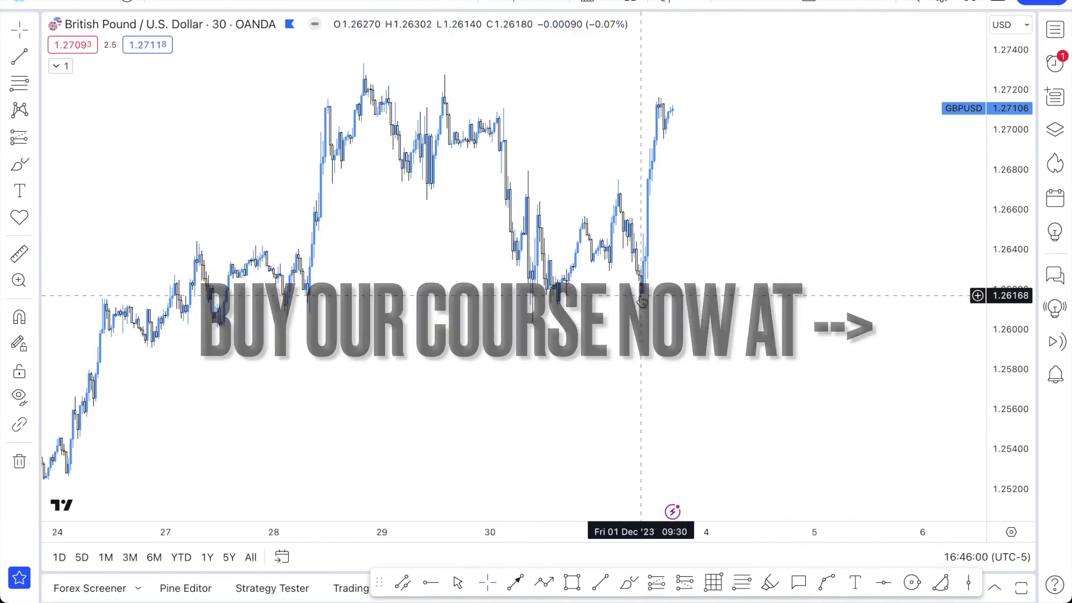
Sketch a rising zigzag of higher highs and higher lows with the Brush in the empty space after the latest candles.
scroll(642, 301, right, 10)
scroll(638, 330, right, 5)
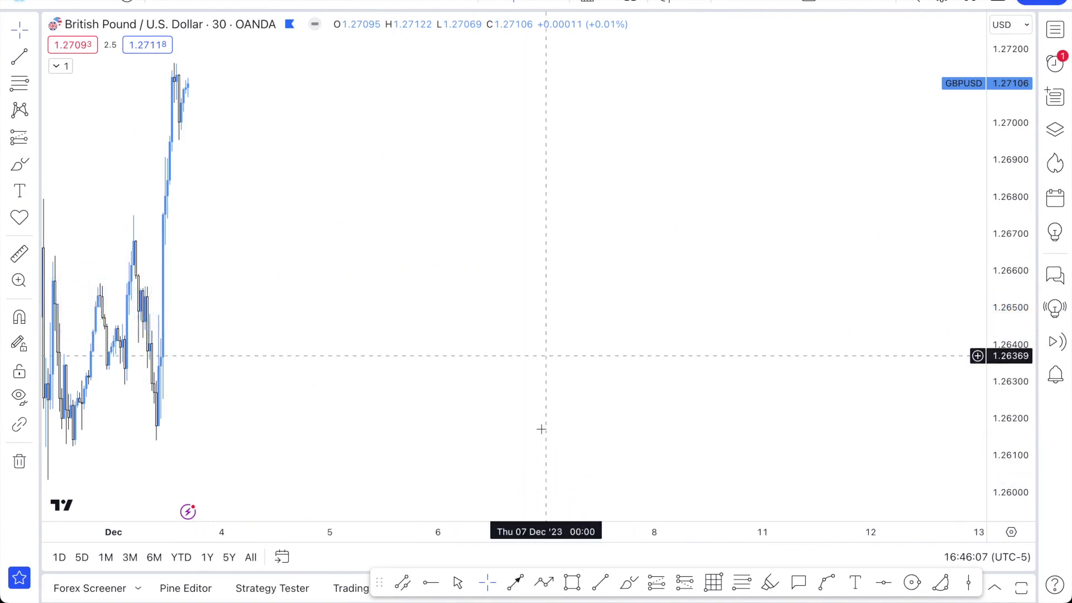
click(628, 582)
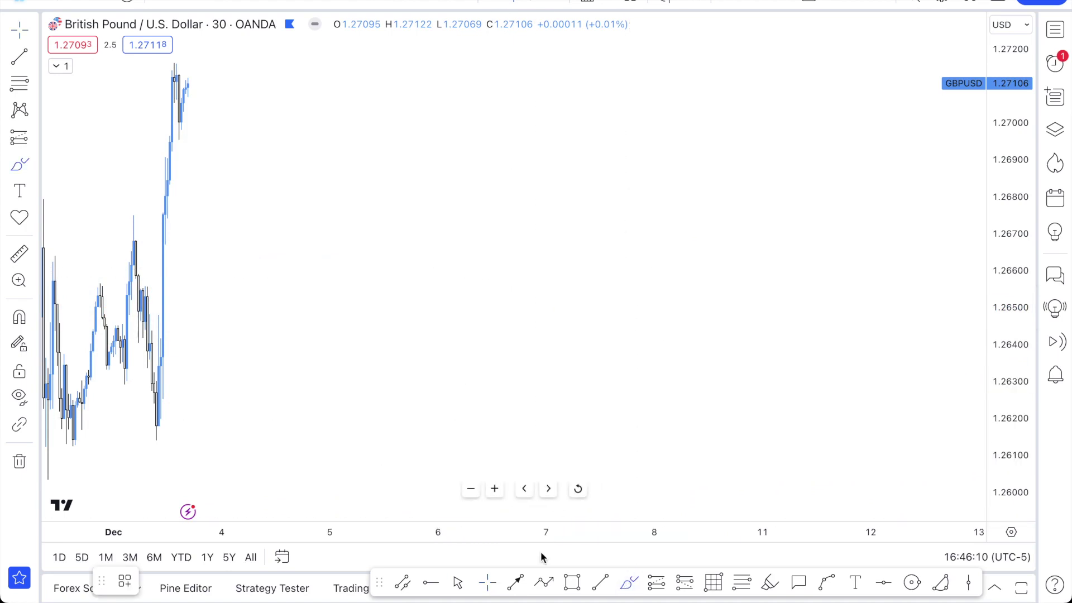
mouse_move(322, 405)
mouse_down()
mouse_move(376, 260)
mouse_move(416, 386)
mouse_move(469, 213)
mouse_move(493, 335)
mouse_move(536, 199)
mouse_move(544, 257)
mouse_move(559, 181)
mouse_up()
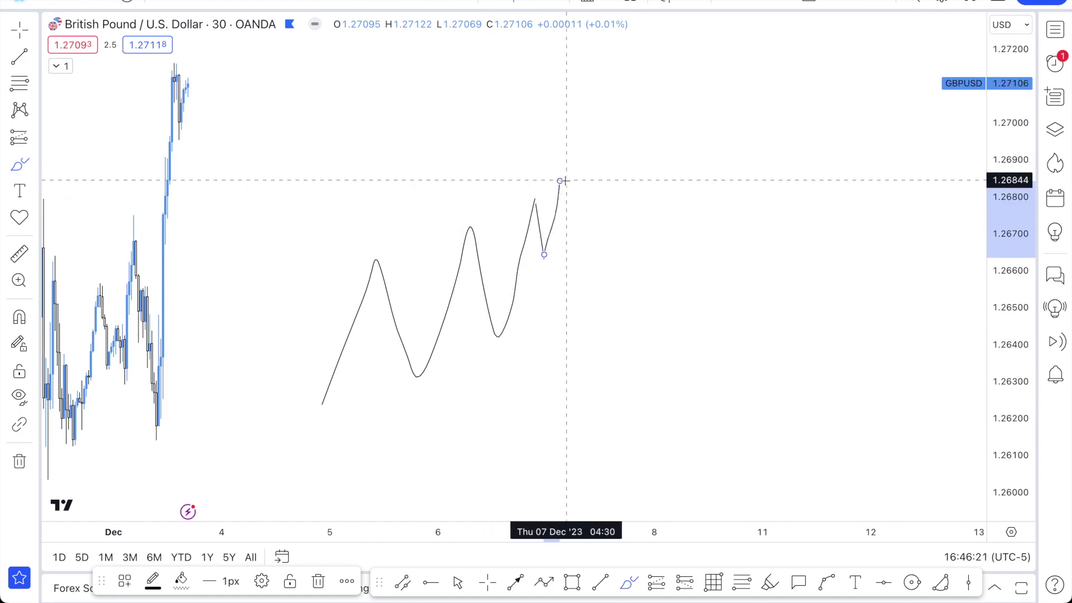
Mark the zigzag's last high with a short horizontal line and a small cross on it.
drag(559, 181, 587, 179)
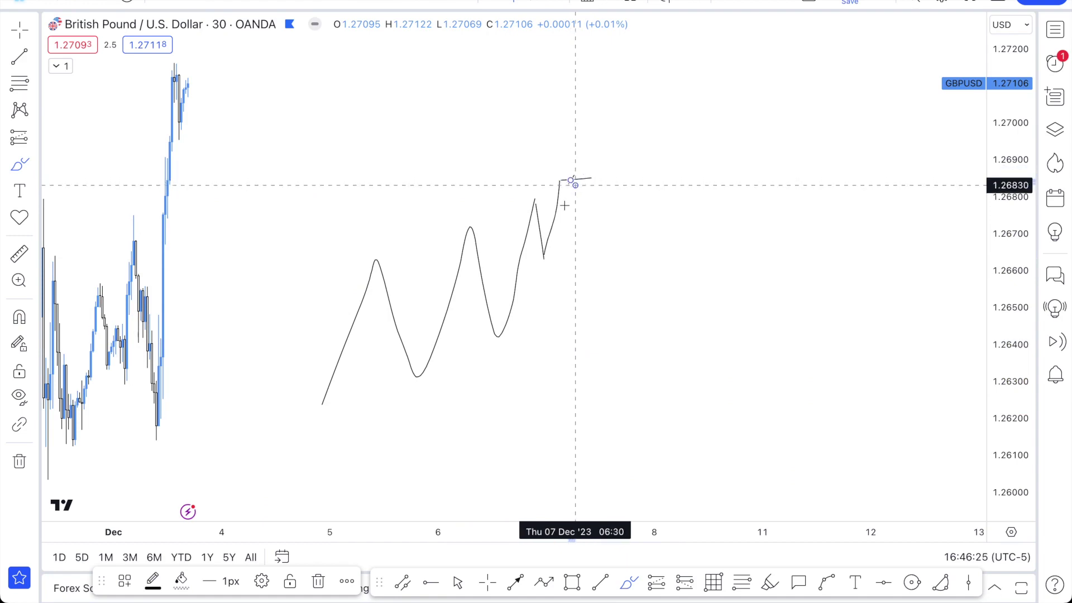
key(super+z)
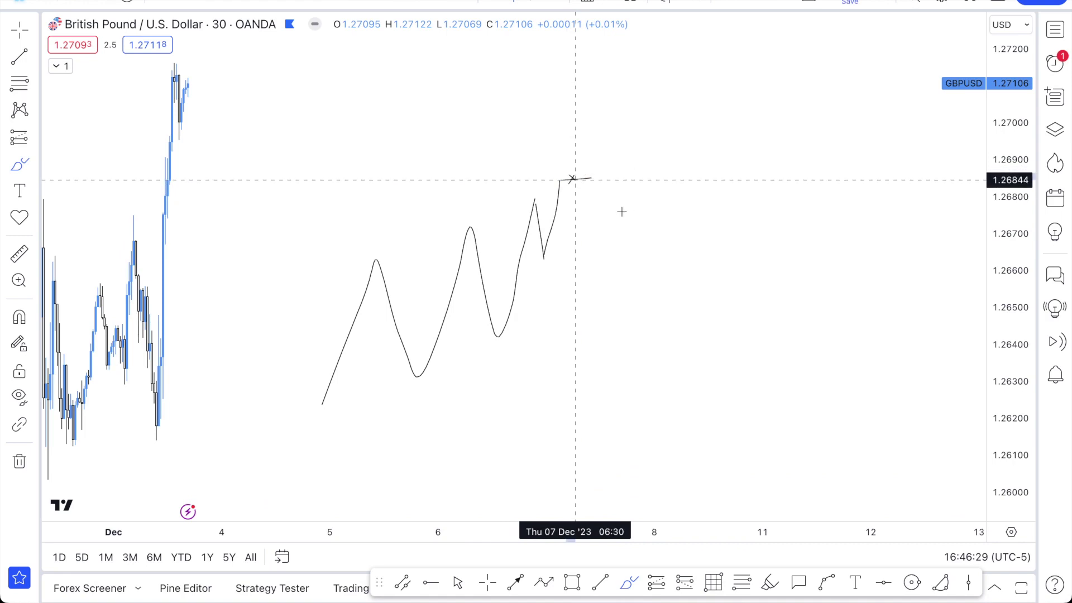
click(595, 188)
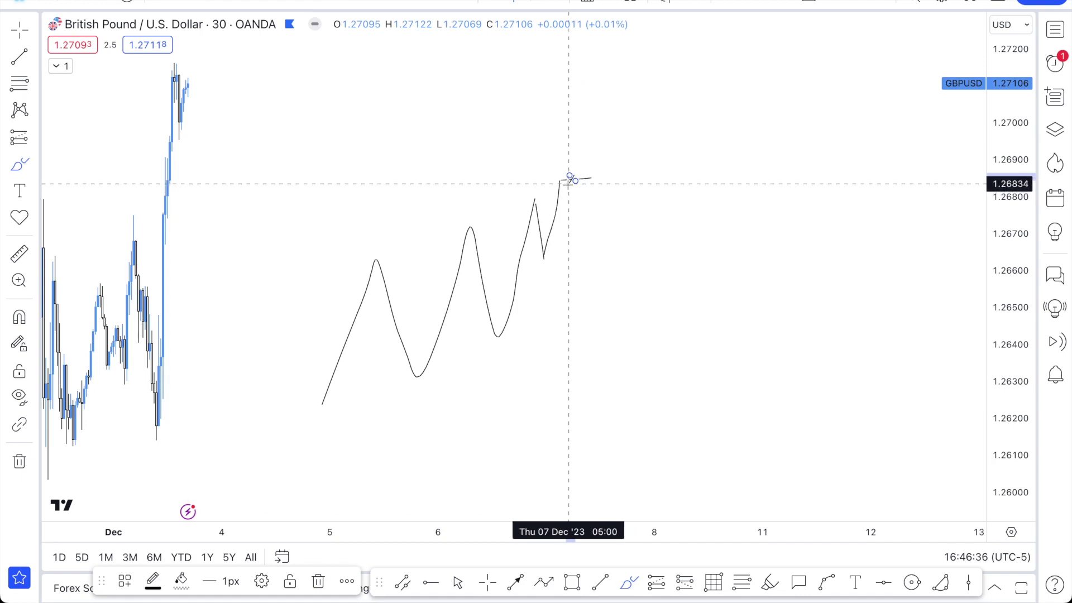
Try a straight drop and a steep rise starting at the cross on the last high, removing each stroke.
drag(571, 179, 570, 380)
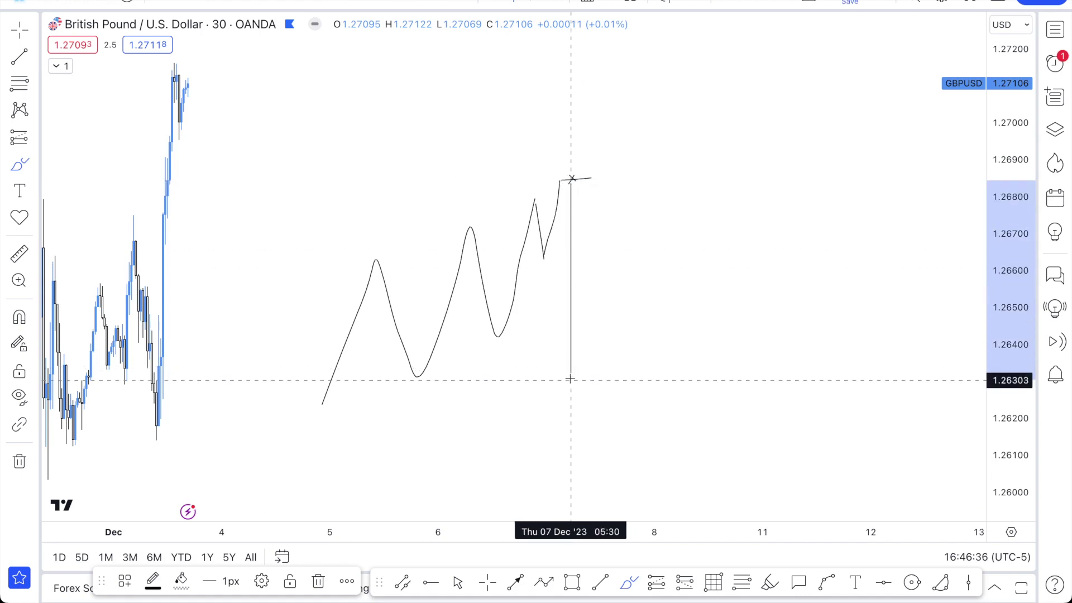
key(BackSpace)
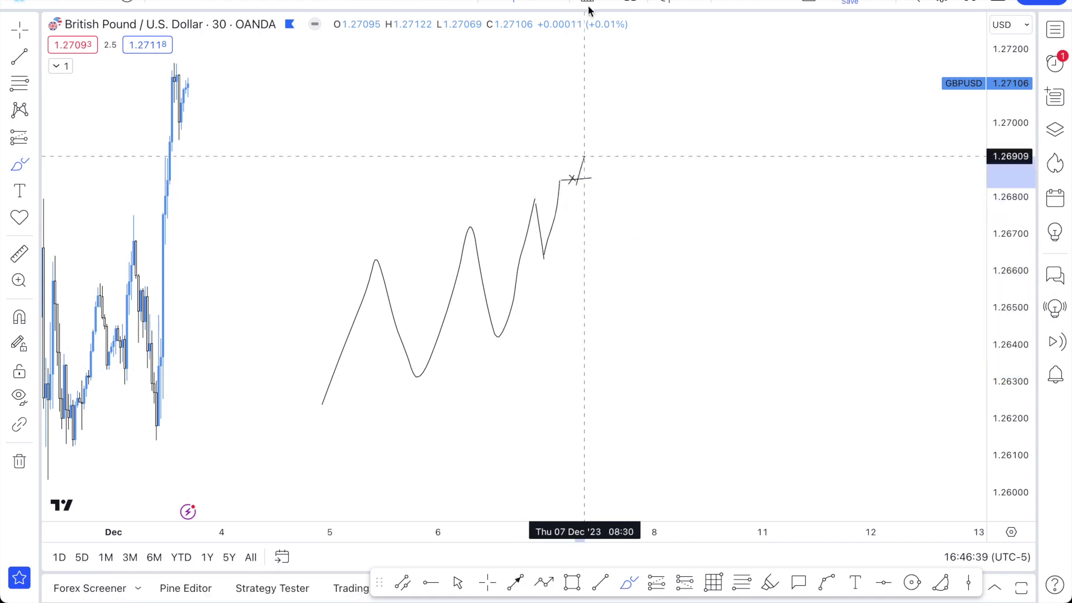
drag(585, 157, 589, 11)
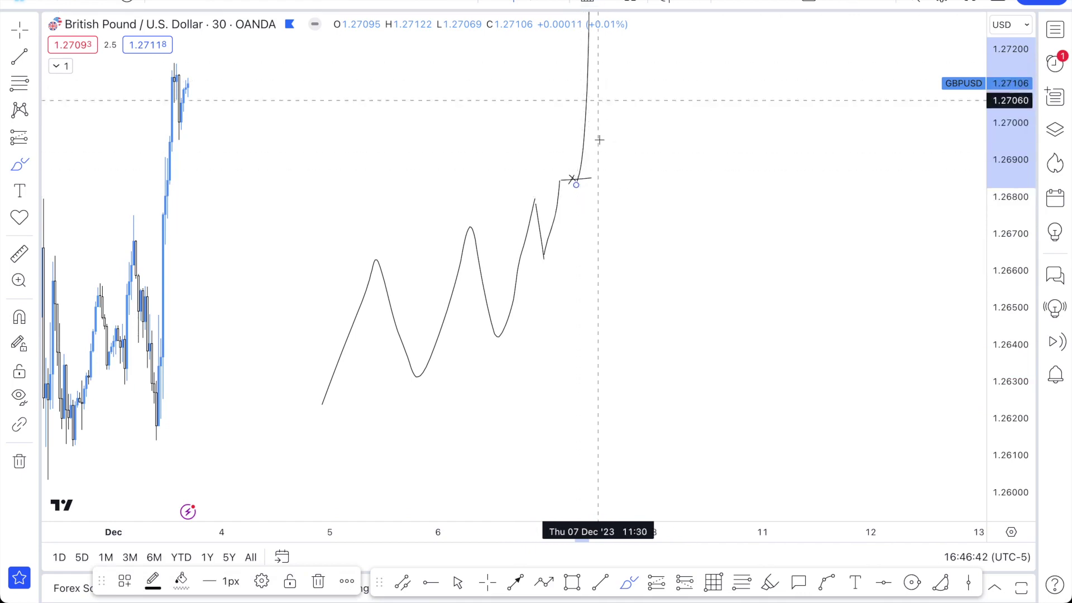
key(ctrl+z)
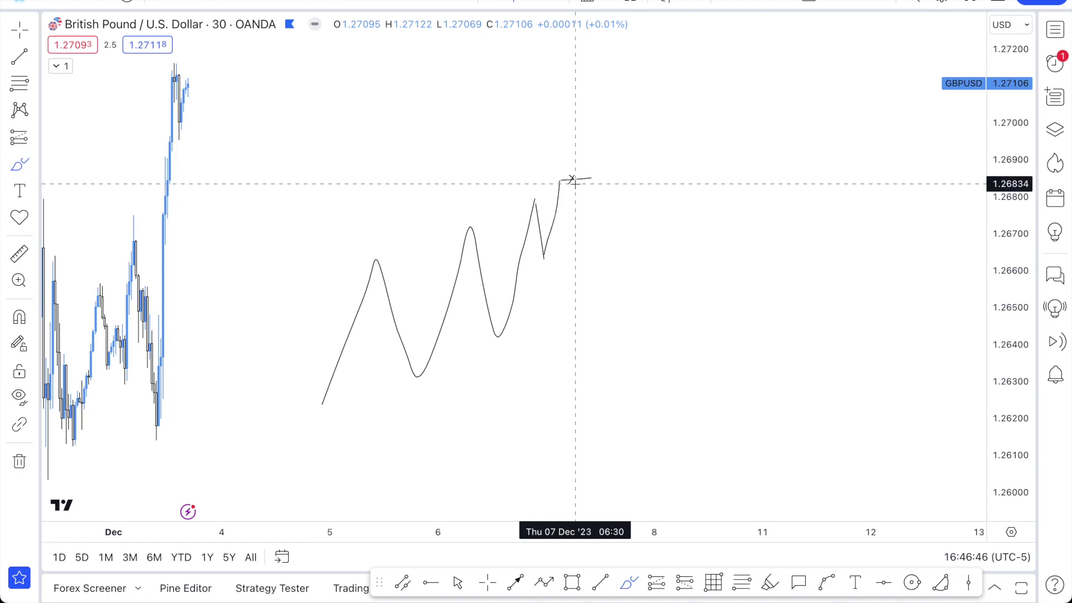
Try a circle around the cross and a vertical rise from the high's level line, and undo these strokes.
drag(573, 166, 563, 186)
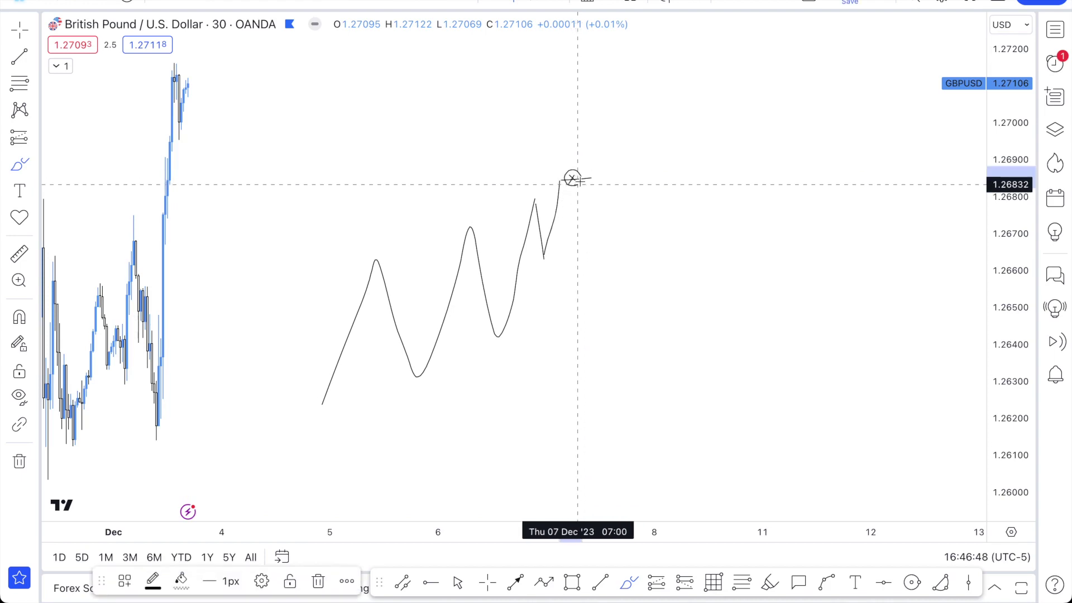
key(ctrl+z)
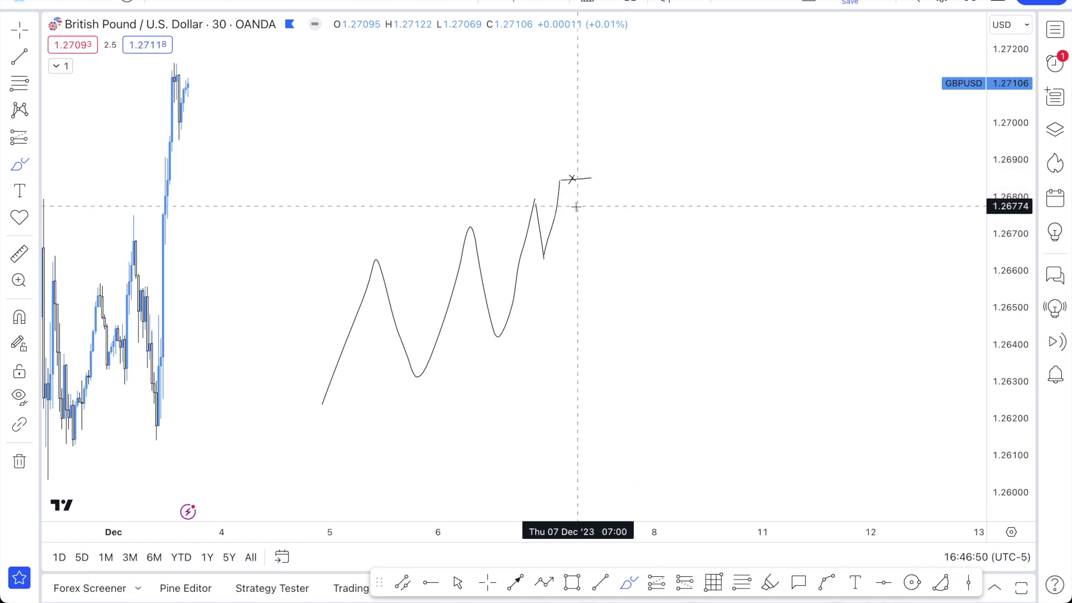
mouse_move(589, 178)
mouse_down()
mouse_move(557, 187)
mouse_move(589, 127)
mouse_move(589, 42)
mouse_up()
key(ctrl+z)
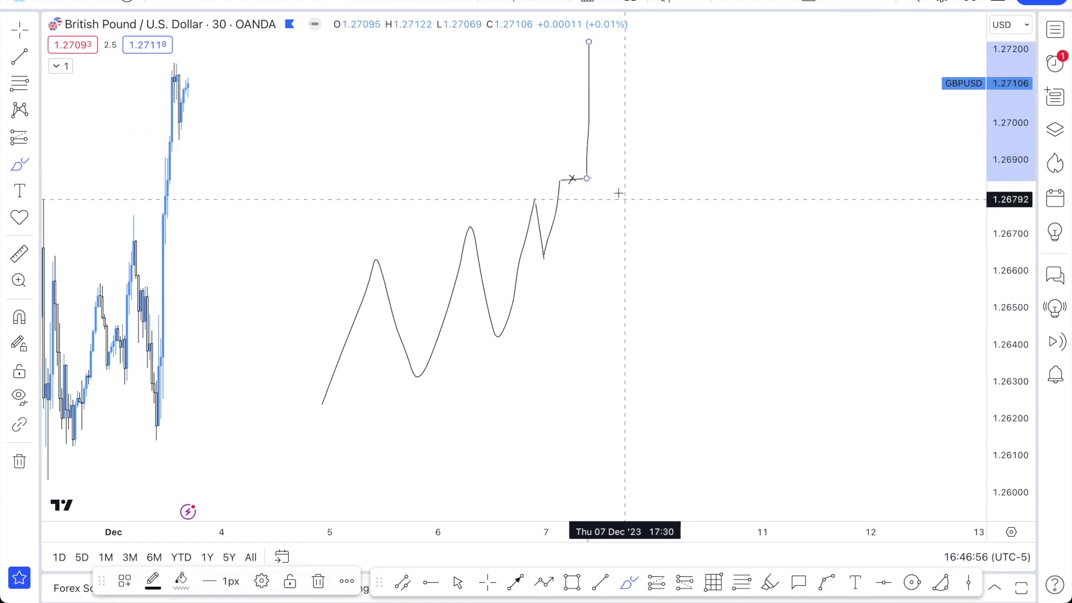
key(ctrl+z)
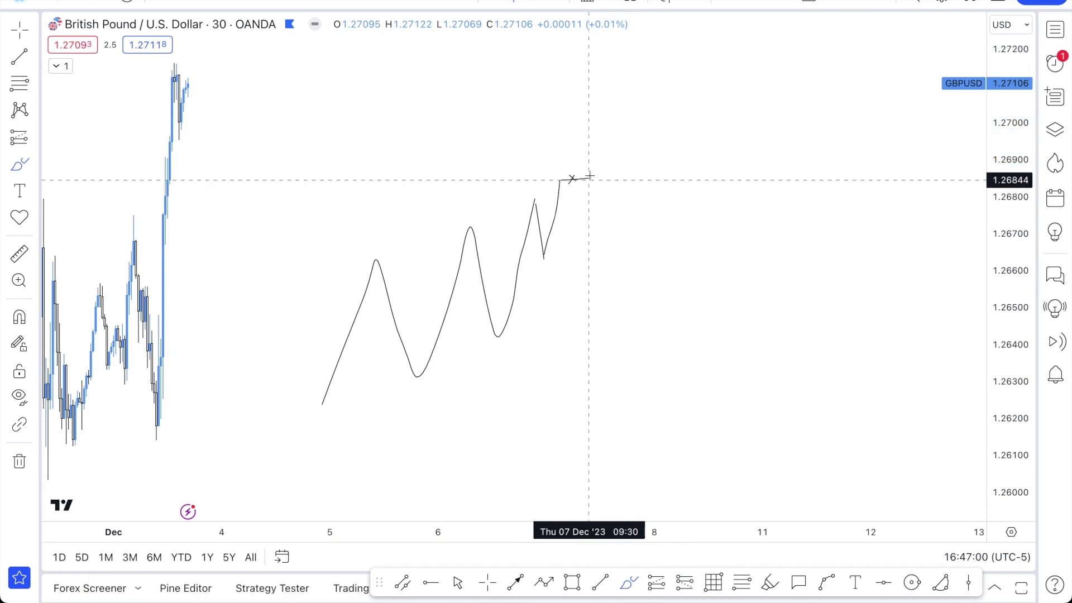
key(ctrl+z)
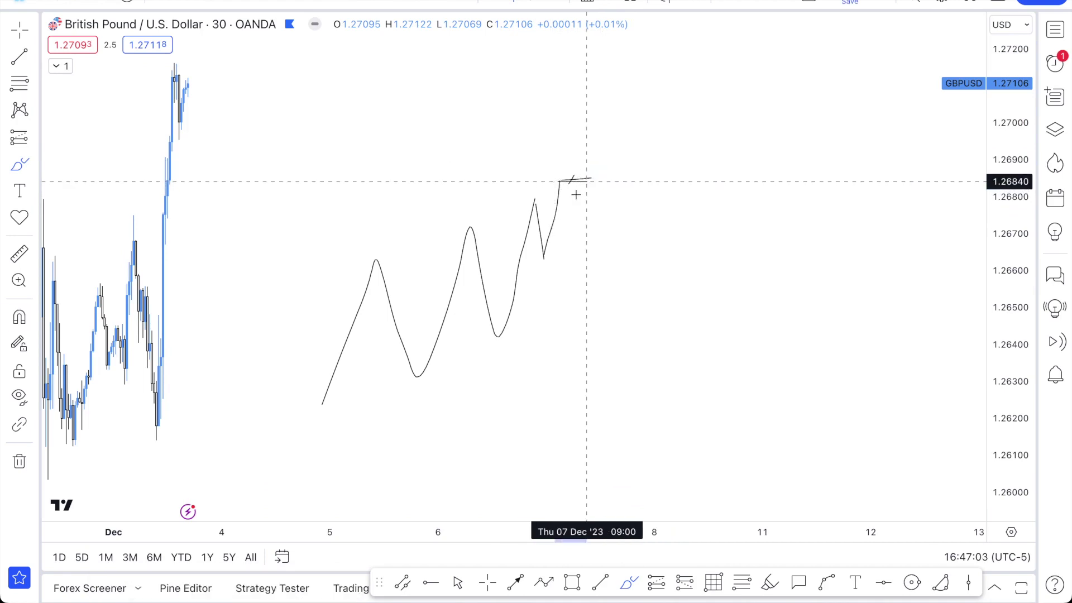
Try a level line under the last low with a pullback and upward breakout above the high, and undo the breakout sketch.
drag(549, 262, 585, 261)
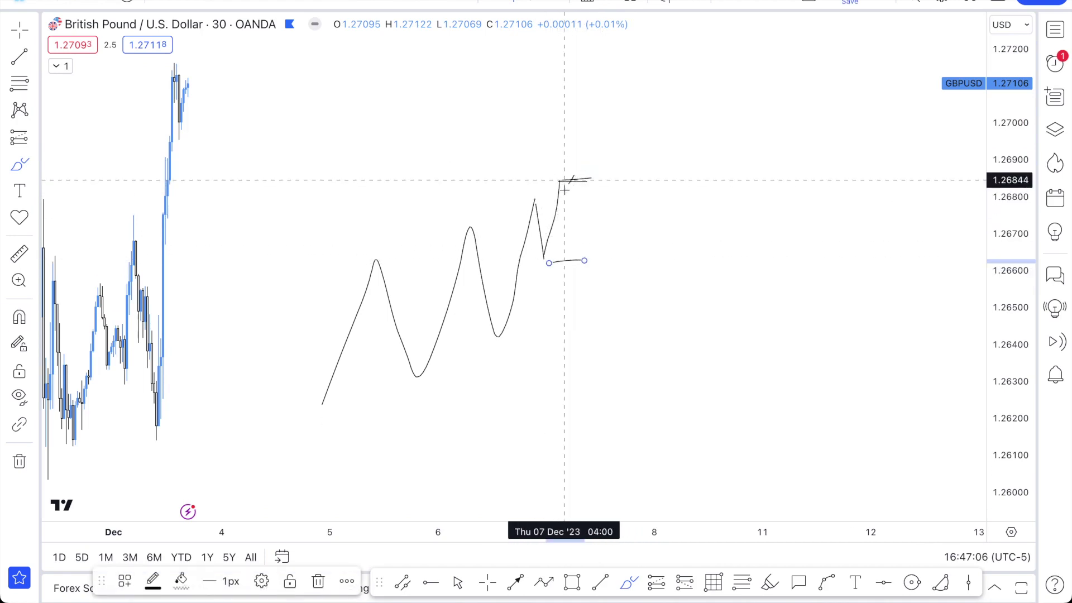
drag(564, 182, 566, 225)
drag(578, 179, 596, 51)
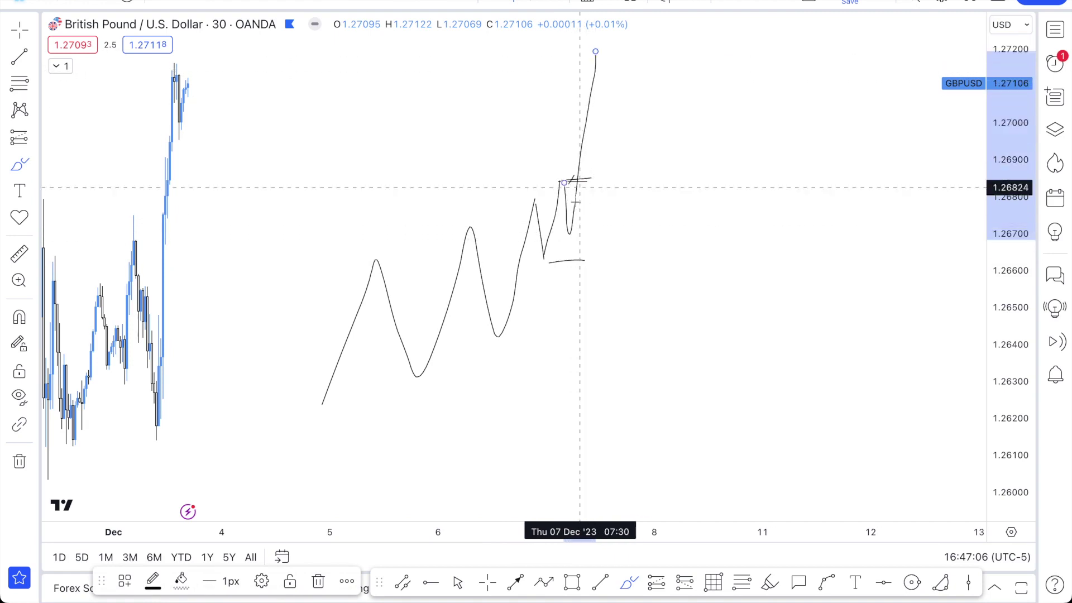
drag(556, 178, 565, 177)
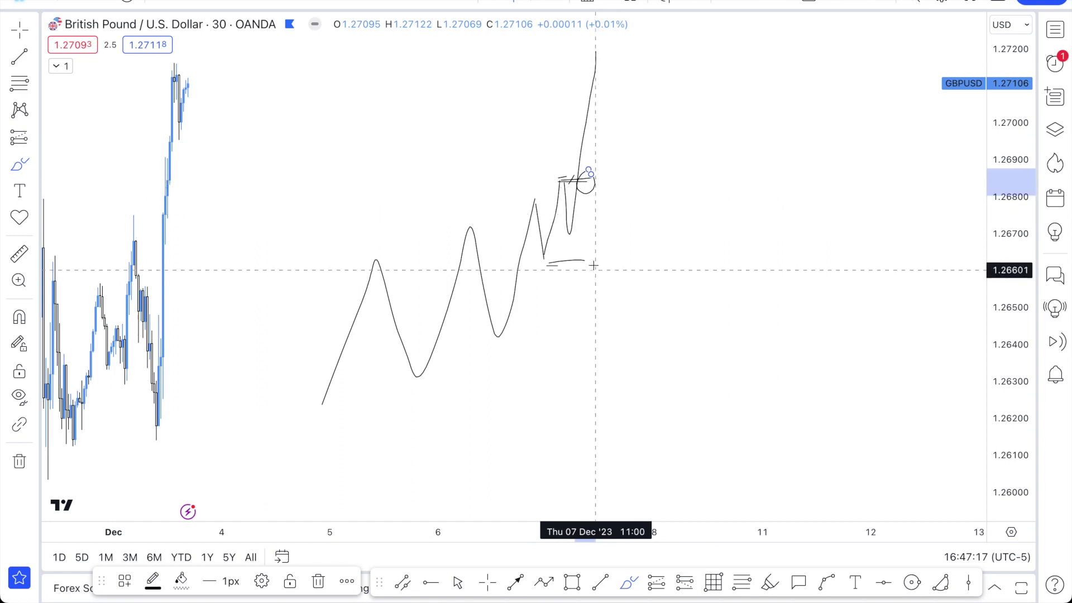
drag(581, 219, 604, 360)
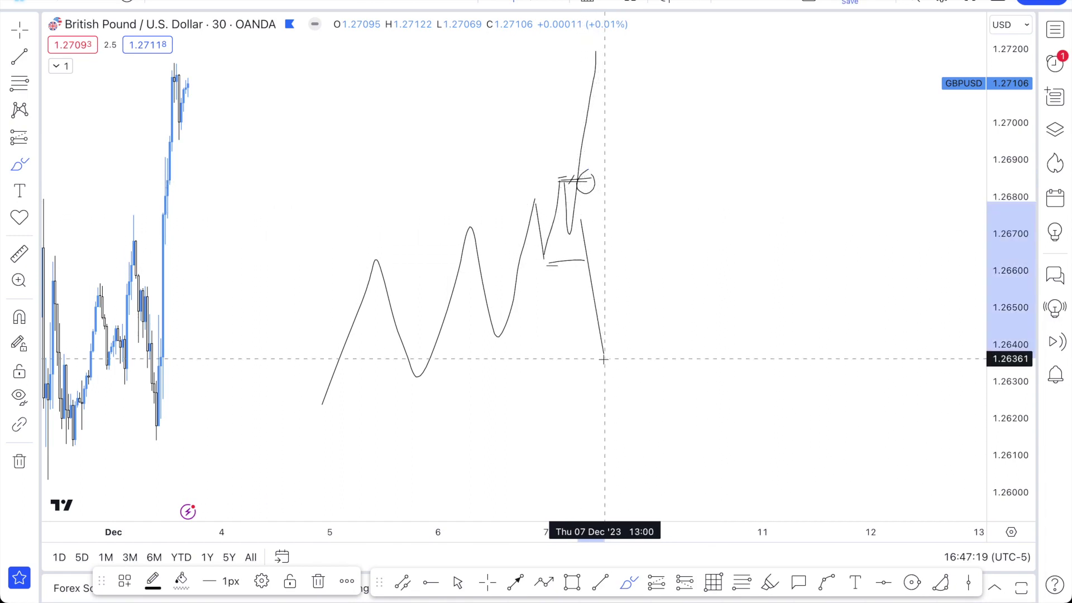
key(super+z)
key(super+z)
key(super+z)
key(super+z)
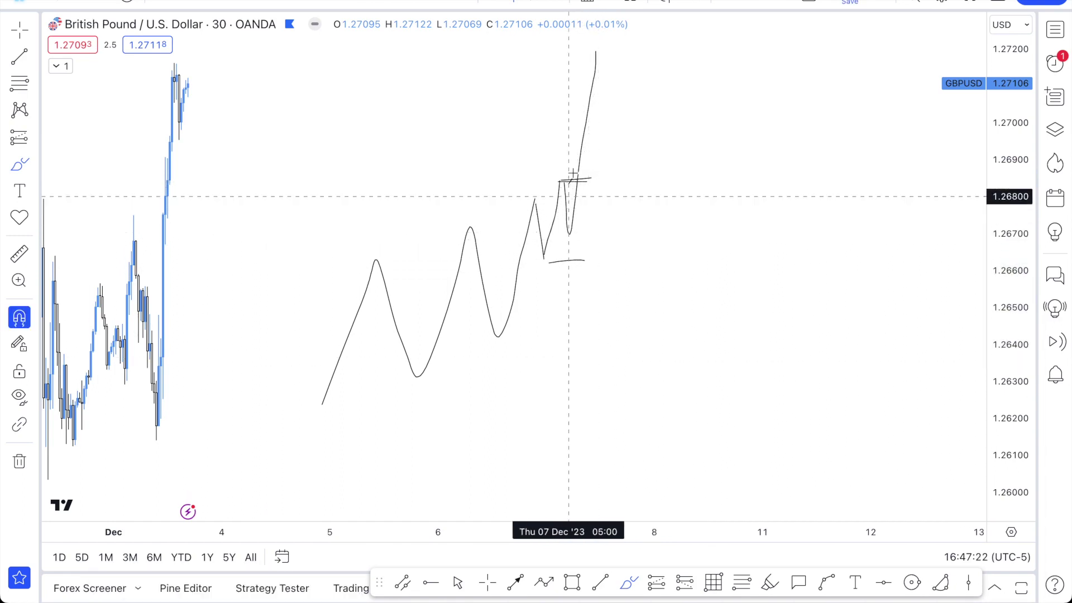
key(super+z)
Try a steep drop from the high through the low's level line, and undo both the drop and the level line.
mouse_move(579, 178)
mouse_down()
mouse_move(577, 118)
mouse_move(596, 317)
mouse_up()
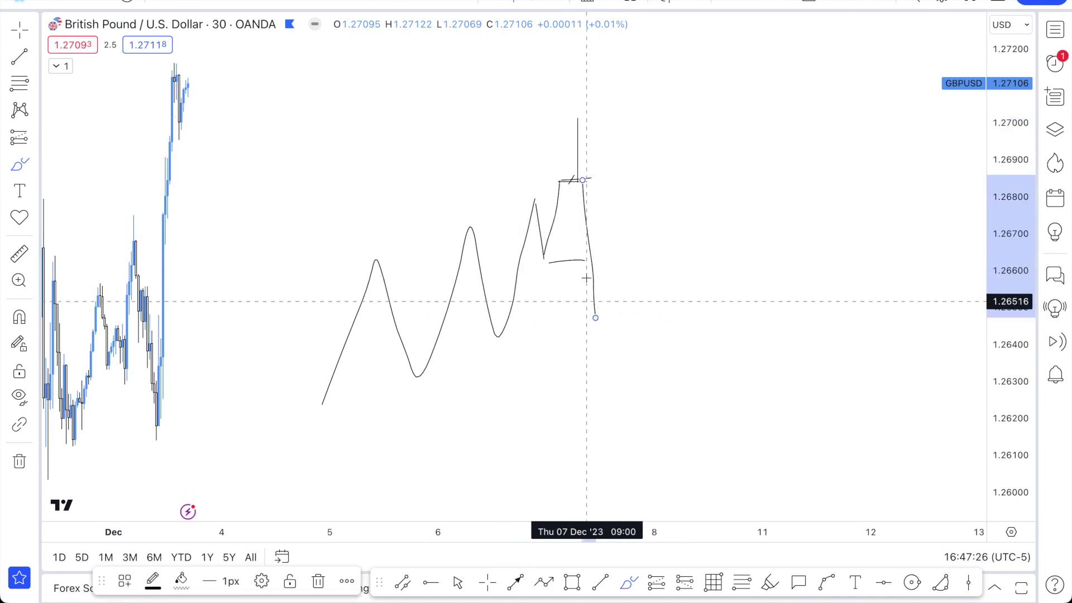
key(super+z)
key(super+z)
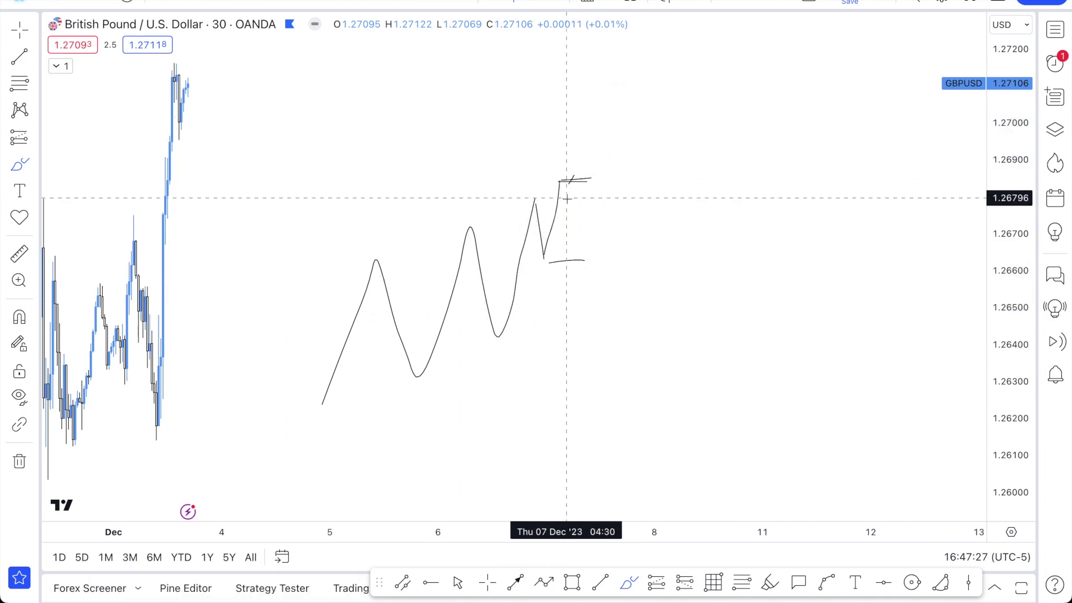
key(super+z)
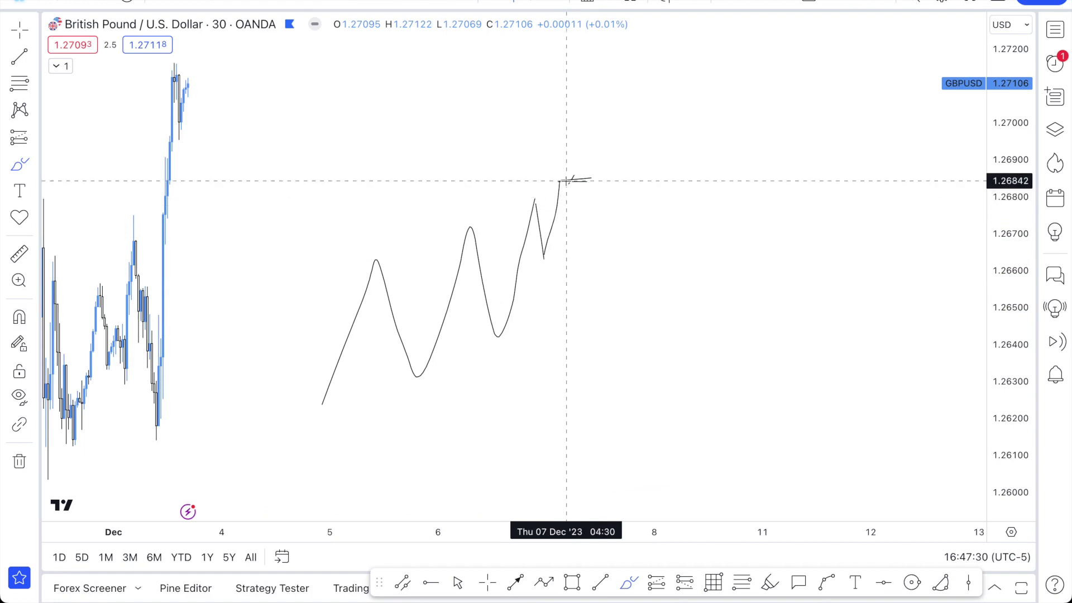
Draw a level line under the last low, a drop from the high through it, and two horizontal lines around the previous low.
drag(552, 263, 599, 261)
drag(564, 186, 582, 334)
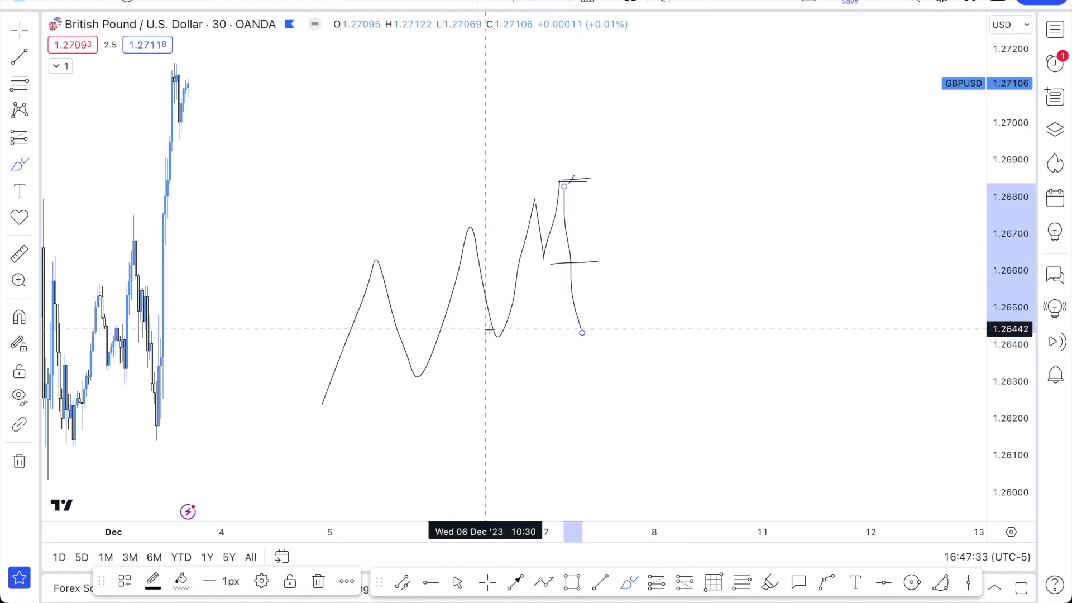
mouse_move(503, 326)
mouse_down()
mouse_move(618, 323)
mouse_move(611, 344)
mouse_up()
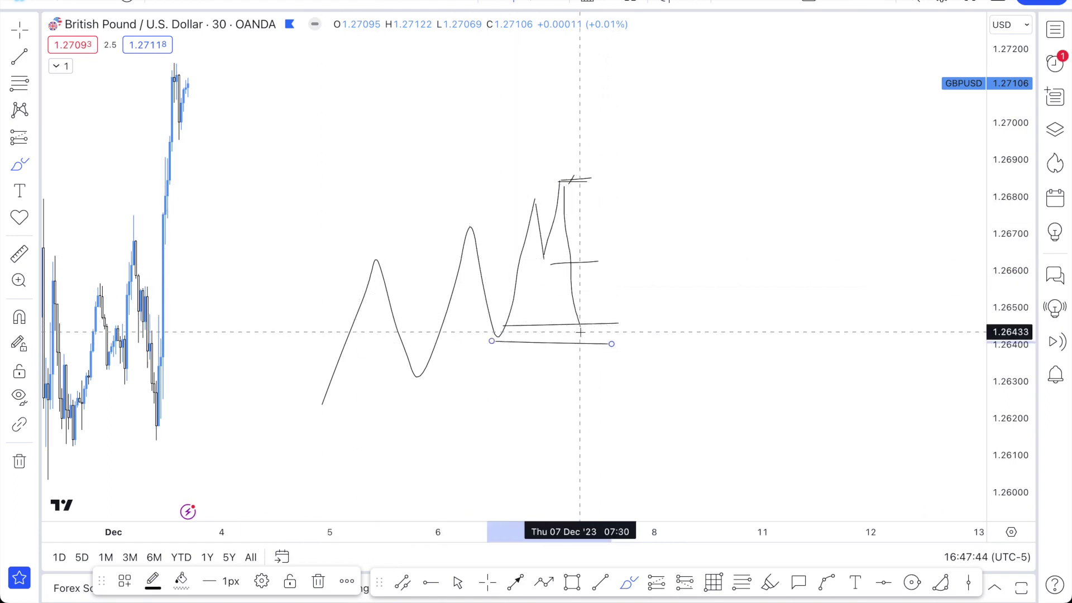
Try a small bounce at the drop's end and a loop around the whole drop, and undo the loop and stray marks.
drag(582, 329, 593, 309)
mouse_move(569, 184)
mouse_down()
mouse_move(598, 280)
mouse_move(594, 342)
mouse_move(548, 196)
mouse_up()
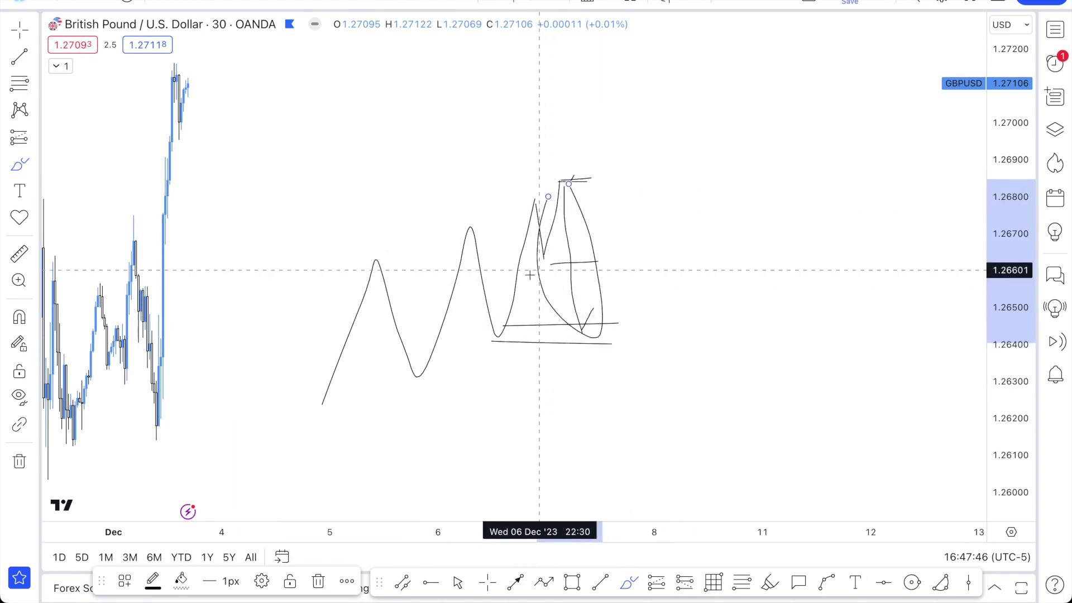
drag(530, 274, 538, 275)
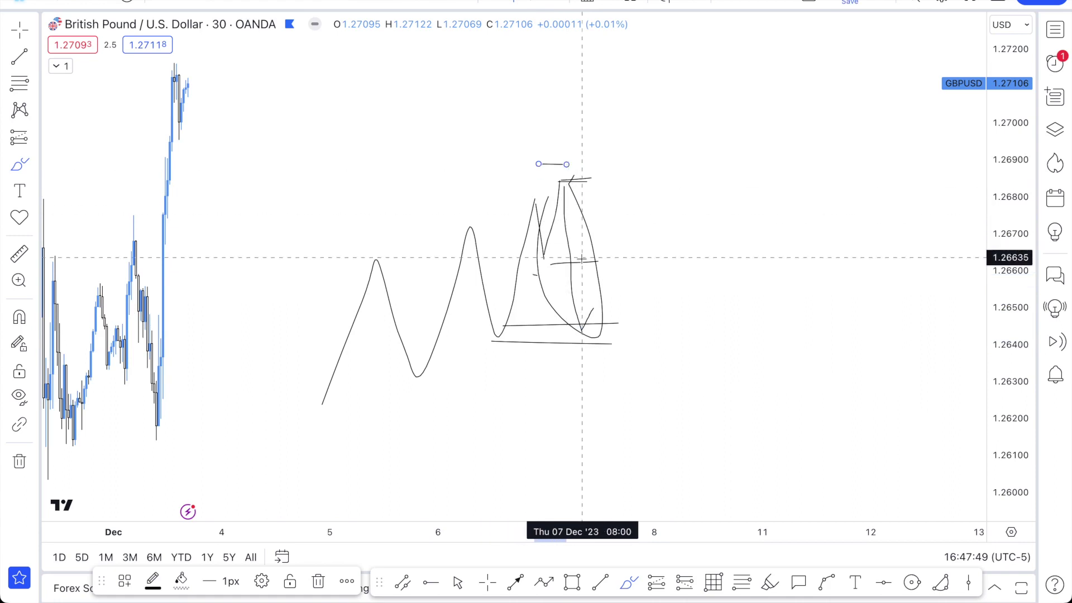
key(ctrl+z)
key(ctrl+z)
Try a strong rally from the previous low's zone to a new high, and undo it back to the drop.
mouse_move(593, 321)
mouse_down()
mouse_move(668, 102)
mouse_move(670, 143)
mouse_up()
mouse_move(663, 103)
mouse_down()
mouse_move(635, 132)
mouse_move(695, 145)
mouse_up()
key(ctrl+z)
key(ctrl+z)
key(ctrl+z)
key(ctrl+z)
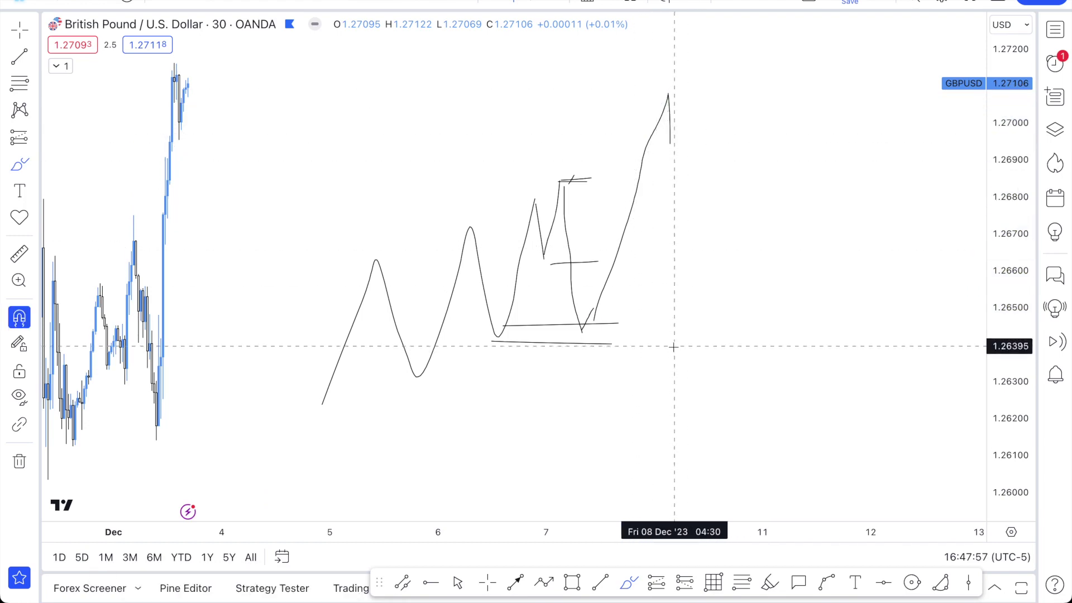
key(ctrl+z)
key(ctrl+z)
key(ctrl+z)
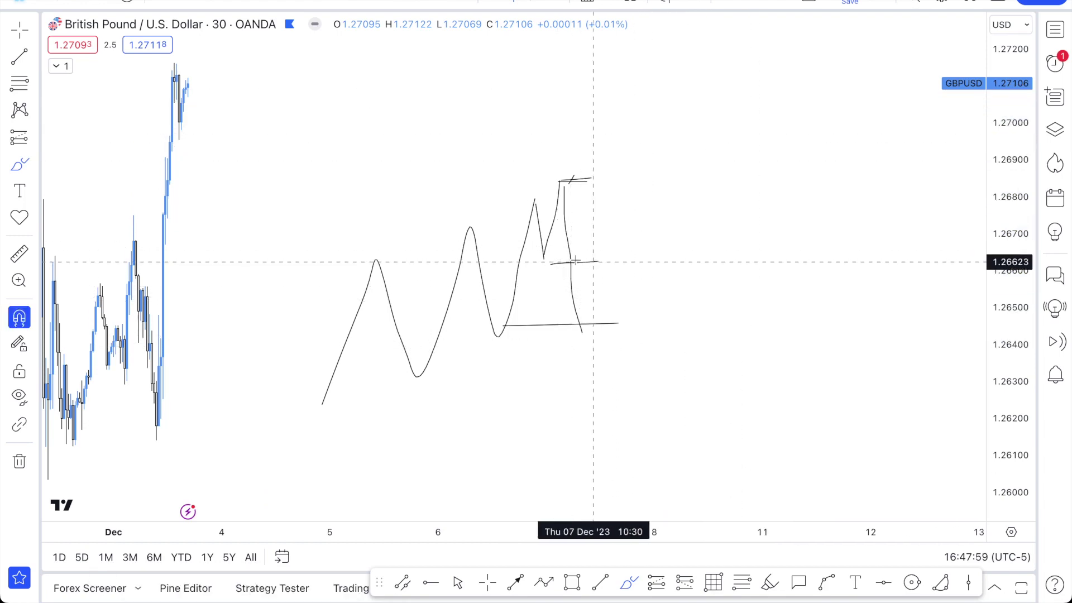
Redraw the drop from the high to the previous low and bound that low with two horizontal lines, leaving no loop around the drop.
drag(569, 179, 582, 338)
mouse_move(484, 325)
mouse_down()
mouse_move(569, 324)
mouse_move(618, 343)
mouse_up()
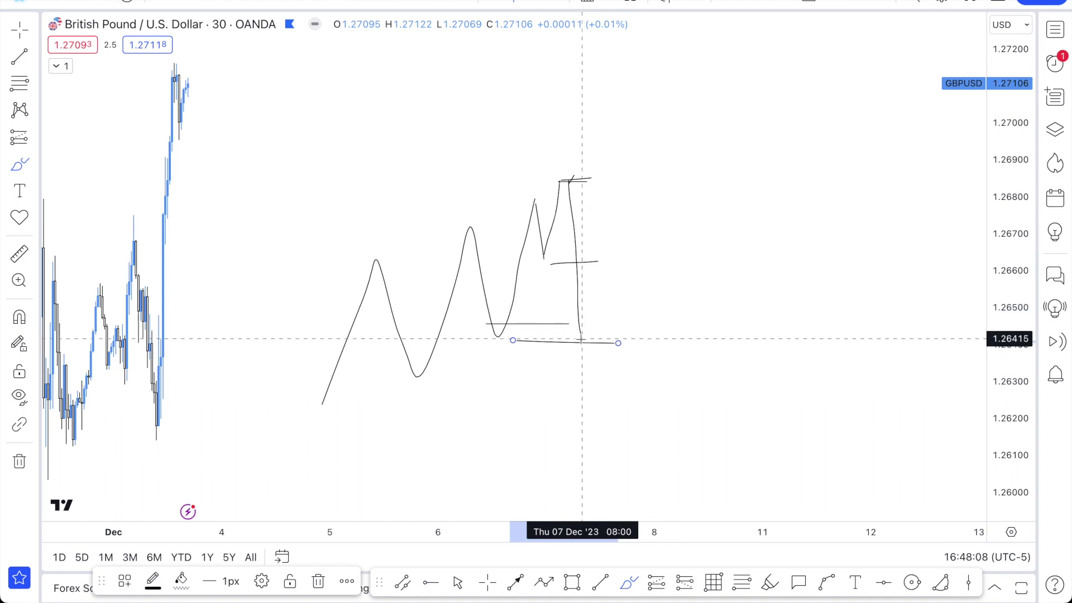
mouse_move(585, 193)
mouse_down()
mouse_move(605, 299)
mouse_move(560, 312)
mouse_move(566, 179)
mouse_up()
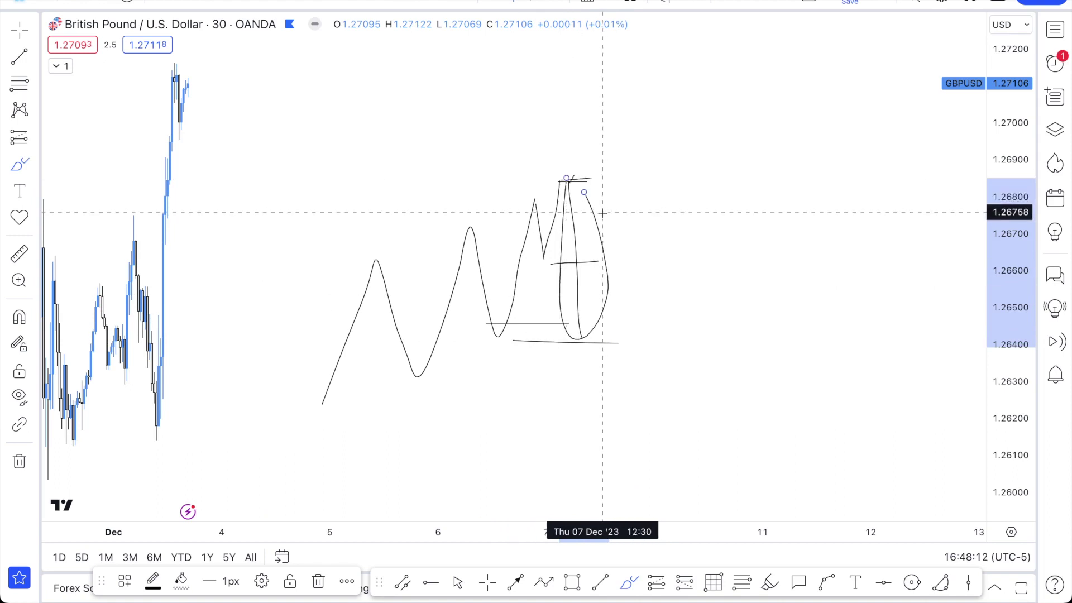
key(Delete)
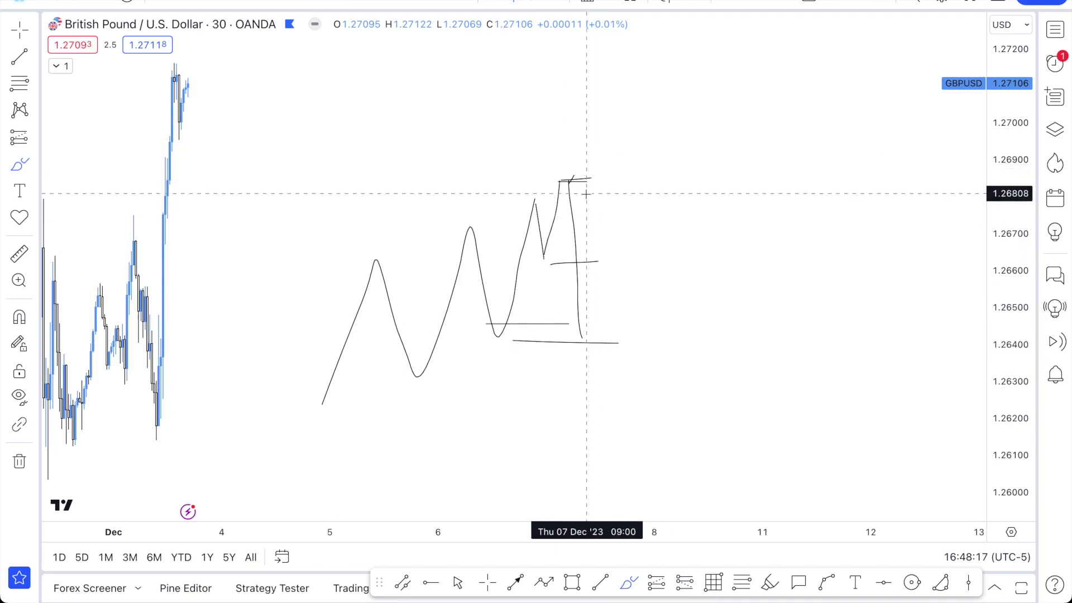
Sketch a choppy recovery rising from the drop's end and add two arrows pointing back at the earlier upswings.
mouse_move(587, 176)
mouse_down()
mouse_move(598, 338)
mouse_move(592, 327)
mouse_move(673, 229)
mouse_move(703, 229)
mouse_up()
key(Delete)
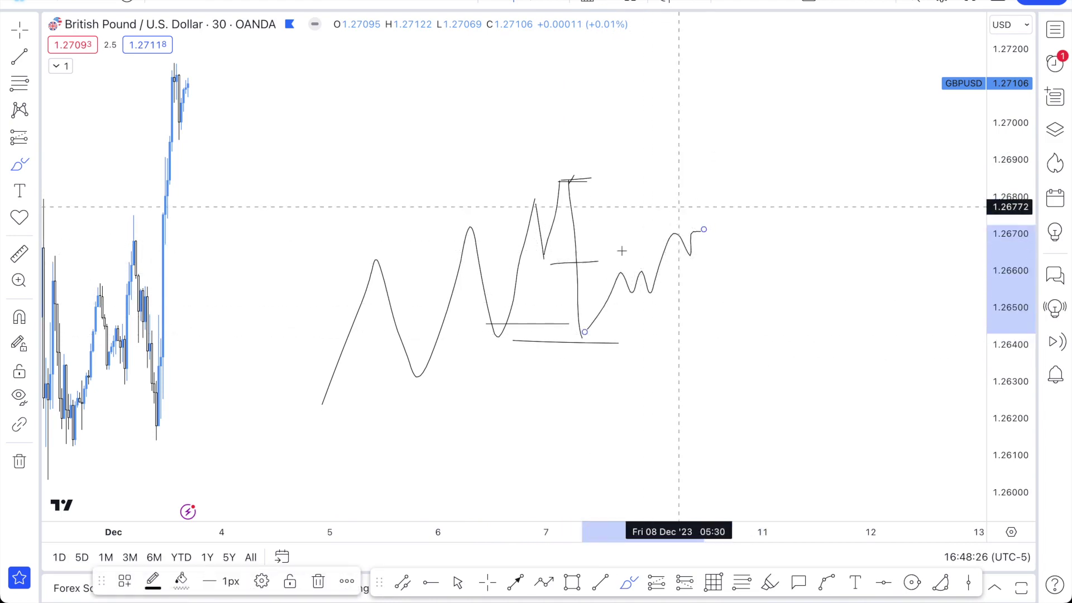
drag(568, 289, 530, 288)
mouse_move(470, 335)
mouse_down()
mouse_move(453, 344)
mouse_move(447, 333)
mouse_up()
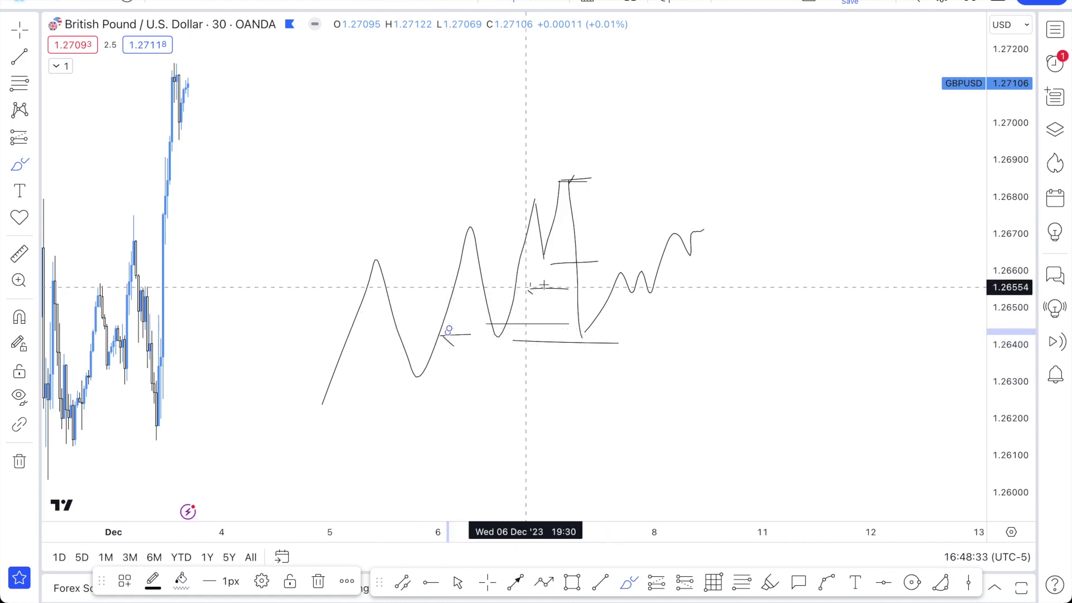
drag(529, 286, 544, 284)
Circle the choppy recovery and draw a second rising curve beneath it from the bottom of the drop.
mouse_move(695, 226)
mouse_down()
mouse_move(593, 304)
mouse_move(693, 234)
mouse_up()
mouse_move(604, 327)
mouse_down()
mouse_move(742, 268)
mouse_move(756, 249)
mouse_up()
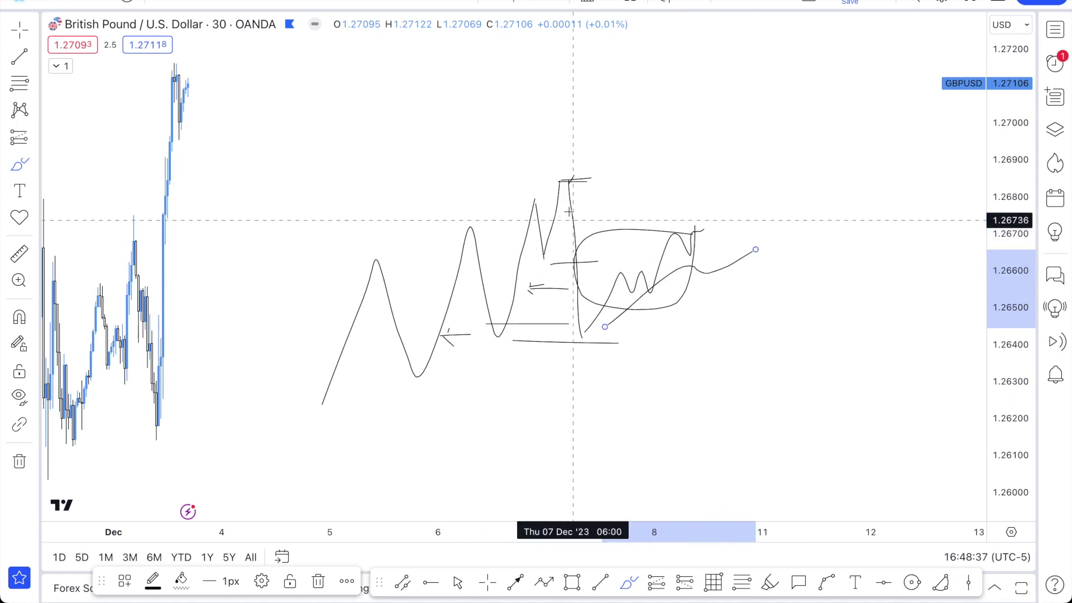
Sketch a second drop from the high through the previous low and another rising curve beneath the recovery.
mouse_move(575, 174)
mouse_down()
mouse_move(520, 195)
mouse_move(575, 172)
mouse_move(588, 355)
mouse_up()
mouse_move(591, 318)
mouse_down()
mouse_move(589, 360)
mouse_move(768, 249)
mouse_up()
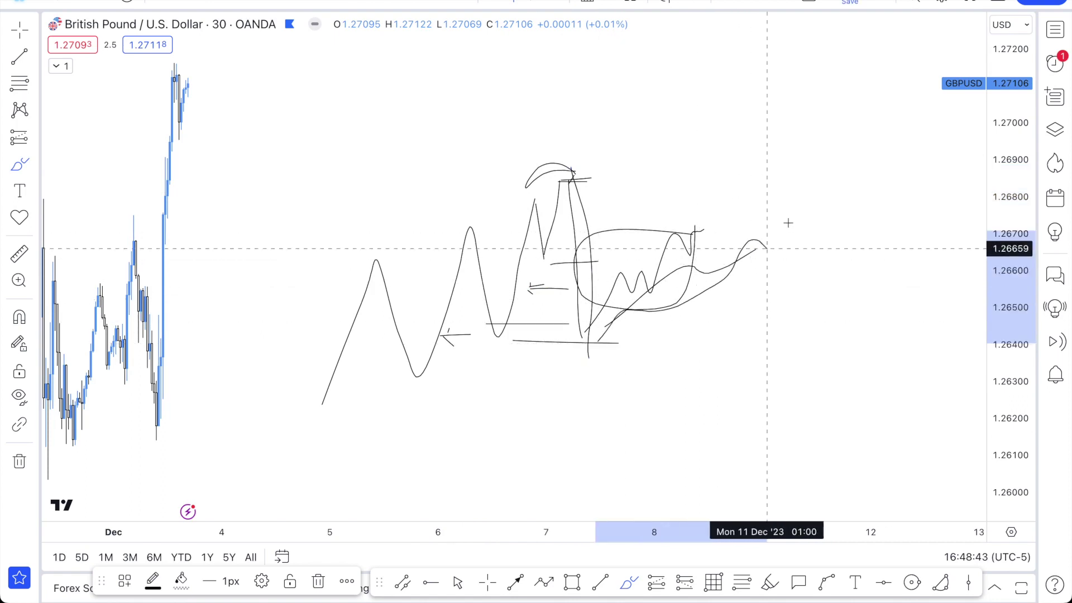
Undo the circle, recovery curves, arrows, drop and previous-low lines, back to the uptrend with its last high and low marked.
key(ctrl+z)
key(ctrl+z)
key(ctrl+z)
key(ctrl+z)
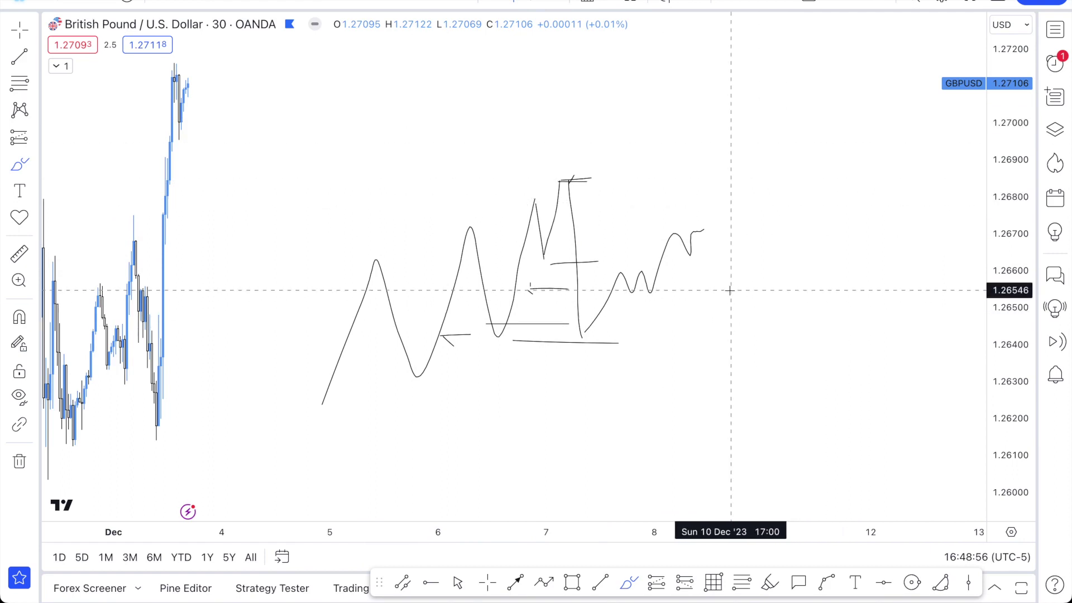
key(super+z)
key(super+z)
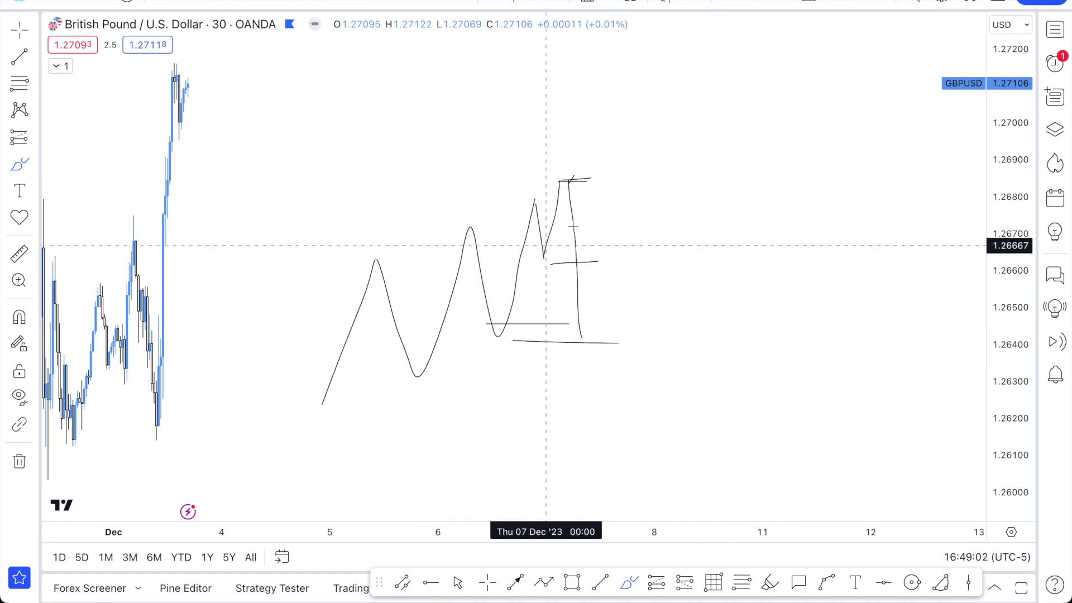
key(ctrl+z)
key(ctrl+z)
key(ctrl+z)
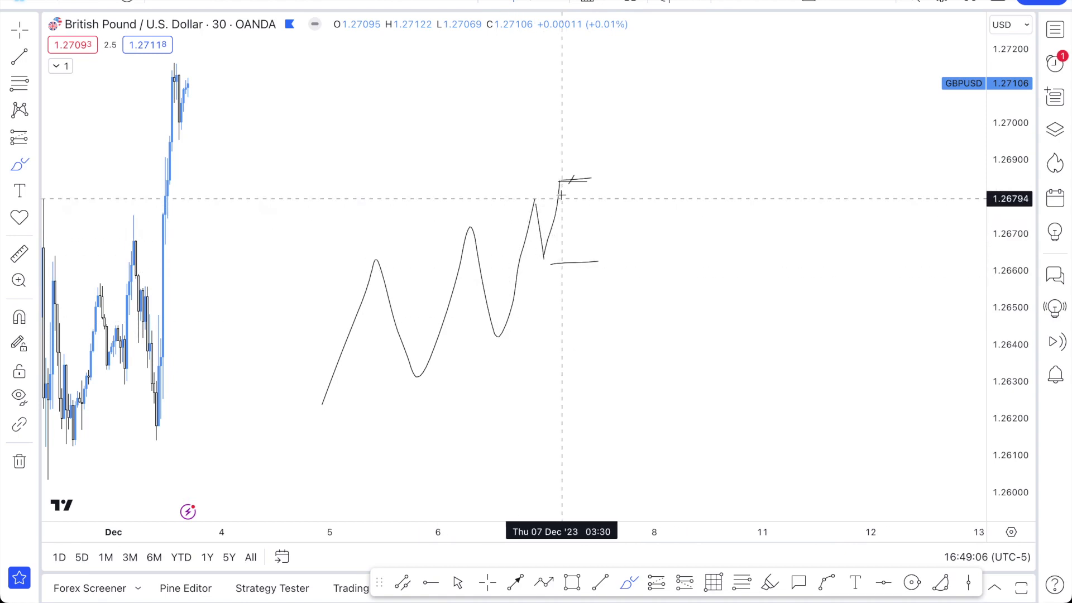
Try a steep rally above the last high and a steep drop through the last low, and undo both.
drag(564, 189, 577, 49)
key(ctrl+z)
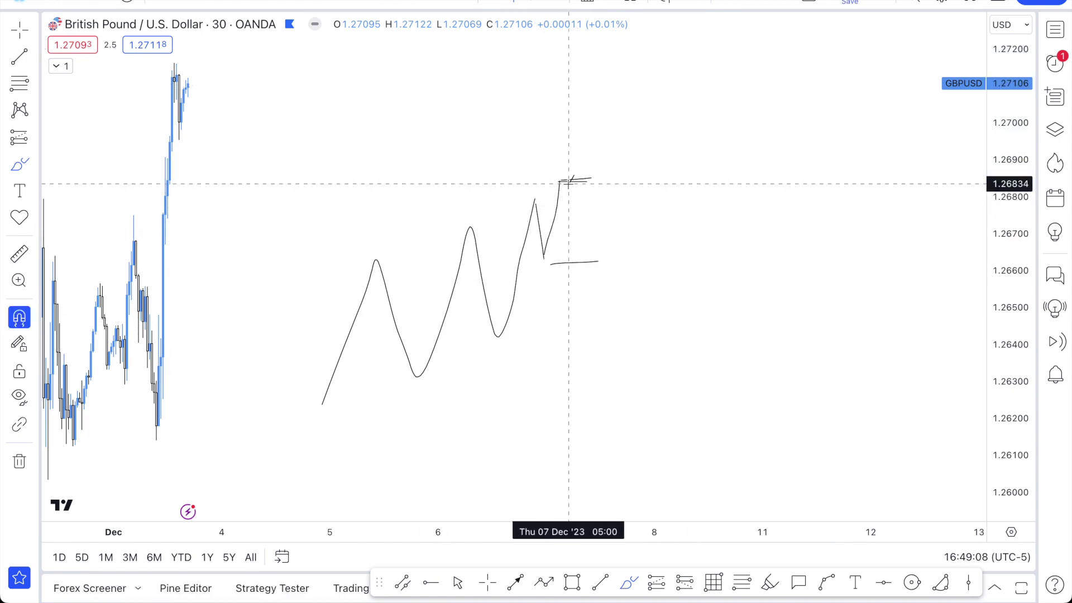
drag(591, 263, 591, 412)
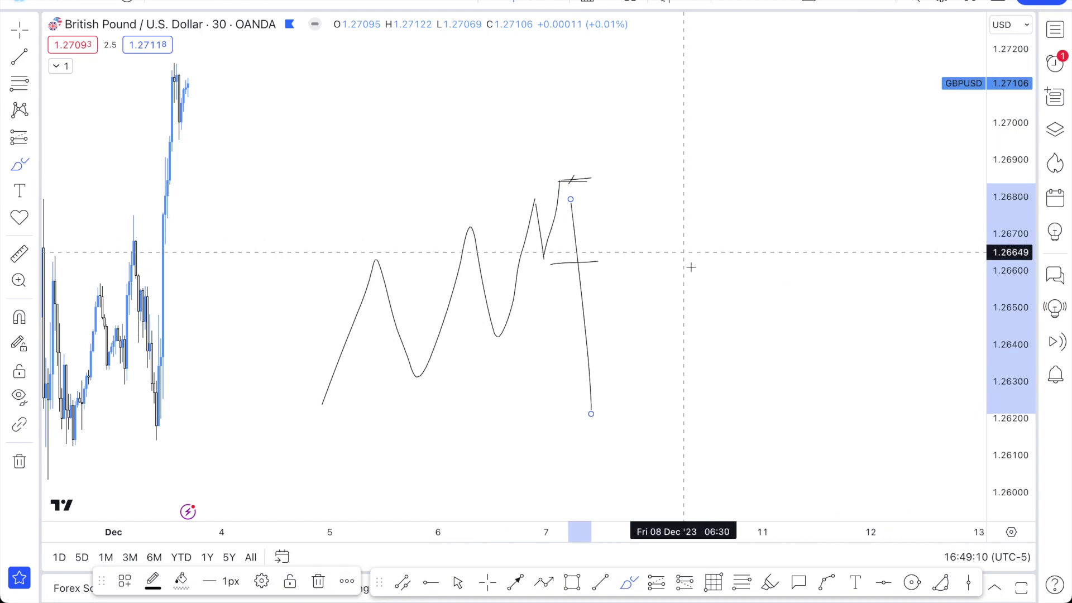
key(ctrl+z)
Undo the high and low marks and the remaining uptrend sketch to clear the chart.
key(Escape)
key(ctrl+z)
key(ctrl+z)
key(ctrl+z)
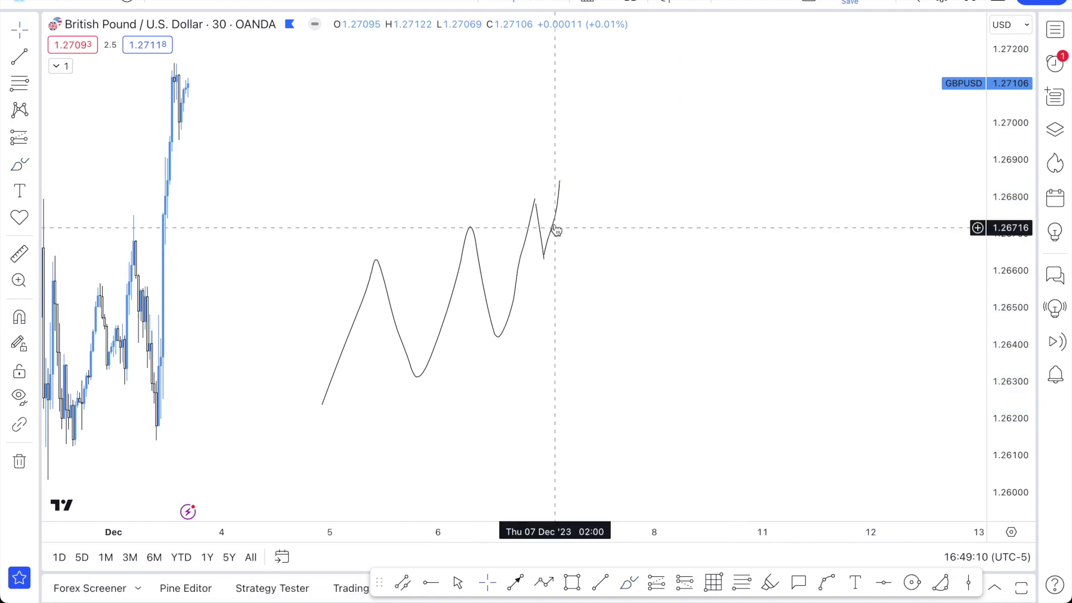
key(ctrl+z)
key(super+z)
drag(848, 314, 920, 313)
drag(458, 307, 746, 320)
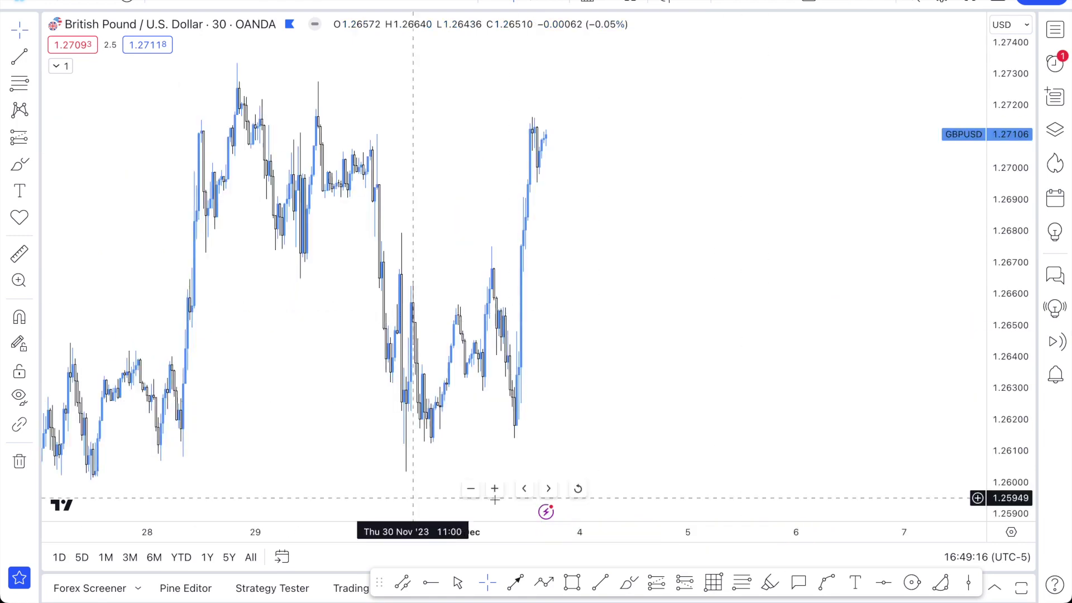
click(282, 557)
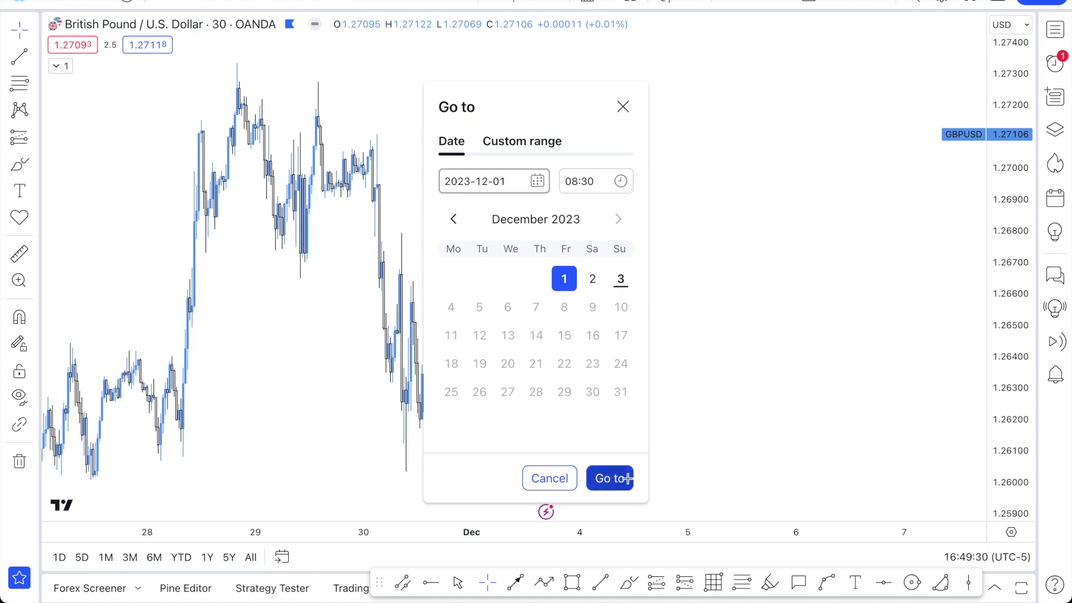
click(610, 479)
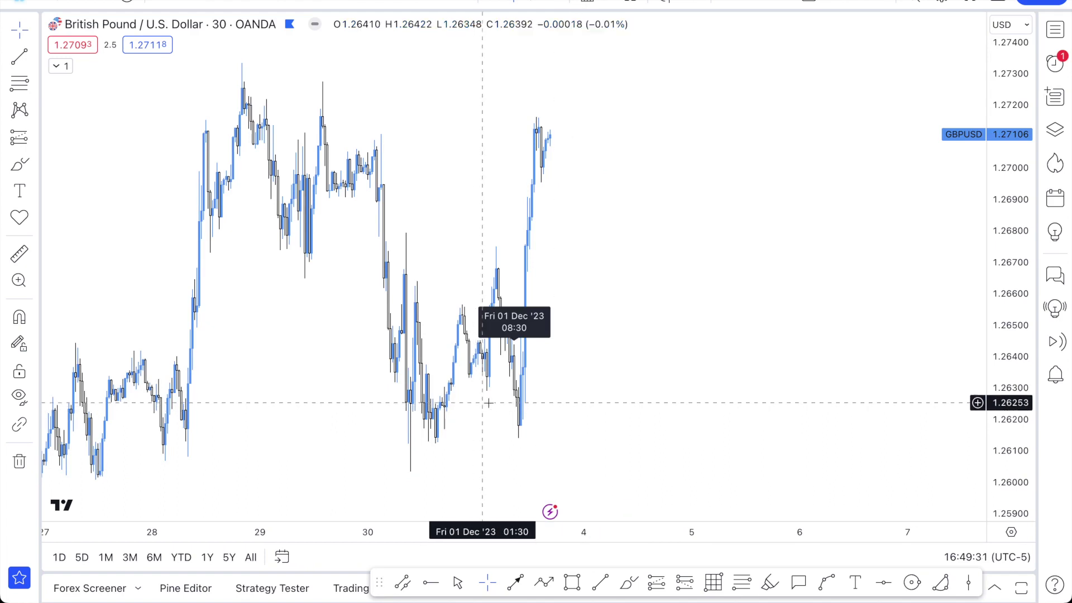
scroll(475, 475, up, 2)
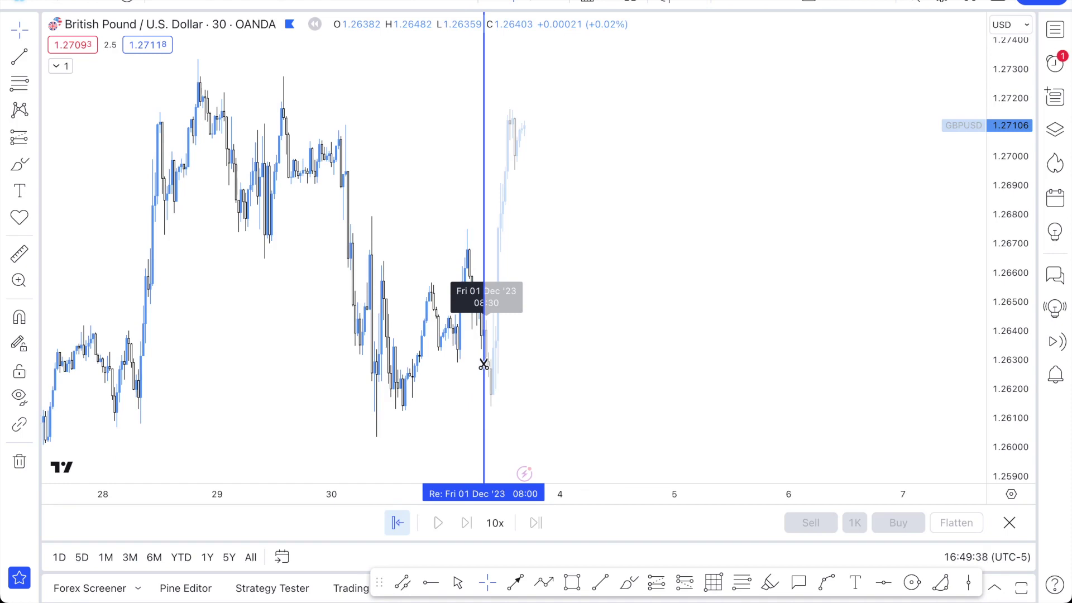
click(485, 364)
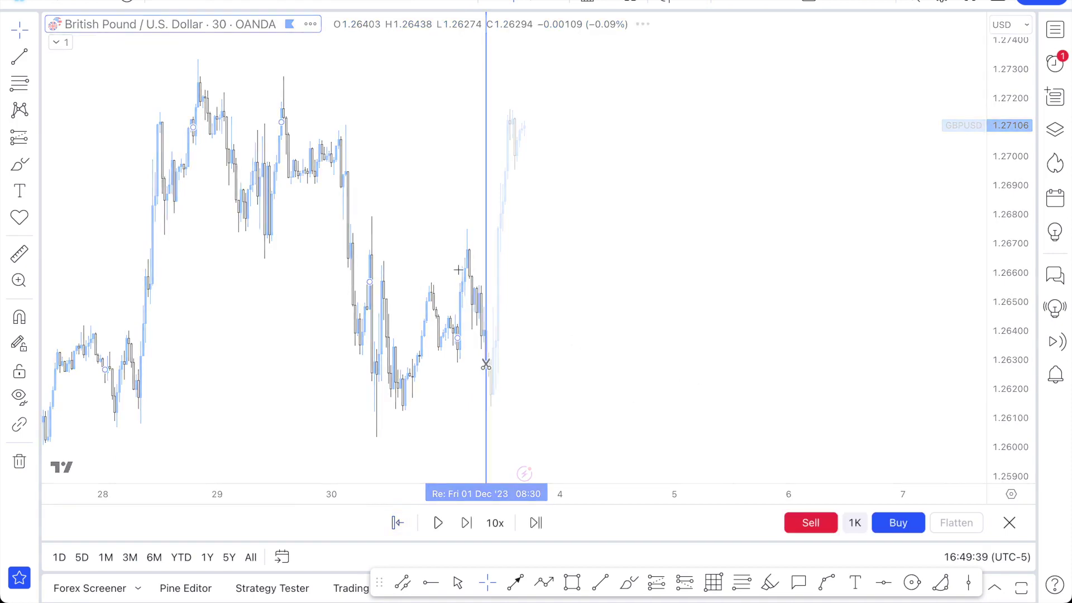
Draw a horizontal line from the 27 November swing high to its breakout, and a rectangle from 1.26138 to 1.26004 over the low beneath.
scroll(468, 276, left, 10)
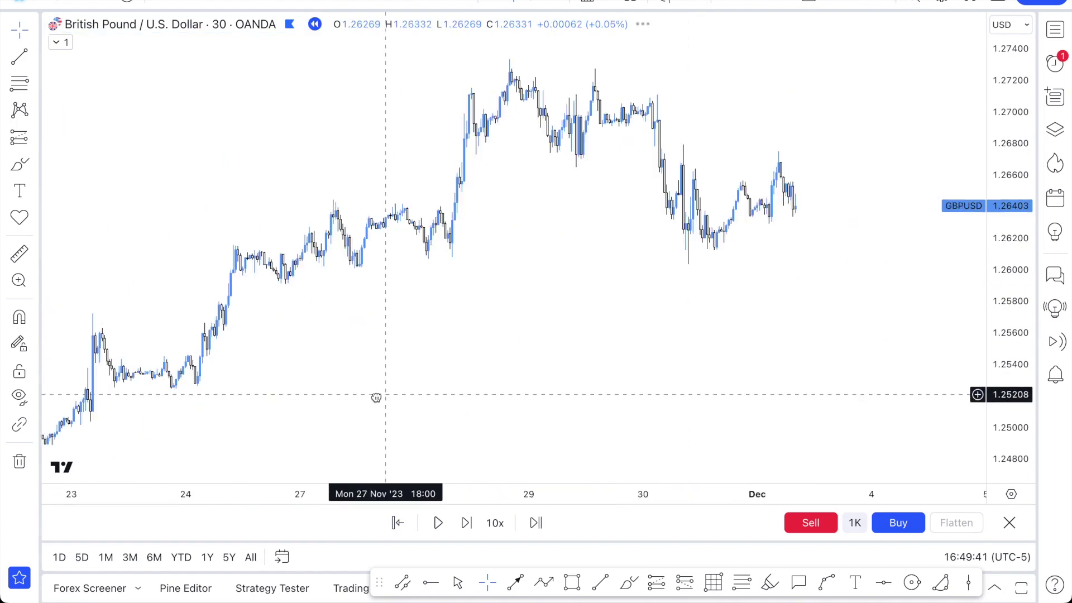
scroll(376, 439, up, 4)
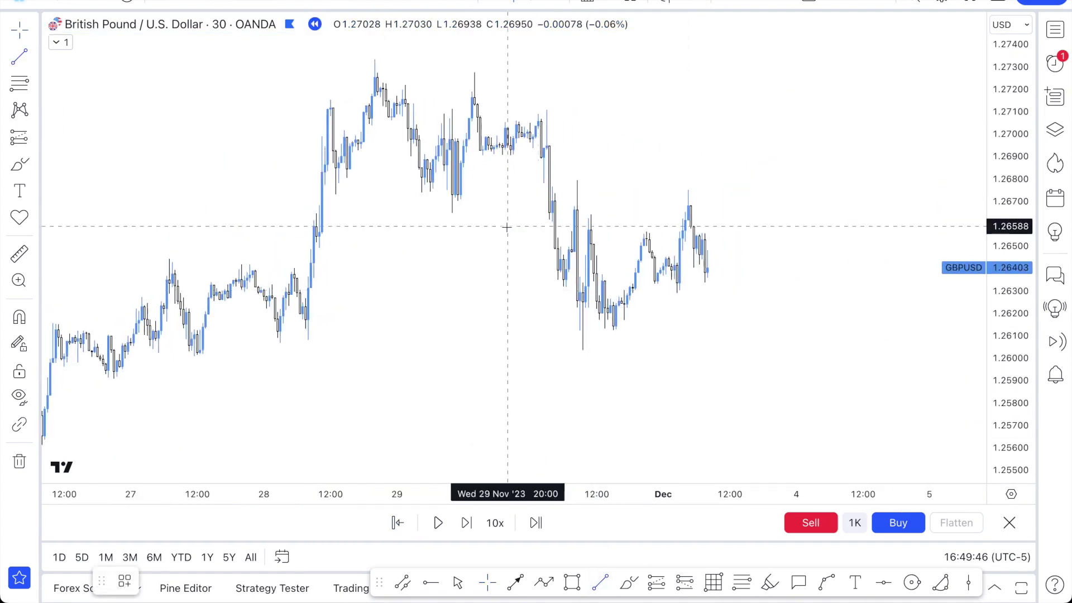
scroll(576, 212, down, 1)
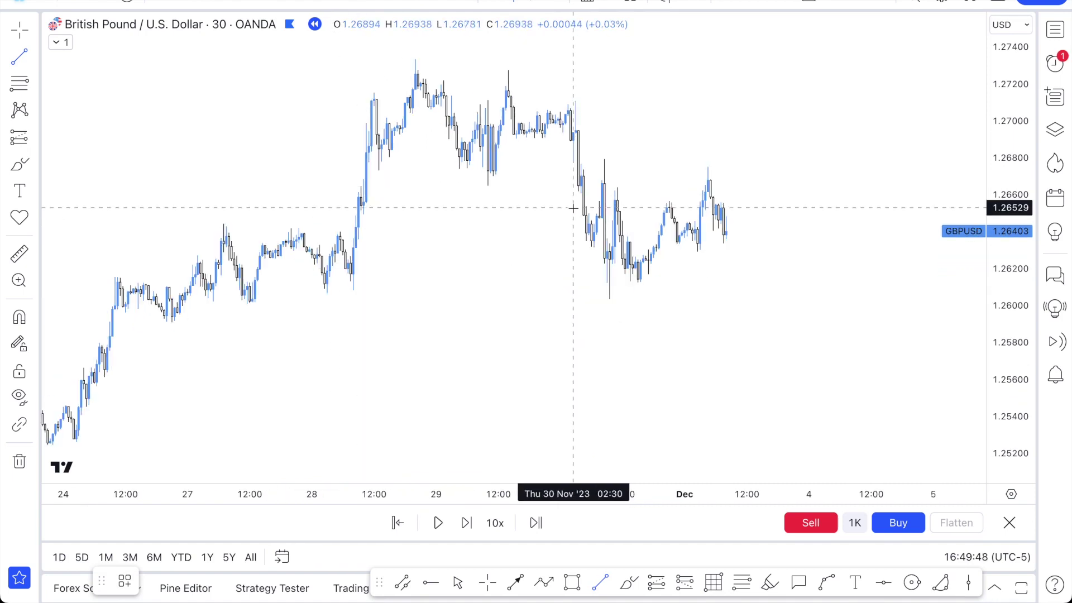
scroll(559, 218, up, 1)
drag(172, 255, 318, 254)
key(Escape)
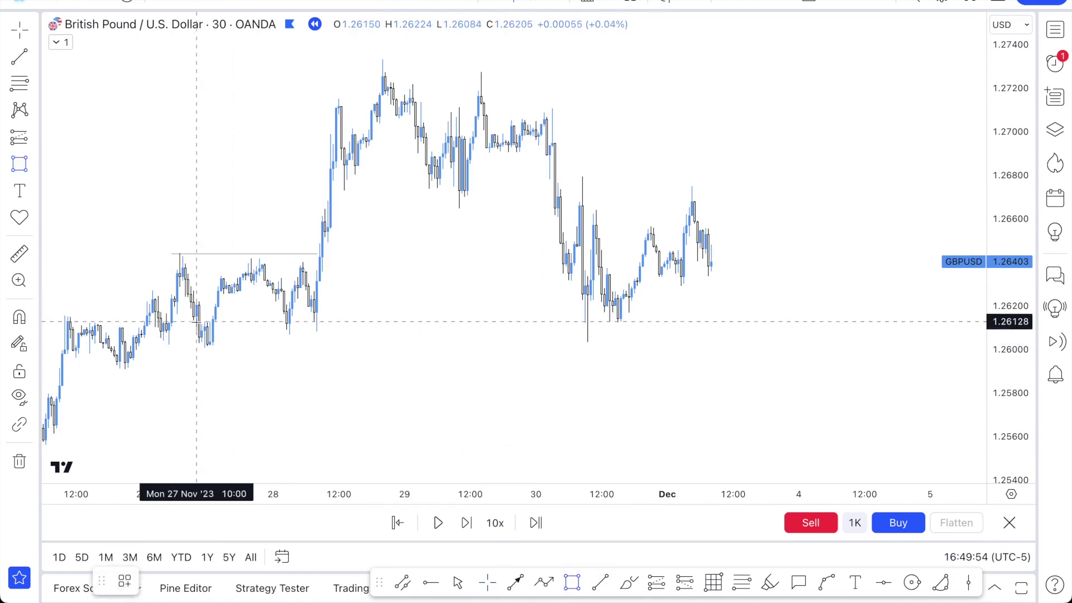
mouse_move(205, 320)
mouse_down()
mouse_move(213, 349)
mouse_move(320, 333)
mouse_move(612, 343)
mouse_up()
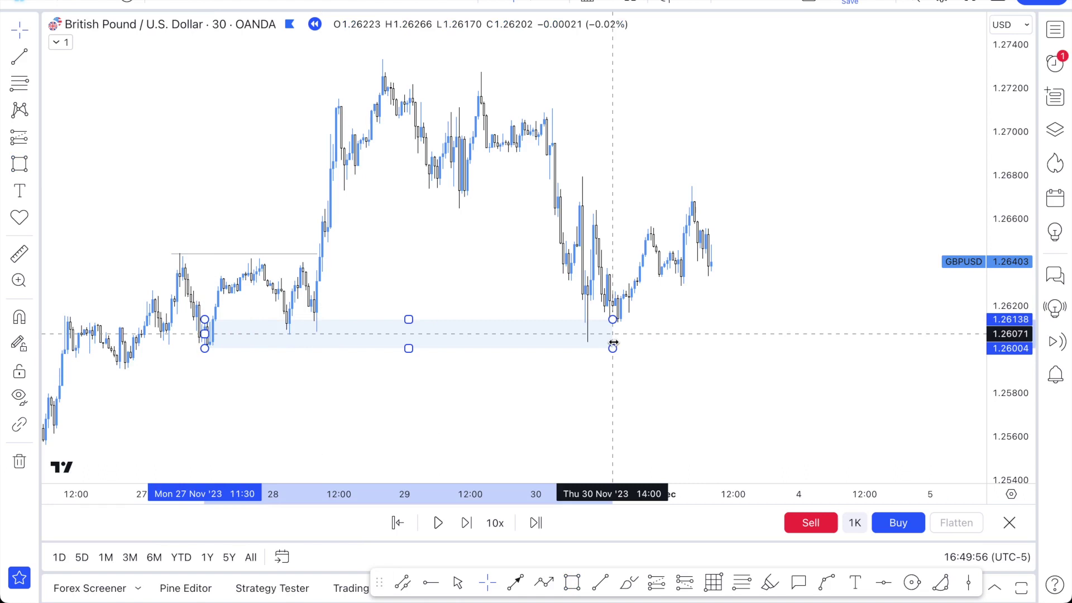
click(751, 366)
Draw a supply rectangle from 1.26795 to 1.26657, spanning 30 November 09:00 to 1 December 04:30, and apply the S template.
scroll(748, 361, up, 1)
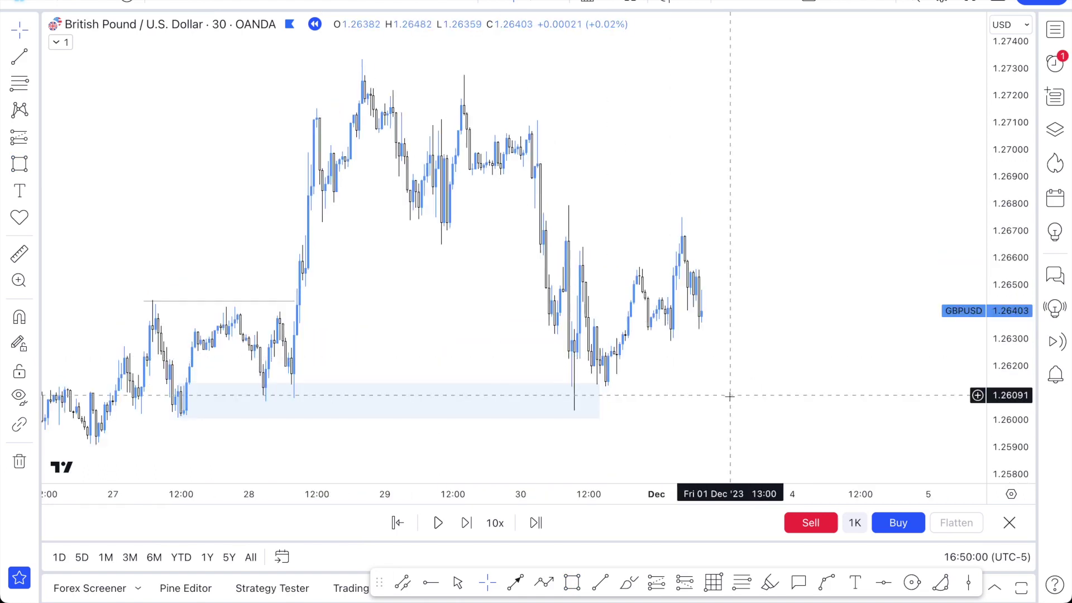
scroll(625, 460, up, 2)
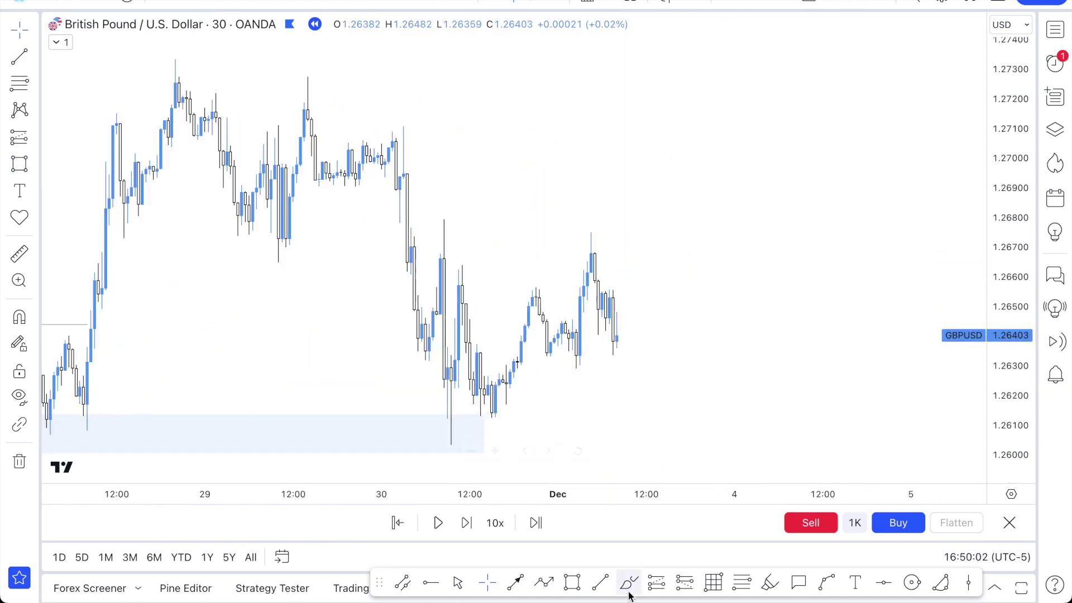
scroll(511, 345, up, 1)
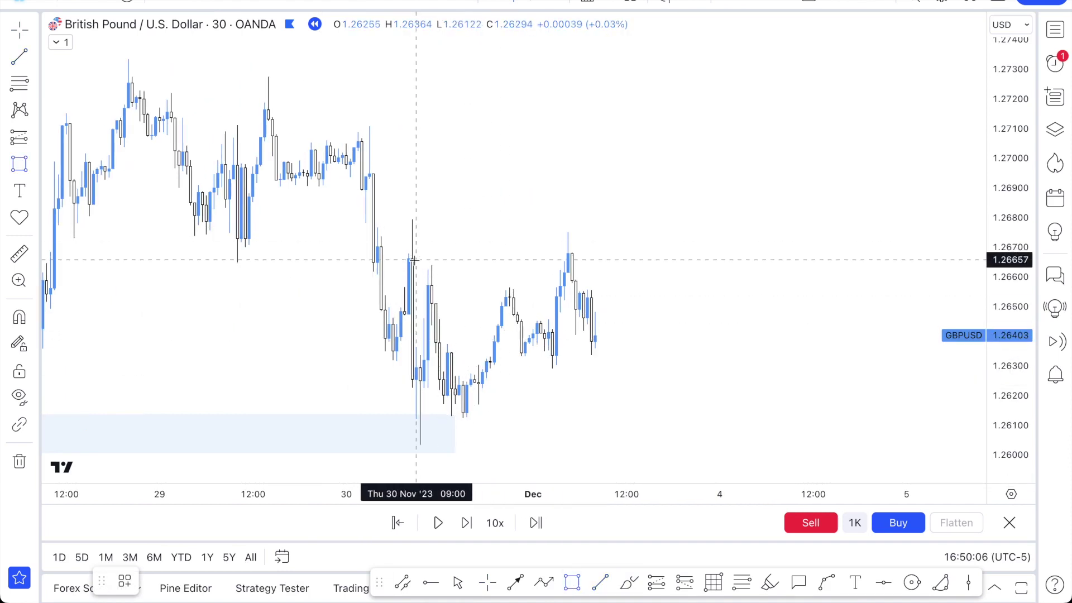
click(416, 219)
drag(549, 234, 568, 239)
right_click(569, 246)
mouse_move(657, 256)
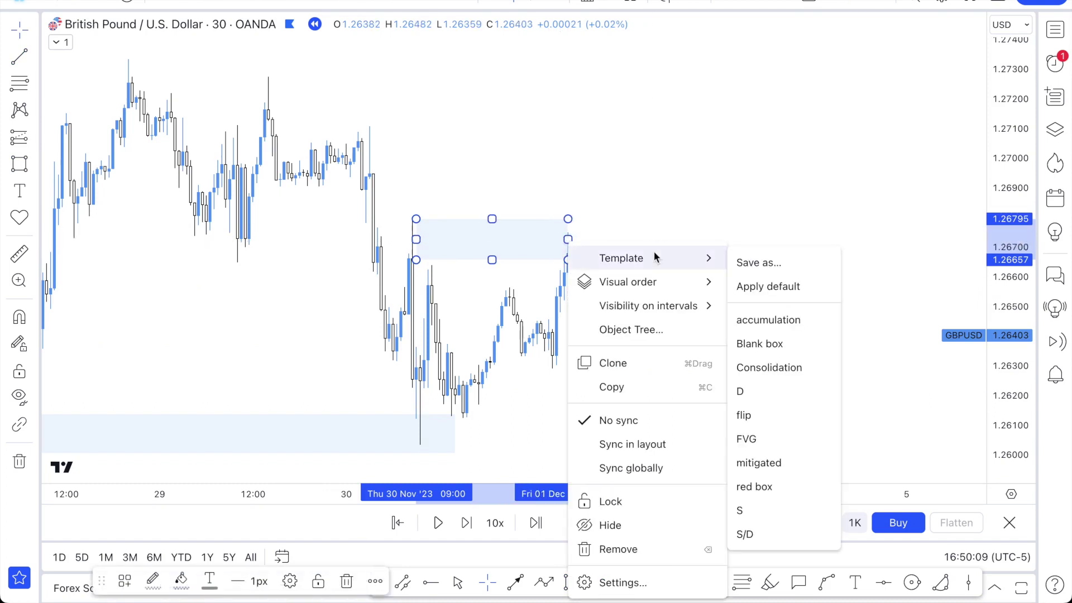
click(786, 509)
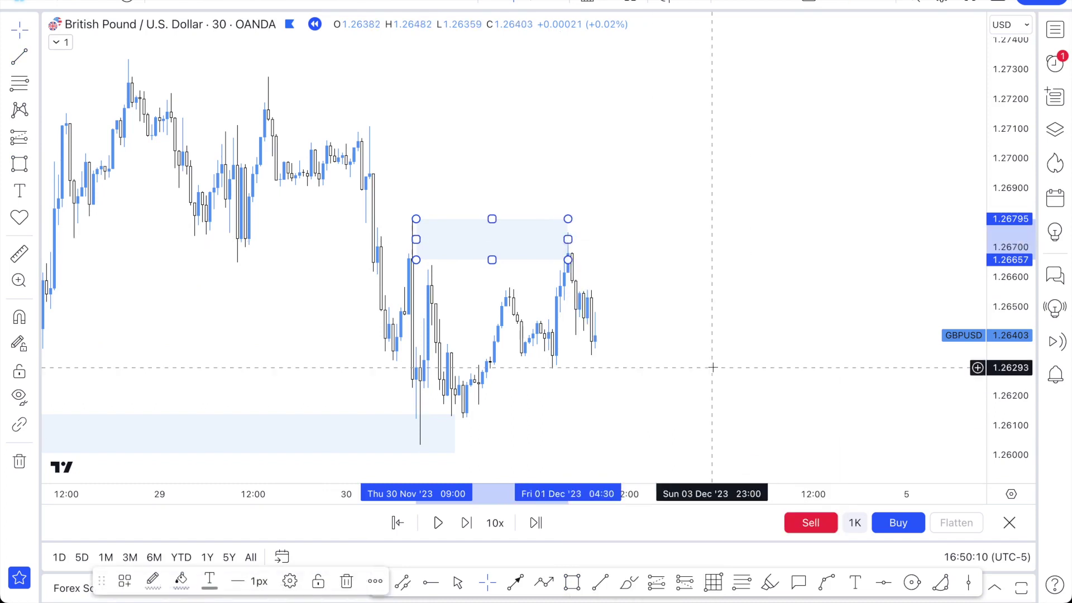
Draw a horizontal trend line at 1.26379 from the 30 November 13:30 minor high to its break, and apply the CHoCH template.
click(596, 583)
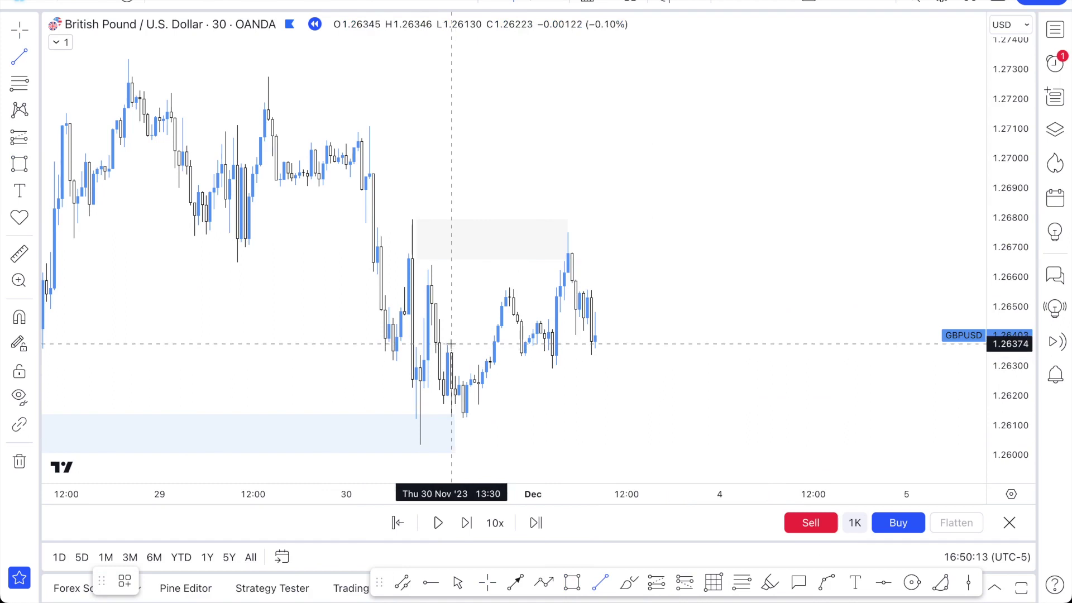
click(494, 344)
right_click(494, 343)
mouse_move(592, 265)
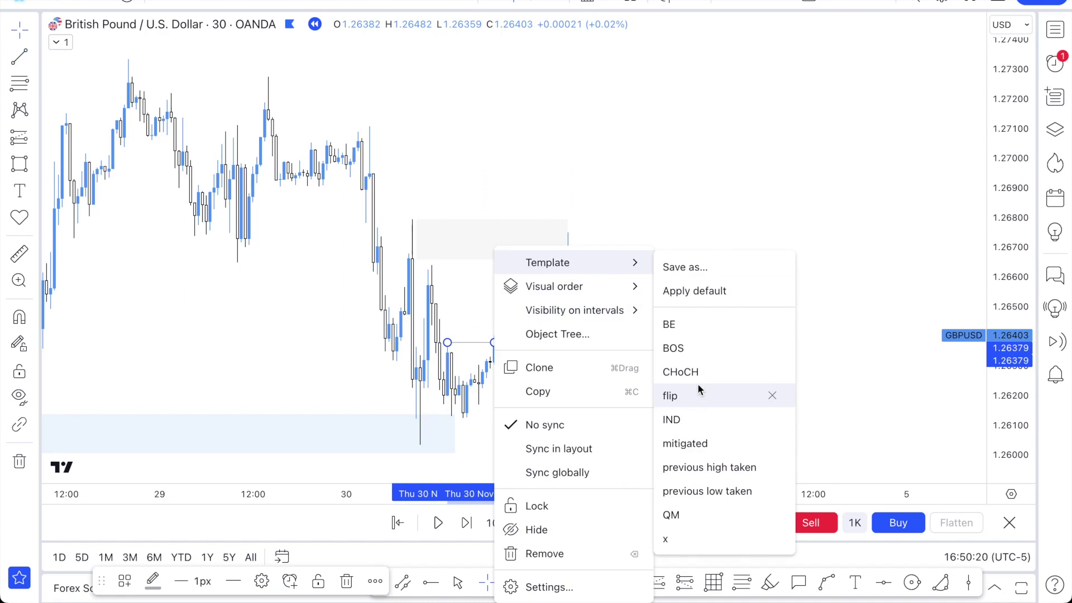
click(685, 373)
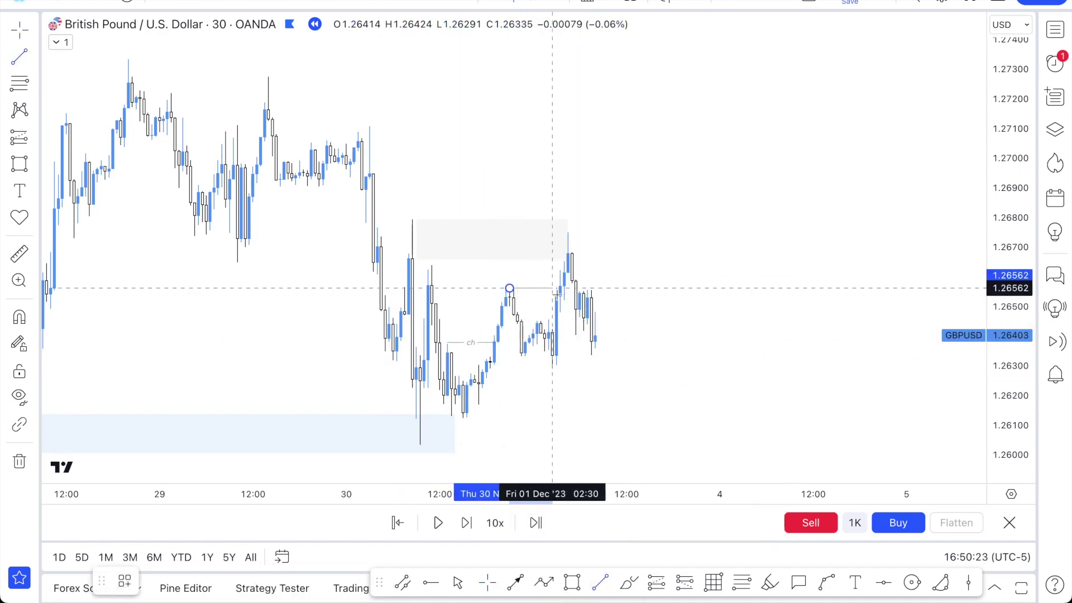
Finish the horizontal trend line at 1.26562 from the next swing high to its breakout candle, and apply the BOS template.
click(558, 293)
right_click(557, 293)
mouse_move(648, 260)
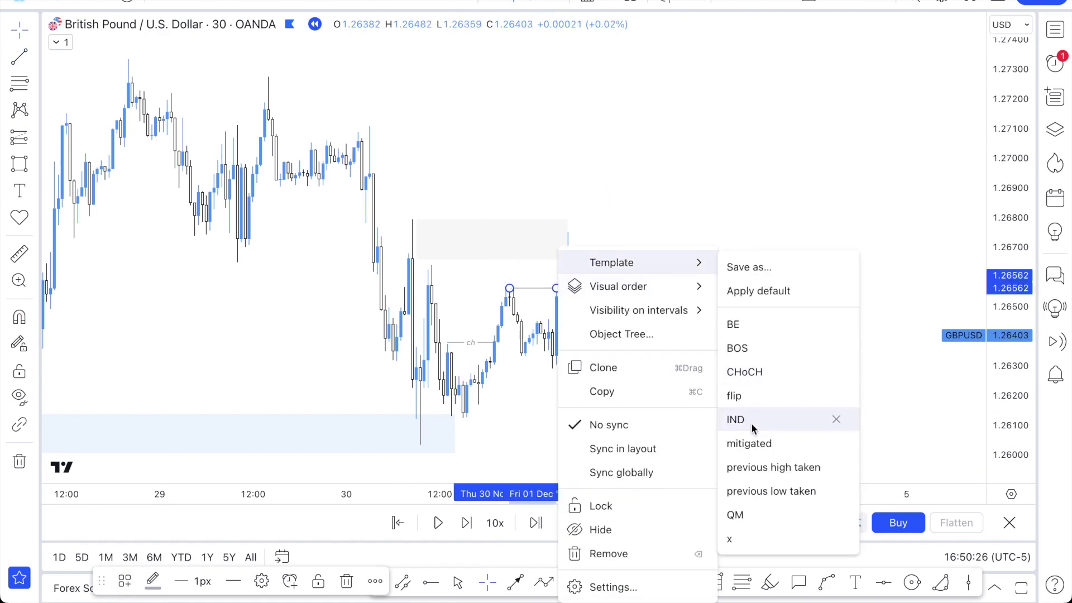
click(743, 348)
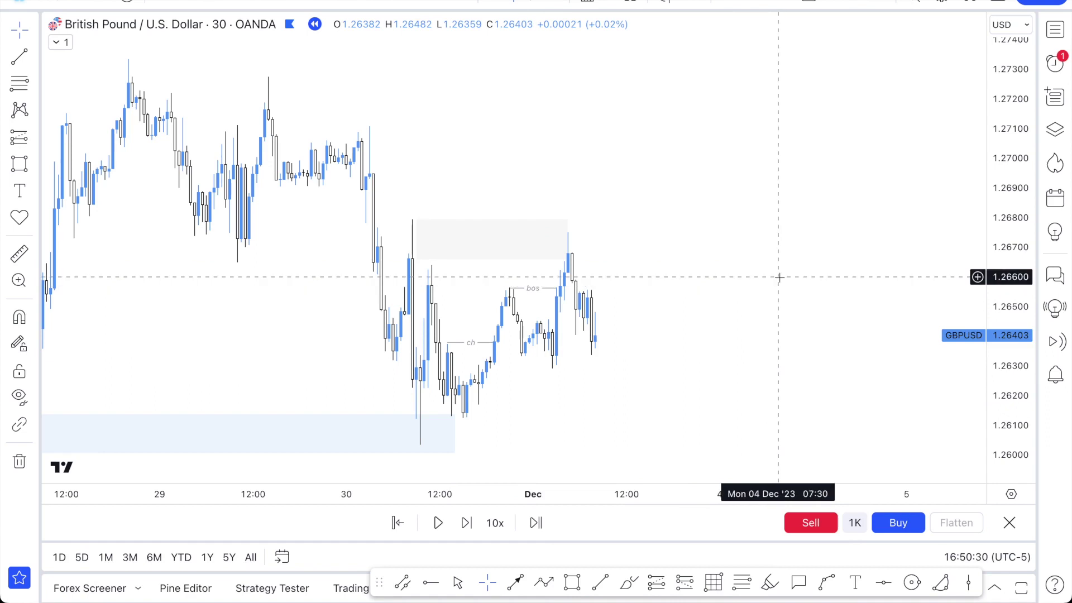
Draw a horizontal trend line from the 28 November 13:00 low at 1.26728 to the break on 29 November, and apply the CHoCH template.
scroll(759, 296, down, 4)
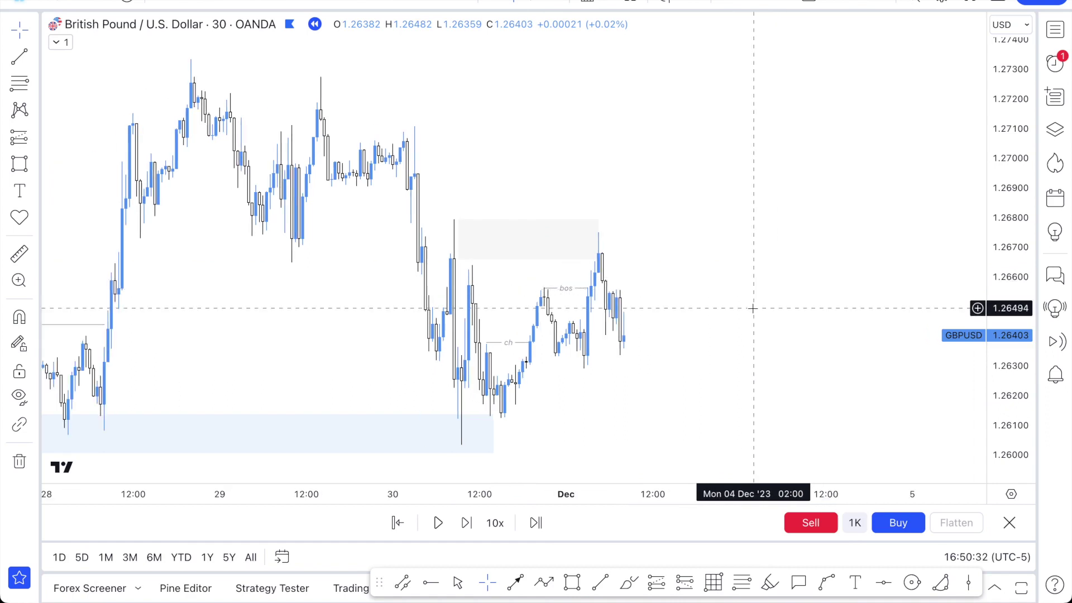
click(609, 576)
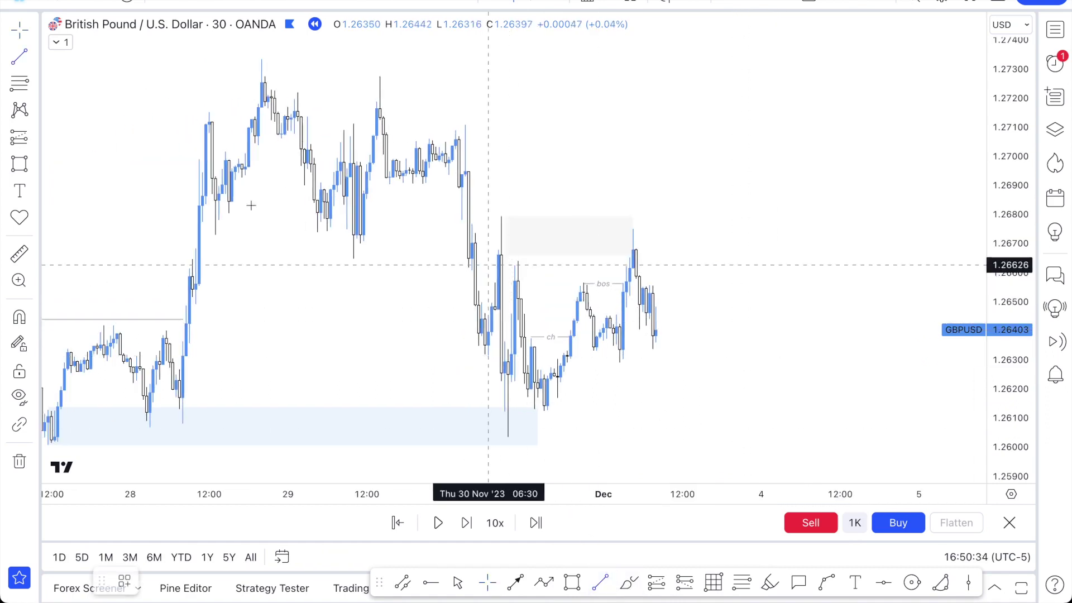
click(216, 235)
click(351, 236)
right_click(351, 235)
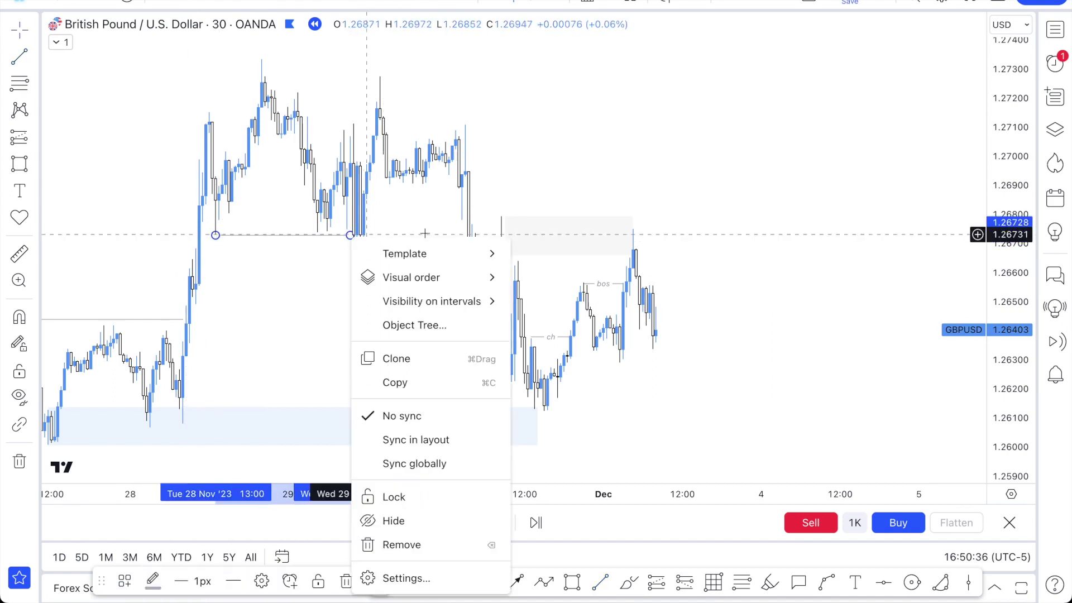
mouse_move(424, 254)
click(544, 370)
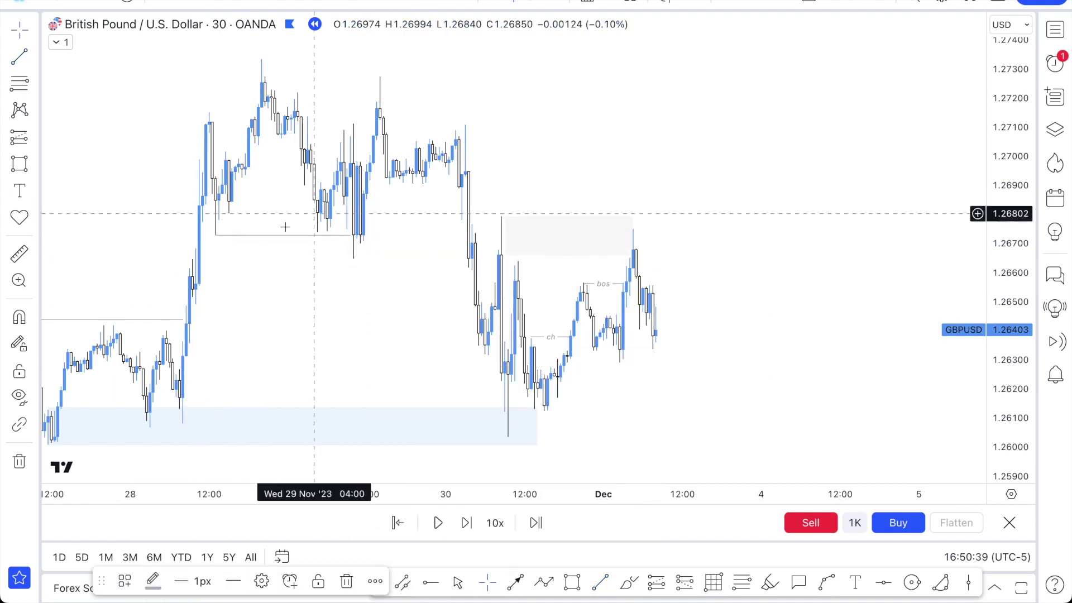
Draw a horizontal trend line at 1.26639 from the 29 November 09:30 low to 30 November 03:00, and apply the BOS template.
click(350, 261)
click(466, 261)
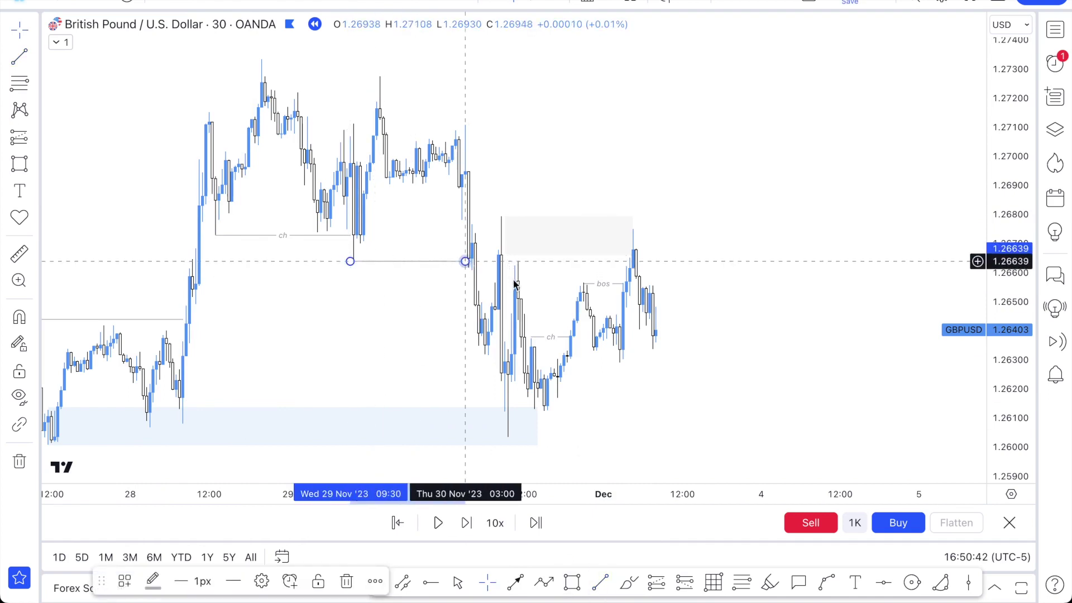
right_click(467, 261)
mouse_move(537, 283)
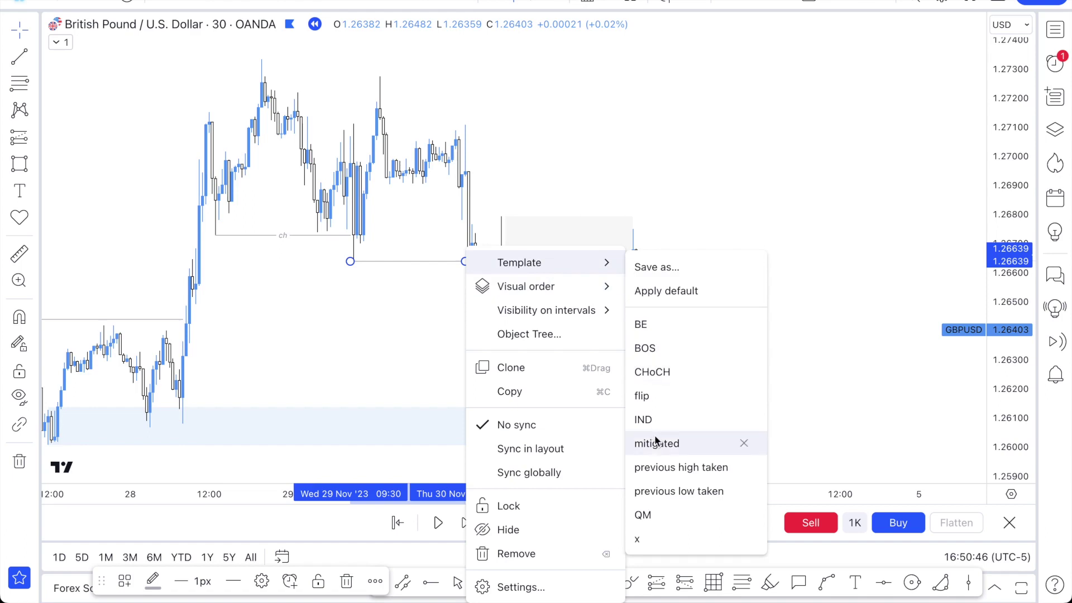
click(642, 349)
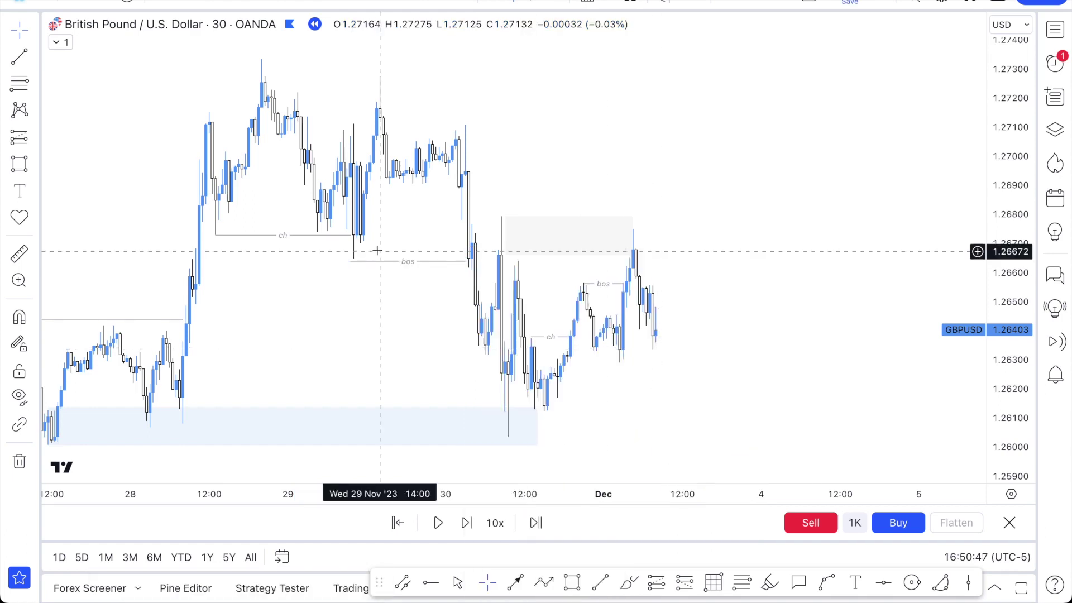
Place a copy of the BOS line at 1.26308, below the 30 November low and ending at the 09:00 breaking candle.
mouse_move(406, 264)
mouse_down()
mouse_move(416, 309)
mouse_move(404, 357)
mouse_move(450, 357)
mouse_up()
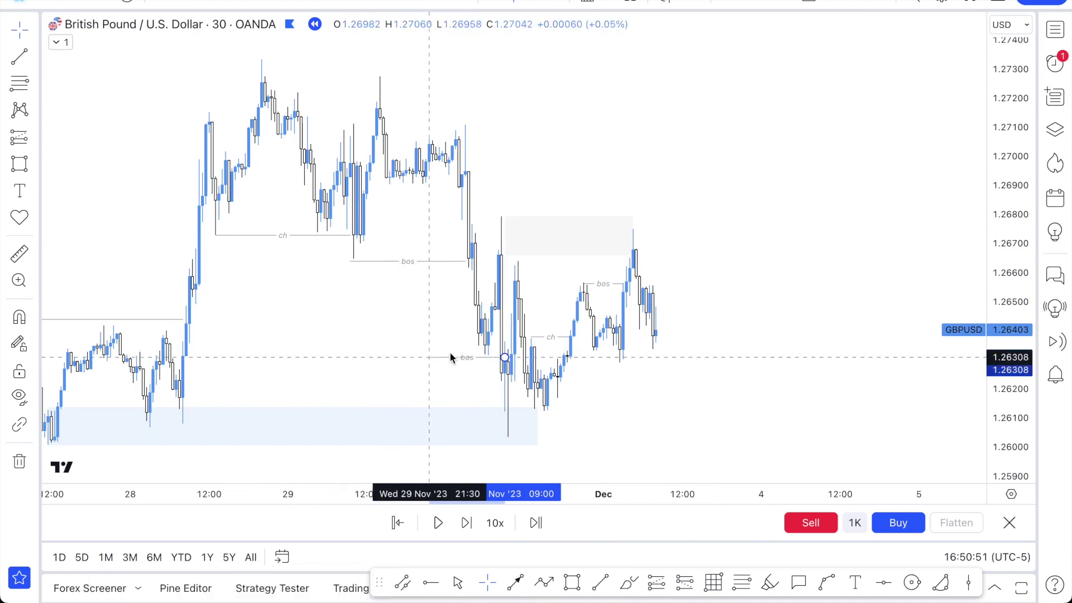
click(358, 364)
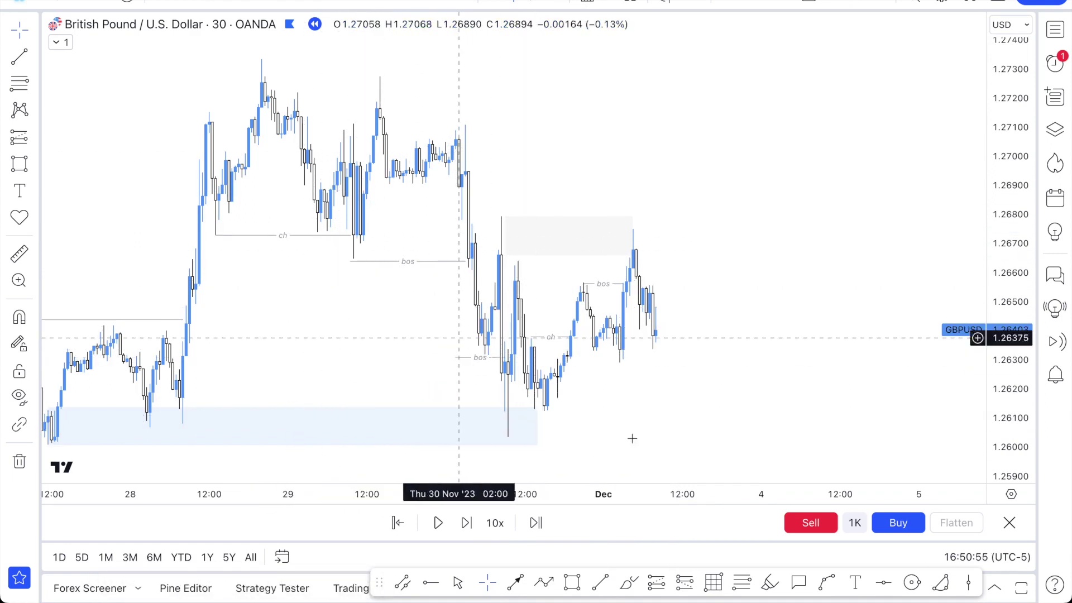
Examine the marked breaks and zones against the wider price action since mid-November.
scroll(709, 380, down, 4)
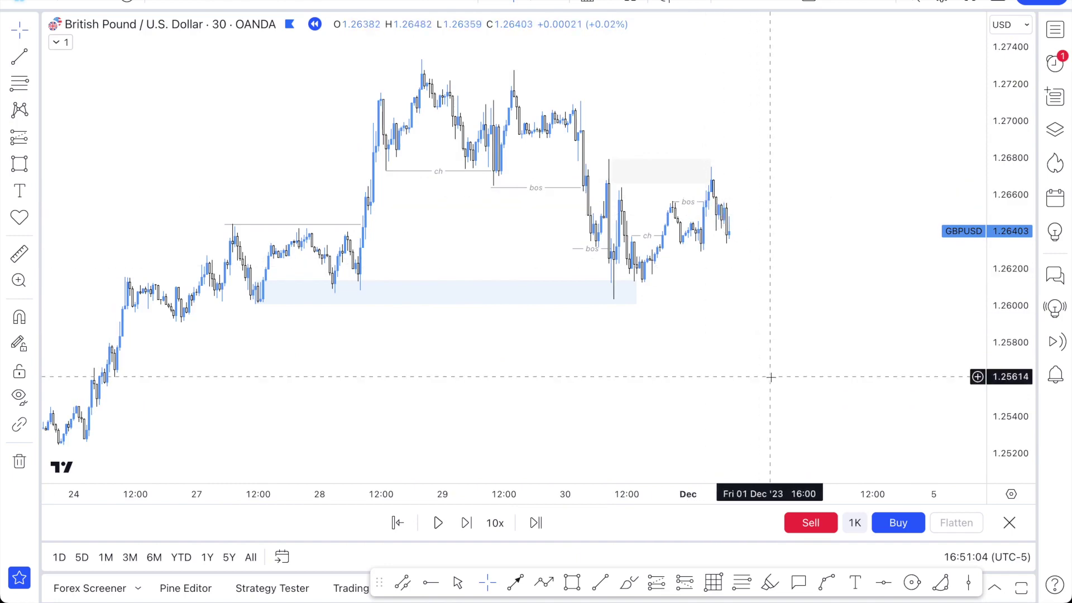
scroll(765, 378, down, 5)
scroll(512, 279, down, 5)
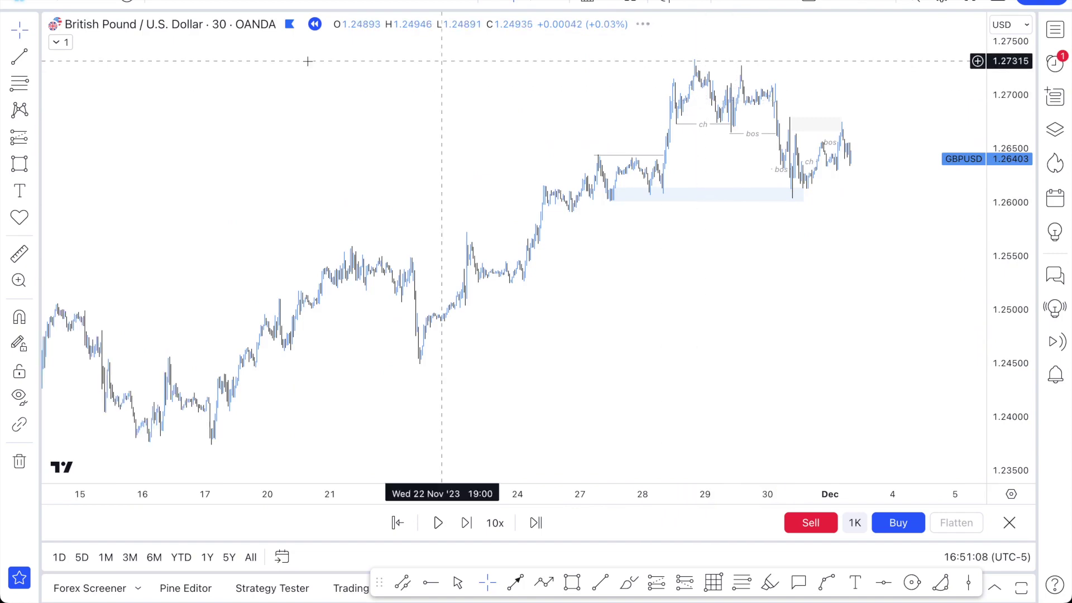
scroll(148, 82, up, 1)
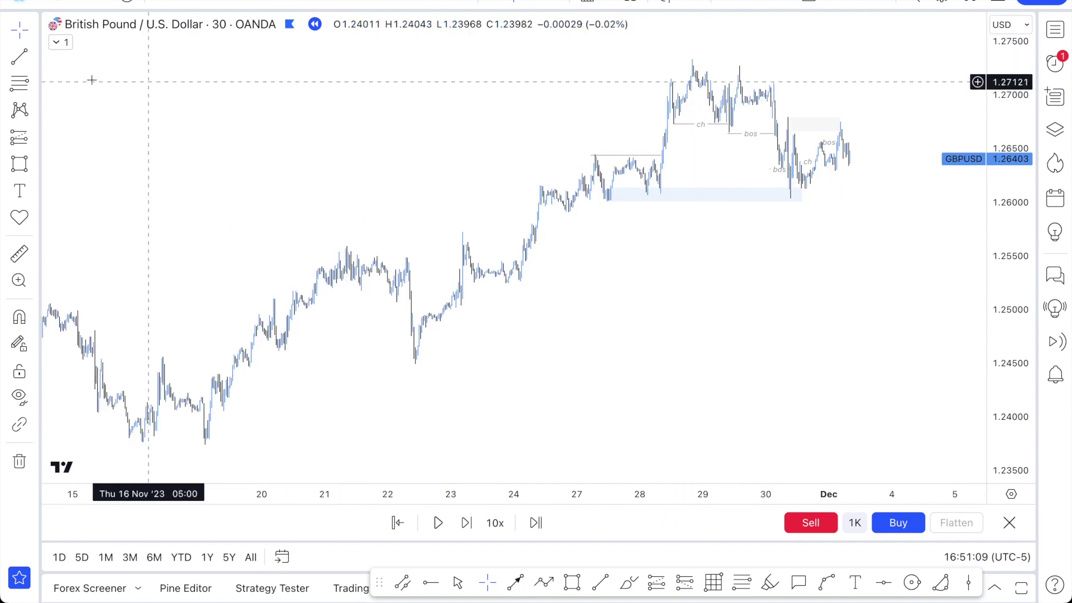
scroll(359, 112, up, 8)
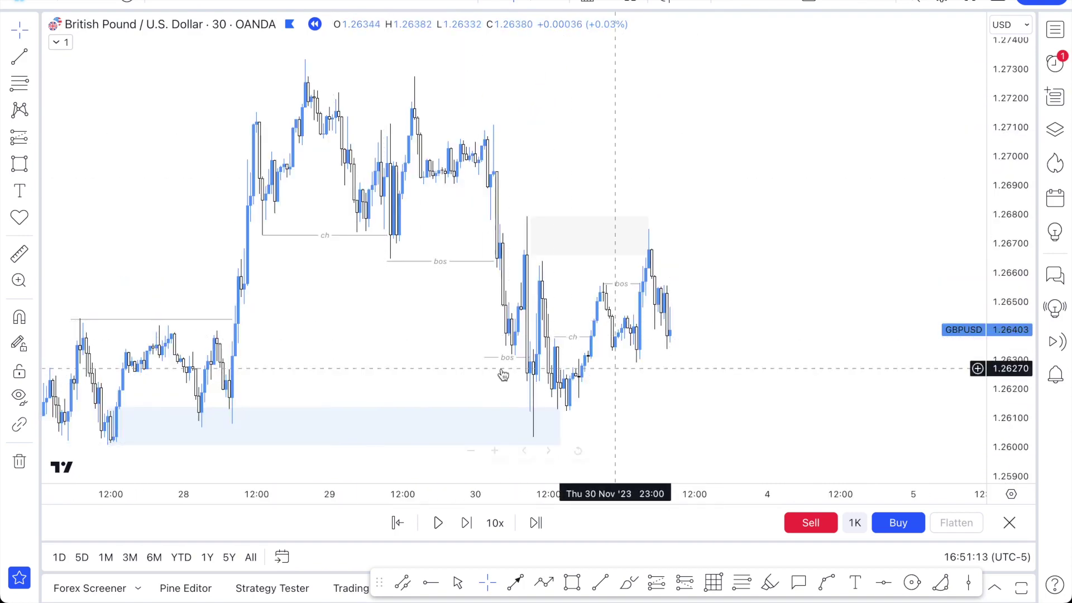
scroll(346, 279, down, 1)
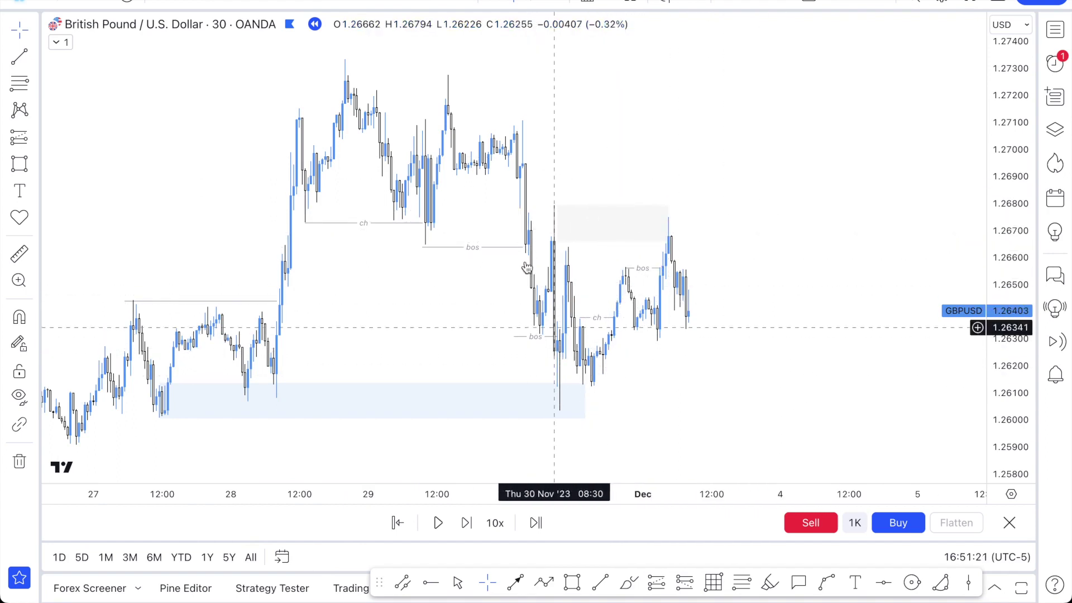
scroll(410, 228, down, 1)
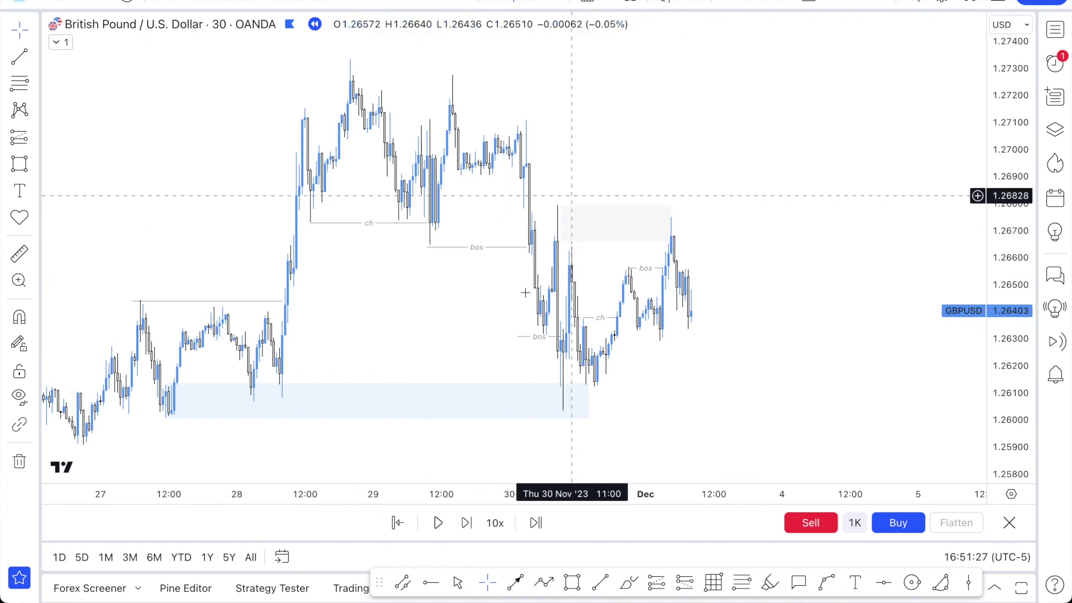
scroll(645, 120, up, 1)
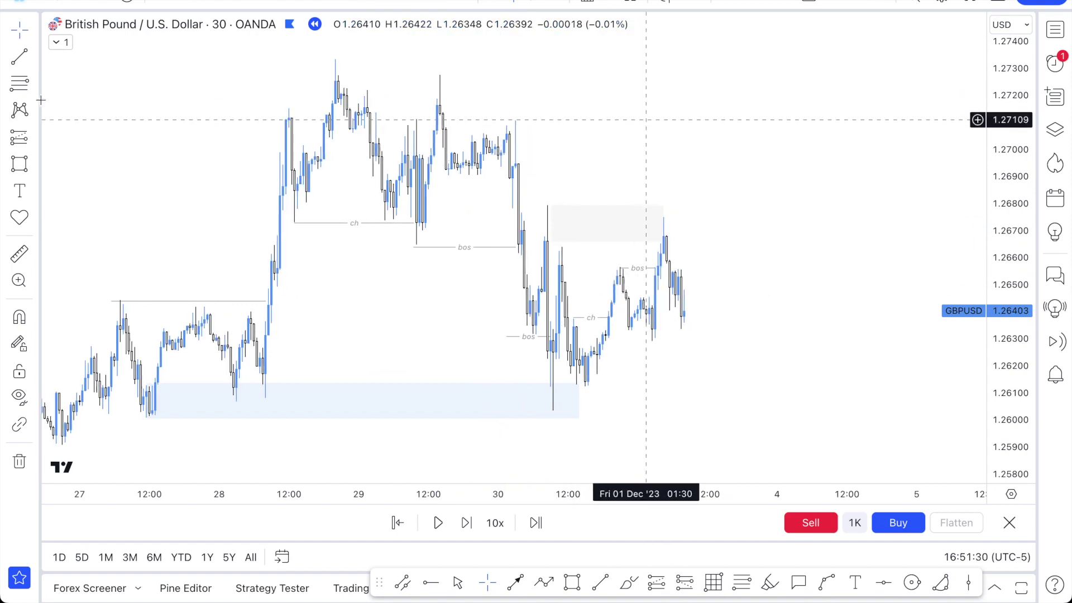
Show the Sessions indicator to examine the session boxes around the marked structure, and hide it again.
click(58, 43)
click(101, 43)
scroll(420, 335, down, 1)
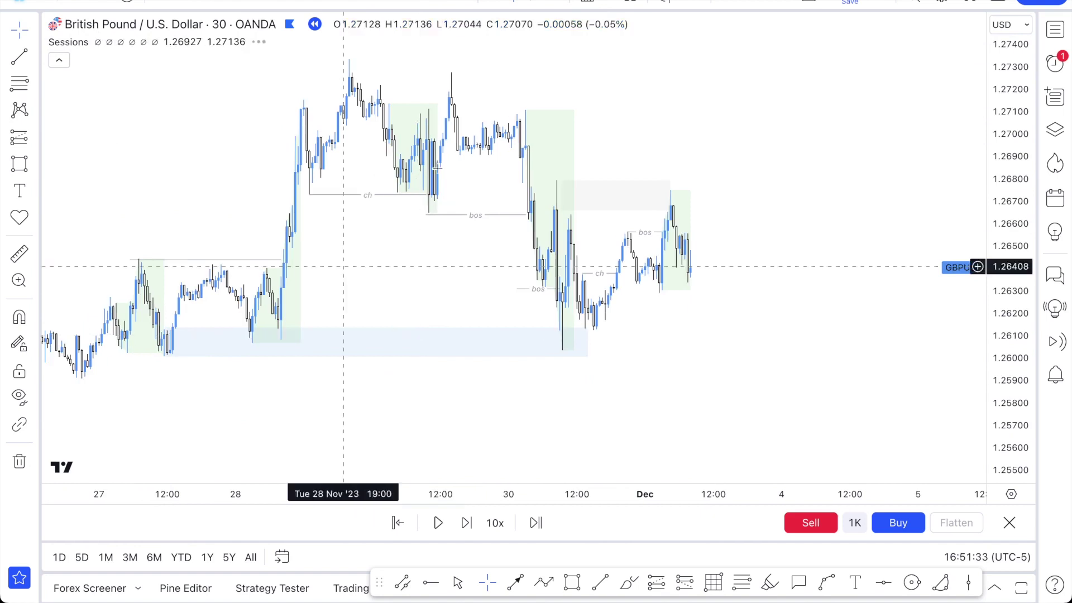
scroll(259, 333, down, 1)
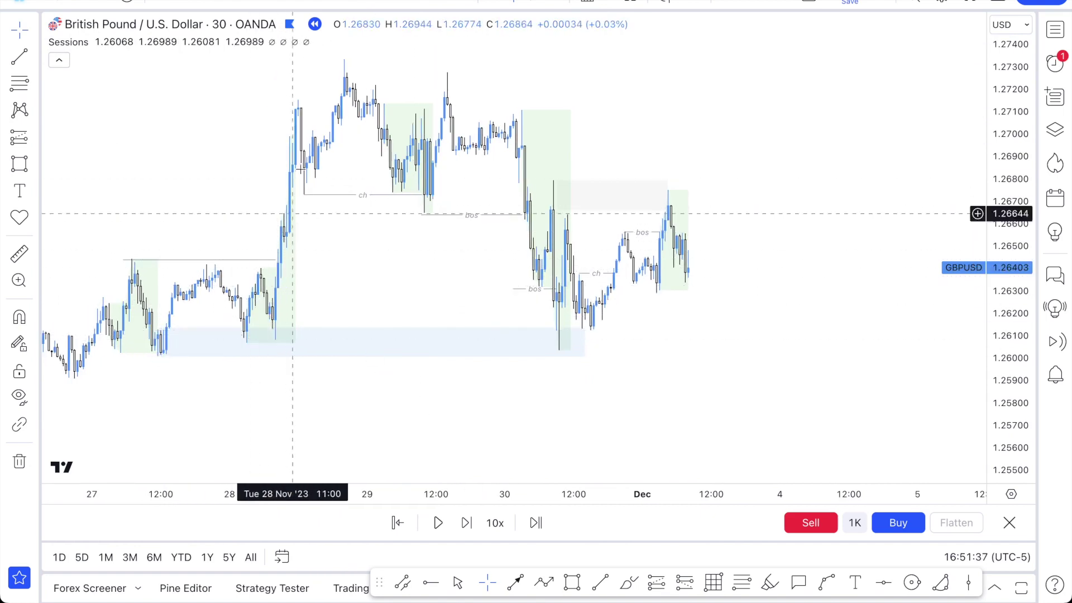
scroll(578, 274, up, 1)
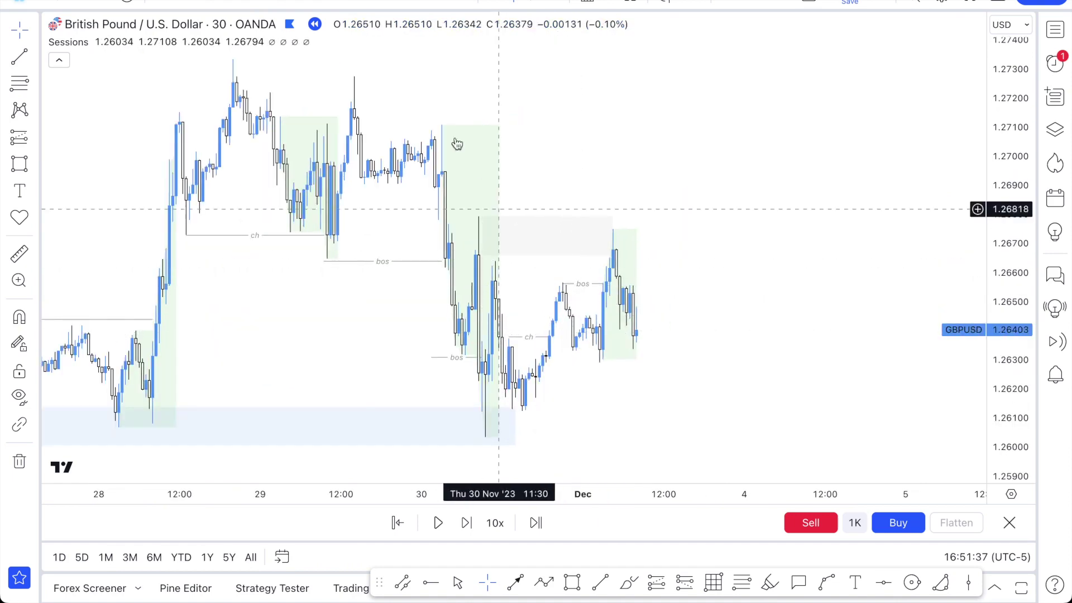
scroll(625, 203, down, 3)
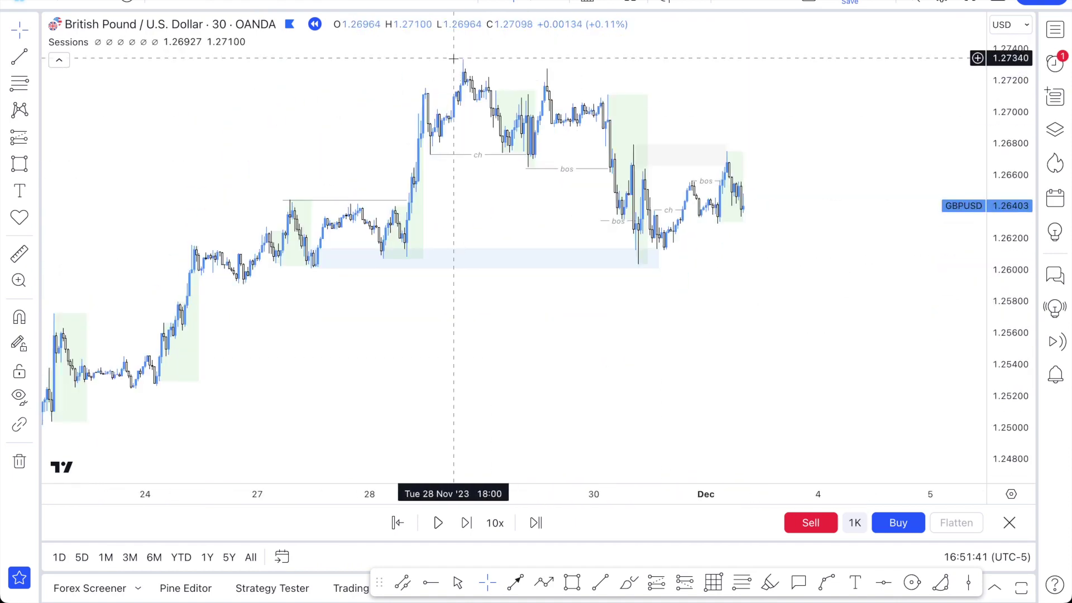
scroll(488, 215, down, 5)
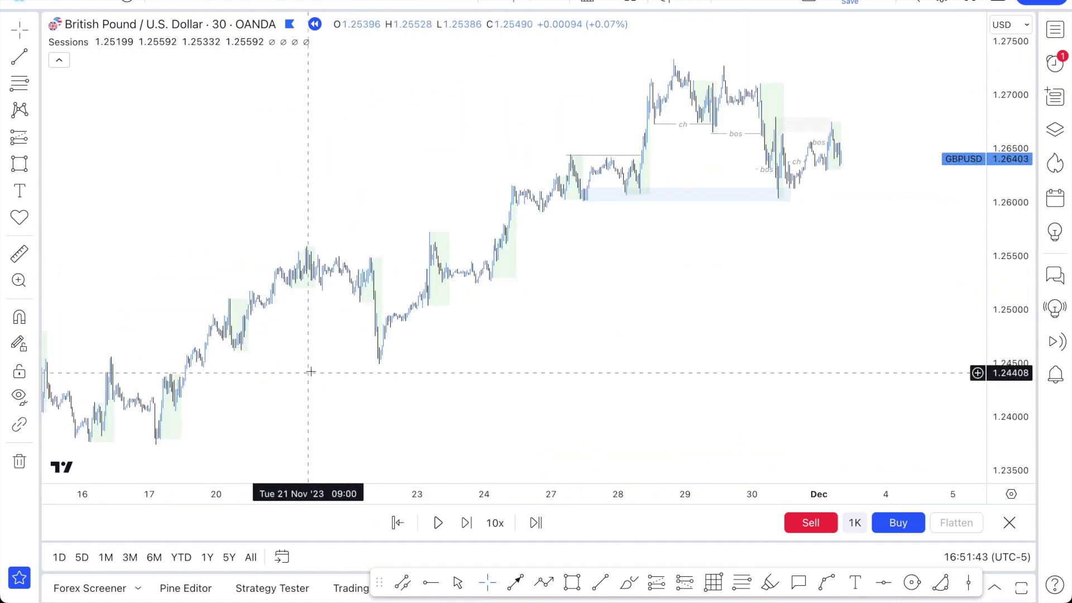
scroll(311, 371, up, 4)
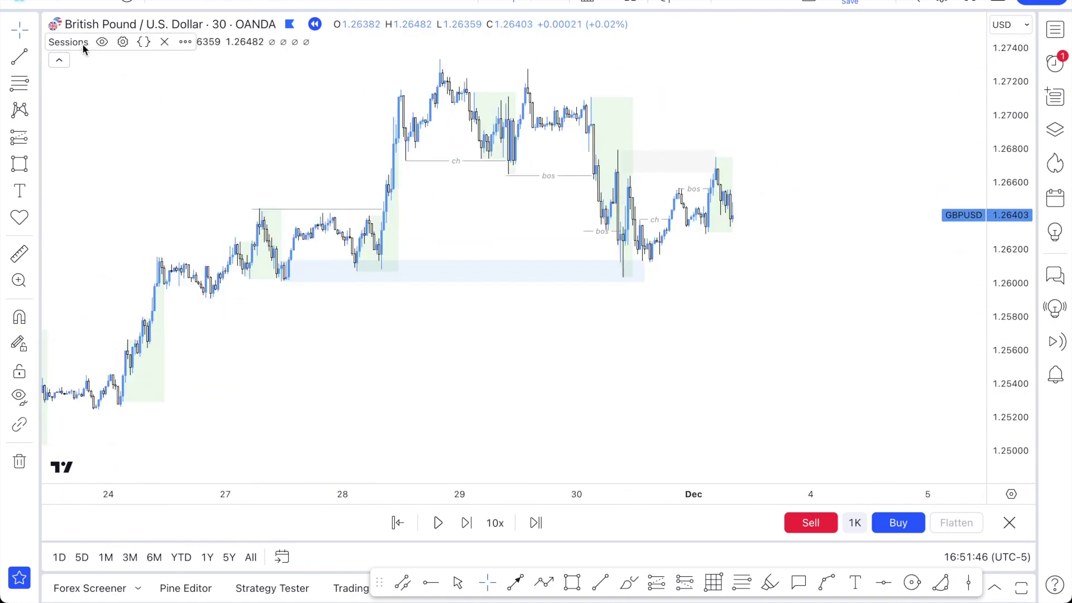
click(102, 42)
click(59, 60)
Draw a rectangle from 1.26313 to 1.26164 between 30 November 17:00 and 1 December 04:00, and apply the D template.
scroll(288, 217, up, 3)
scroll(292, 220, right, 5)
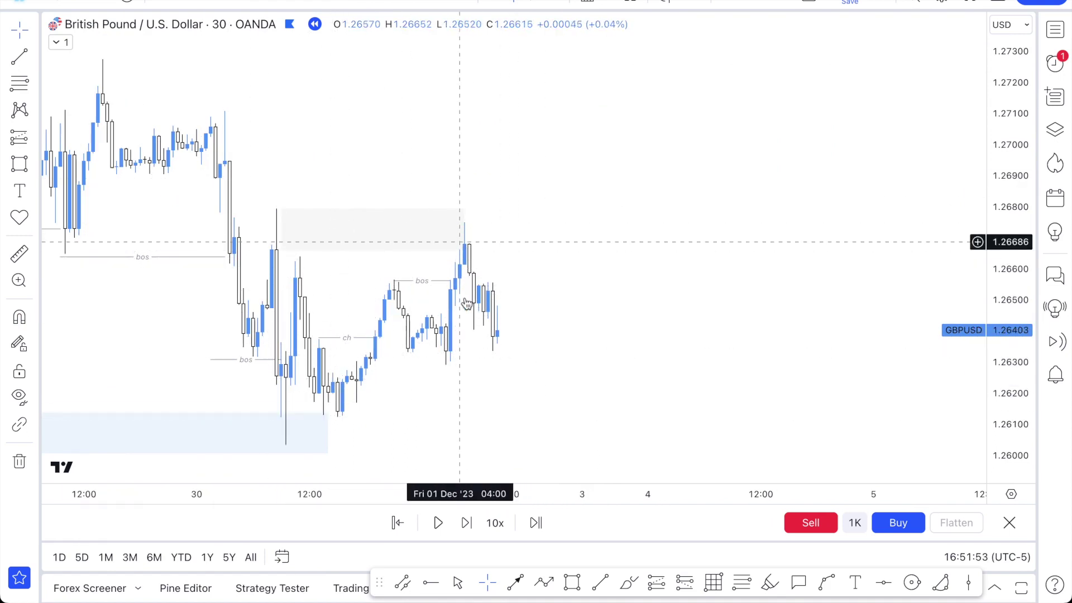
click(572, 582)
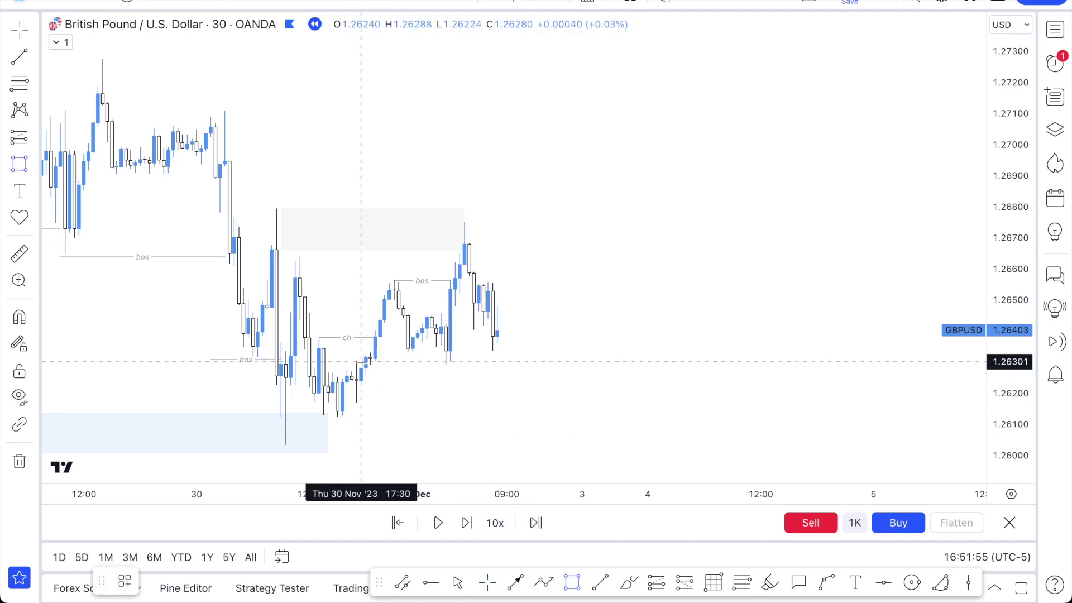
click(361, 359)
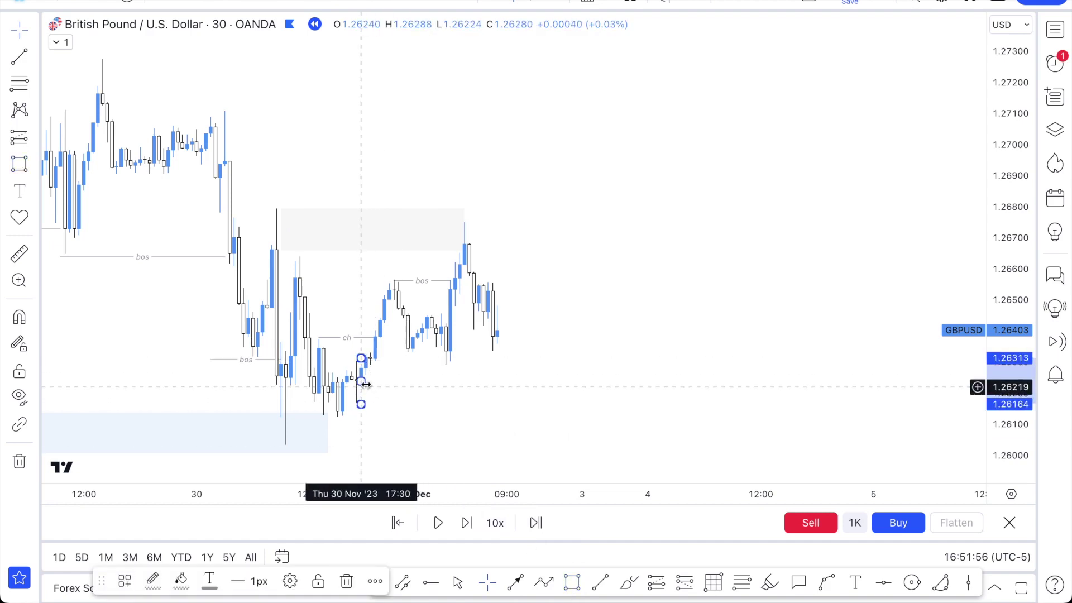
click(427, 404)
right_click(460, 381)
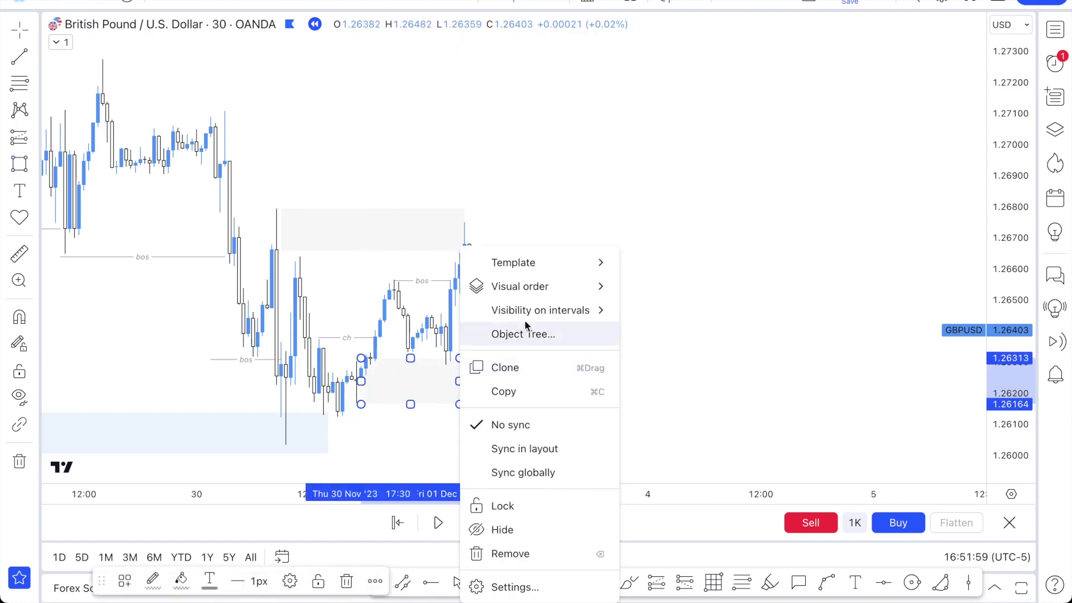
mouse_move(531, 264)
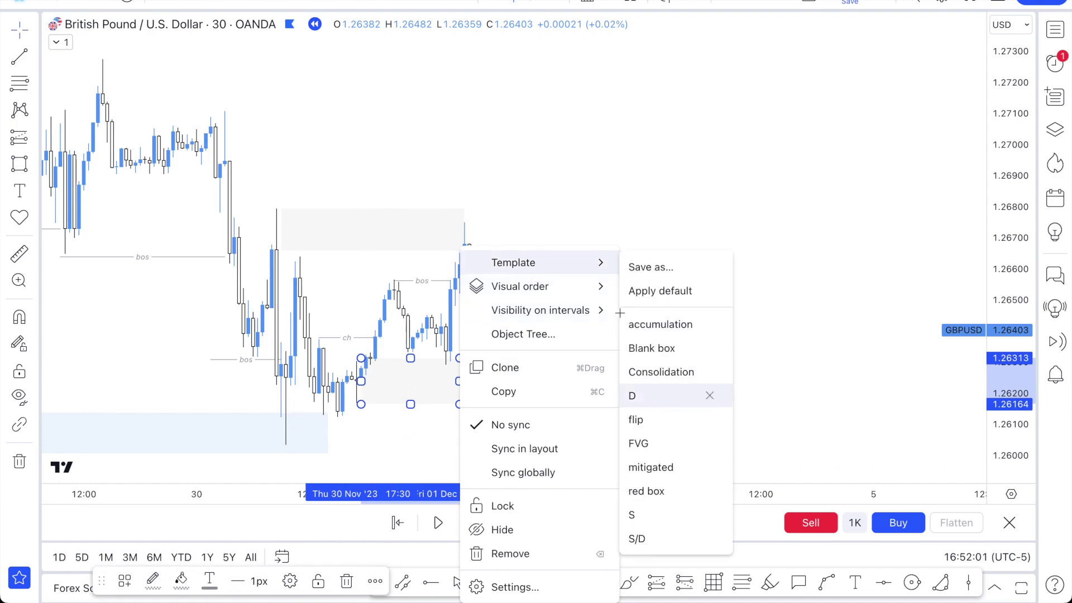
click(659, 395)
drag(366, 386, 362, 382)
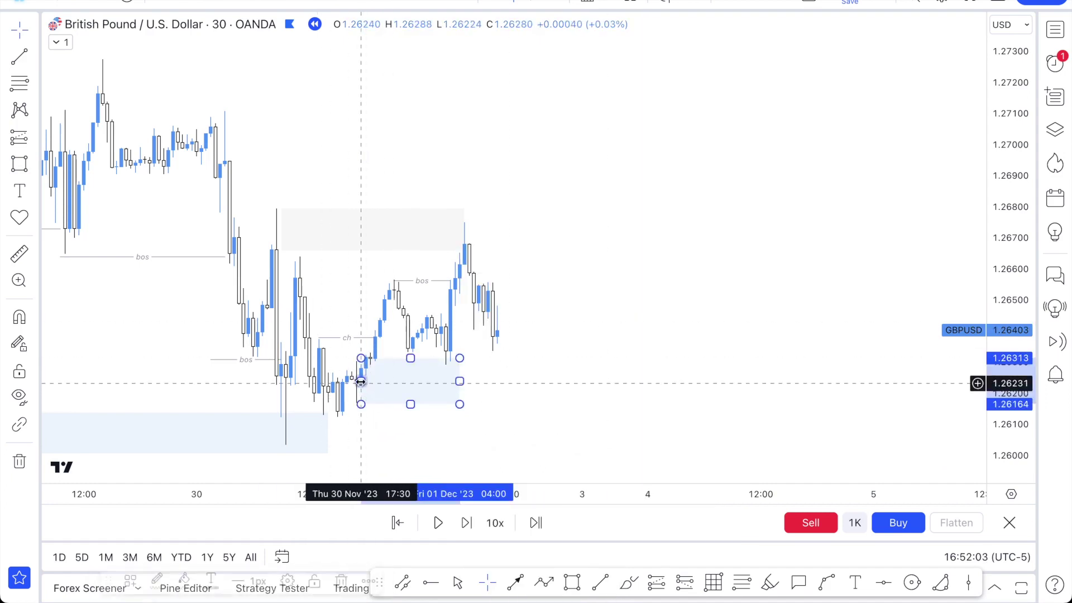
click(567, 367)
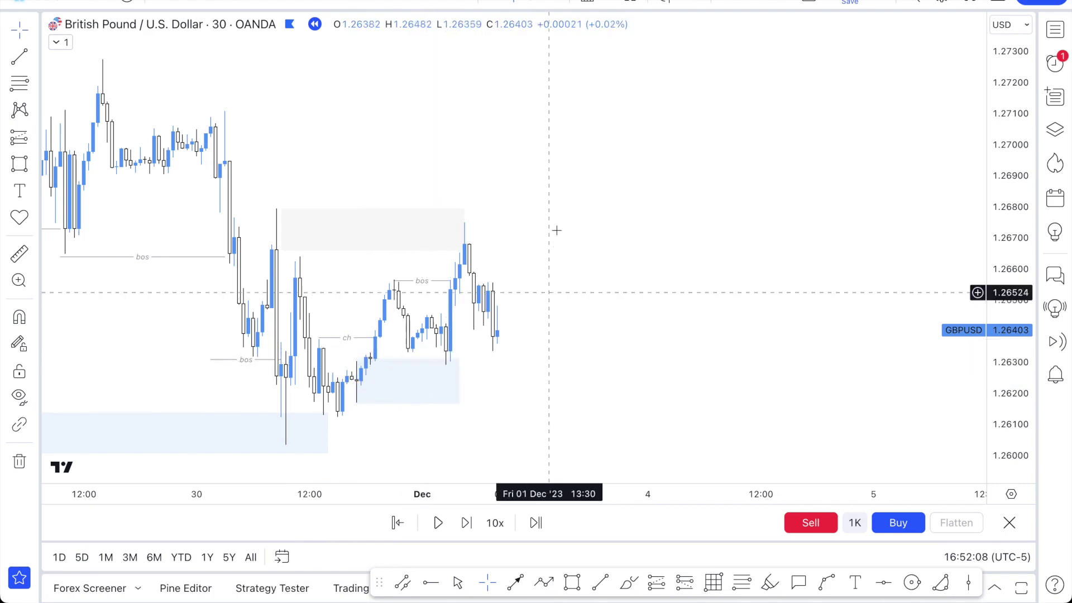
Extend the new demand zone's end to 1 December 09:00.
click(453, 358)
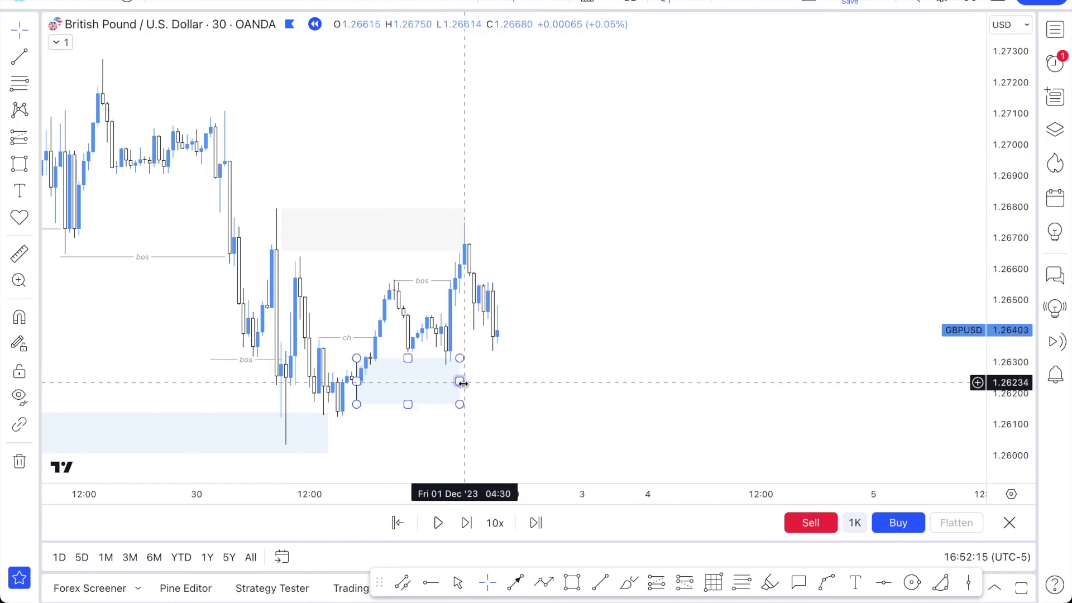
drag(460, 382, 507, 383)
click(566, 342)
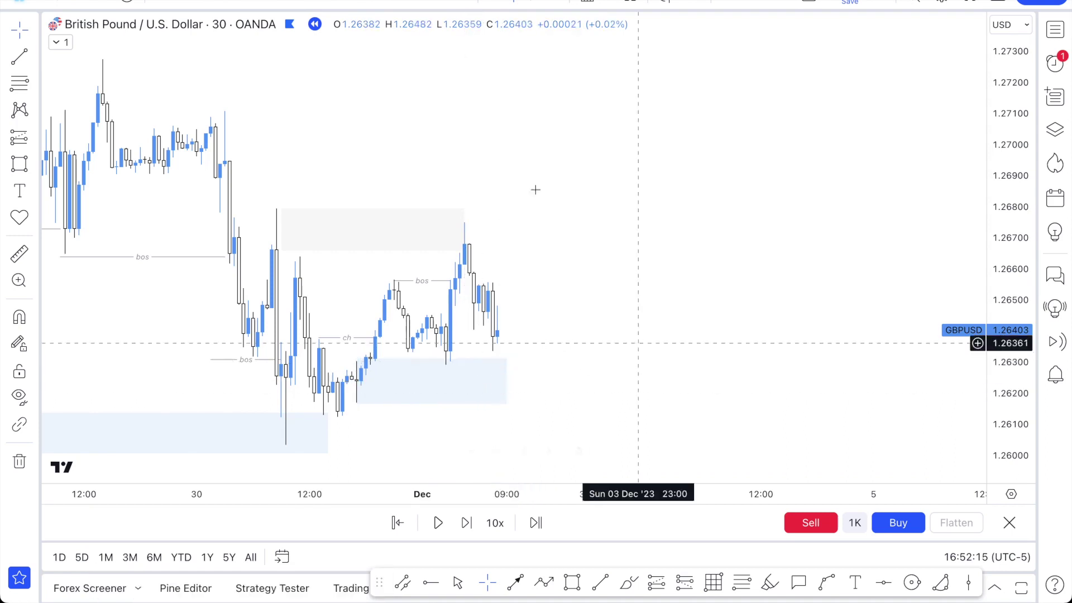
View the price action as a line chart and switch back to candles.
key(alt+l)
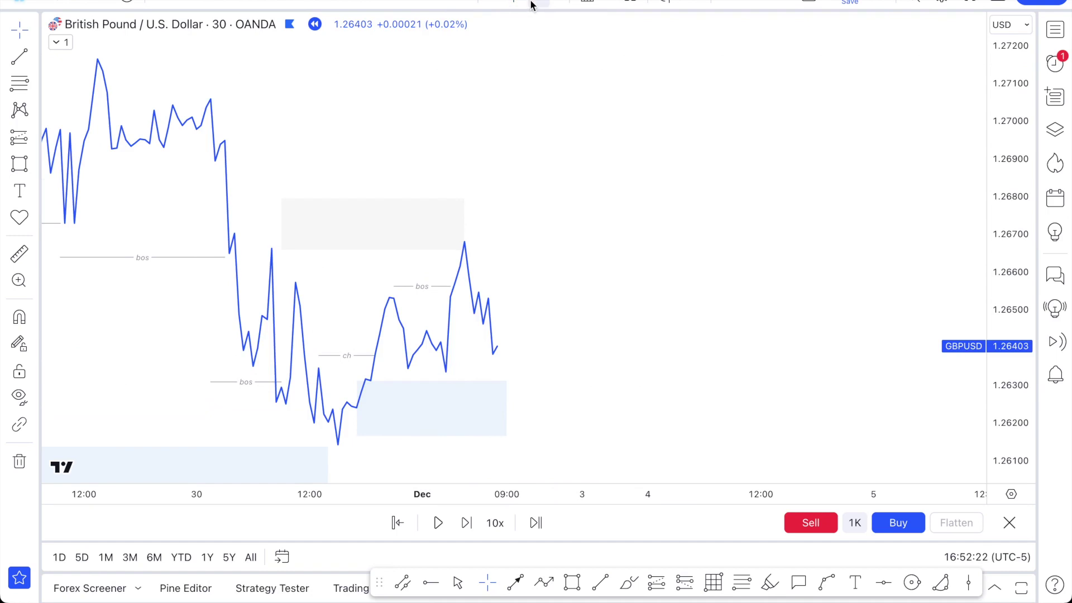
key(alt+c)
Draw a horizontal trend line at 1.26294 from the early 1 December low to 09:00, and apply the previous low taken template.
click(600, 582)
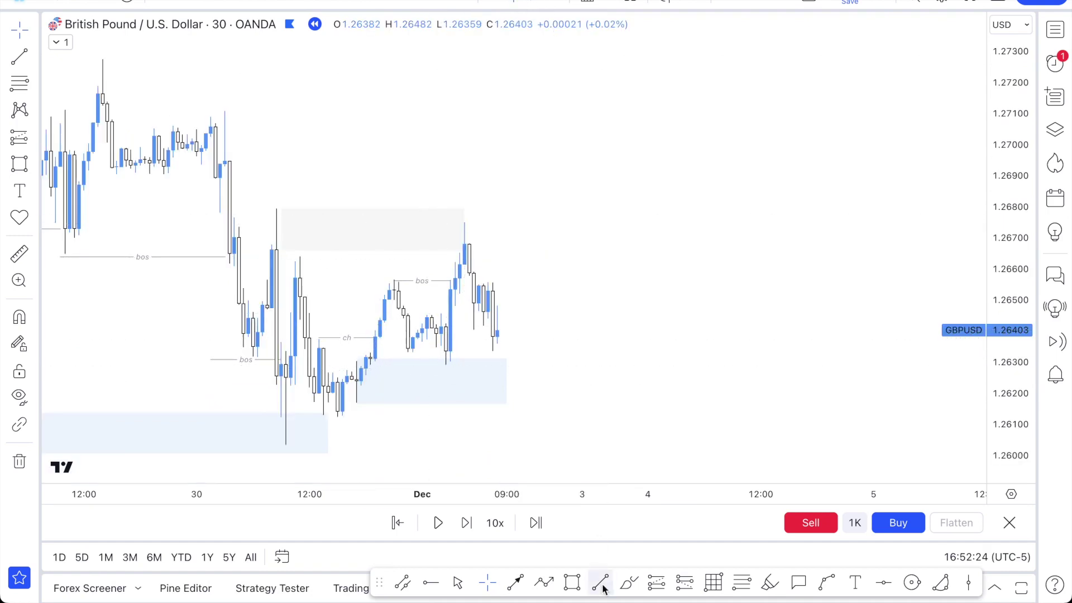
click(446, 364)
click(507, 364)
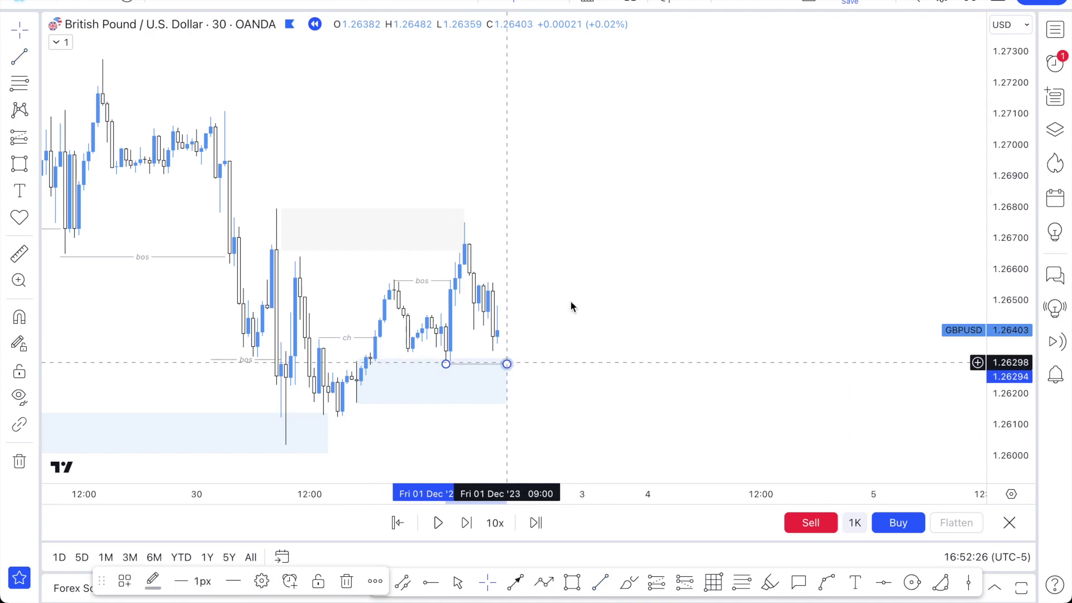
right_click(506, 364)
mouse_move(584, 270)
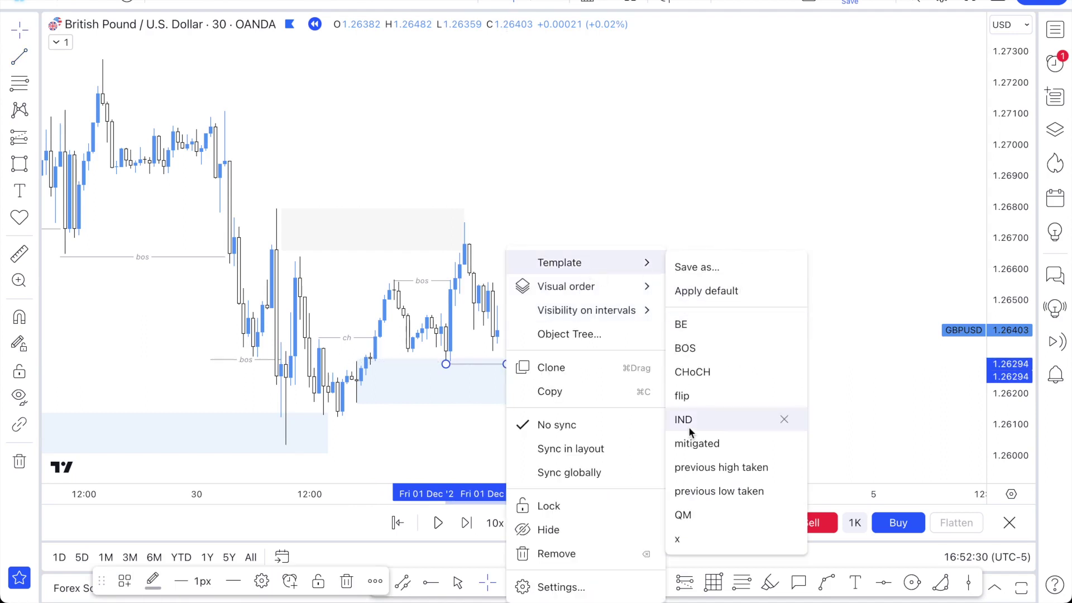
click(719, 491)
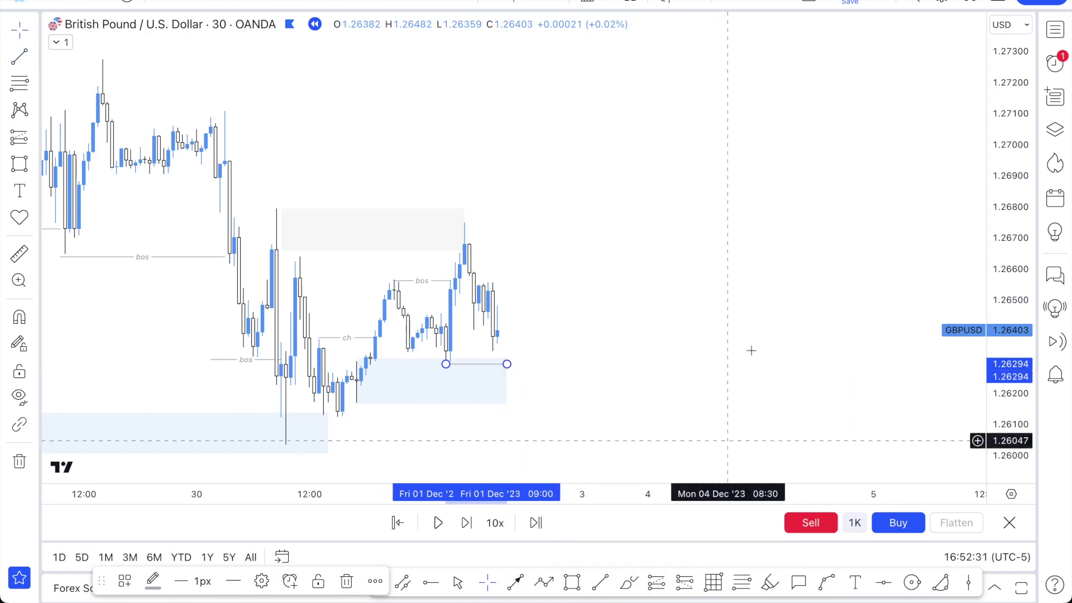
Shorten the new demand zone so it ends at 1 December 08:30.
drag(506, 382, 501, 383)
click(575, 383)
click(502, 364)
click(529, 362)
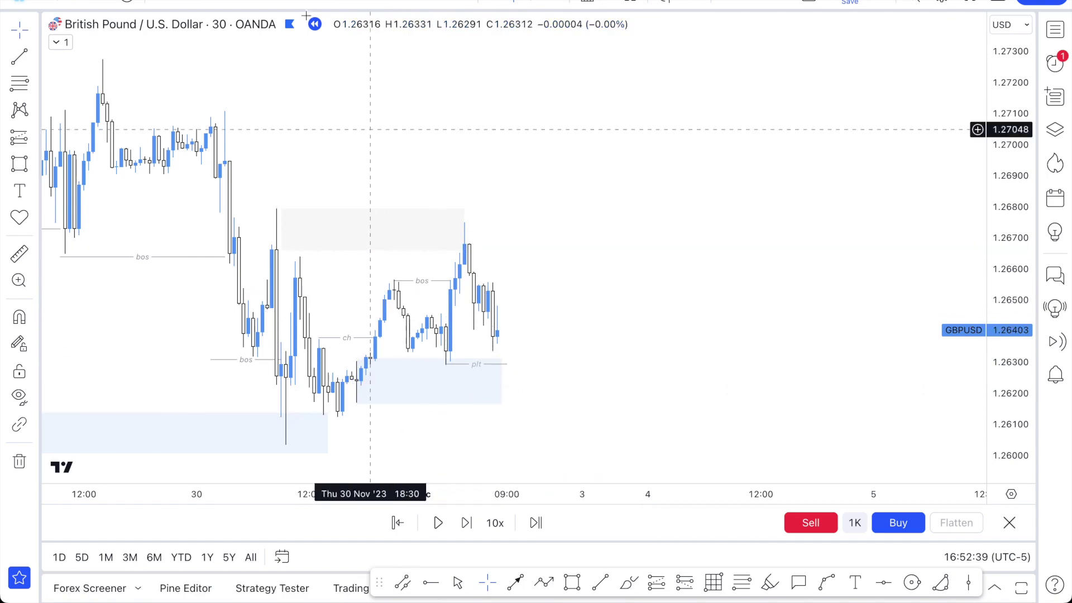
Switch the chart to the 3-minute timeframe.
text(3)
key(Return)
scroll(605, 321, down, 5)
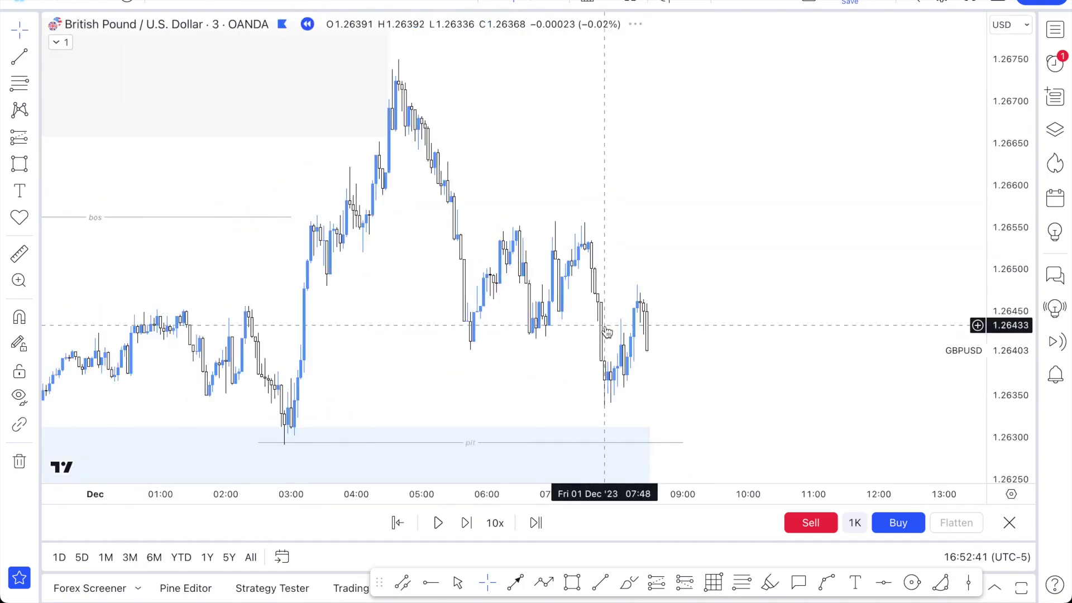
Draw a horizontal trend line at 1.26522 from the minor low near 04:00 to its break near 05:30, and apply the CHoCH template.
click(599, 583)
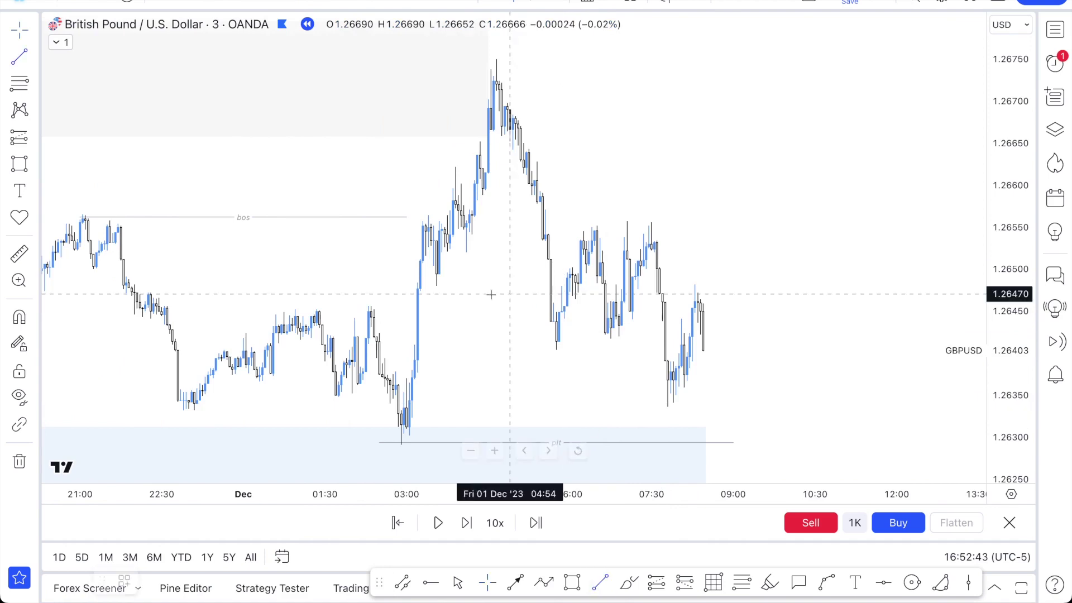
click(540, 259)
right_click(544, 253)
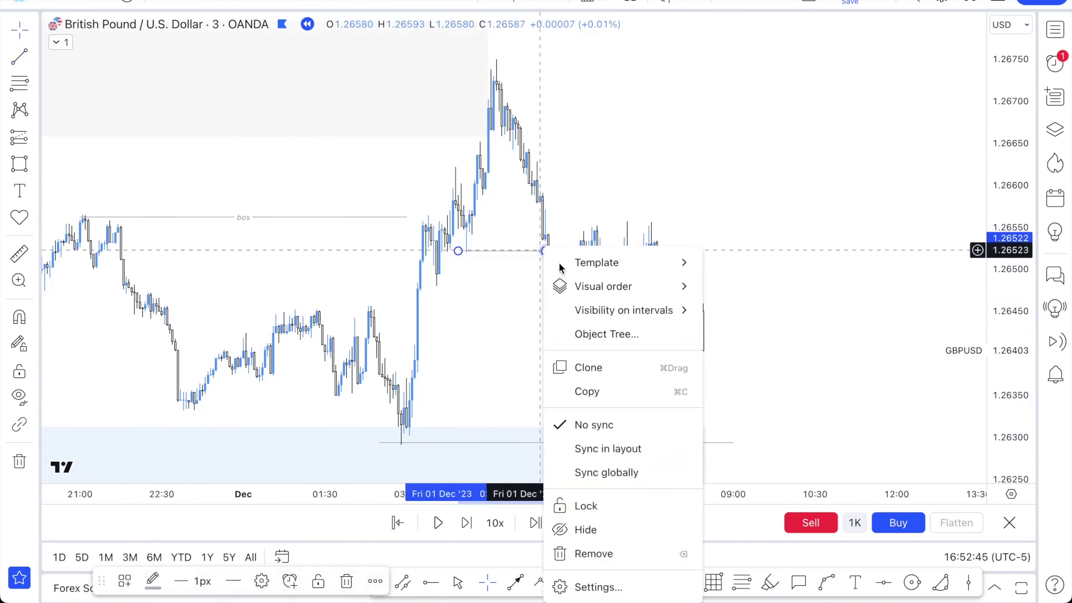
mouse_move(626, 262)
click(729, 371)
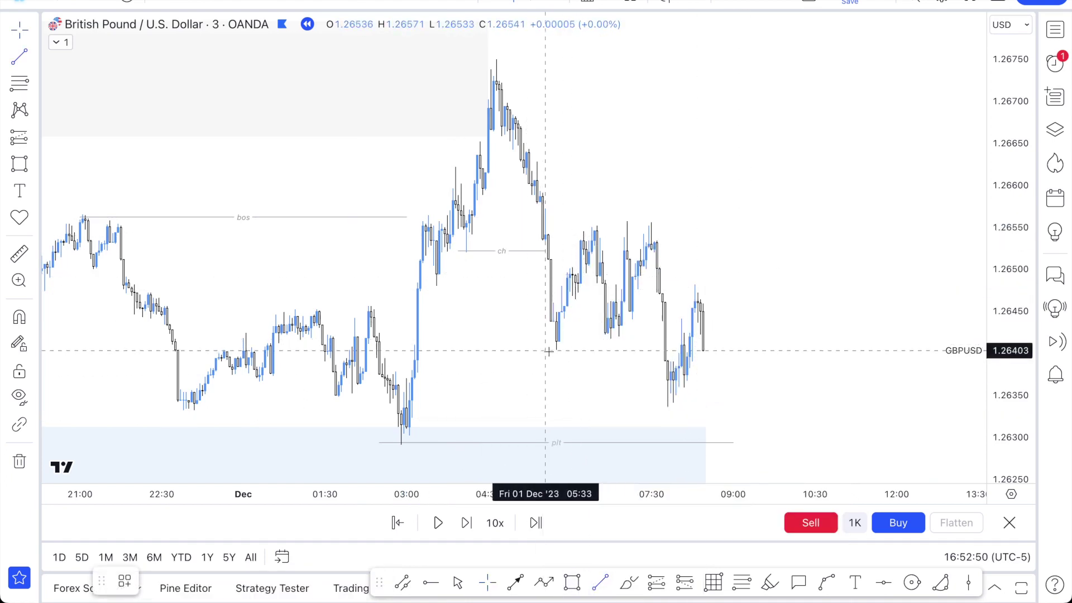
Draw a horizontal trend line at 1.26403 from the 05:39 low to its break at 07:45, and apply the BOS template.
click(550, 351)
click(666, 352)
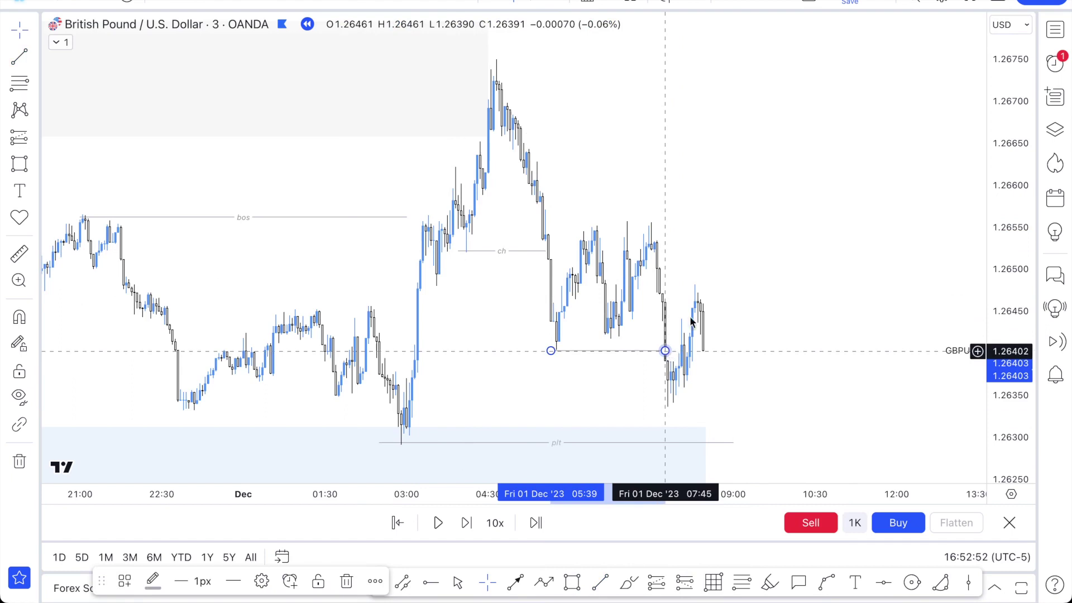
right_click(665, 352)
mouse_move(745, 263)
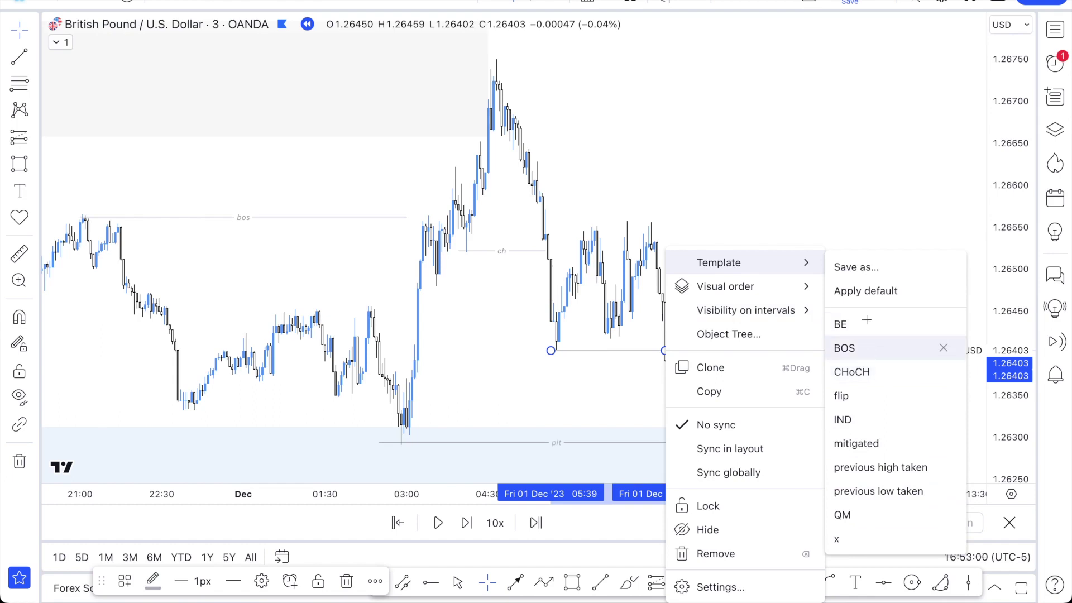
click(866, 347)
Draw a rectangle from 1.26509 to 1.26476 between 07:15 and 08:27 on 1 December, and apply the S template.
scroll(760, 120, up, 2)
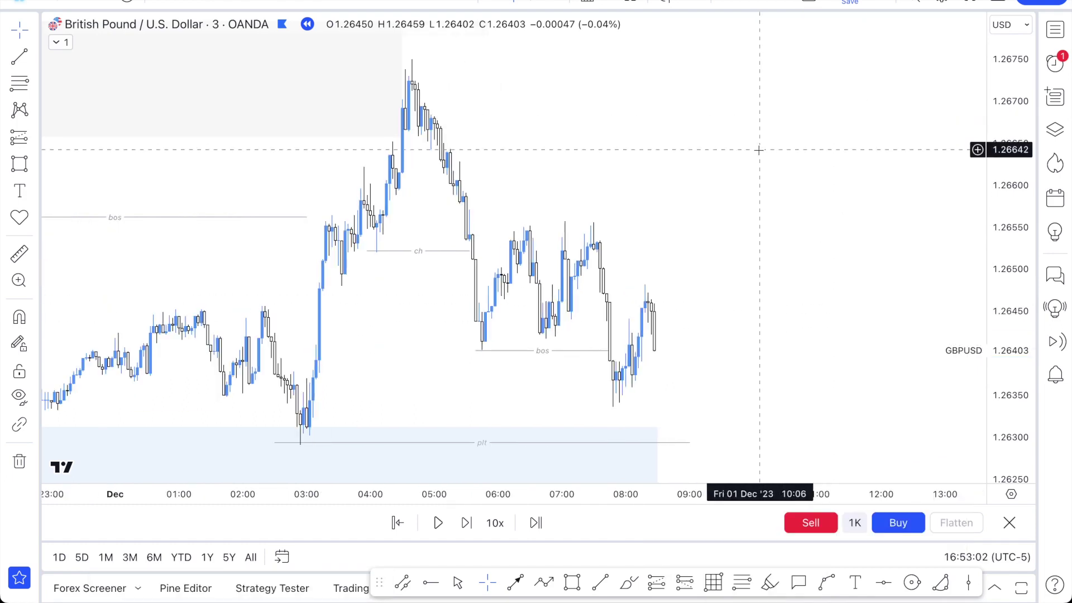
drag(738, 149, 699, 149)
scroll(836, 330, up, 1)
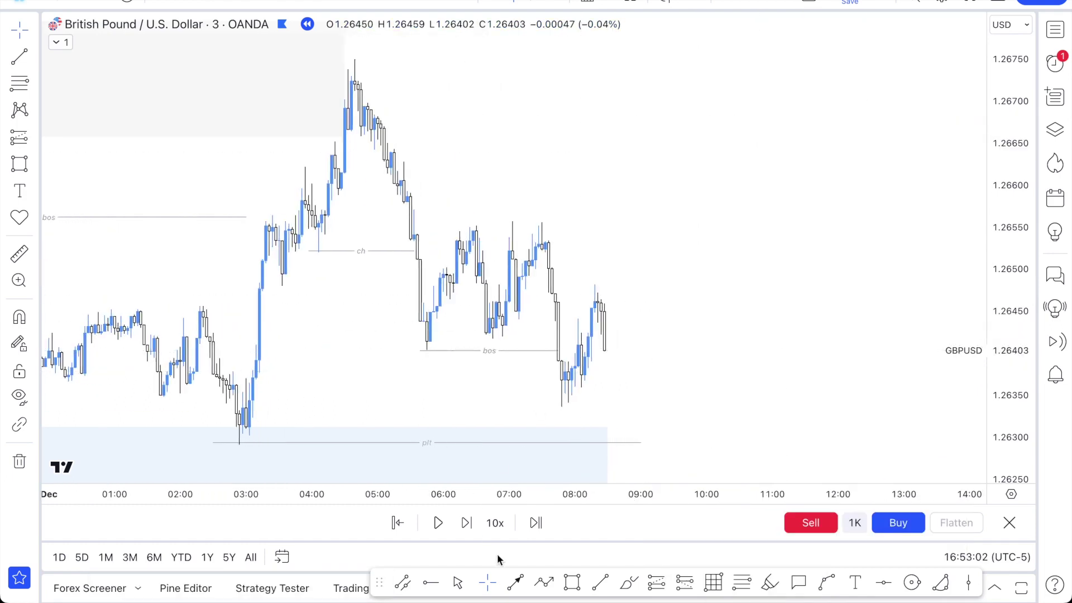
click(572, 583)
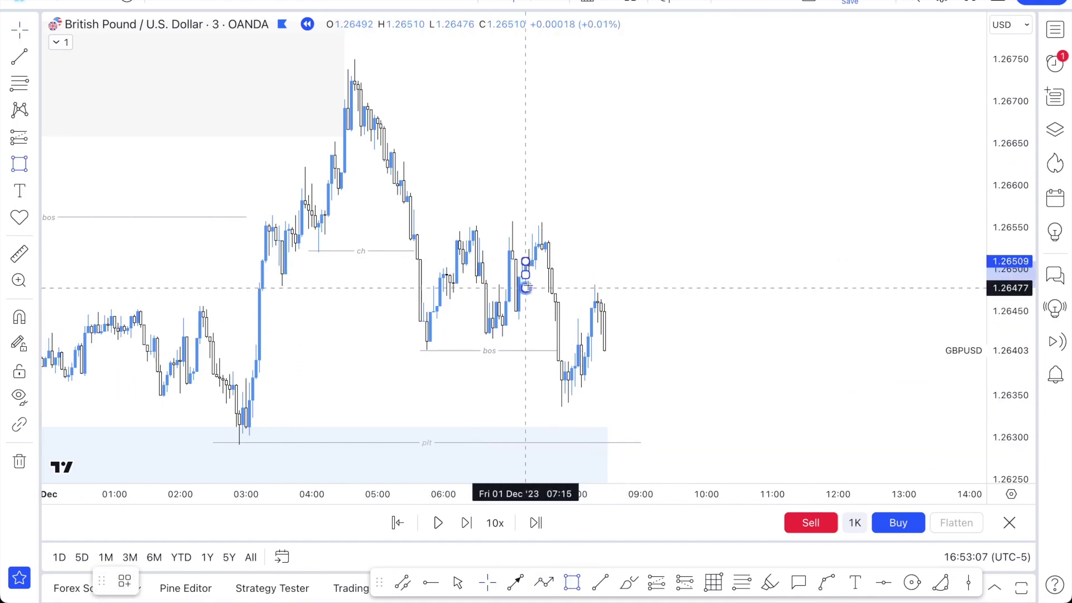
click(605, 289)
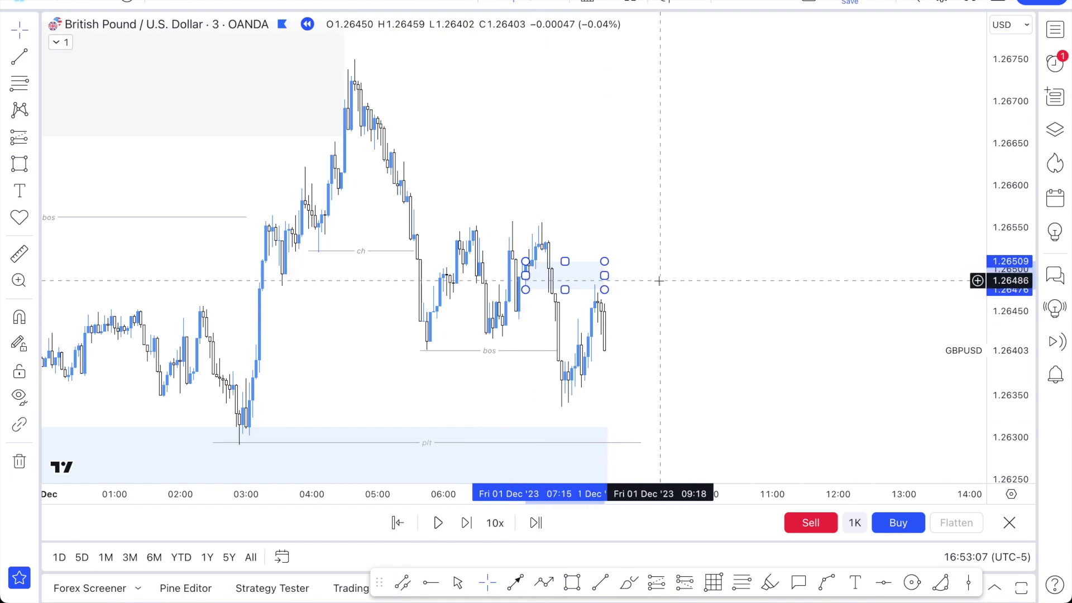
click(657, 281)
click(600, 278)
right_click(601, 278)
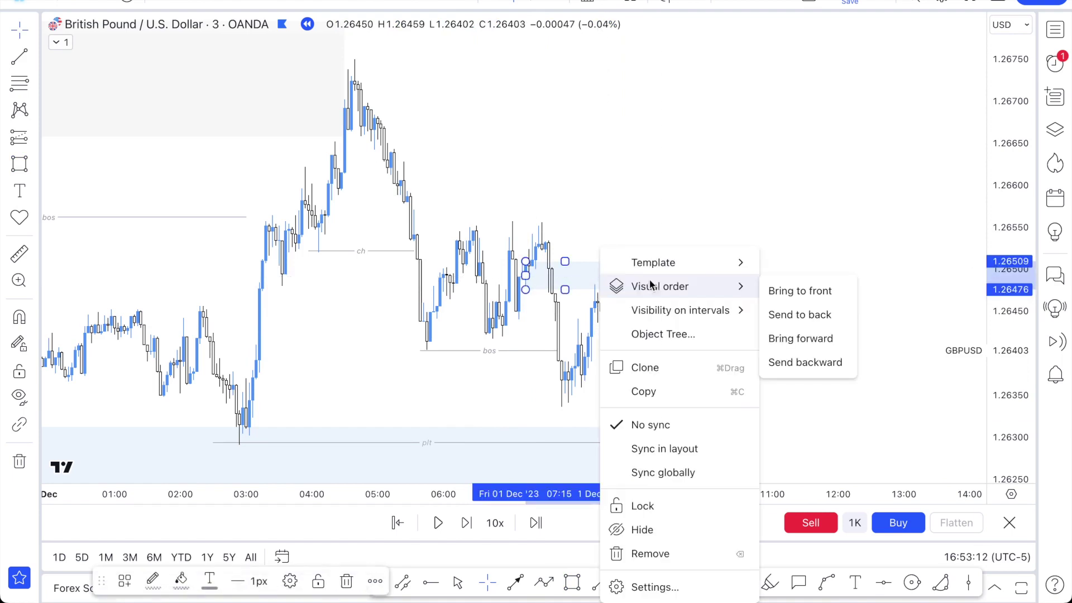
mouse_move(671, 262)
click(787, 514)
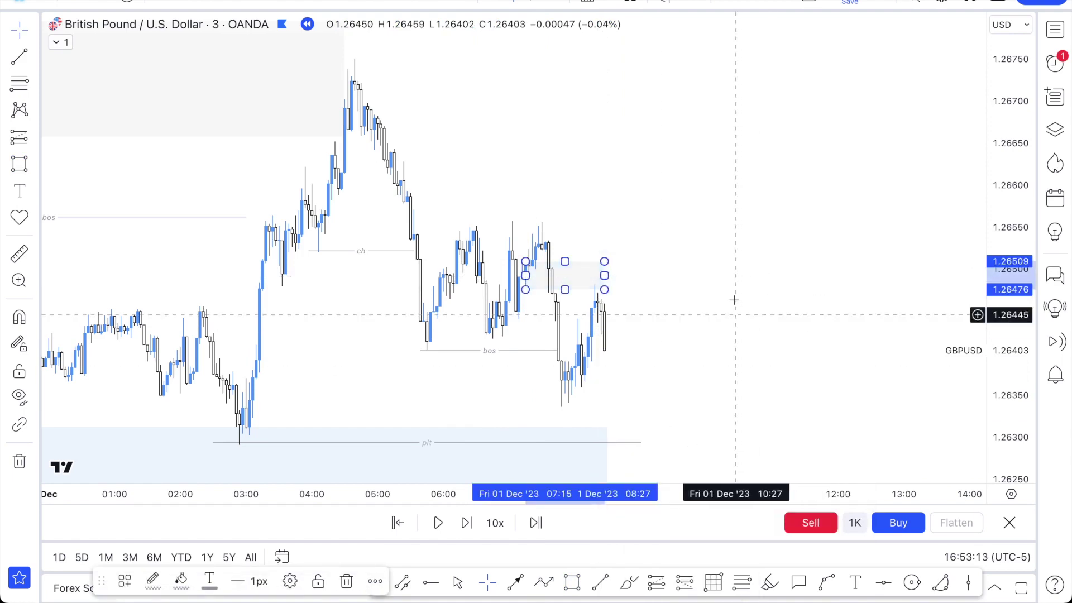
click(676, 283)
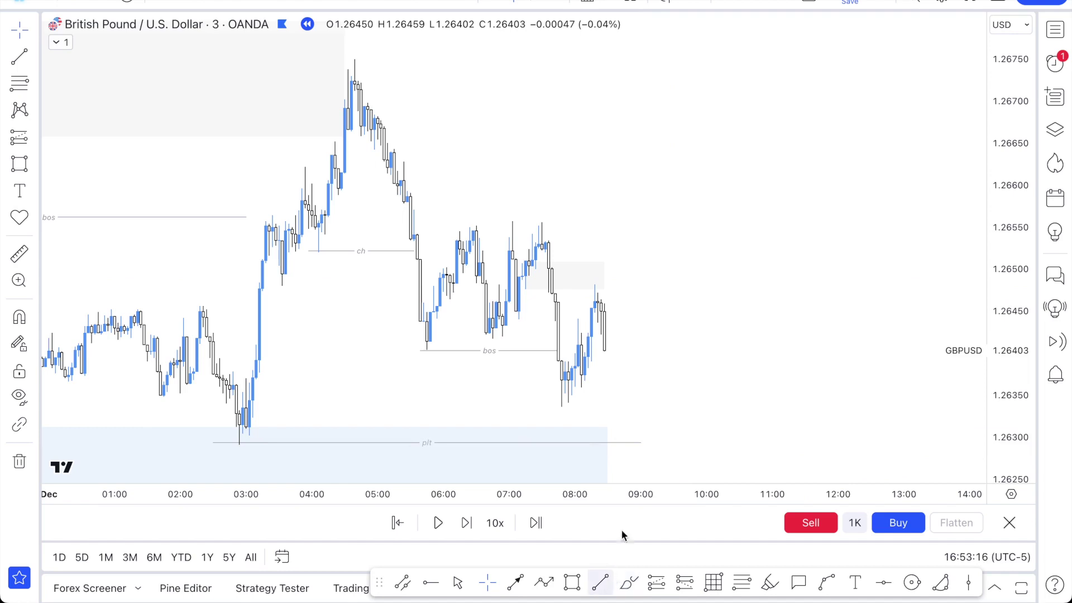
Shorten the new supply zone slightly so it ends just before the latest candles.
scroll(603, 346, up, 1)
click(583, 286)
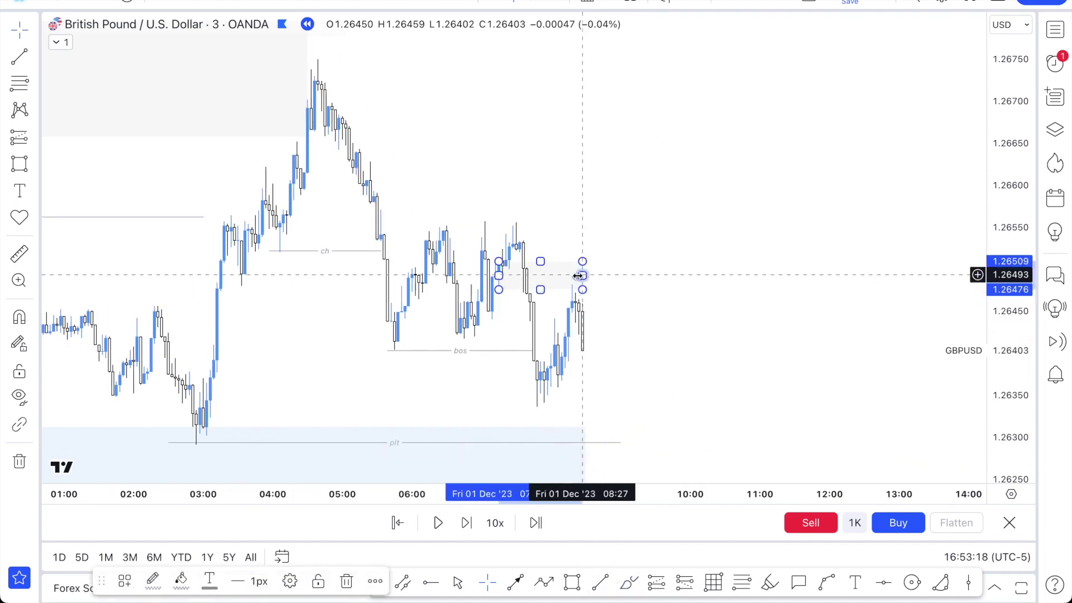
drag(579, 276, 575, 275)
click(632, 272)
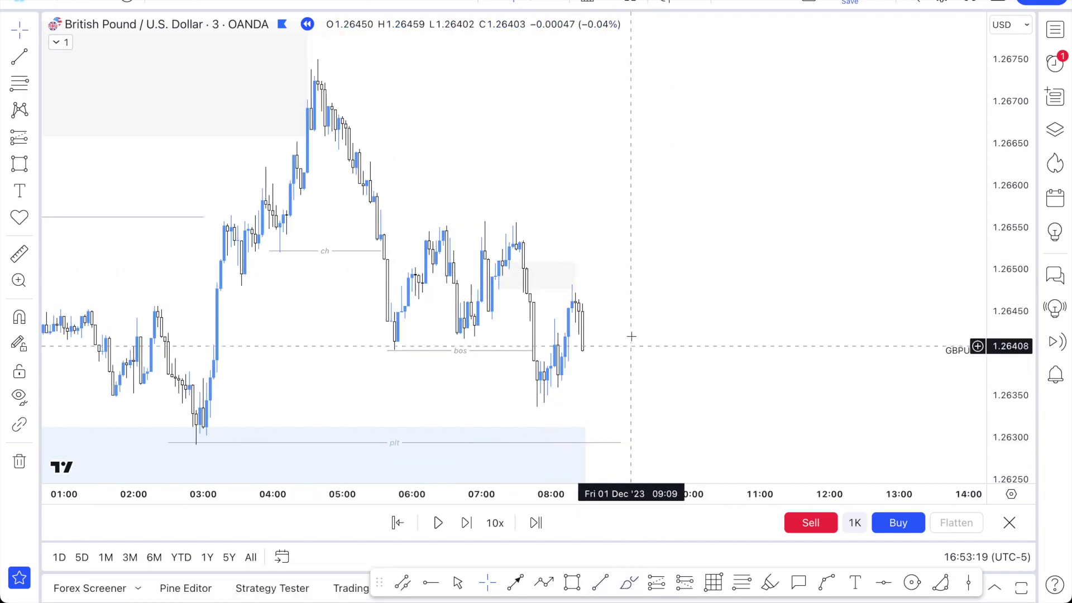
Draw a rectangle from 1.26372 to 1.26302 starting at the 02:57 low on 1 December and ending at 07:51.
scroll(634, 341, down, 2)
scroll(840, 213, up, 1)
scroll(836, 219, down, 2)
scroll(836, 219, up, 1)
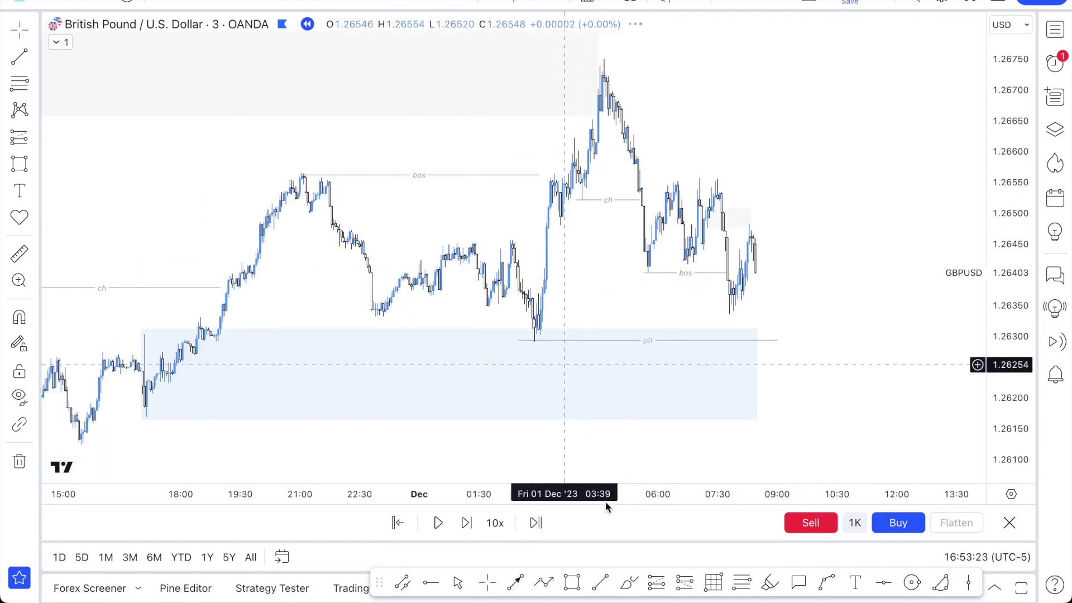
click(536, 292)
click(541, 336)
drag(542, 314, 732, 319)
Apply the D template to the rectangle at the early 1 December low.
right_click(730, 318)
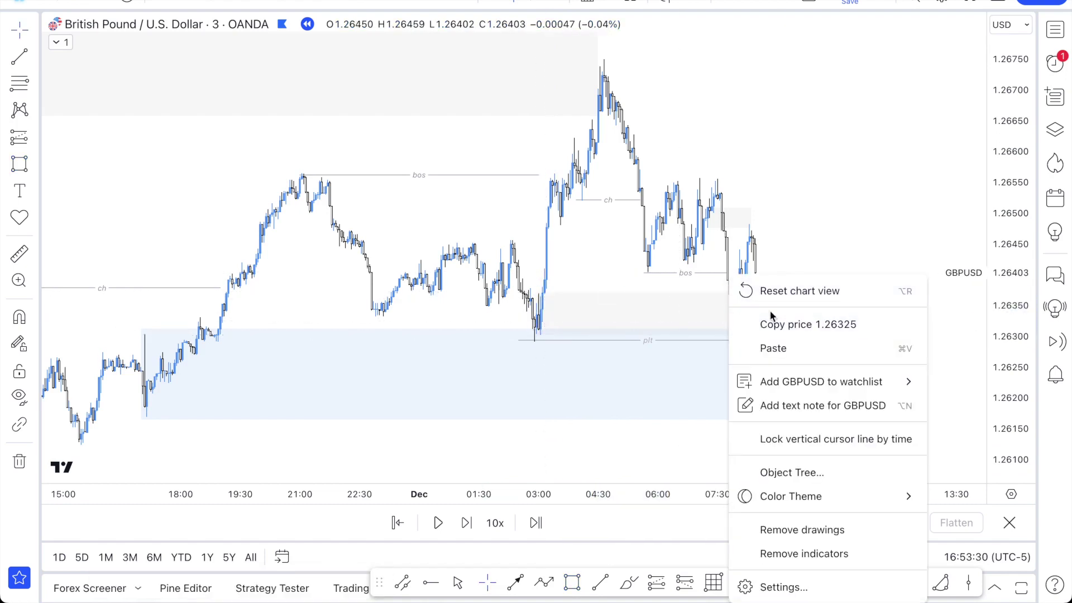
click(707, 297)
right_click(733, 314)
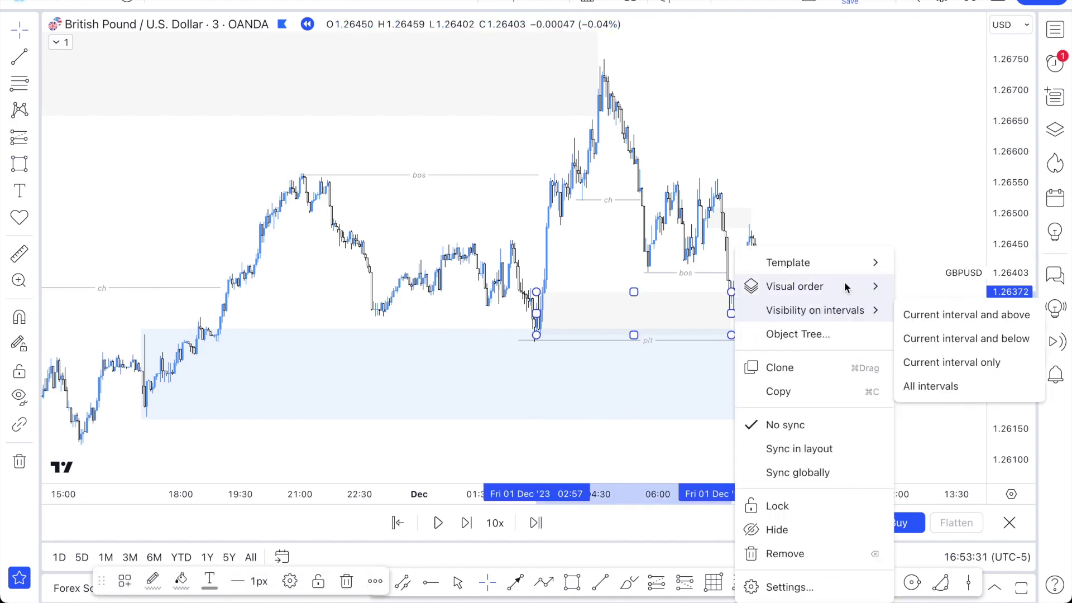
mouse_move(847, 283)
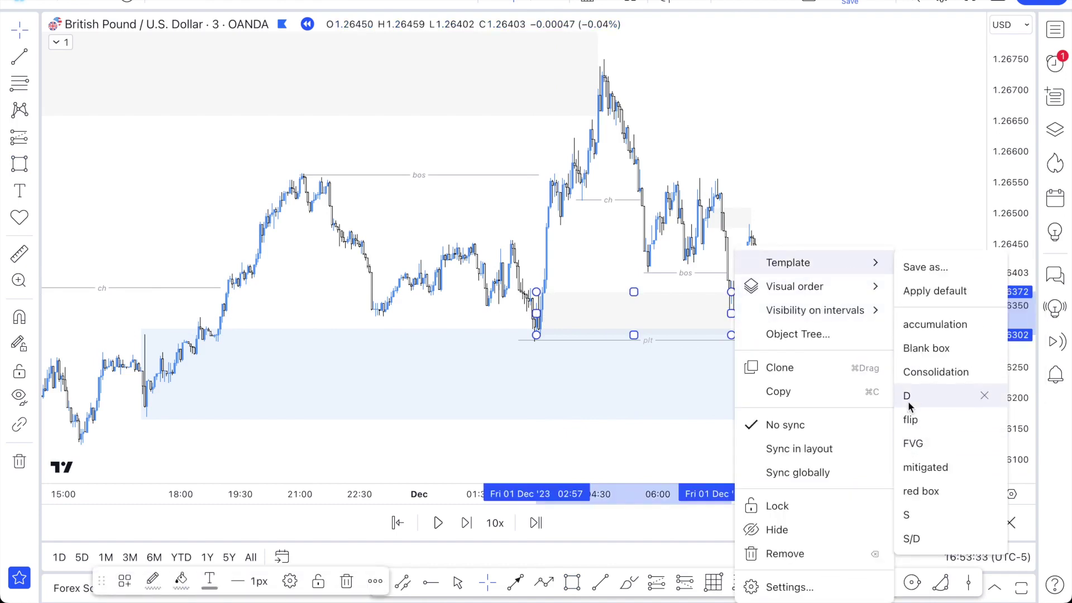
click(910, 401)
click(877, 280)
Examine how price moves between the small 3-minute supply zone, the new demand zone and the larger demand zone below.
scroll(577, 352, up, 1)
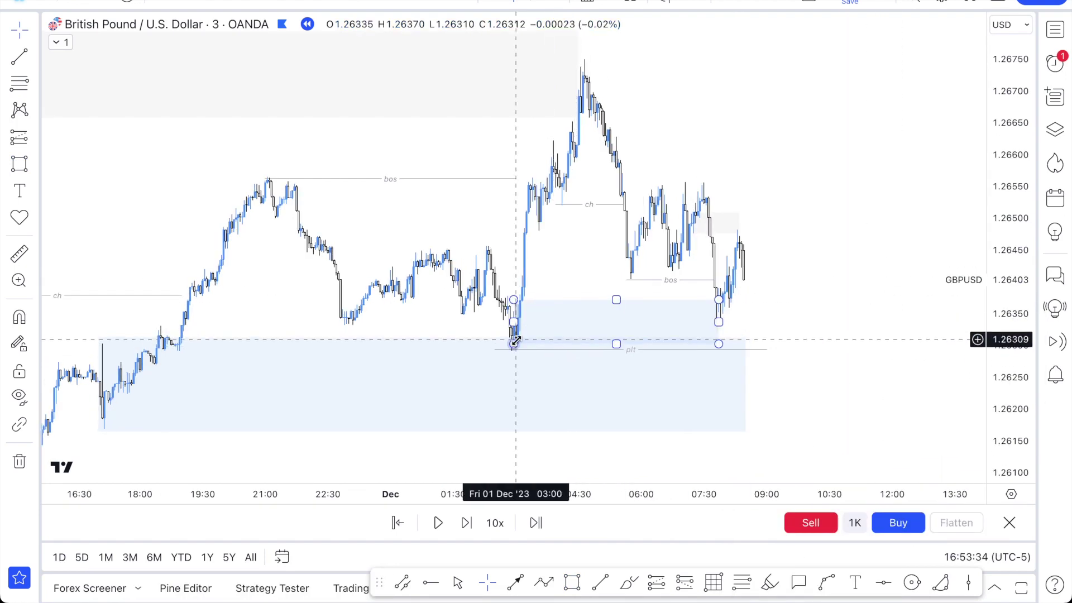
scroll(766, 383, up, 2)
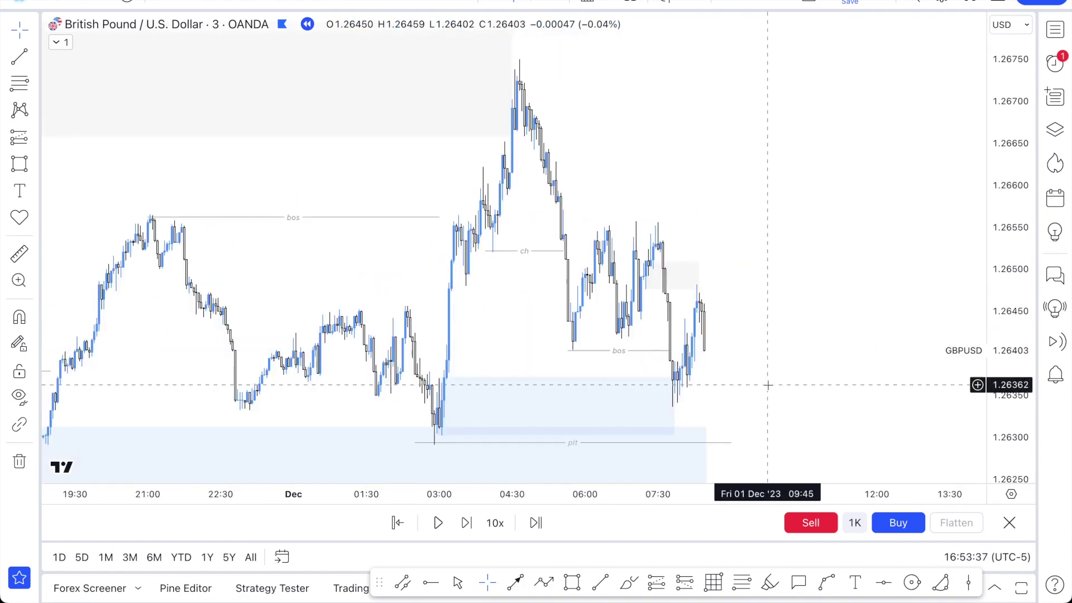
scroll(721, 366, up, 2)
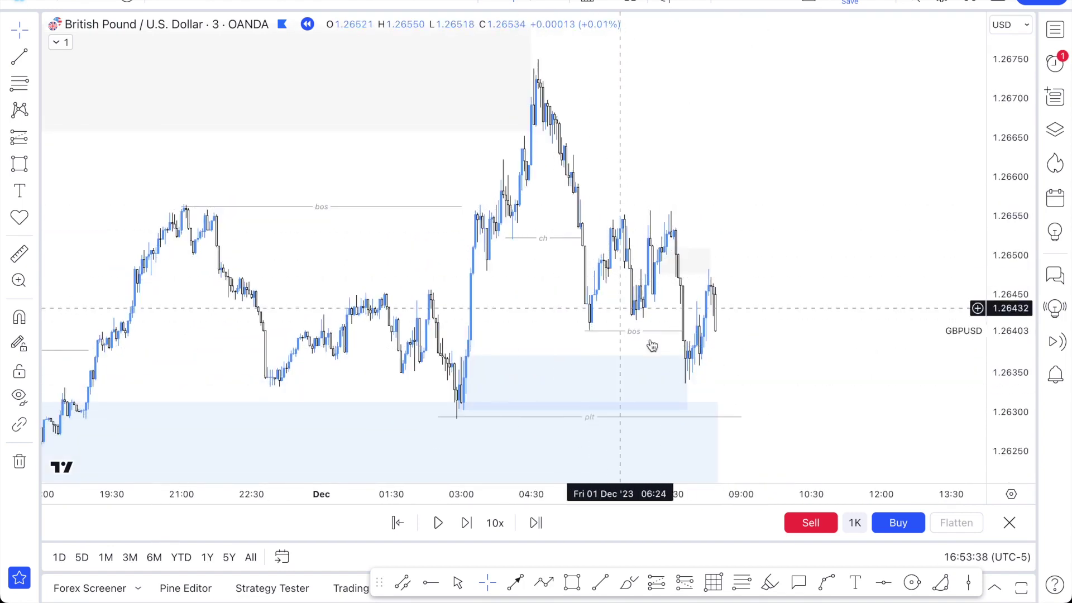
scroll(771, 343, up, 1)
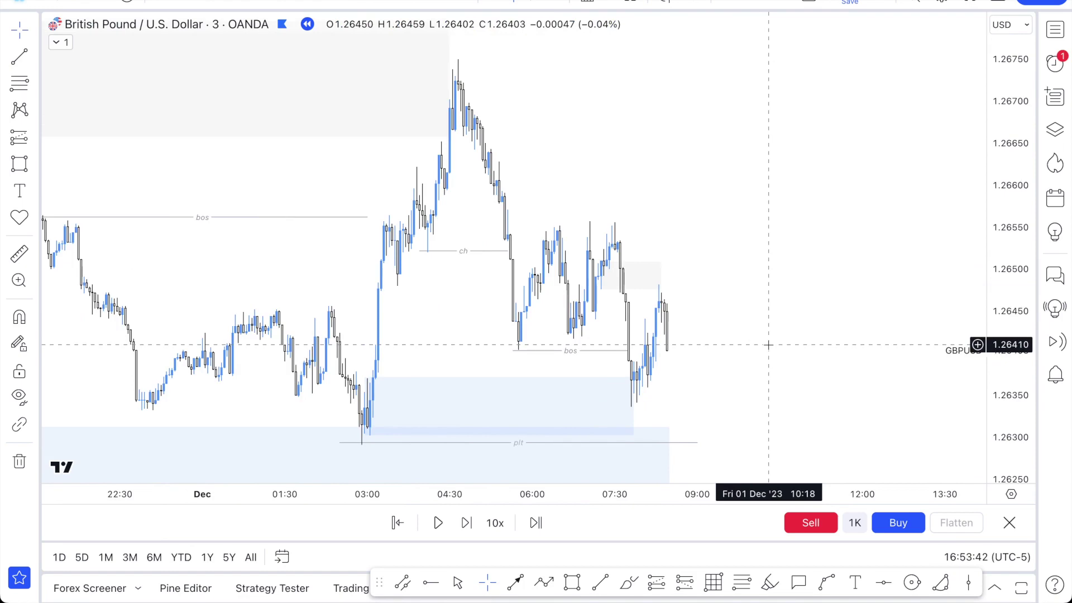
scroll(768, 345, up, 1)
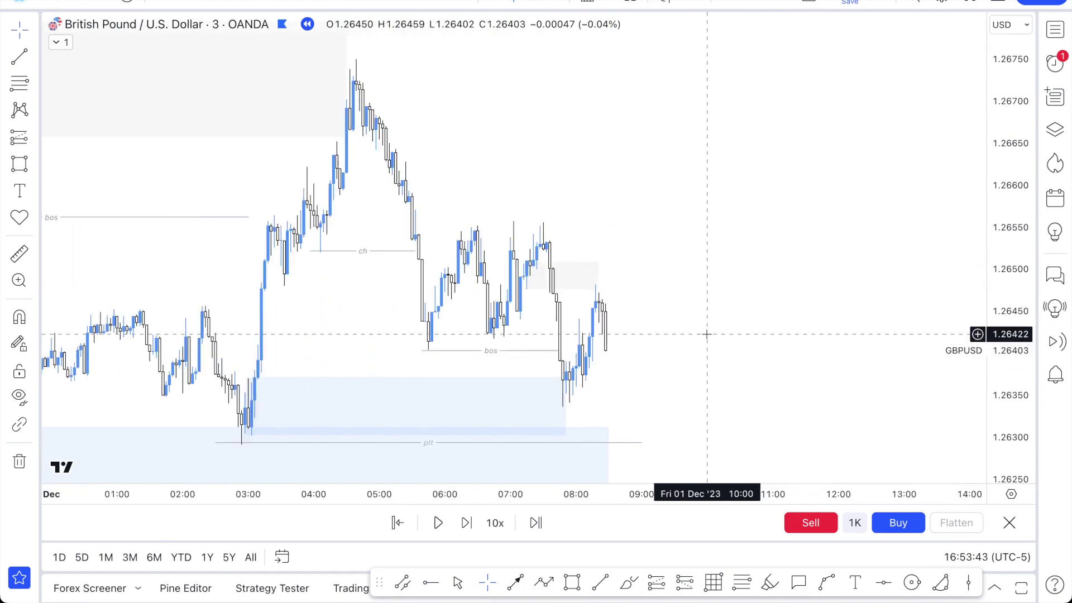
scroll(708, 336, up, 3)
drag(762, 340, 804, 338)
scroll(779, 352, down, 2)
scroll(777, 360, down, 1)
scroll(785, 374, down, 2)
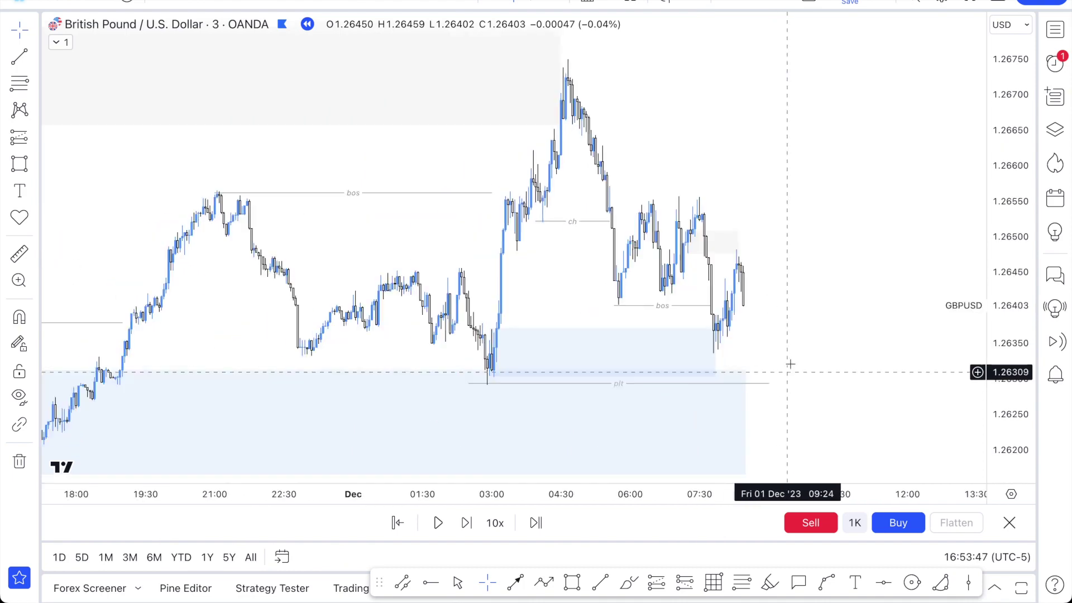
scroll(788, 360, up, 4)
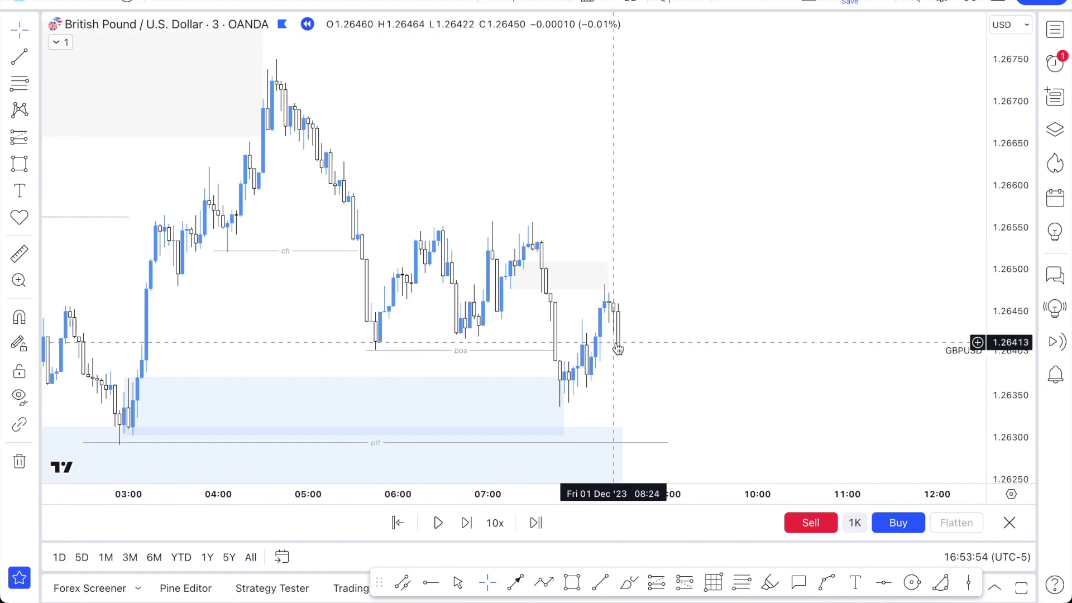
scroll(690, 329, up, 1)
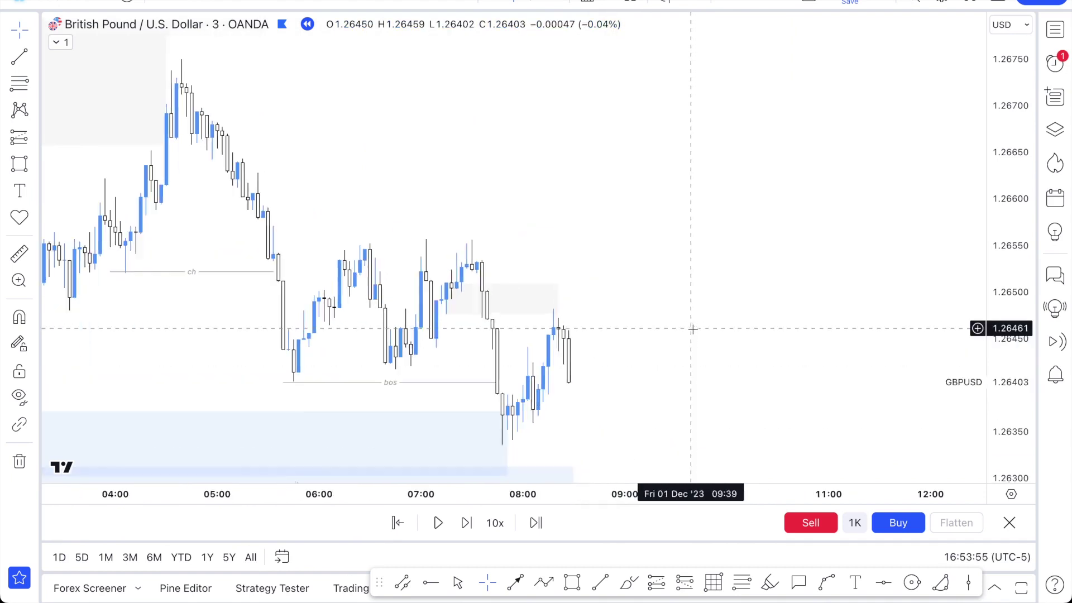
scroll(698, 313, down, 4)
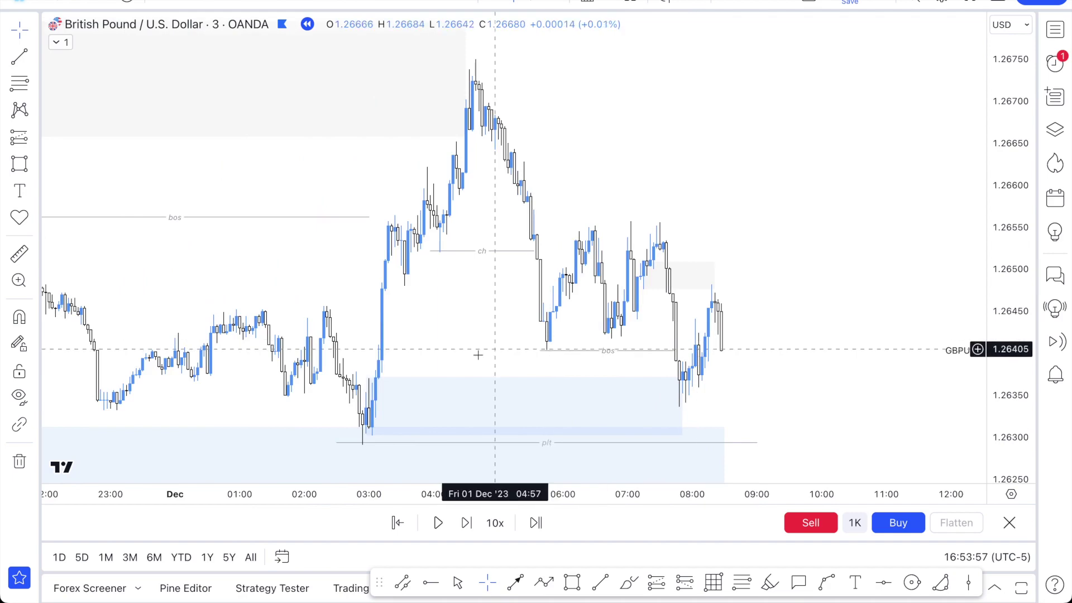
click(381, 433)
click(366, 437)
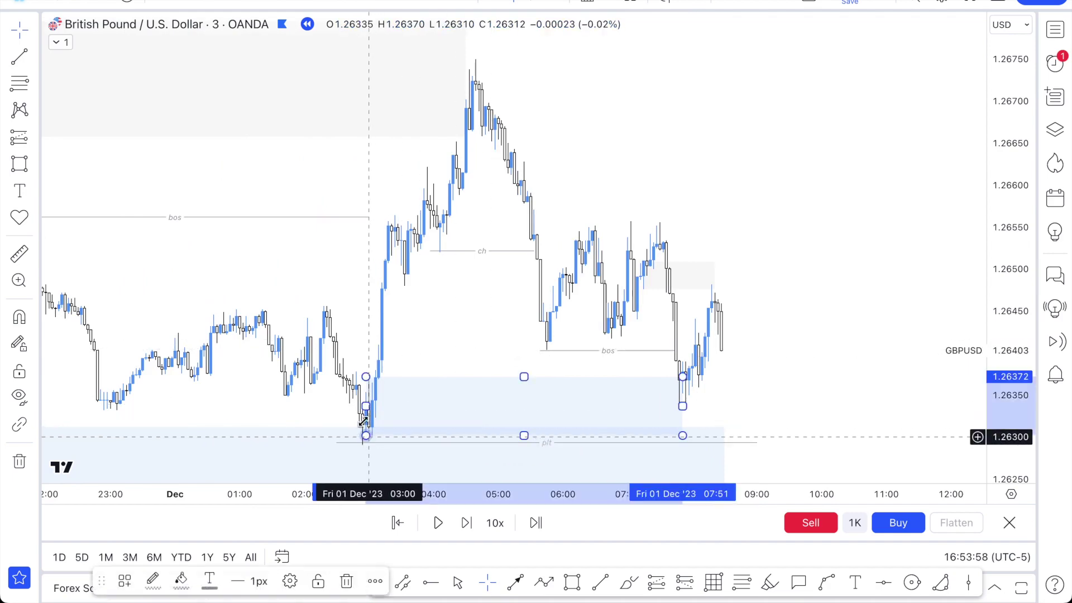
scroll(377, 404, down, 1)
scroll(377, 403, down, 1)
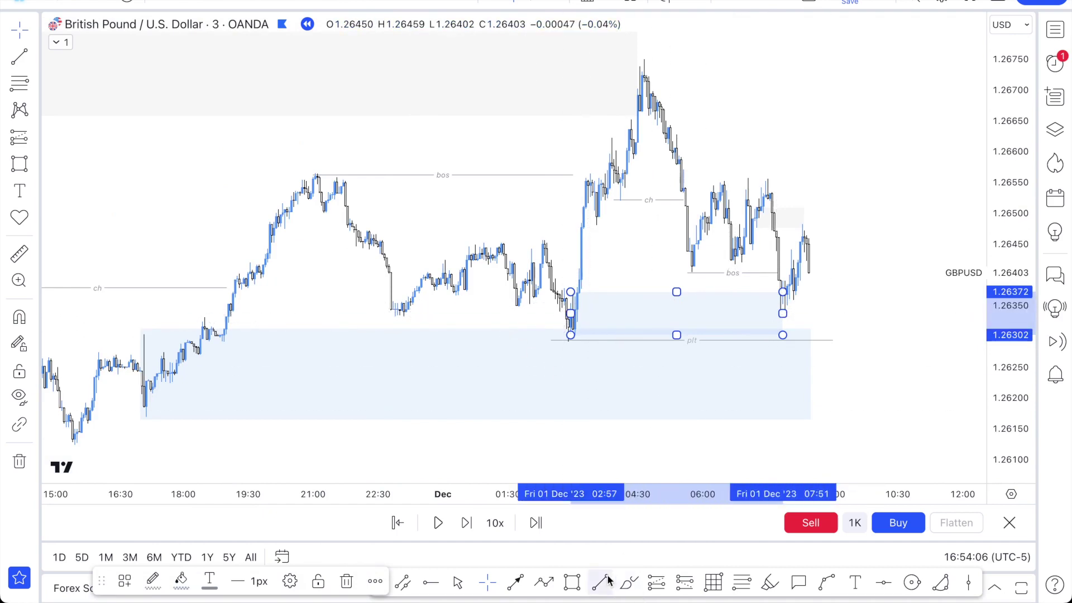
Mark the 1 December low near 03:00 with brush strokes and undo them.
click(626, 583)
drag(555, 334, 601, 341)
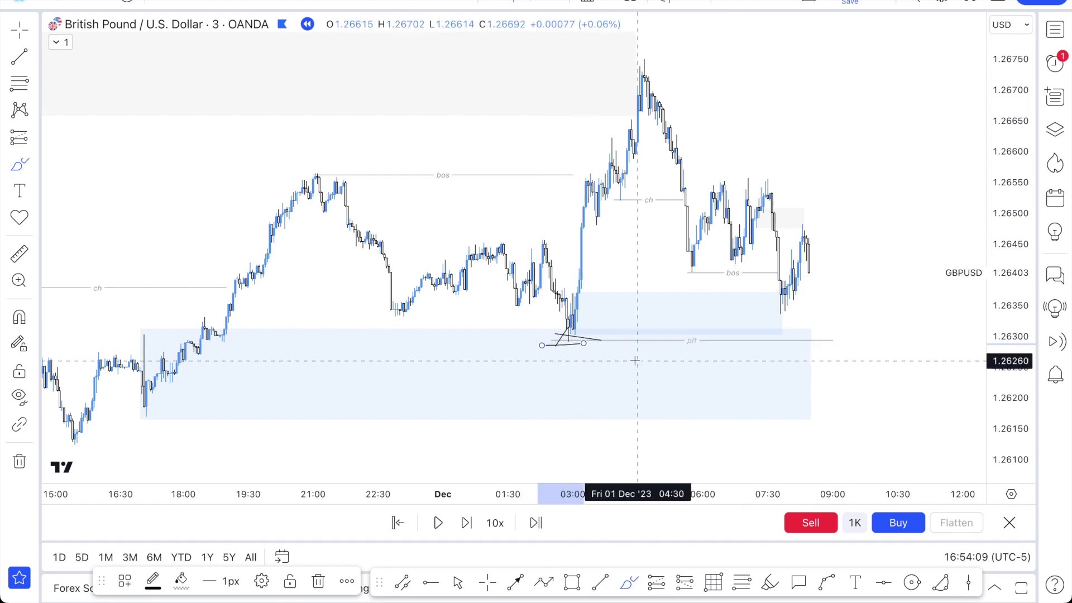
key(super+z)
Lower the upper edge of the large demand zone to the wick high of the 30 November candle near 17:00.
scroll(522, 322, down, 5)
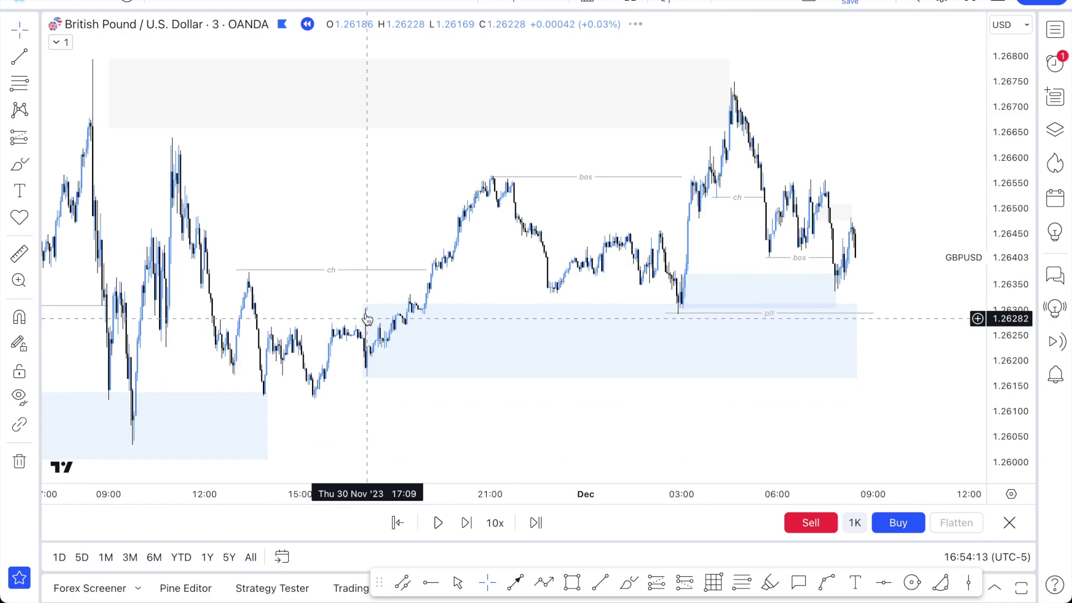
drag(363, 305, 363, 307)
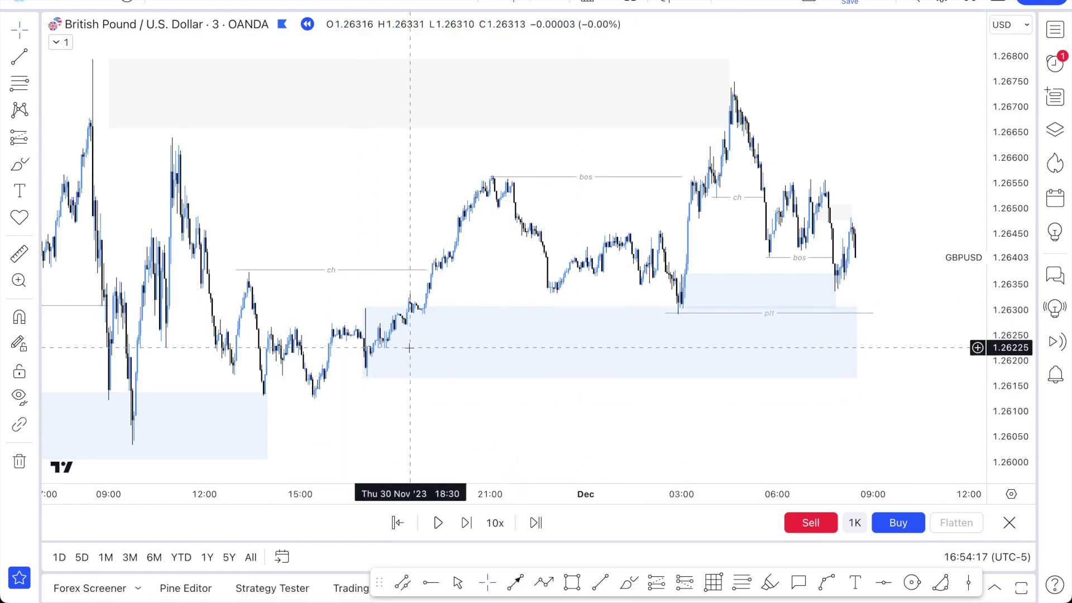
scroll(792, 386, right, 3)
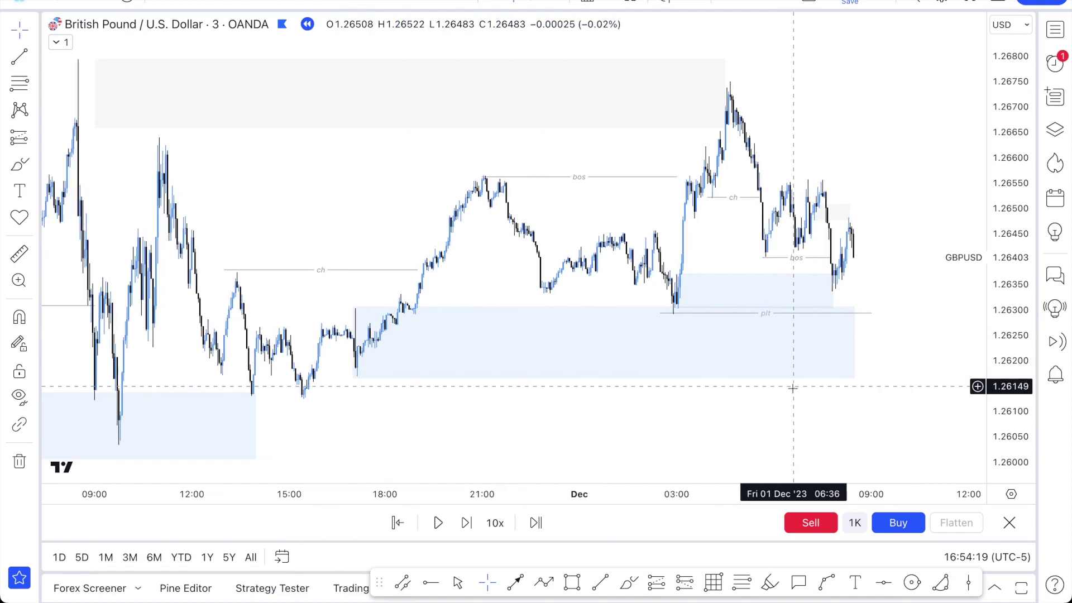
Draw a rectangle from 1.26458 to 1.26423 between 08:24 and about 08:45 on 1 December, and apply the S template.
scroll(760, 393, up, 3)
scroll(759, 394, up, 5)
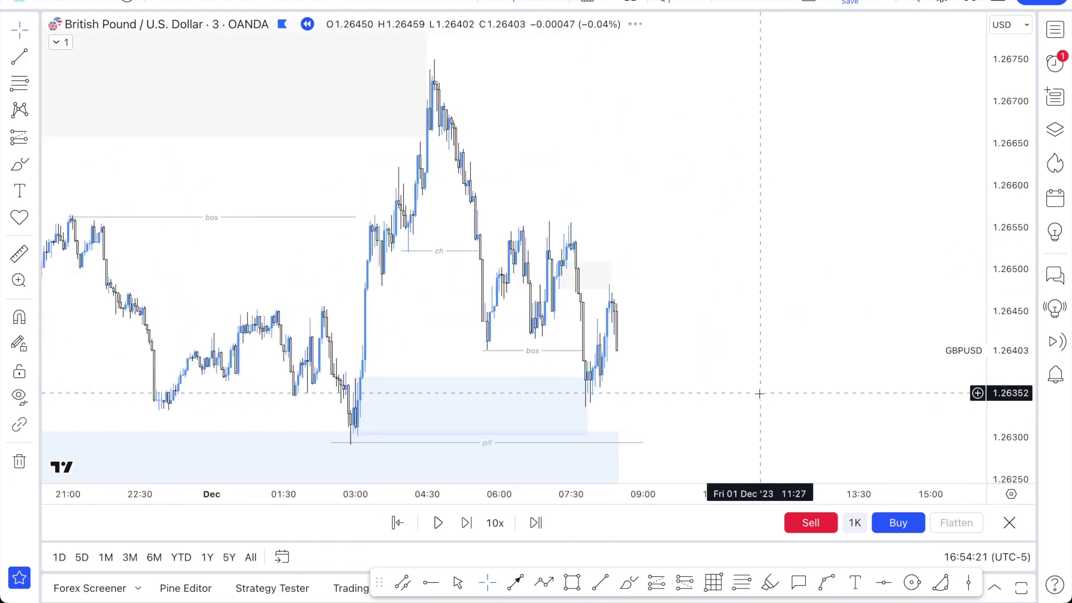
scroll(570, 391, up, 2)
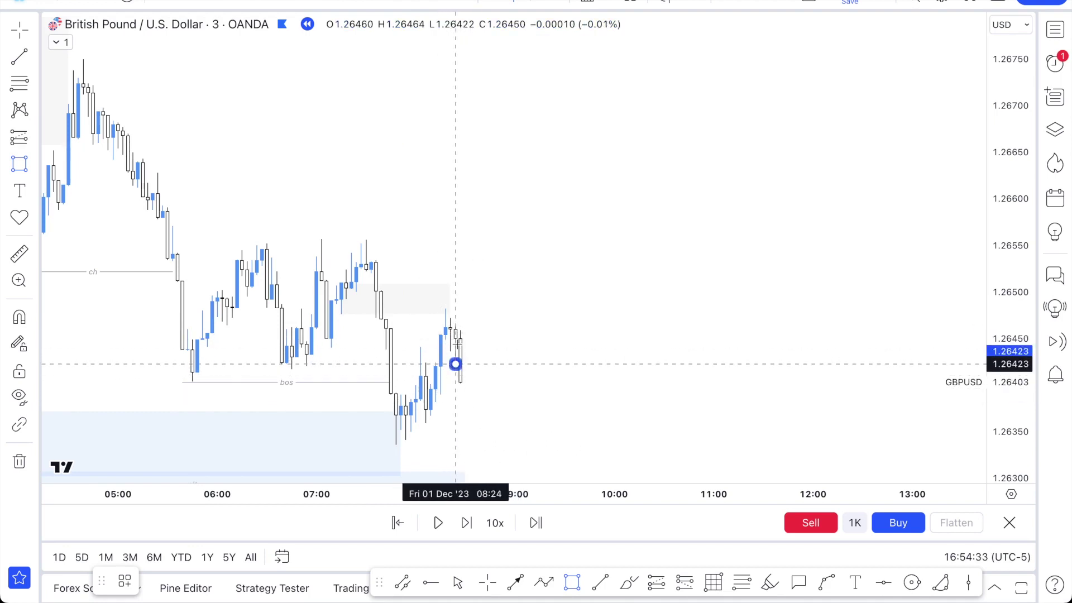
click(490, 331)
click(550, 329)
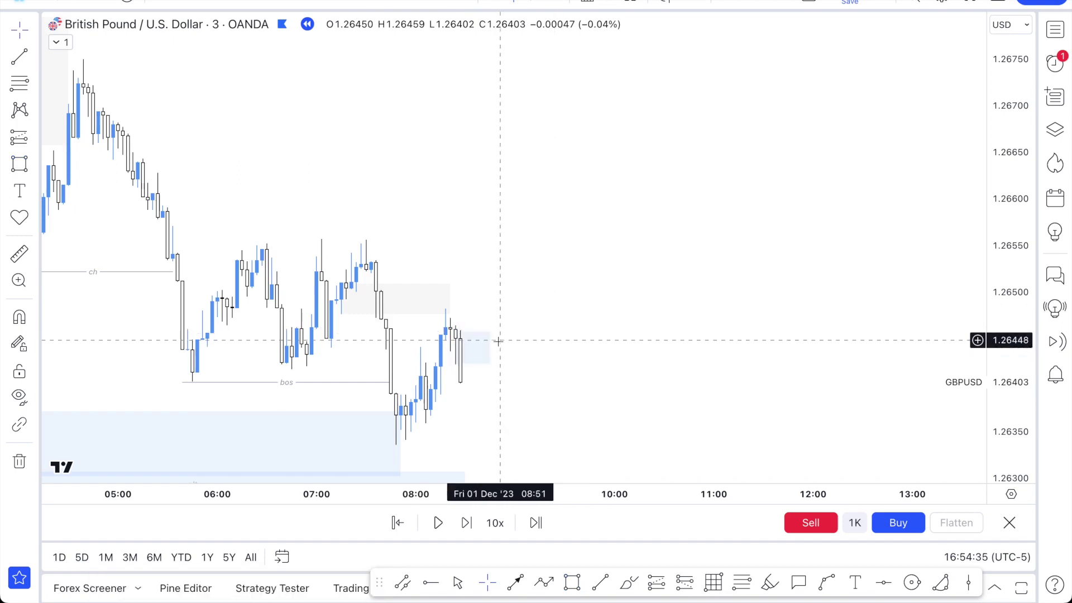
right_click(492, 347)
mouse_move(559, 263)
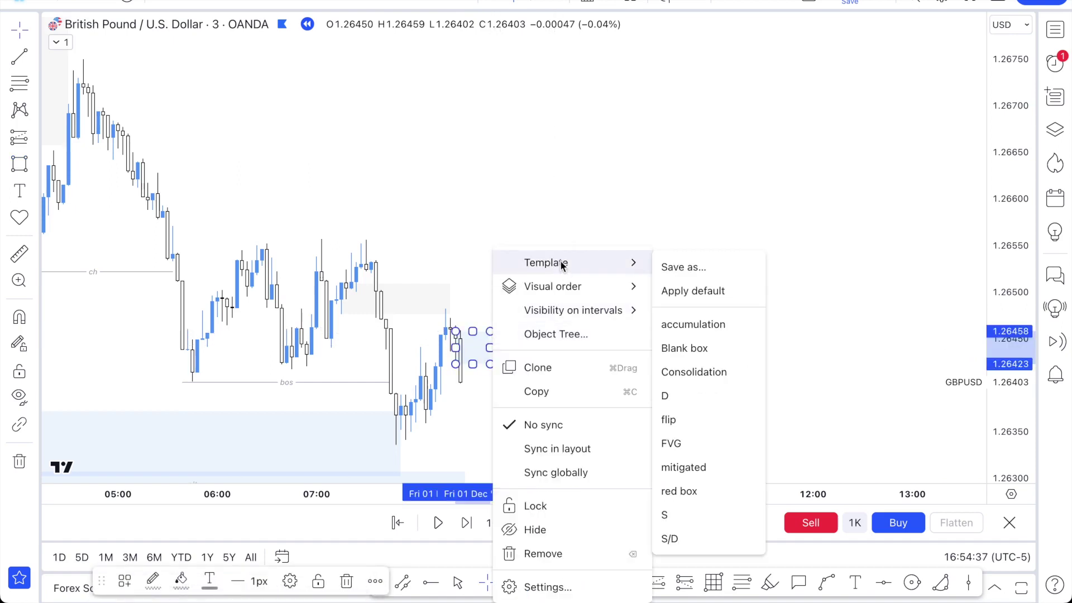
click(673, 512)
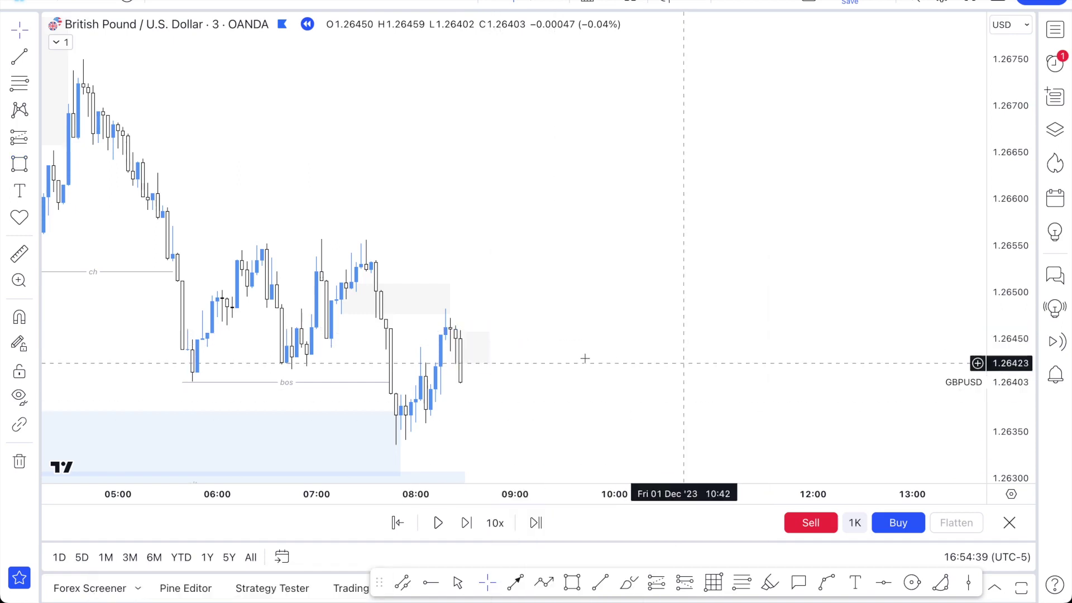
Draw a Fibonacci retracement from 1.26463 to 1.26423 over the newest supply rectangle, and stretch the rectangle's upper corner to 1.26462 at 08:51.
click(740, 584)
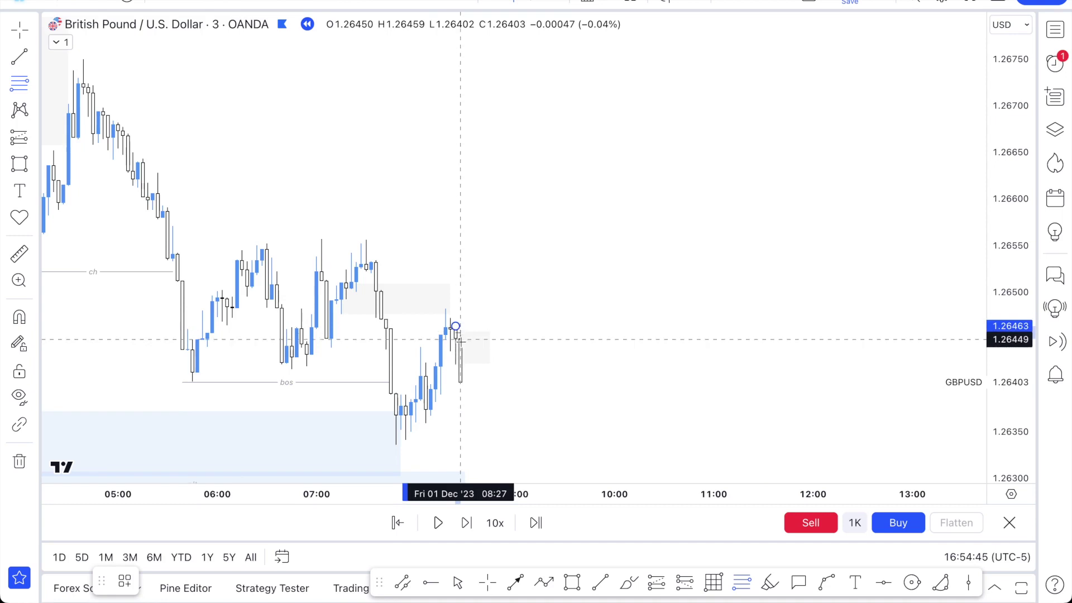
click(506, 364)
click(617, 324)
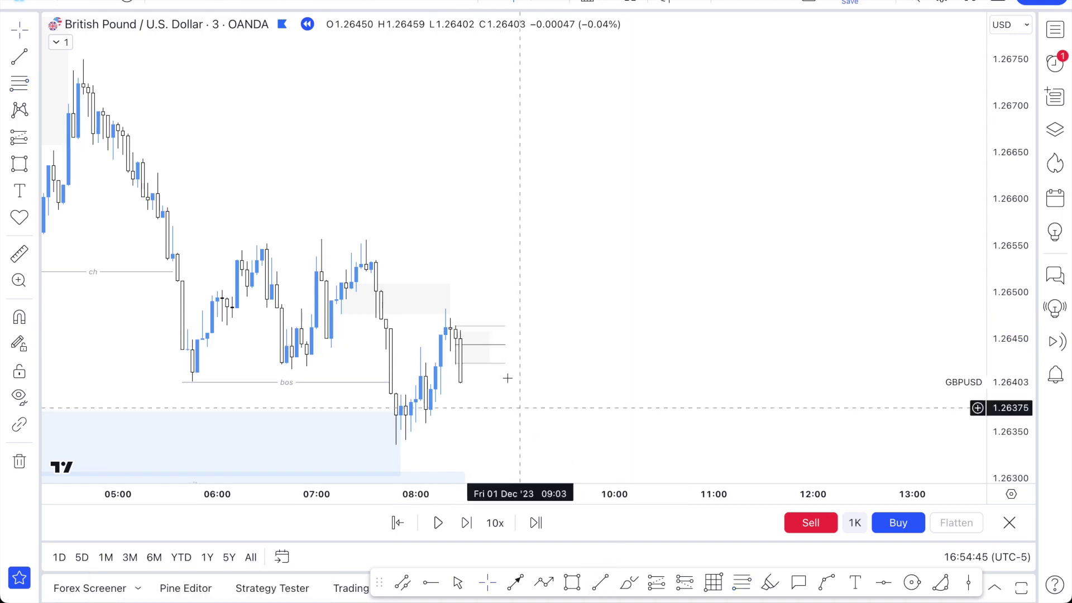
drag(491, 330, 500, 327)
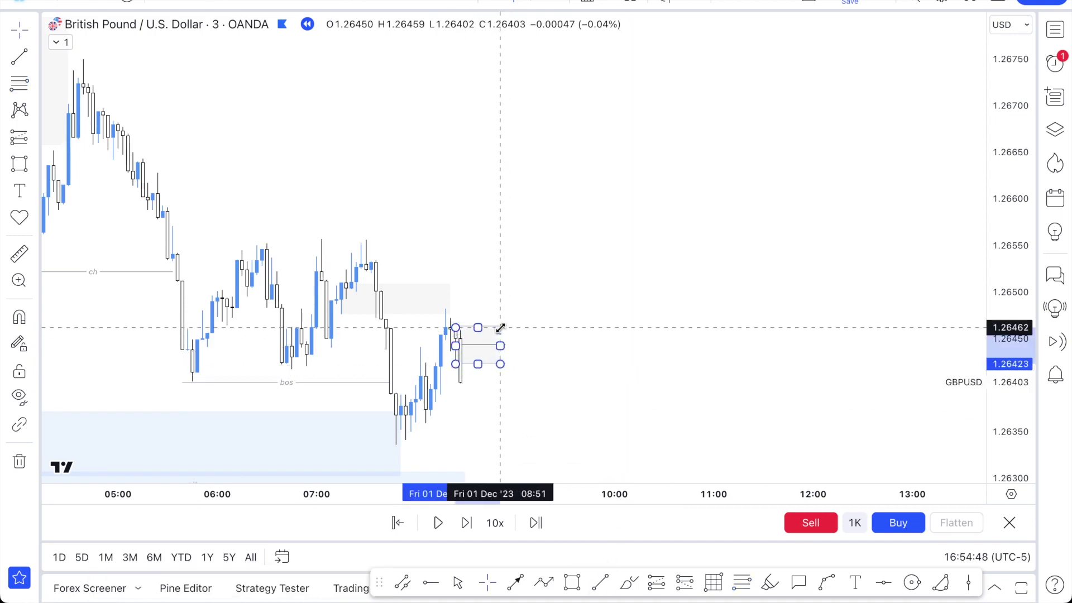
click(629, 405)
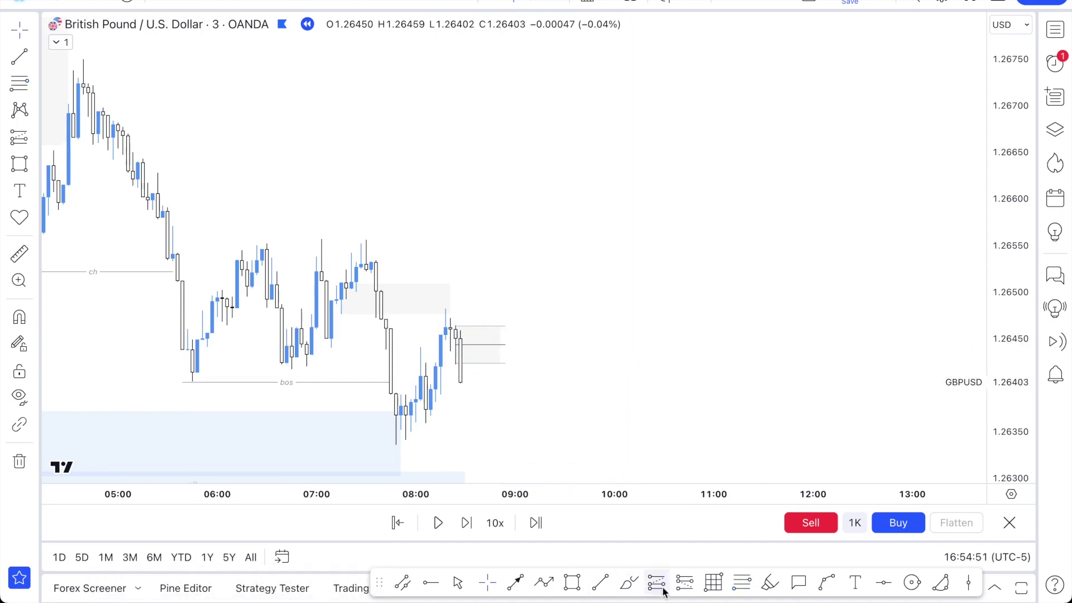
Place a short position at the retracement's midline with a 4.0-pip stop and a 14.0-pip target at the large demand zone's upper edge.
click(503, 344)
drag(502, 345, 473, 347)
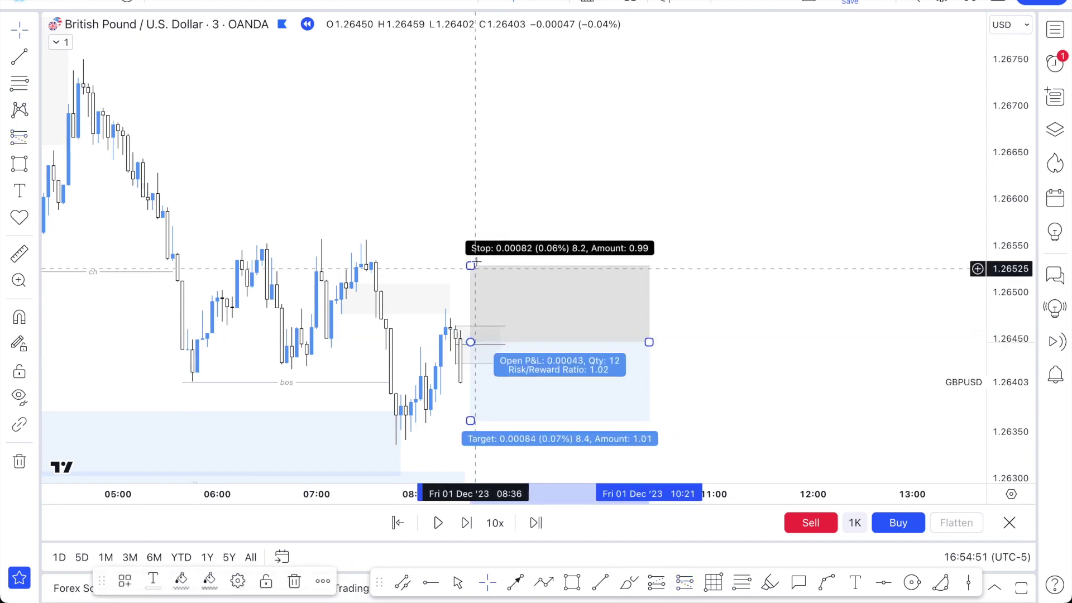
drag(471, 265, 471, 305)
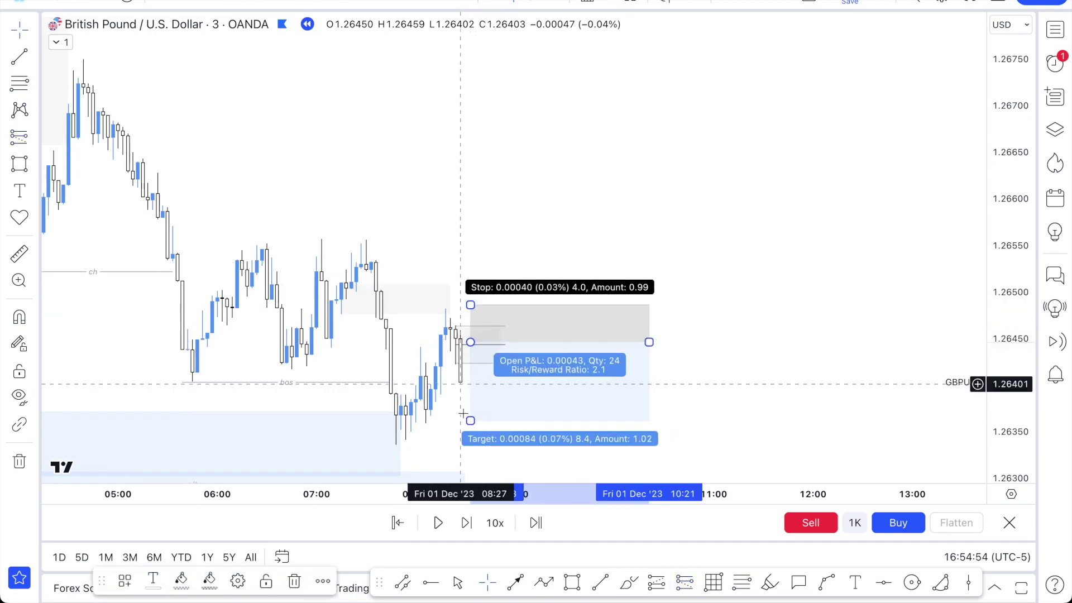
drag(471, 420, 464, 472)
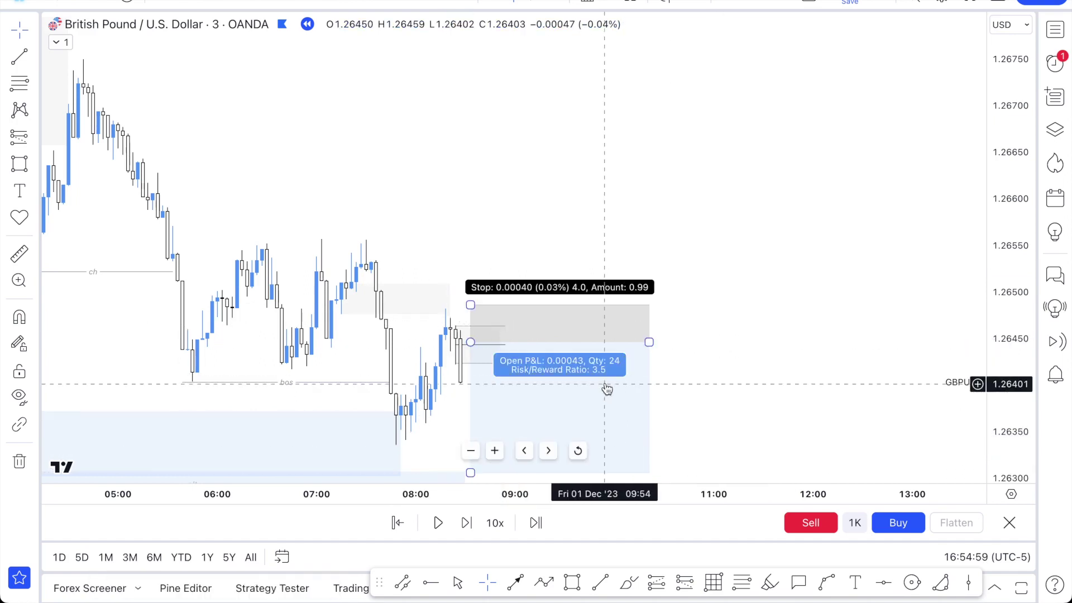
drag(599, 385, 594, 384)
click(762, 290)
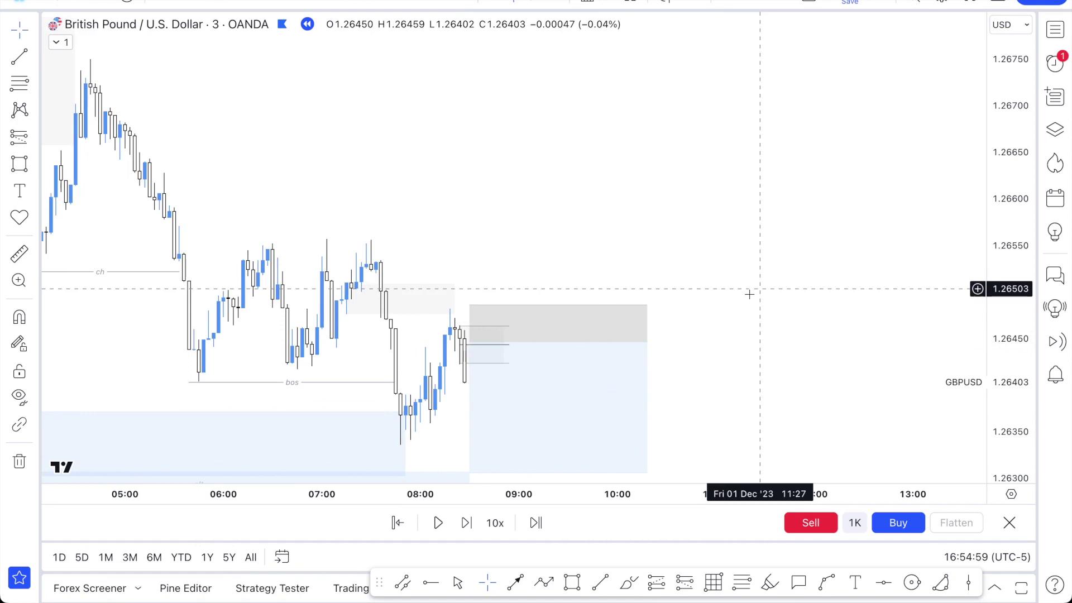
Advance the bar replay candle by candle until price drops to the plt line.
scroll(749, 294, down, 1)
drag(1019, 237, 1019, 185)
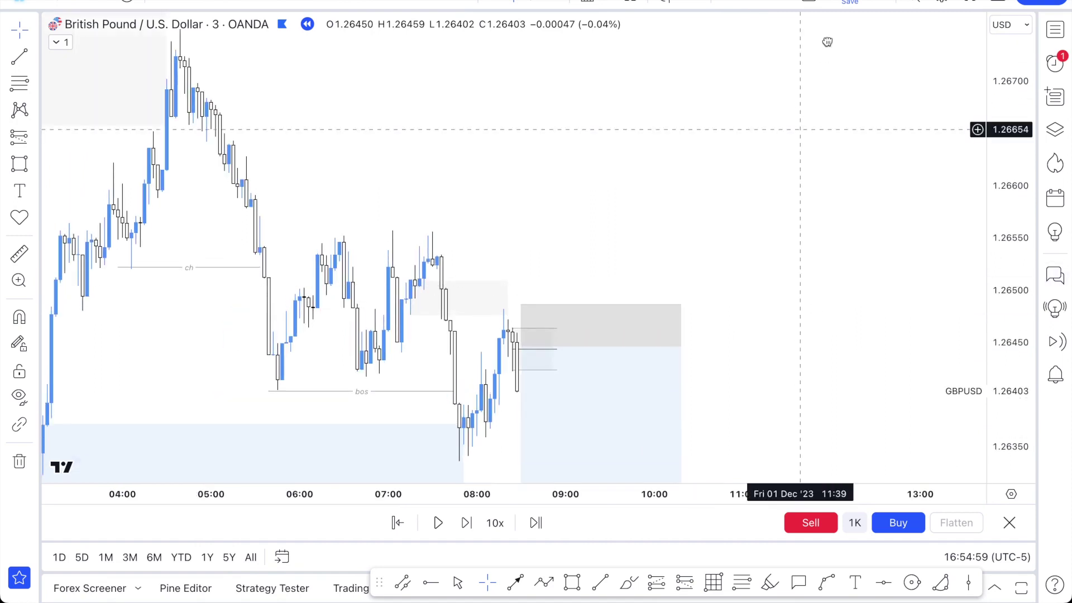
drag(792, 262, 814, 160)
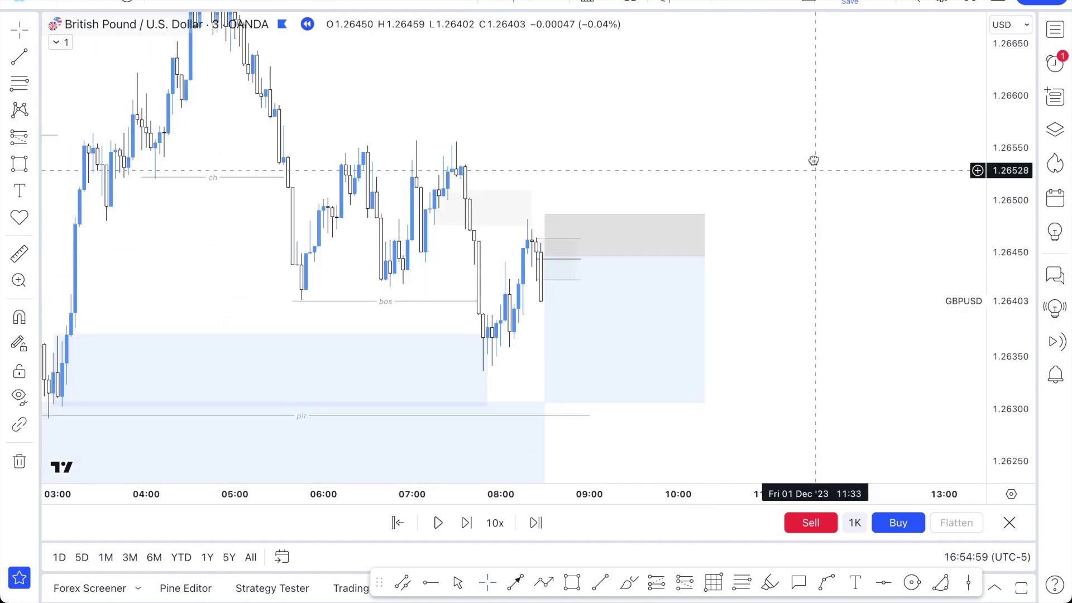
click(468, 524)
click(468, 524)
click(468, 524)
click(468, 524)
click(468, 524)
click(468, 524)
click(468, 523)
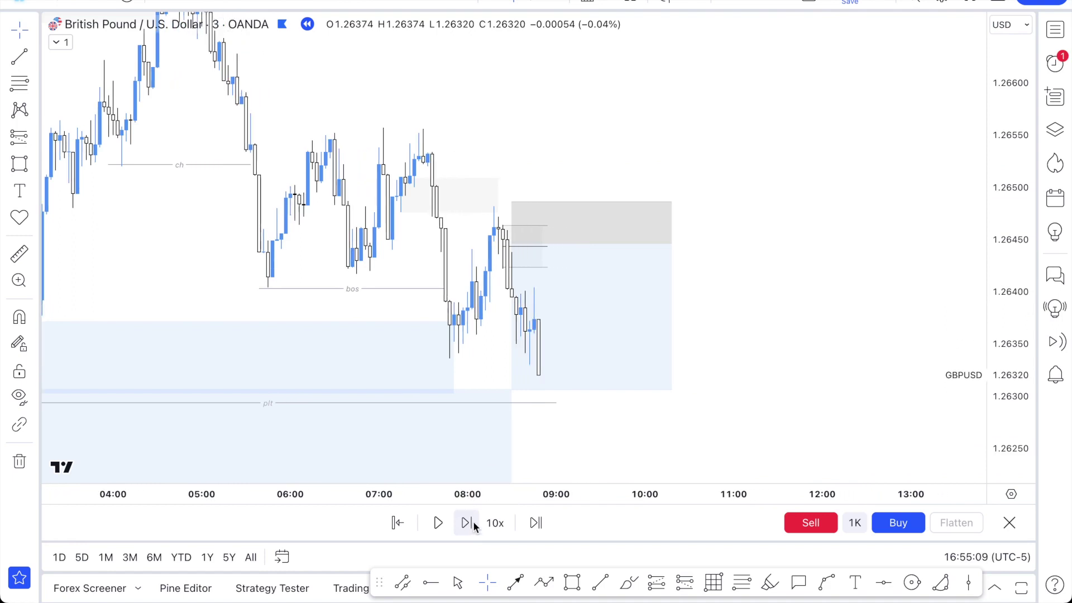
click(468, 524)
Shift the plt line slightly down and later in time, onto the matching 1 December wick lows.
scroll(819, 265, down, 4)
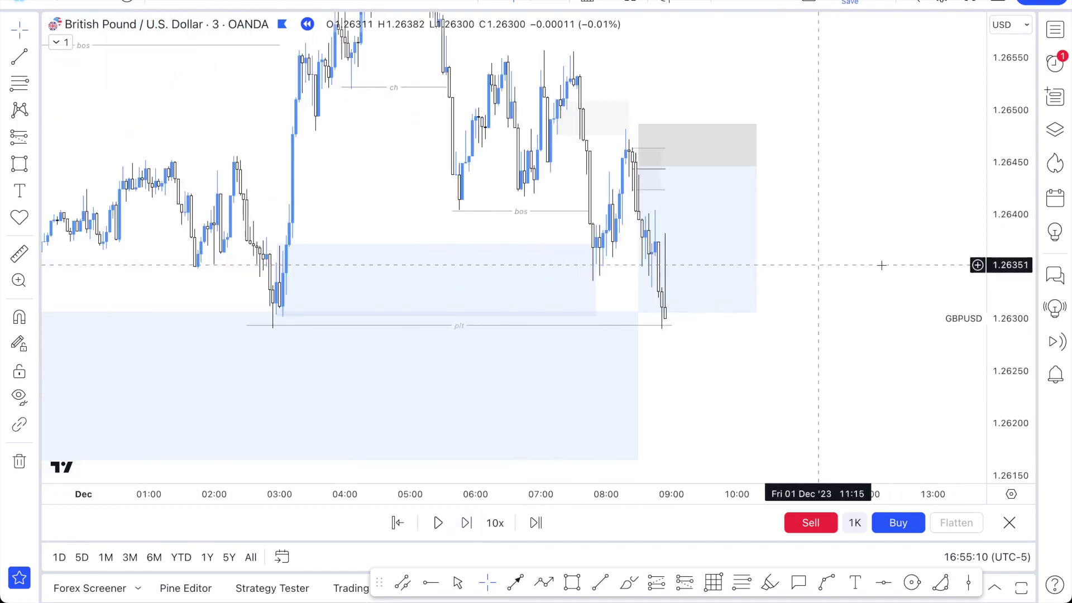
drag(1002, 293, 1003, 349)
scroll(823, 384, down, 3)
drag(704, 395, 701, 397)
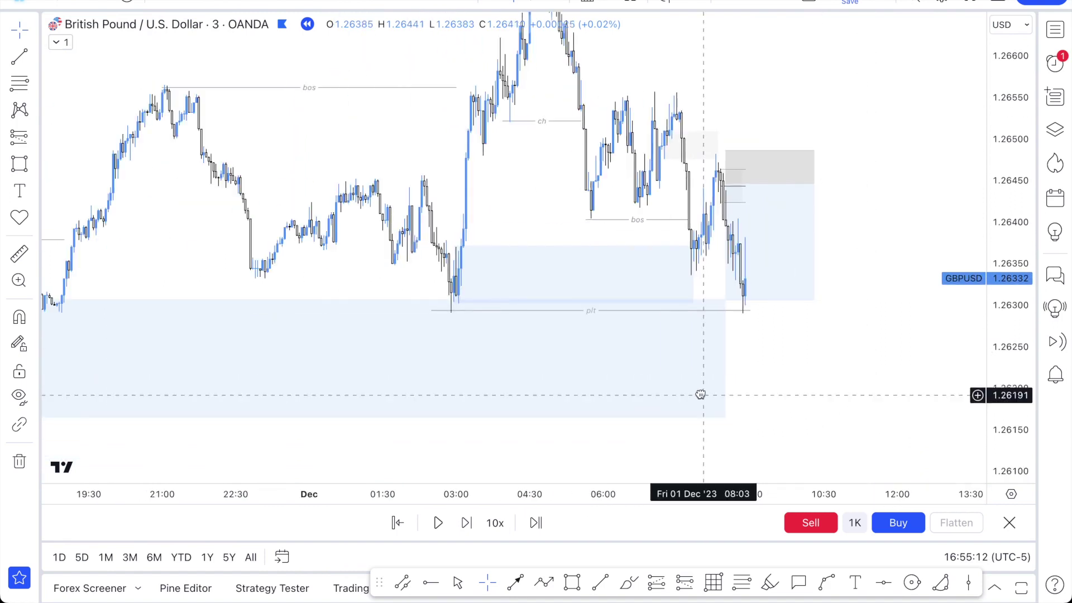
click(599, 312)
drag(601, 312, 603, 313)
drag(768, 344, 693, 353)
Extend the short position's target to the plt line at 1.26291, 15.5 pips from entry.
scroll(694, 353, up, 2)
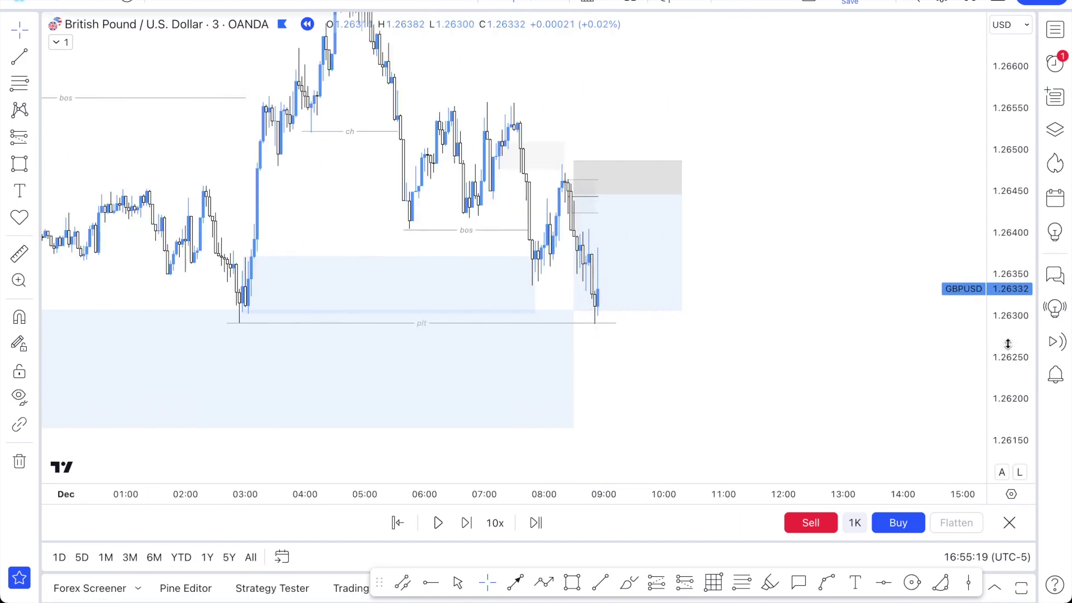
drag(1010, 407, 1009, 217)
click(581, 380)
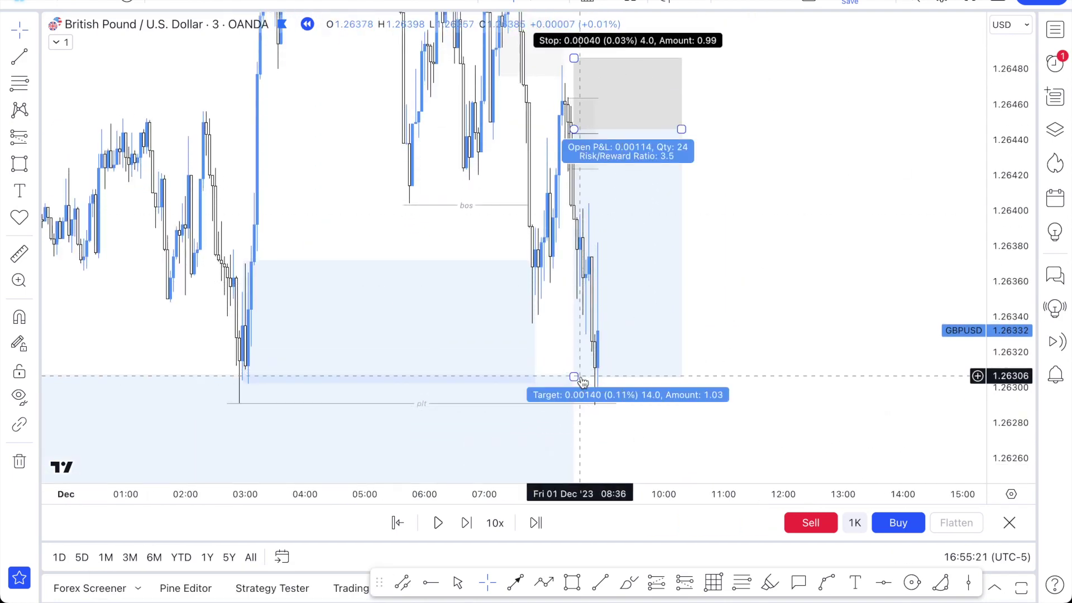
drag(578, 378, 579, 403)
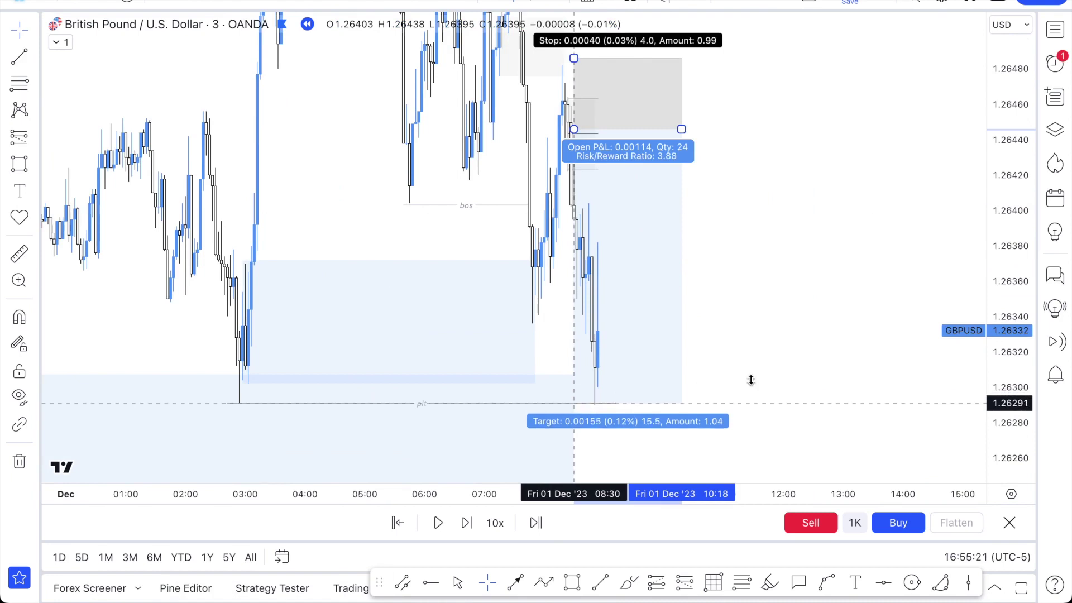
Lower the short position's entry to the supply zone's lower edge with a 2.7-pip stop and a 13.2-pip target.
scroll(823, 359, down, 3)
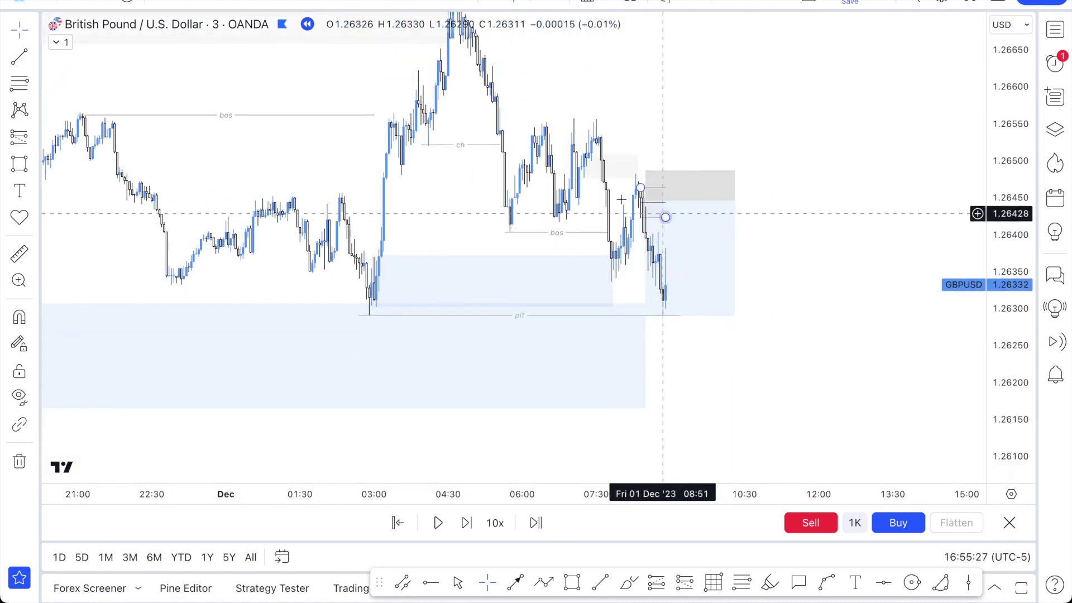
mouse_move(646, 216)
mouse_down()
mouse_move(645, 178)
mouse_move(643, 198)
mouse_up()
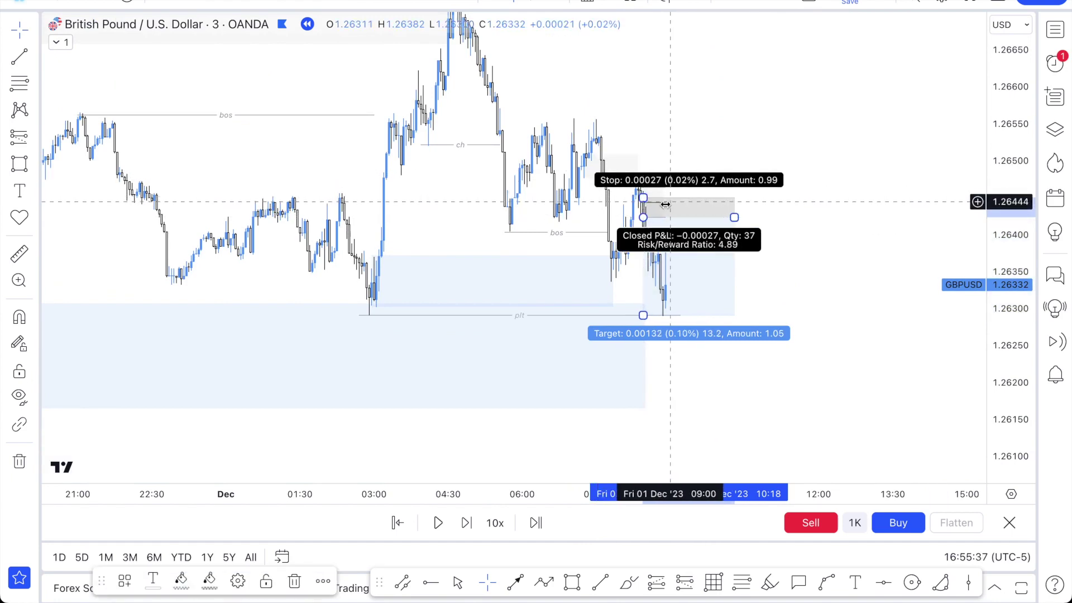
click(681, 143)
scroll(799, 207, up, 2)
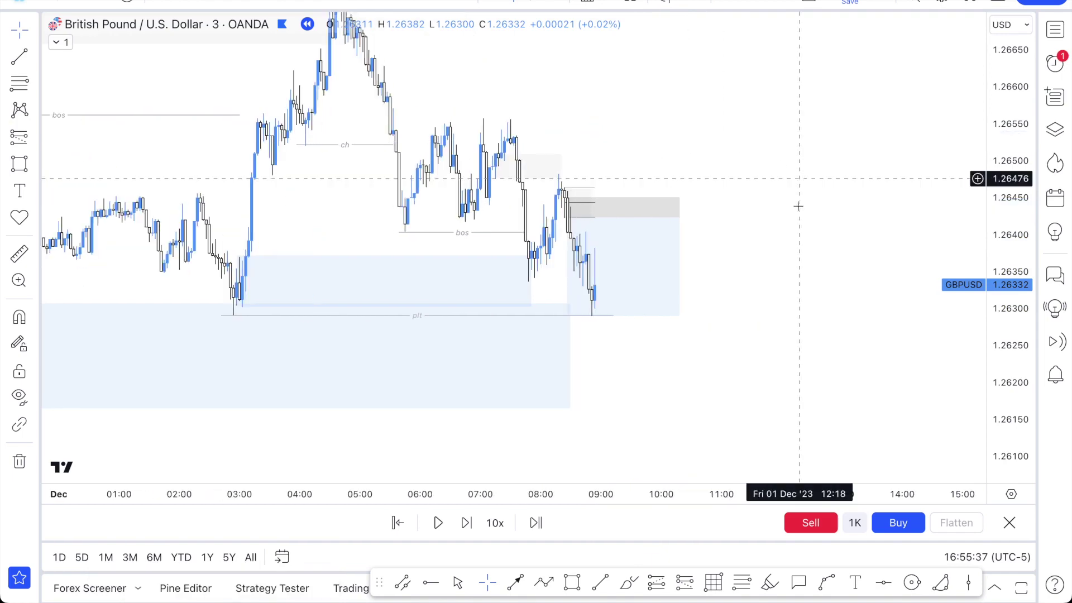
Draw a Fibonacci retracement over the large demand zone from 1.26303 at 17:03 on 30 November down to the zone's lower edge.
drag(997, 258, 997, 126)
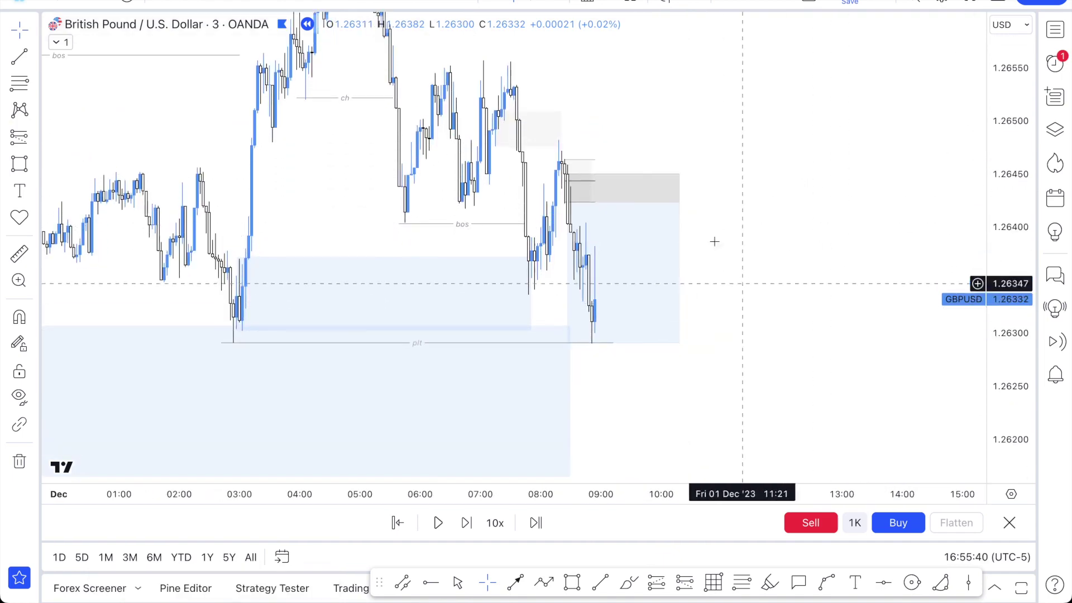
scroll(726, 254, down, 4)
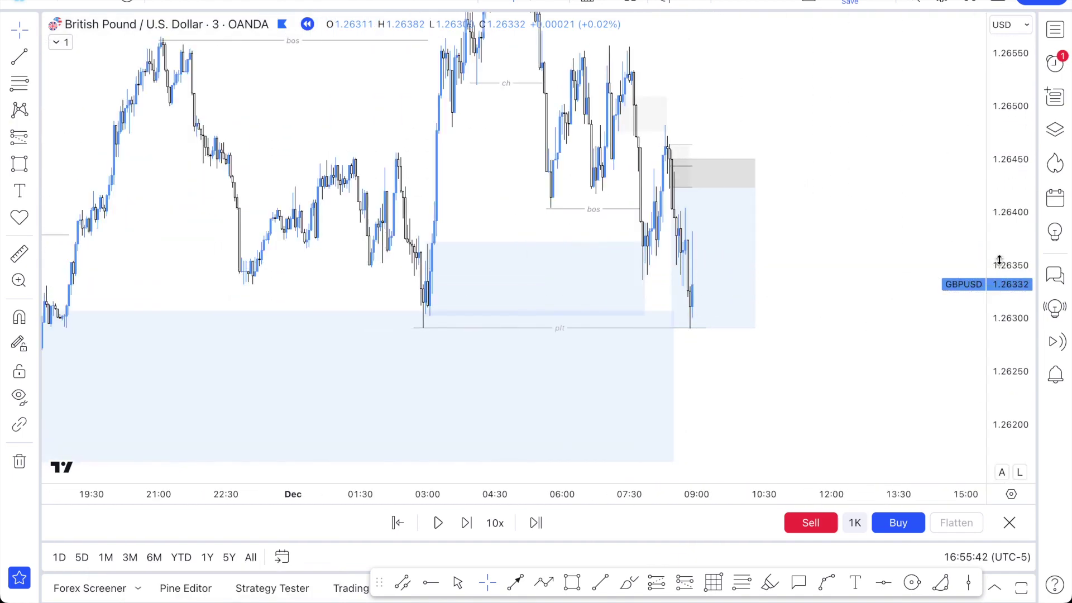
drag(1000, 260, 1000, 362)
scroll(818, 365, down, 3)
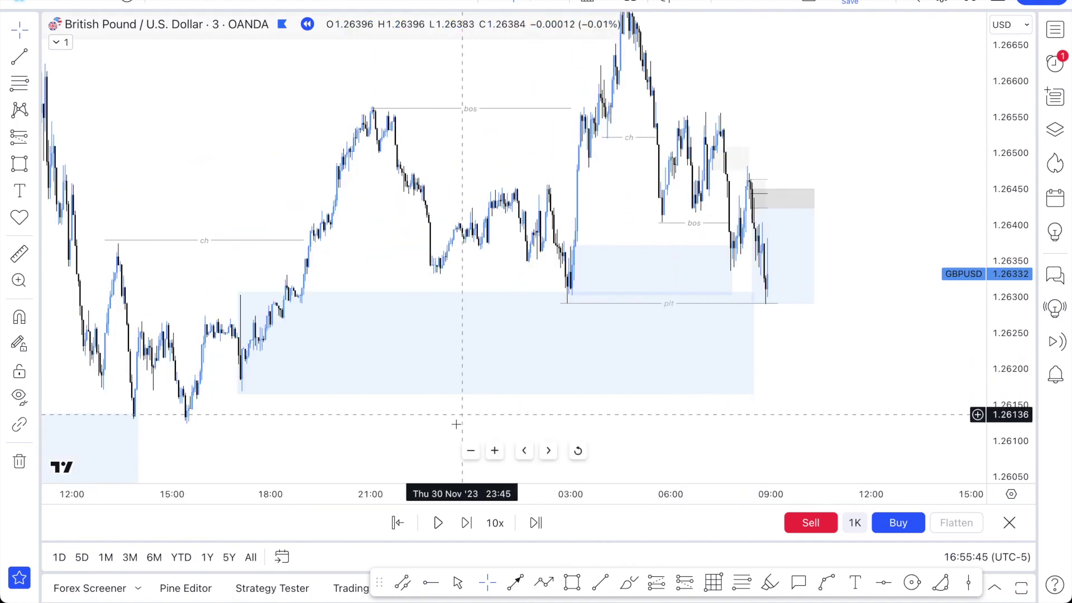
drag(437, 419, 400, 412)
click(244, 293)
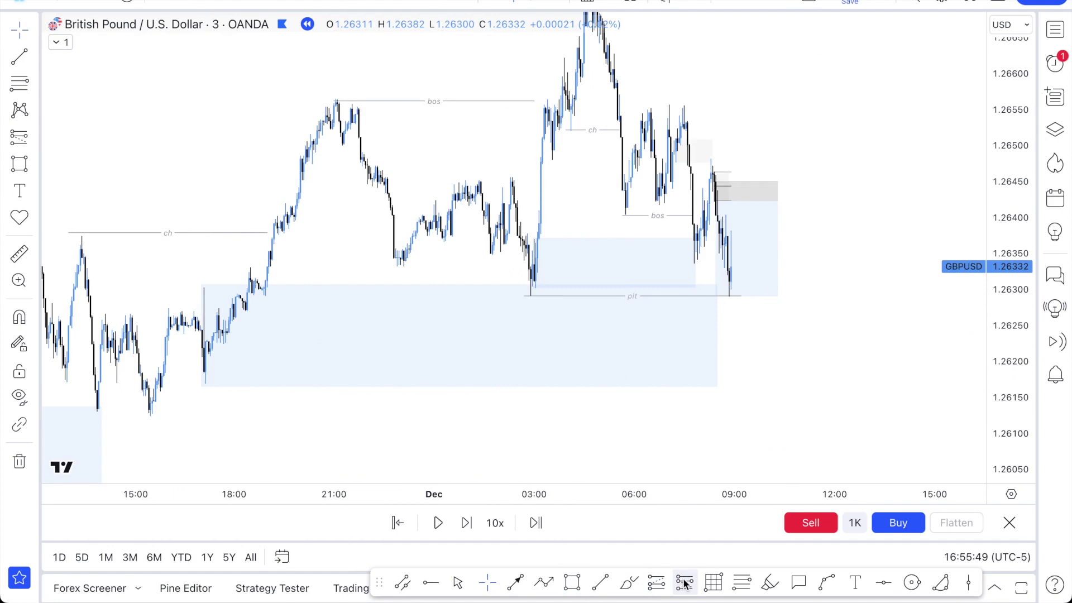
click(574, 582)
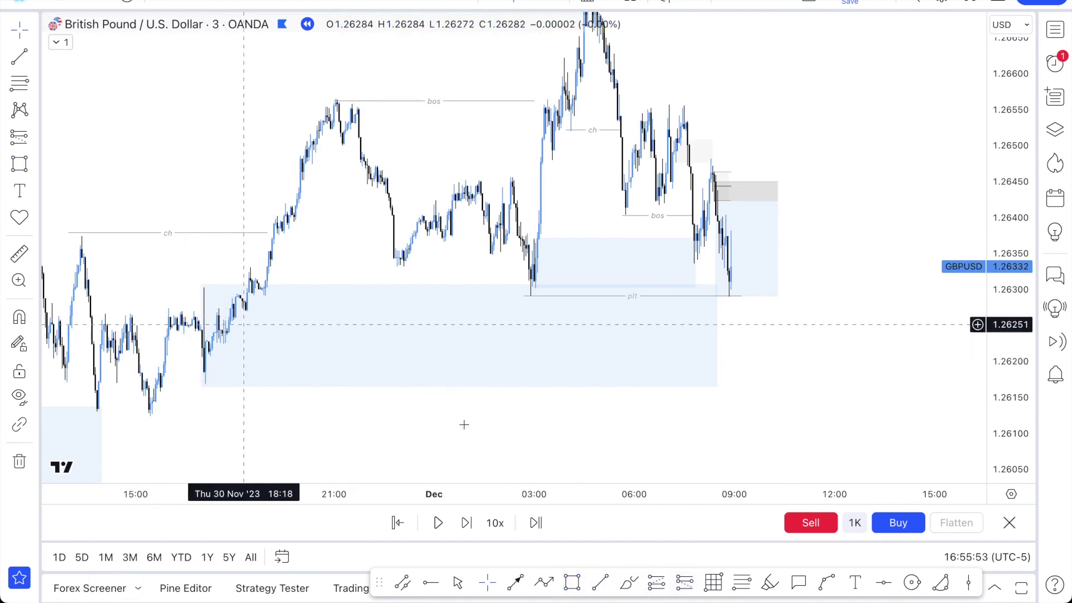
click(202, 288)
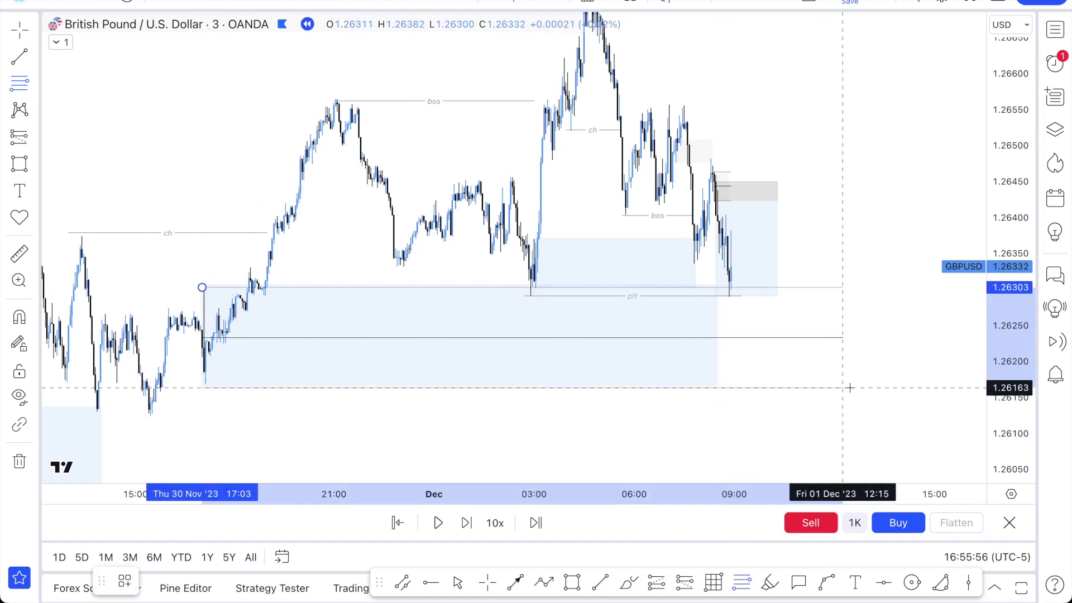
drag(855, 386, 854, 384)
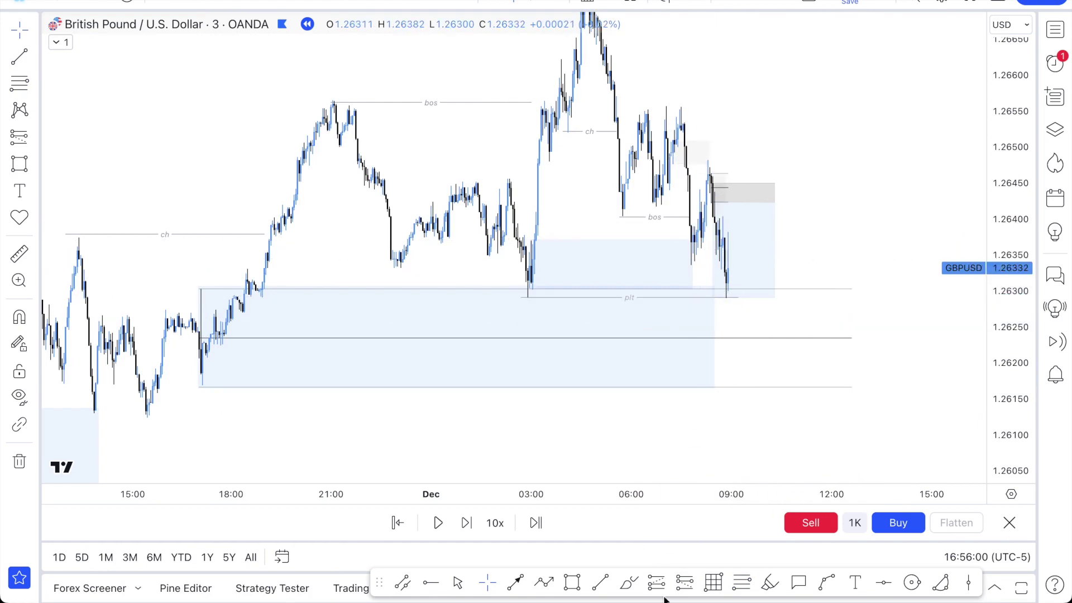
Place a long position at the large demand zone's midline, 1.26237, with an 8.0-pip stop and a 45.1-pip target.
click(765, 337)
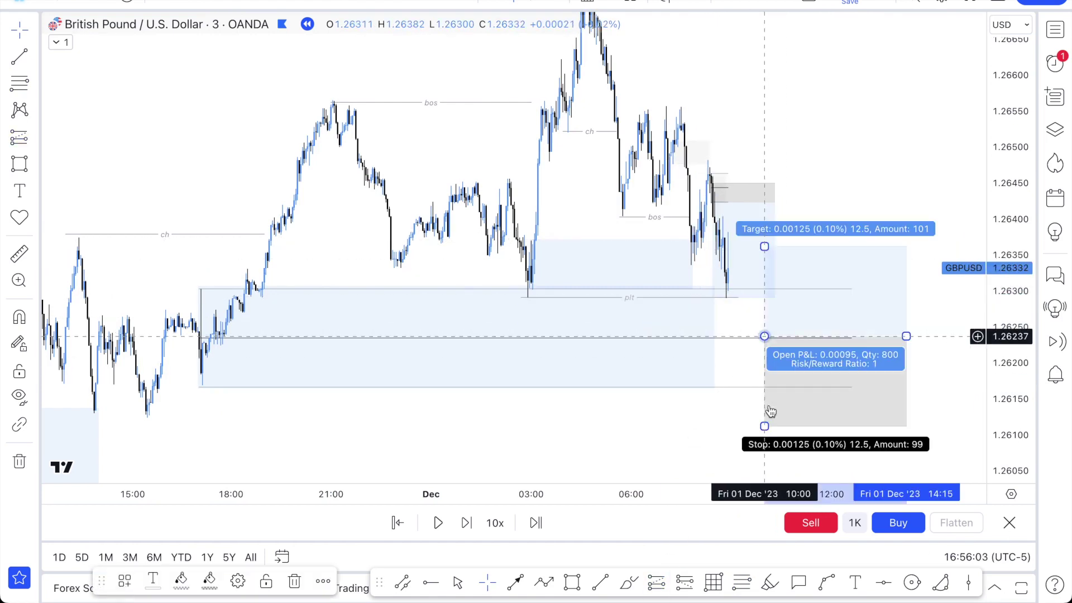
drag(768, 397, 767, 394)
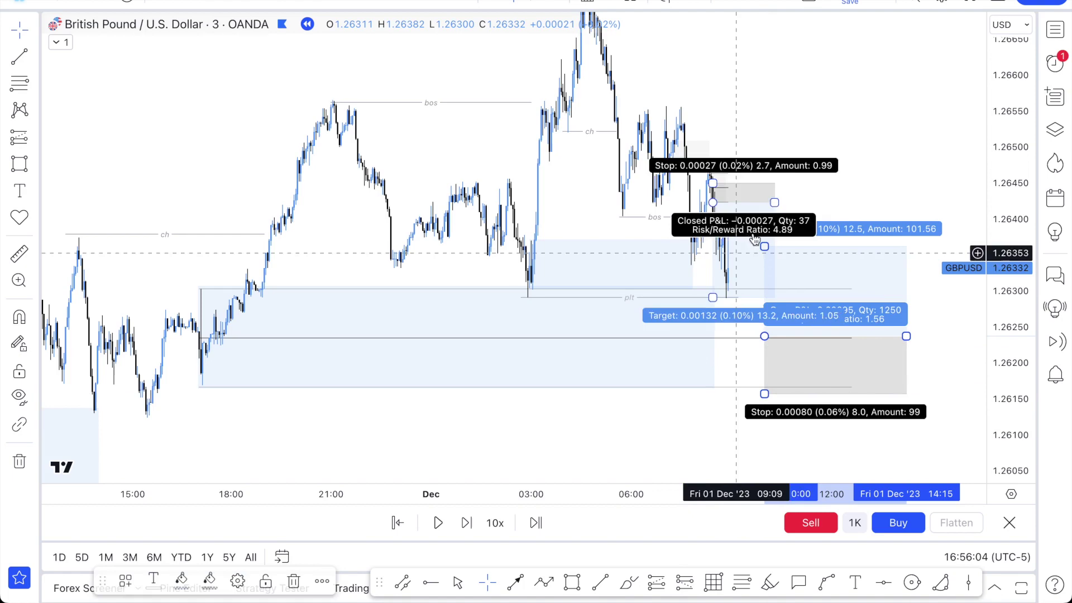
drag(766, 246, 765, 12)
click(745, 147)
Shorten the short position so that it ends at about 09:45 on 1 December.
scroll(964, 211, up, 2)
drag(1005, 212, 1005, 258)
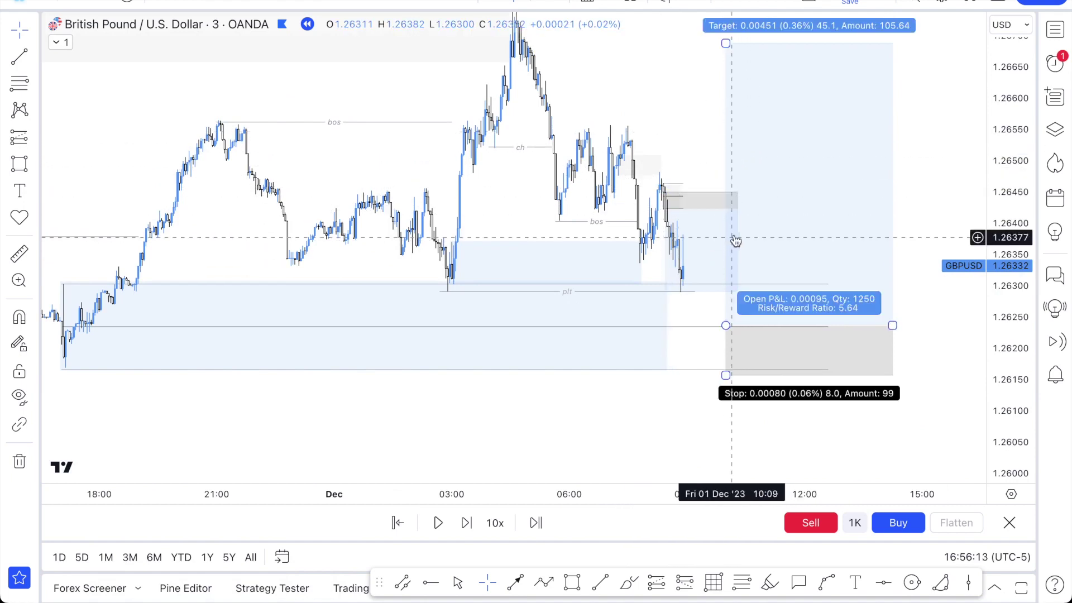
drag(743, 212, 710, 200)
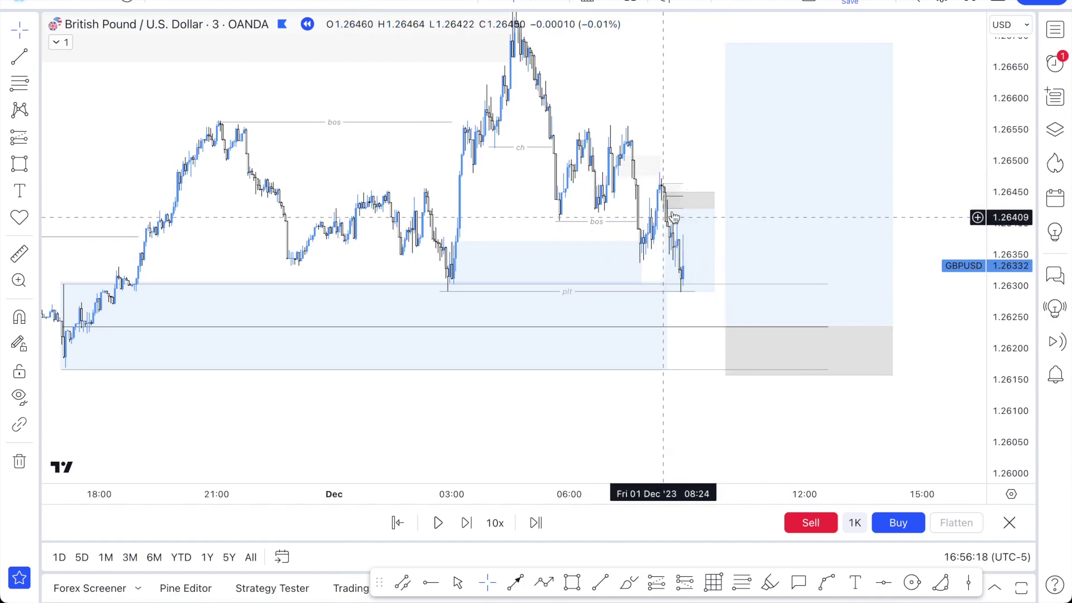
Examine how price moves from the short position's supply zone entry down to its target at the plt line.
scroll(724, 279, up, 3)
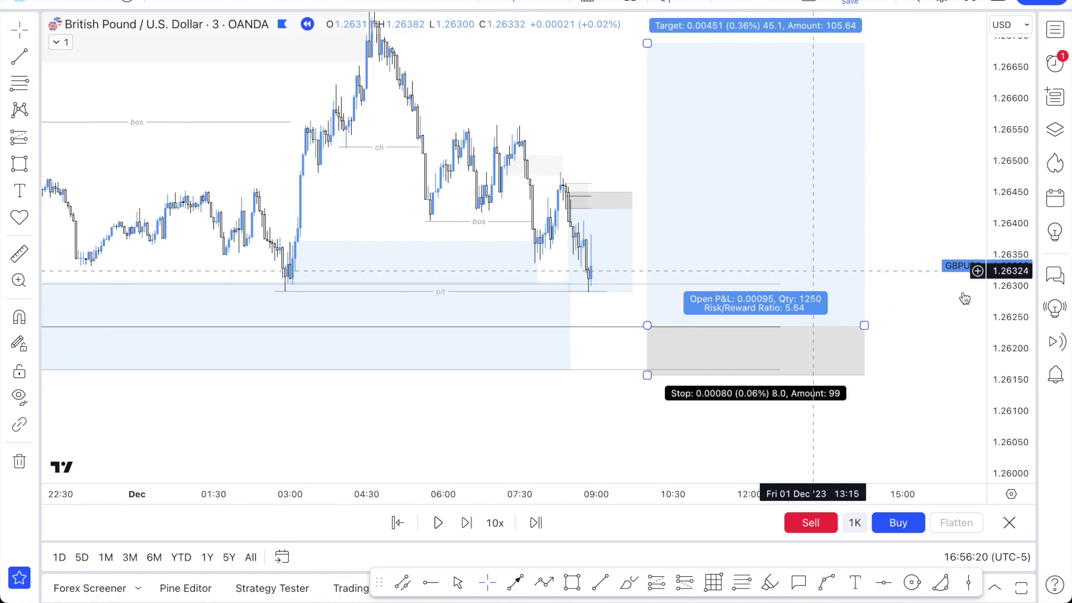
drag(1011, 346, 1006, 145)
scroll(695, 163, up, 4)
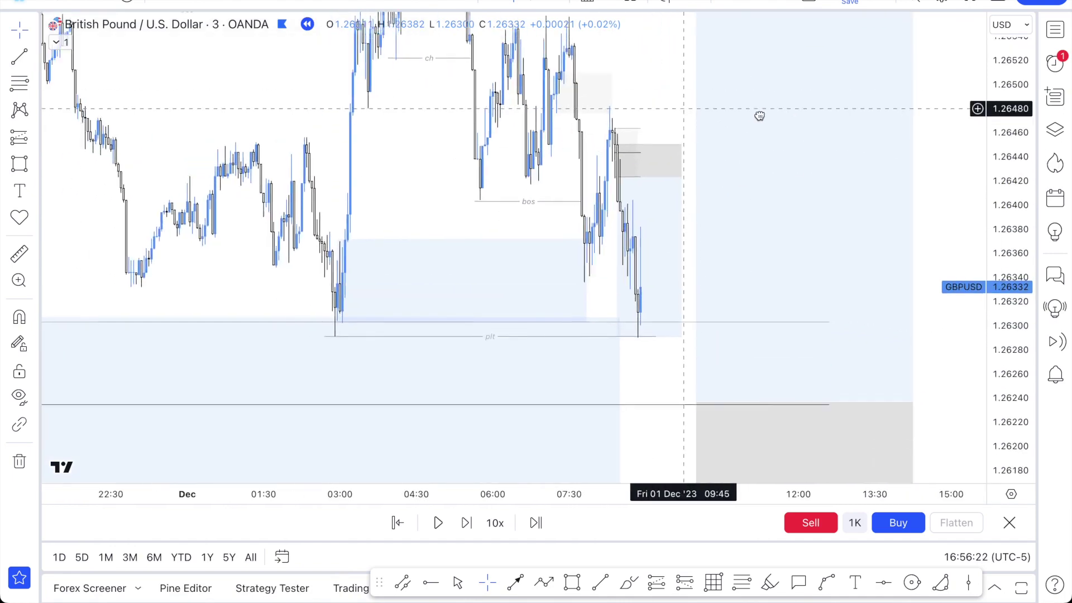
scroll(649, 171, up, 1)
click(548, 239)
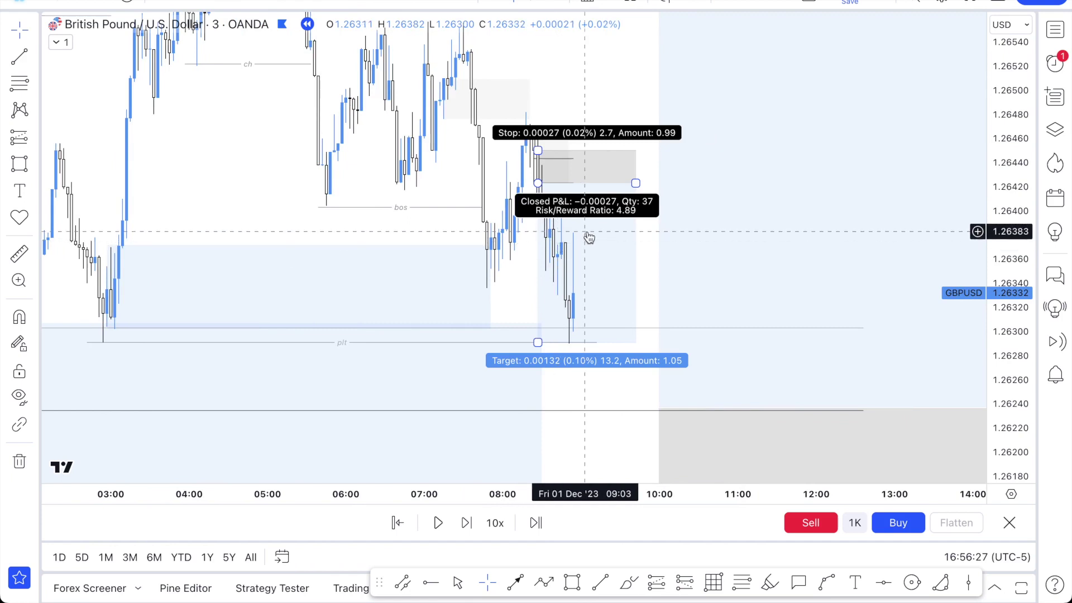
scroll(465, 274, up, 1)
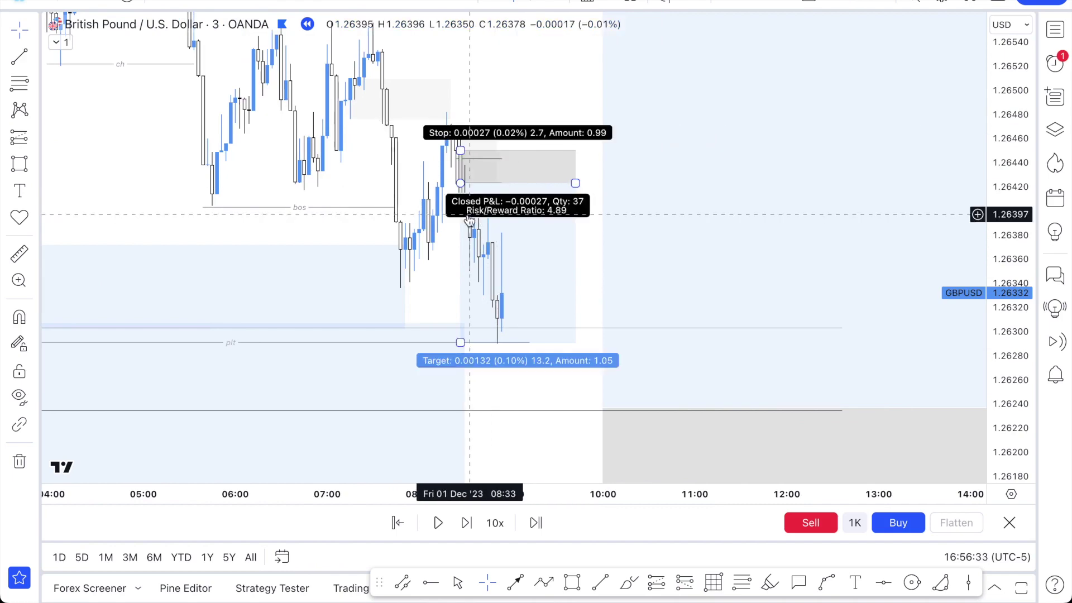
scroll(446, 154, up, 1)
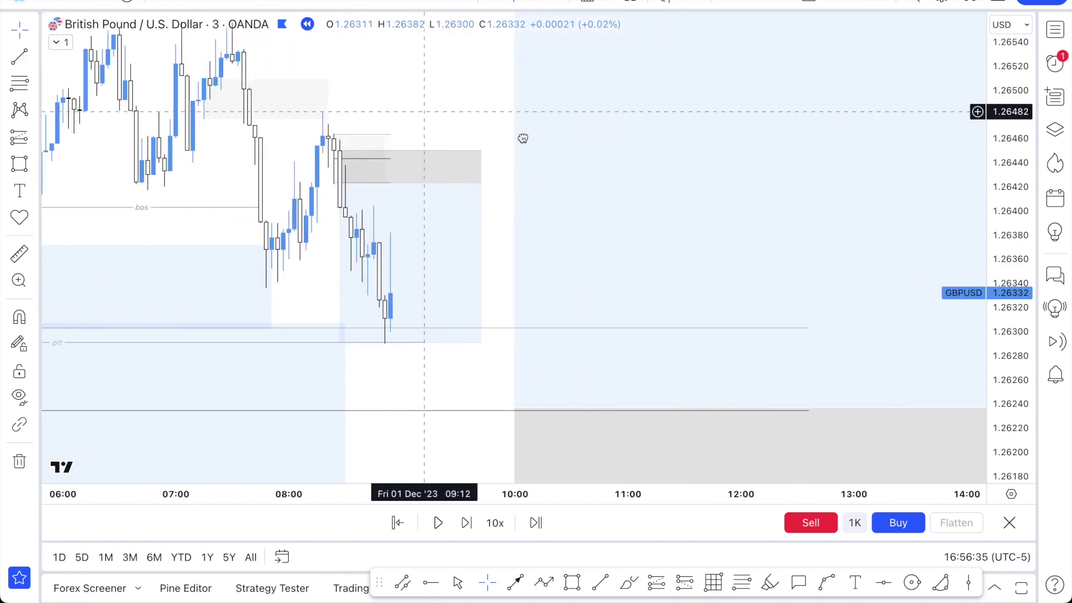
Examine the long position's entry, stop and target relative to the large demand zone and the current price.
drag(500, 132, 725, 163)
scroll(575, 191, up, 2)
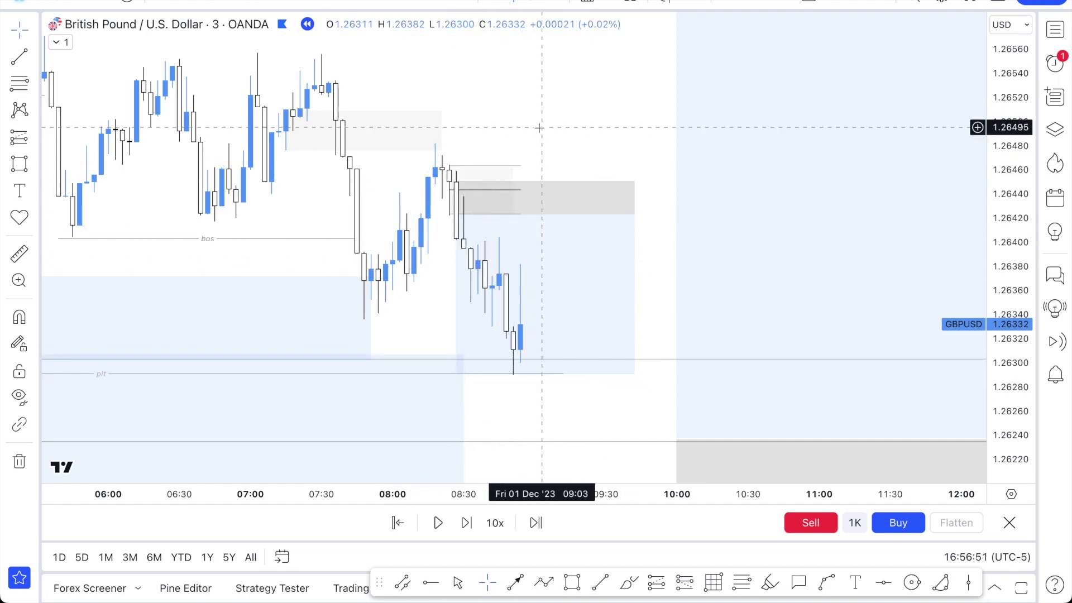
drag(541, 128, 523, 112)
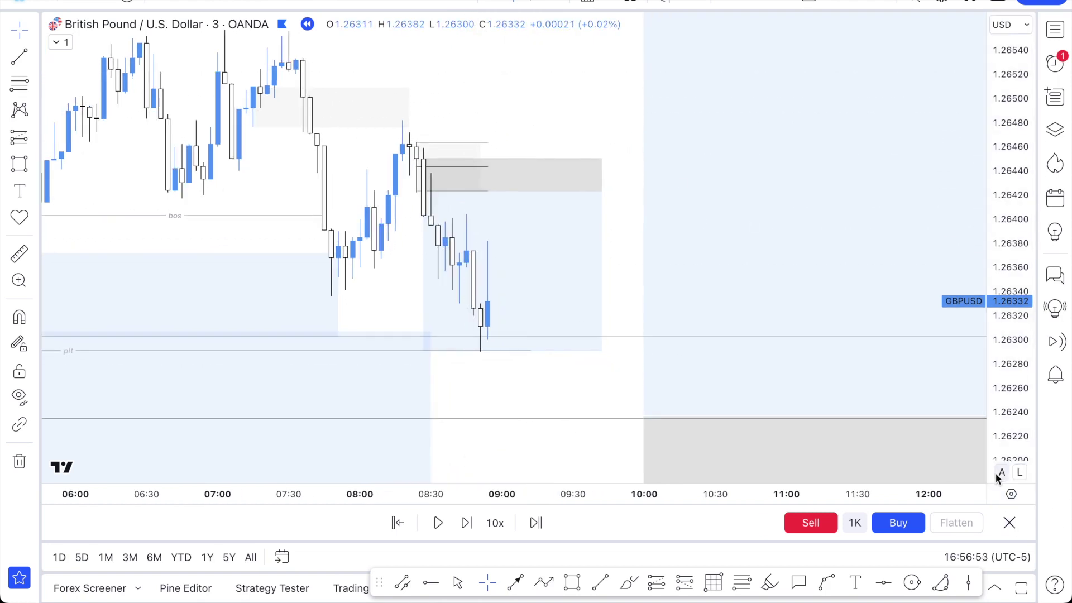
click(998, 472)
scroll(685, 293, down, 2)
scroll(758, 273, down, 5)
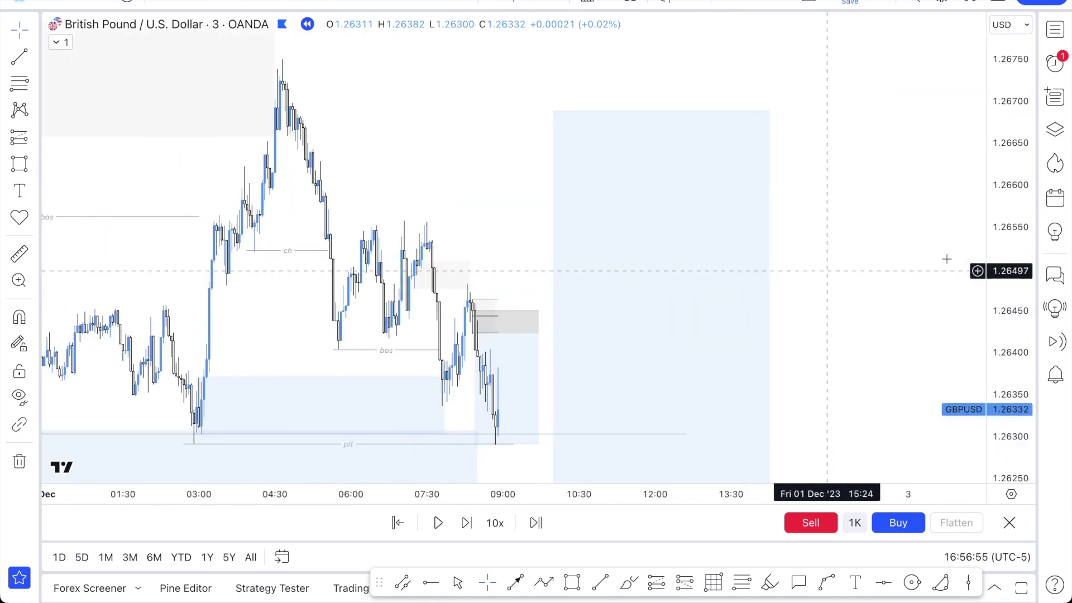
drag(990, 251, 987, 337)
drag(840, 351, 872, 221)
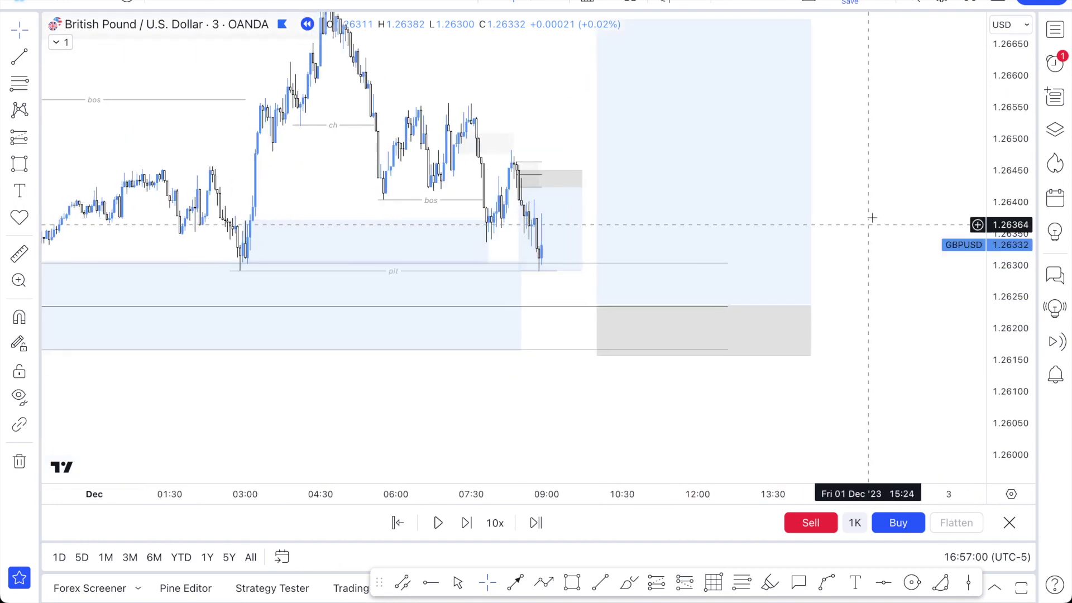
Advance the 3-minute replay bar by bar until just after 10:00 on 1 December, where the long position starts.
click(466, 526)
click(466, 527)
click(467, 527)
click(468, 527)
click(467, 527)
click(468, 527)
click(467, 527)
click(468, 527)
click(469, 527)
click(469, 527)
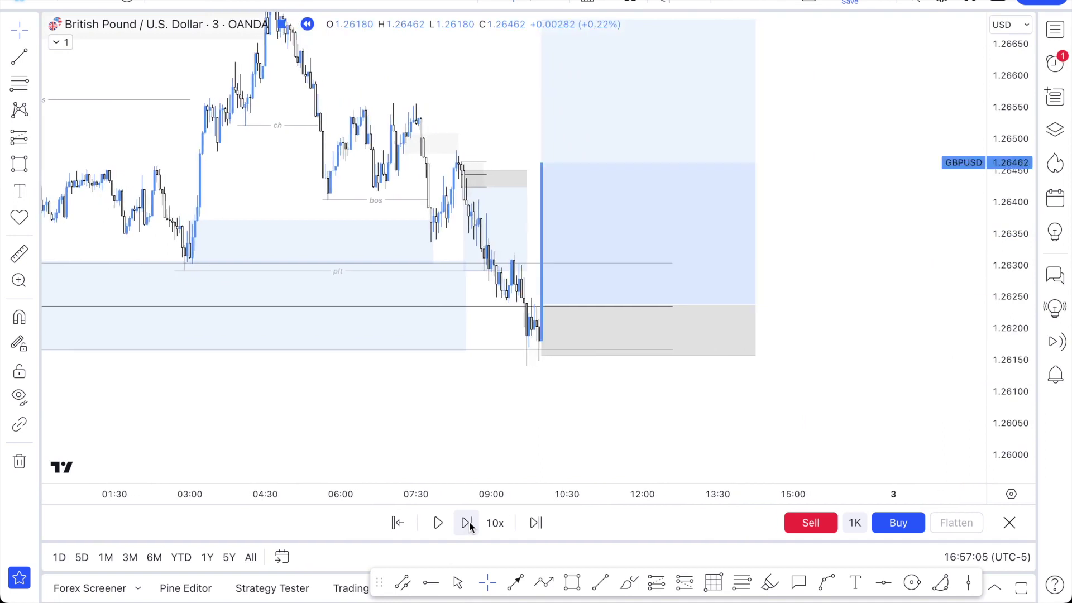
click(470, 526)
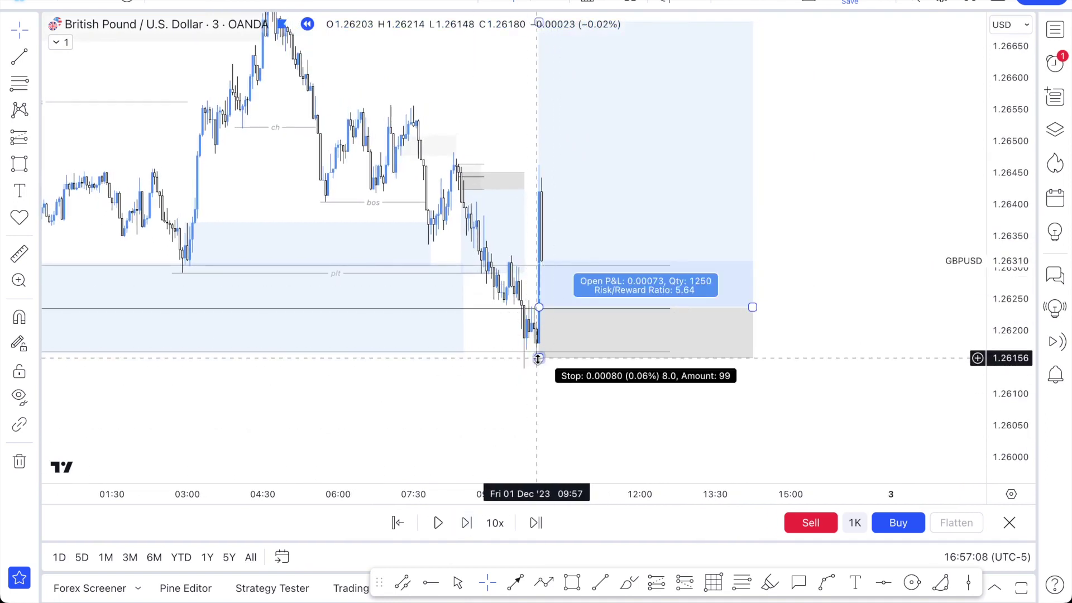
Widen the long position's stop to 10.9 pips, further below the large demand zone's lower edge.
drag(537, 390, 537, 376)
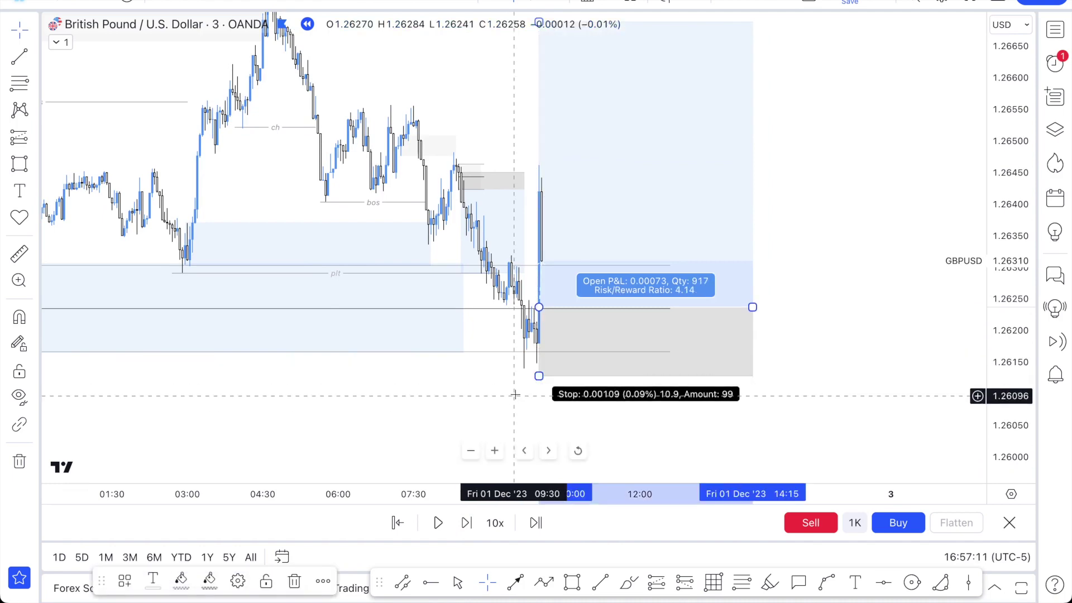
scroll(509, 401, down, 2)
scroll(509, 401, down, 2)
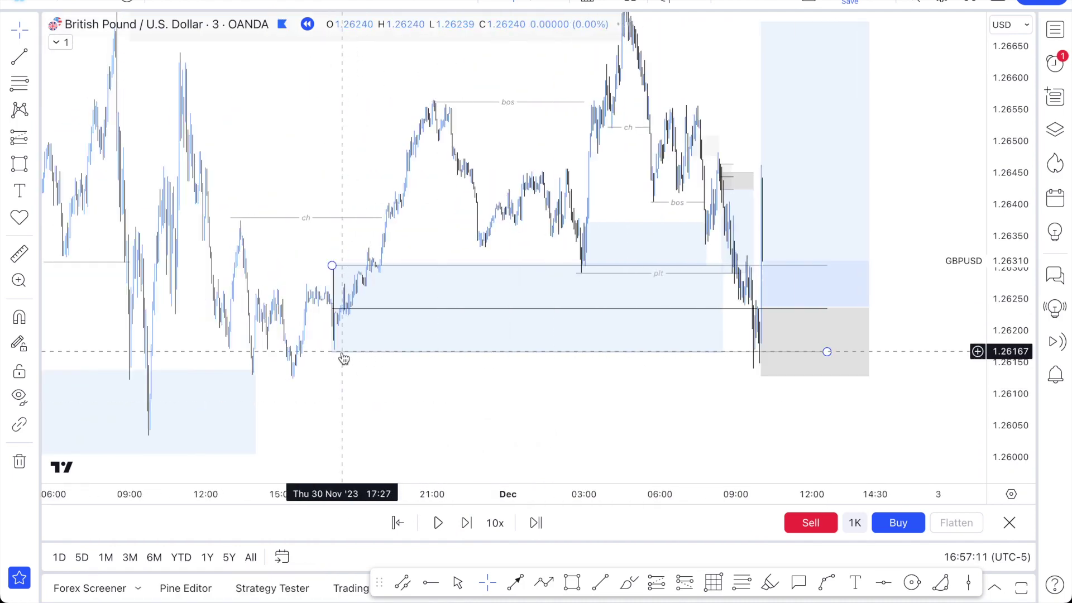
drag(391, 376, 357, 380)
scroll(357, 381, up, 4)
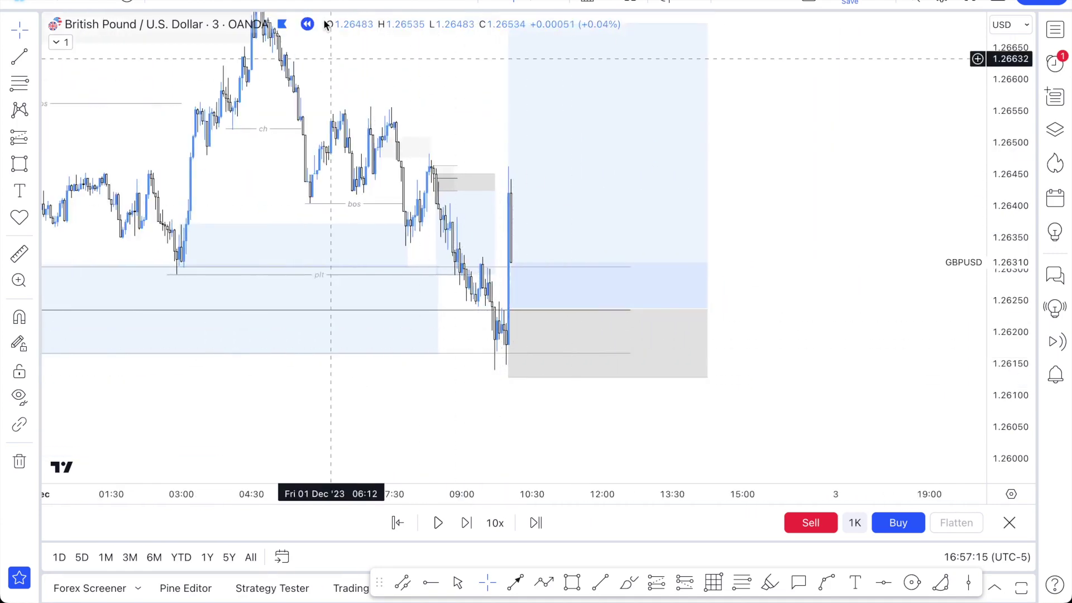
On the 30-minute chart, raise the long position's target to 109.5 pips, near the late-November high, and extend its box into 4 December.
click(367, 1)
mouse_move(1004, 469)
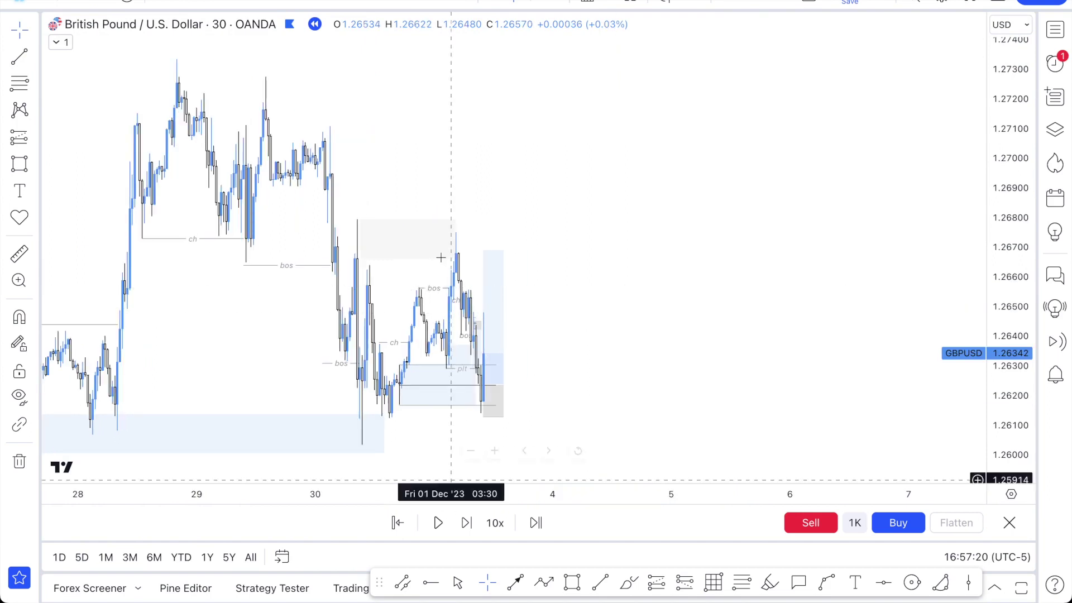
drag(484, 251, 484, 60)
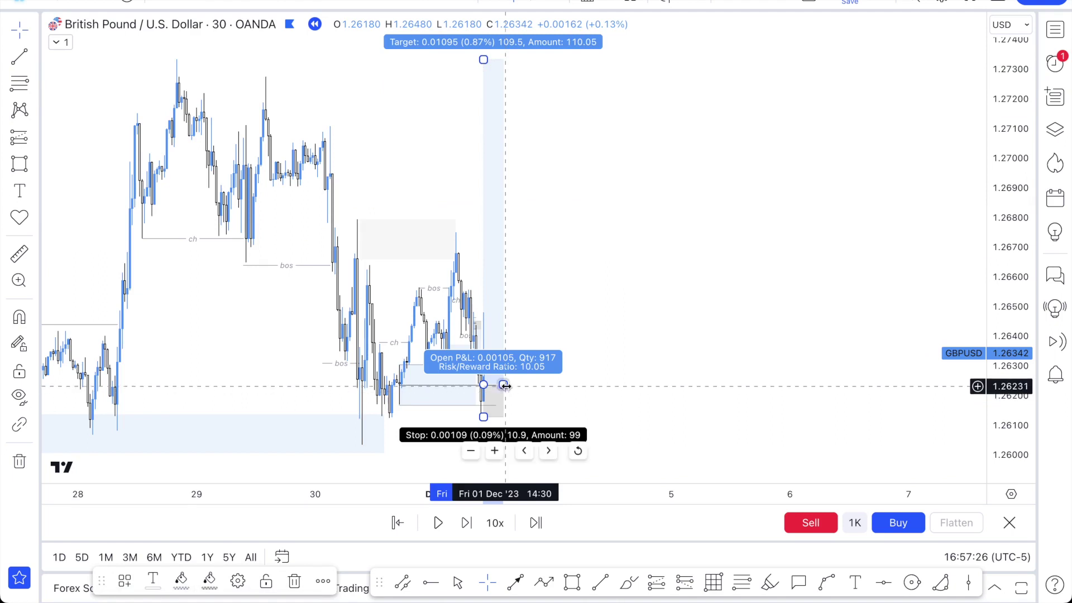
drag(503, 385, 575, 385)
click(730, 277)
scroll(692, 360, down, 1)
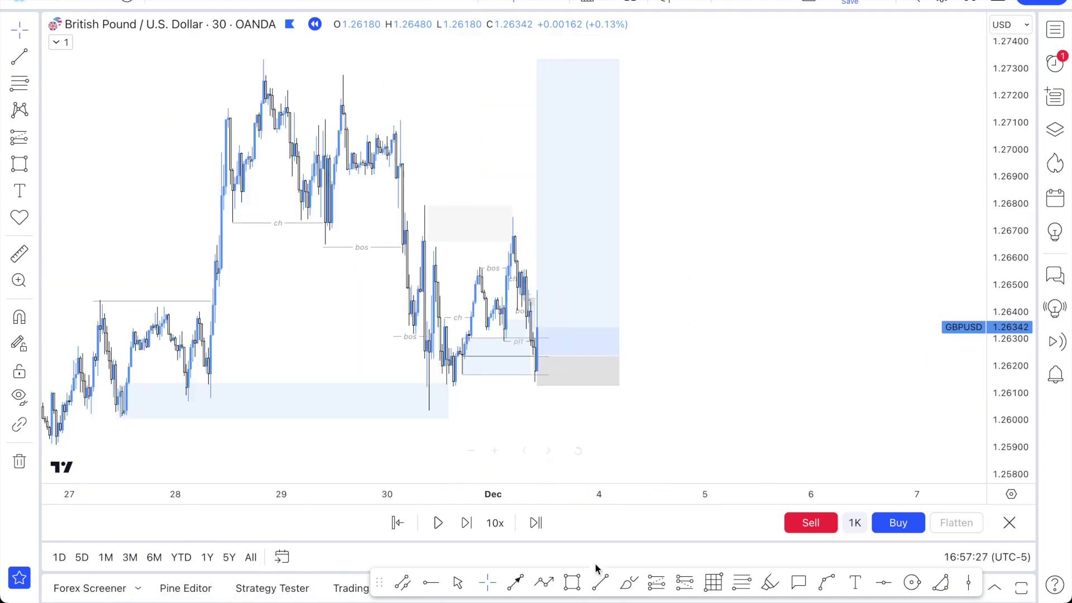
Draw a horizontal trend line from the 1 December high at 1.26751 across the long position and label it BE.
click(600, 582)
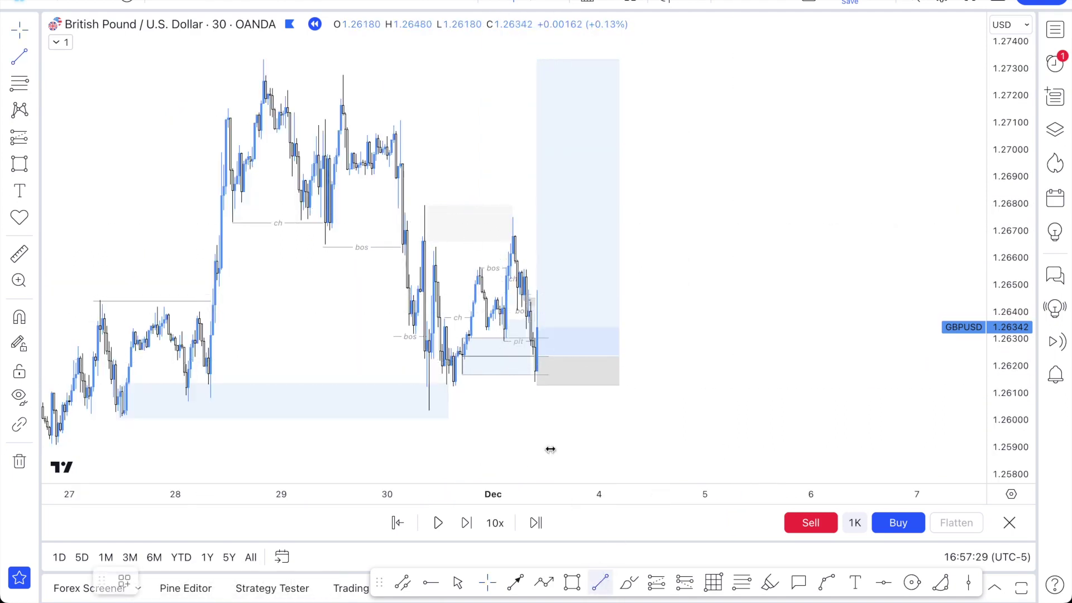
click(511, 217)
click(597, 216)
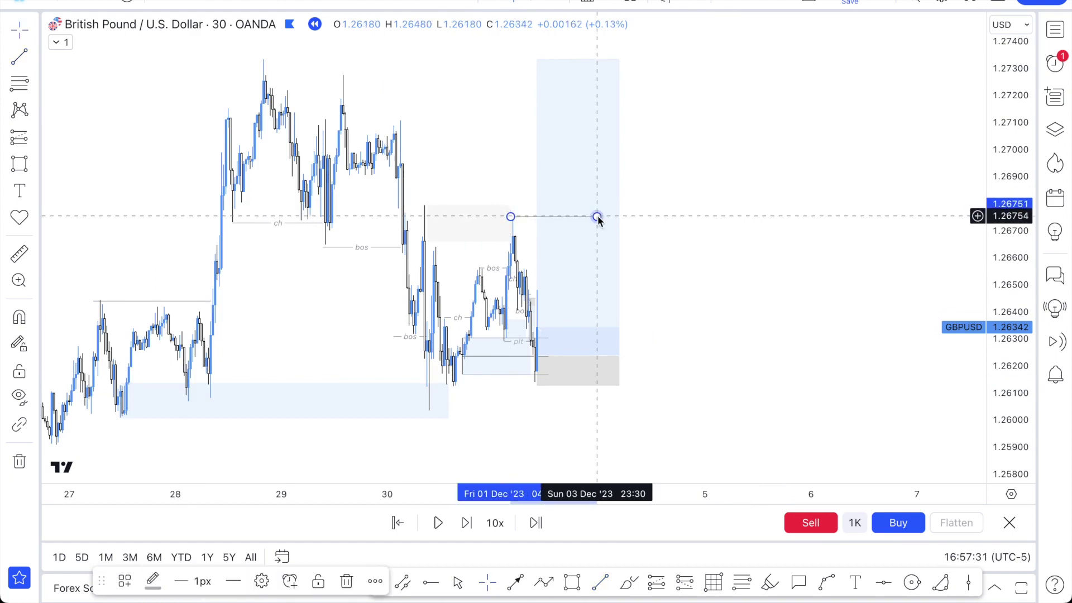
double_click(597, 217)
click(467, 56)
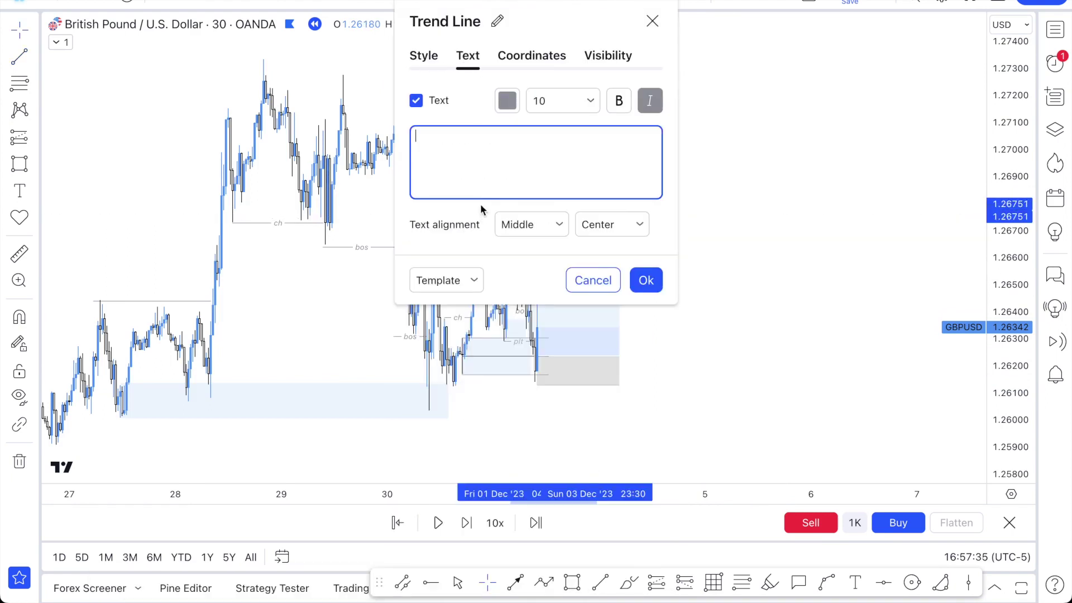
text(BE)
click(833, 223)
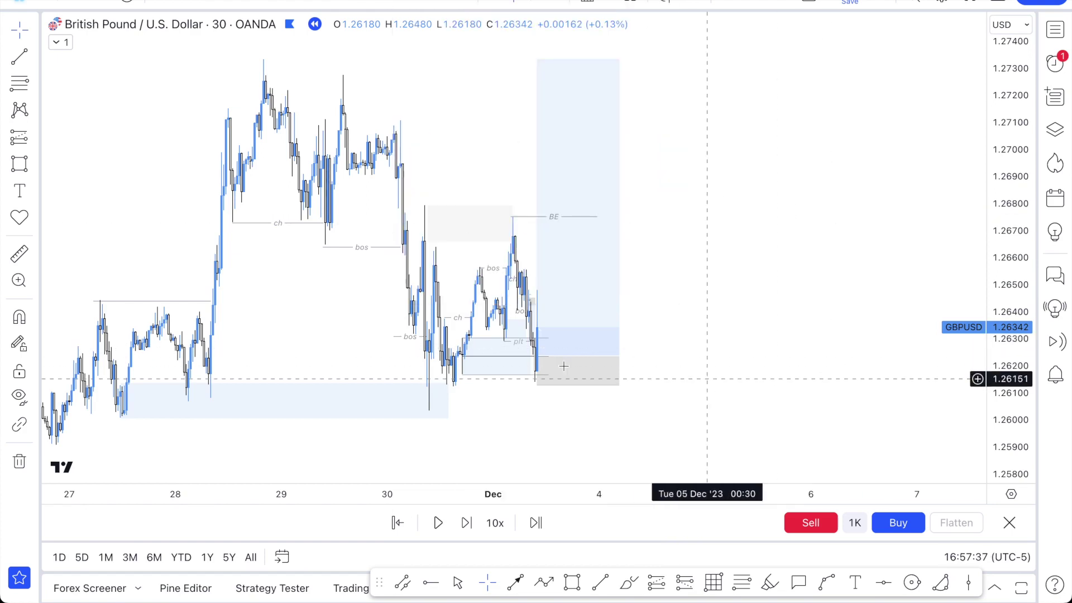
Run the 30-minute replay past the BE line to the latest available bar and review the long position's progress toward its target.
click(468, 523)
click(468, 523)
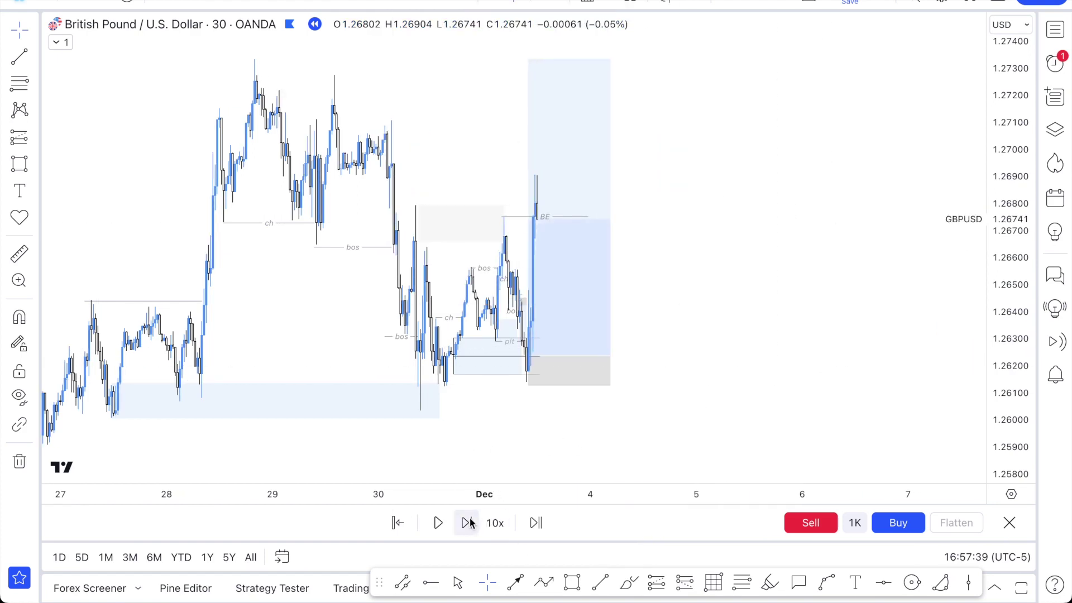
key(shift+Right)
scroll(702, 302, down, 2)
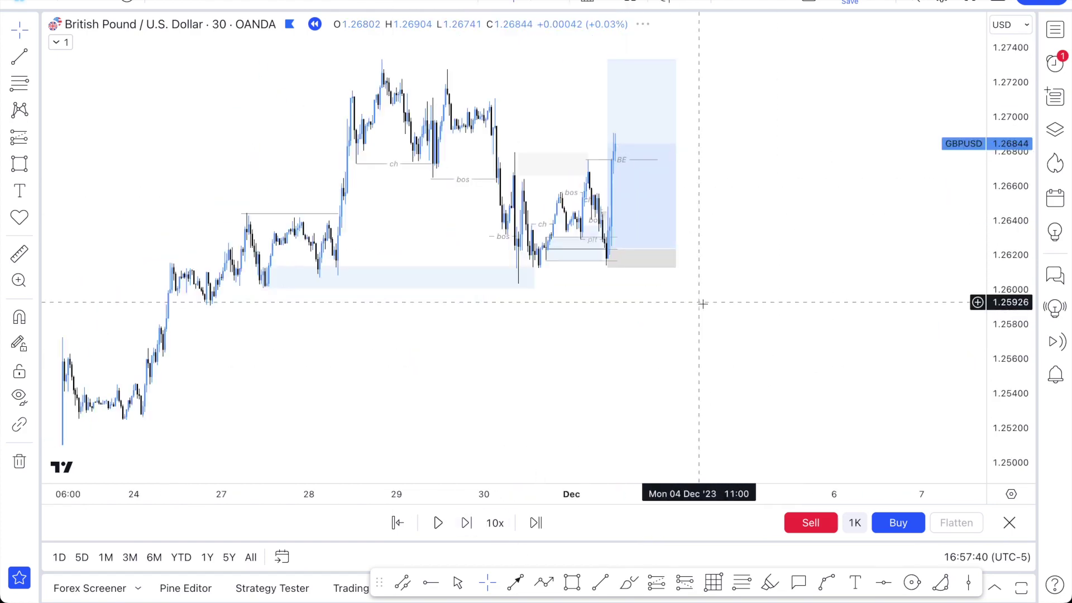
scroll(705, 306, up, 2)
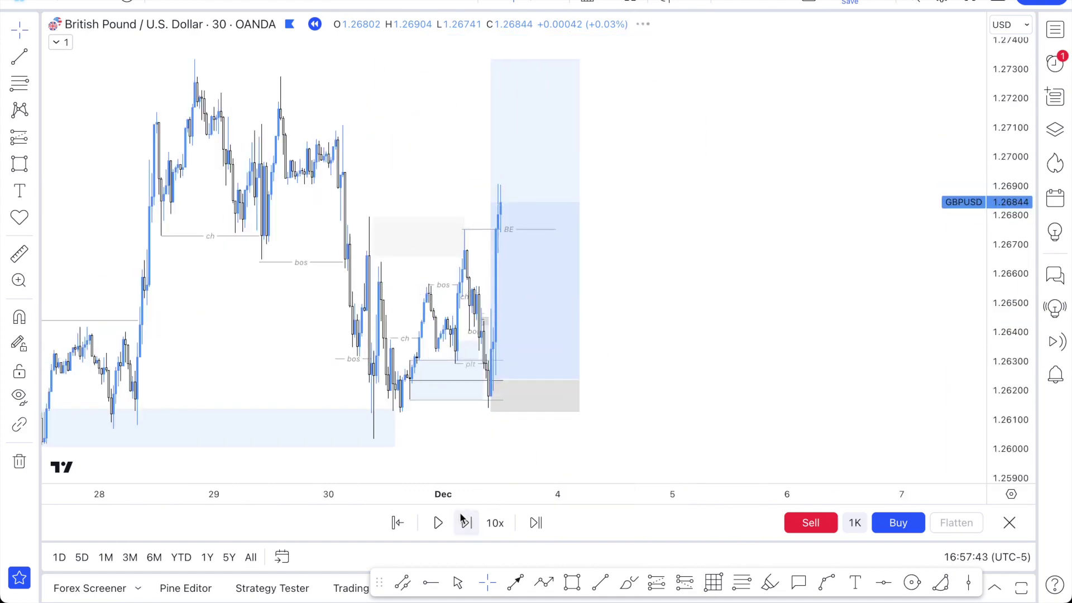
click(438, 523)
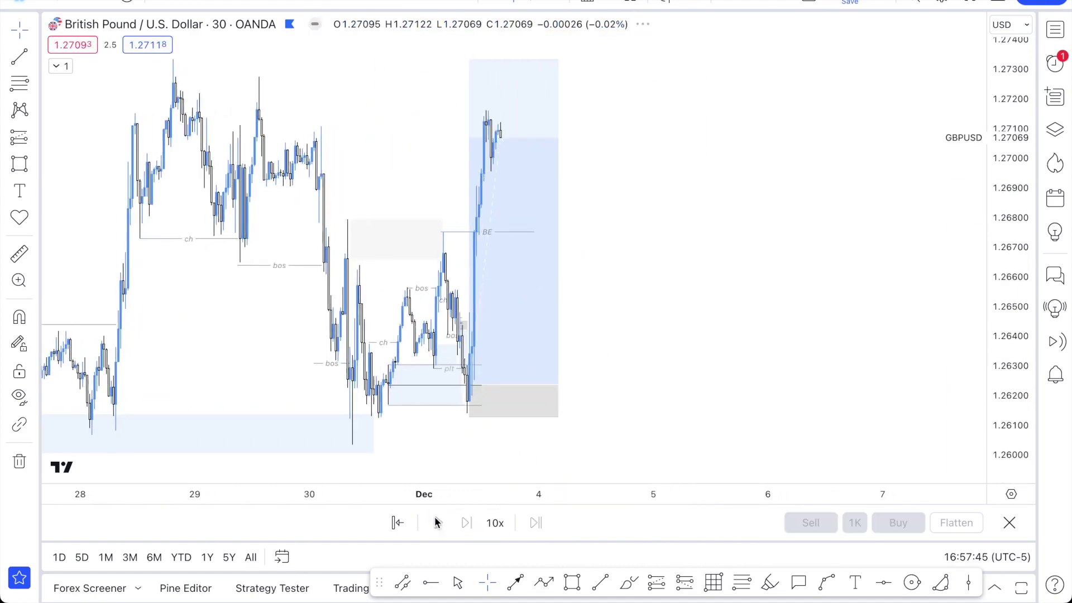
drag(572, 355, 362, 361)
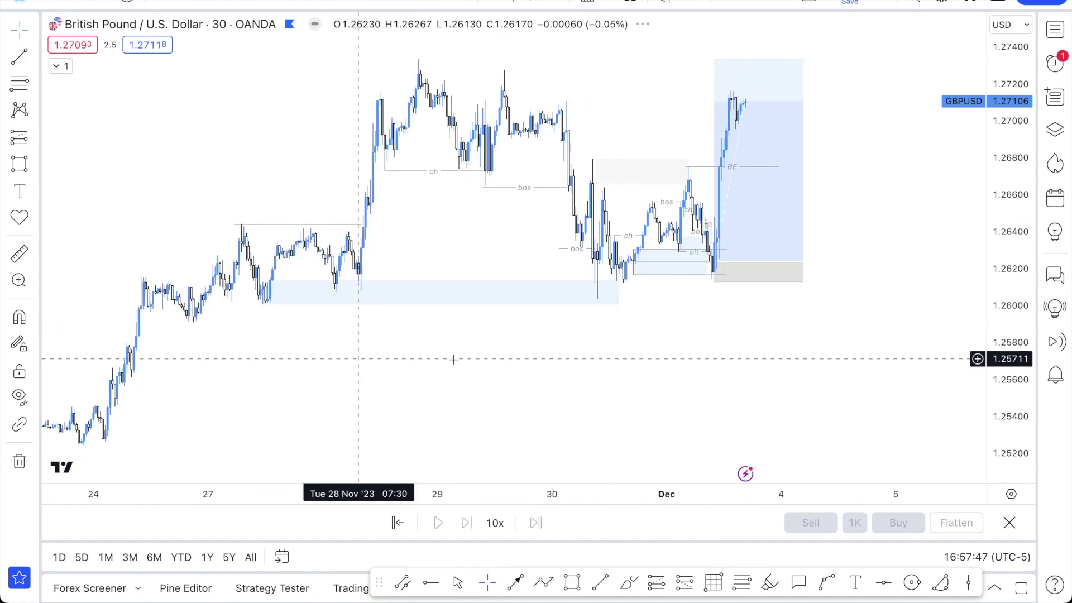
scroll(453, 361, up, 1)
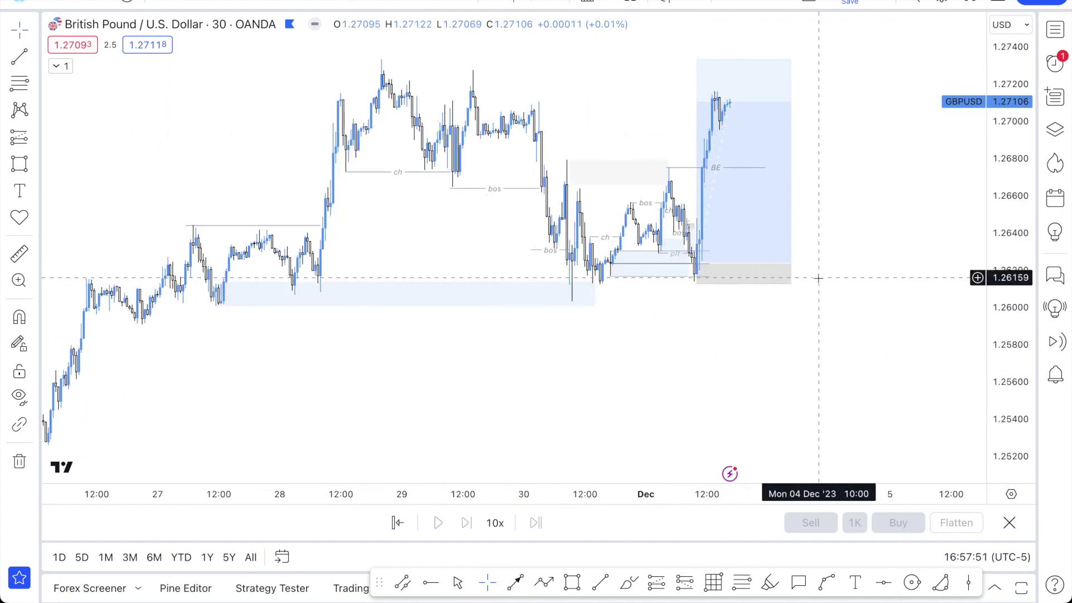
scroll(833, 272, up, 3)
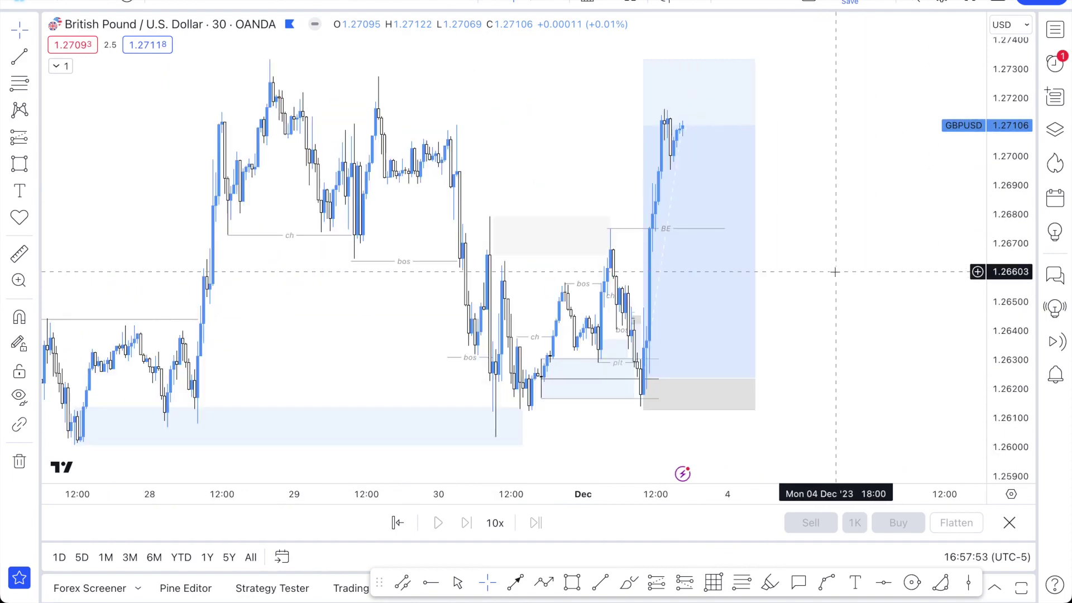
scroll(809, 312, left, 1)
scroll(828, 309, down, 5)
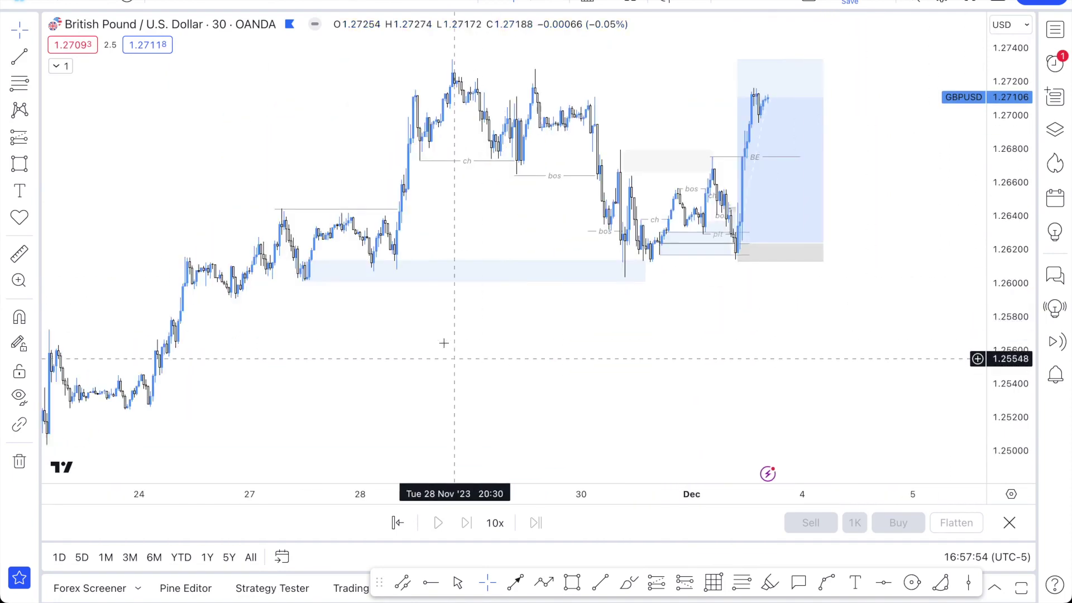
Go back to 3 November 2023 and restart the bar replay from 08:30 on the 30-minute chart.
click(282, 557)
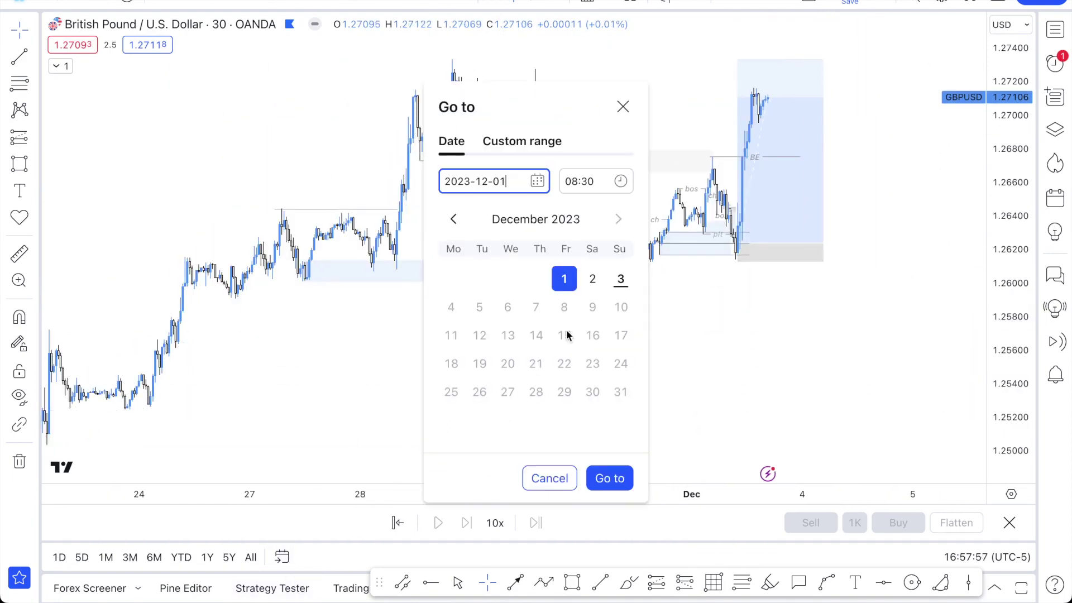
click(454, 218)
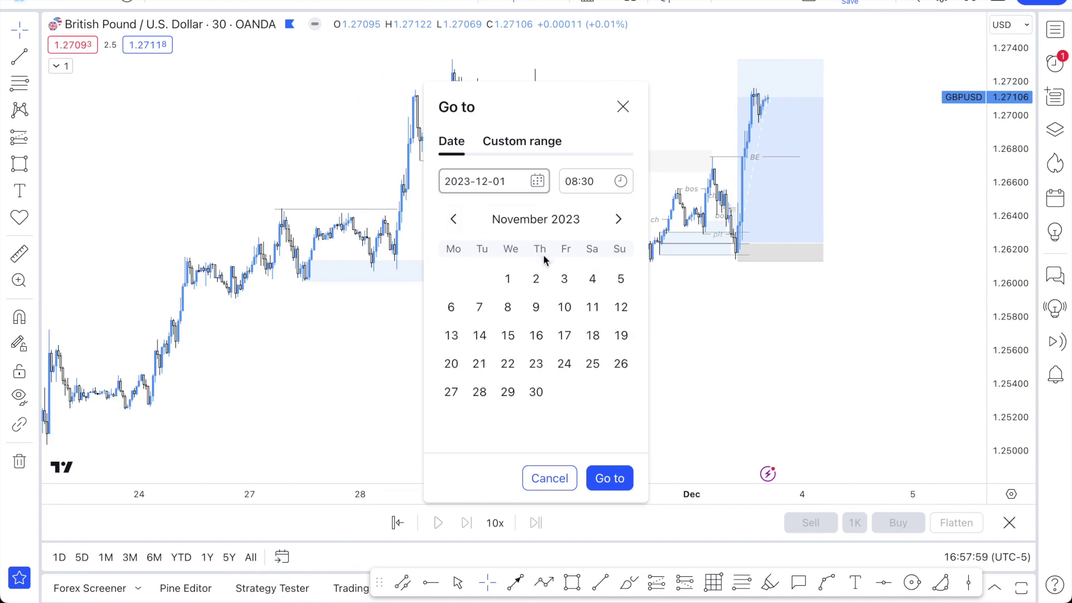
click(630, 475)
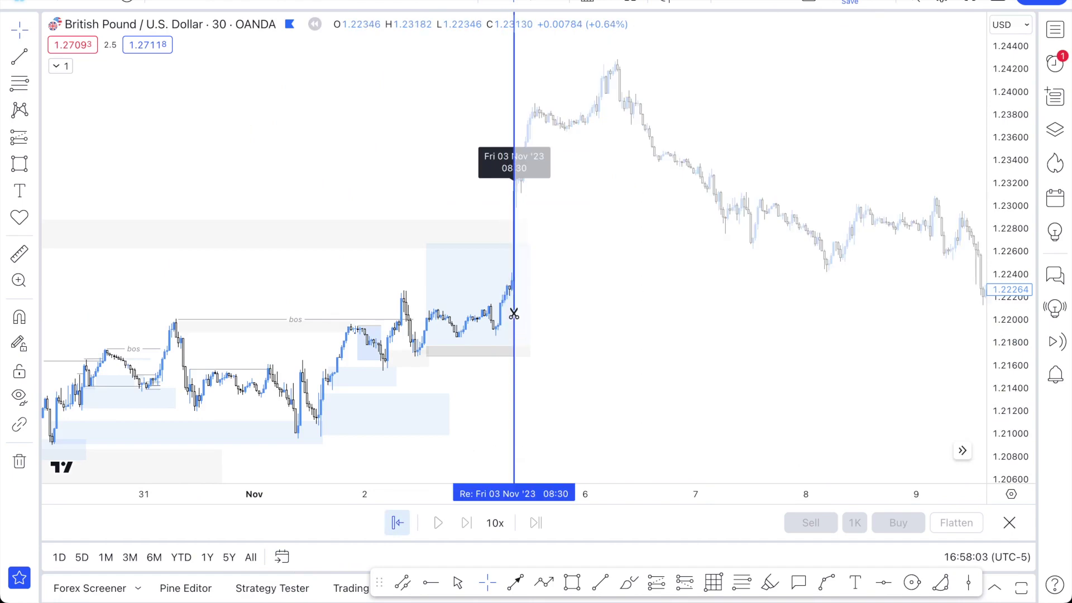
click(514, 307)
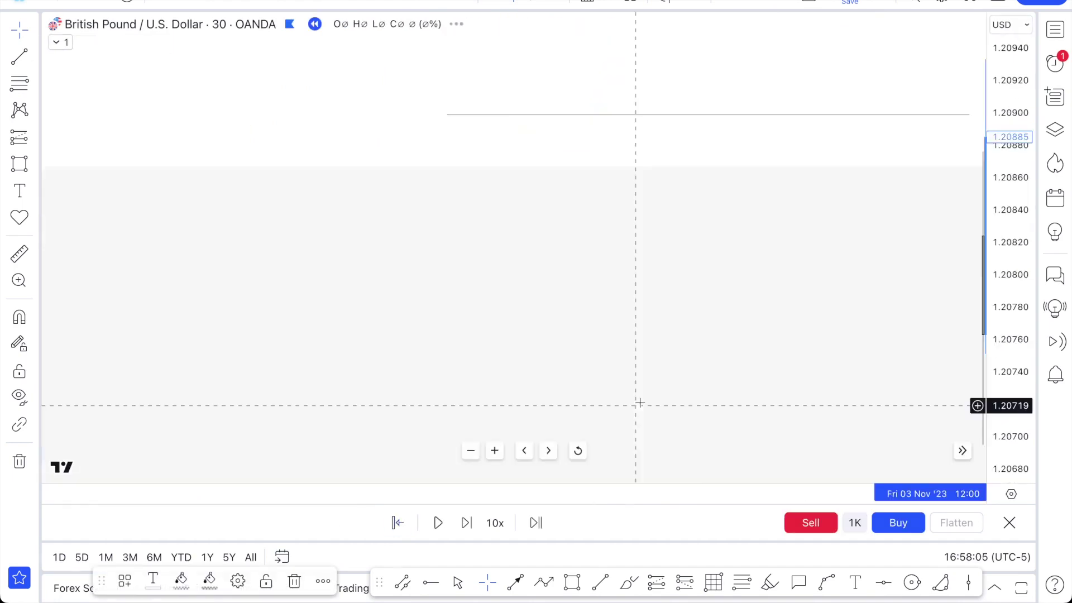
scroll(728, 299, right, 5)
scroll(728, 299, down, 3)
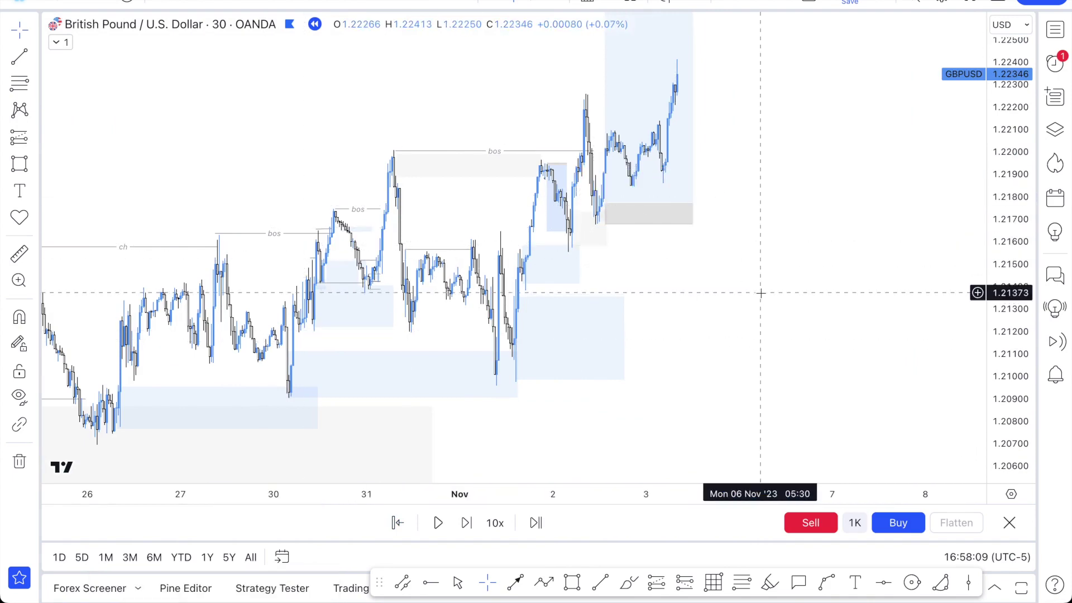
Extend the supply zone that starts at the 23 October high so that it ends at about 10:30 on 6 November.
scroll(762, 292, up, 3)
drag(1025, 200, 965, 275)
drag(786, 328, 687, 391)
scroll(708, 346, down, 7)
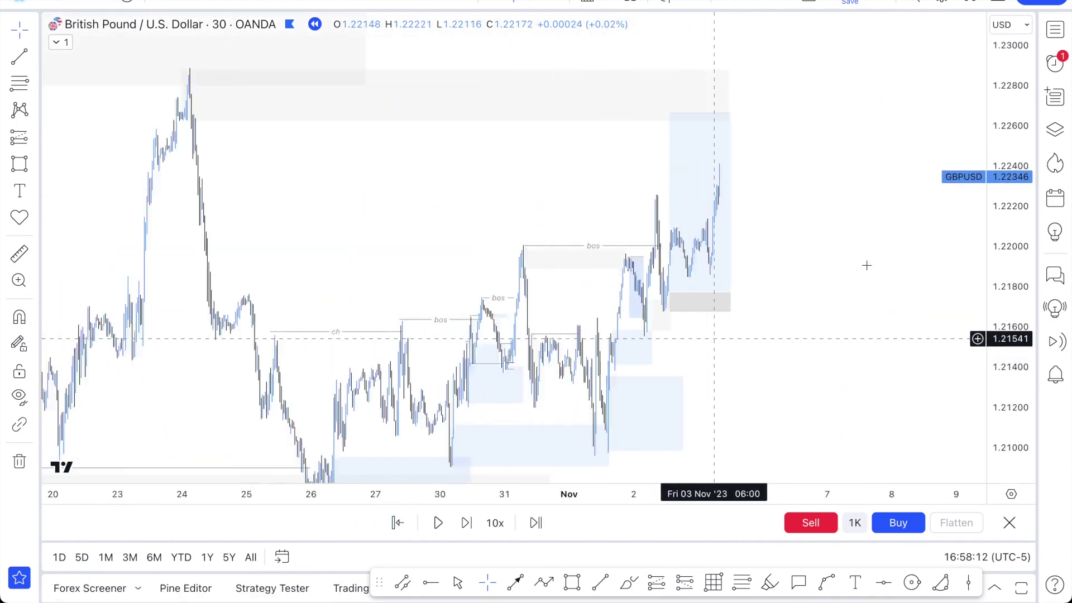
drag(1009, 280, 1009, 413)
drag(823, 327, 696, 340)
scroll(696, 340, down, 3)
drag(997, 313, 997, 245)
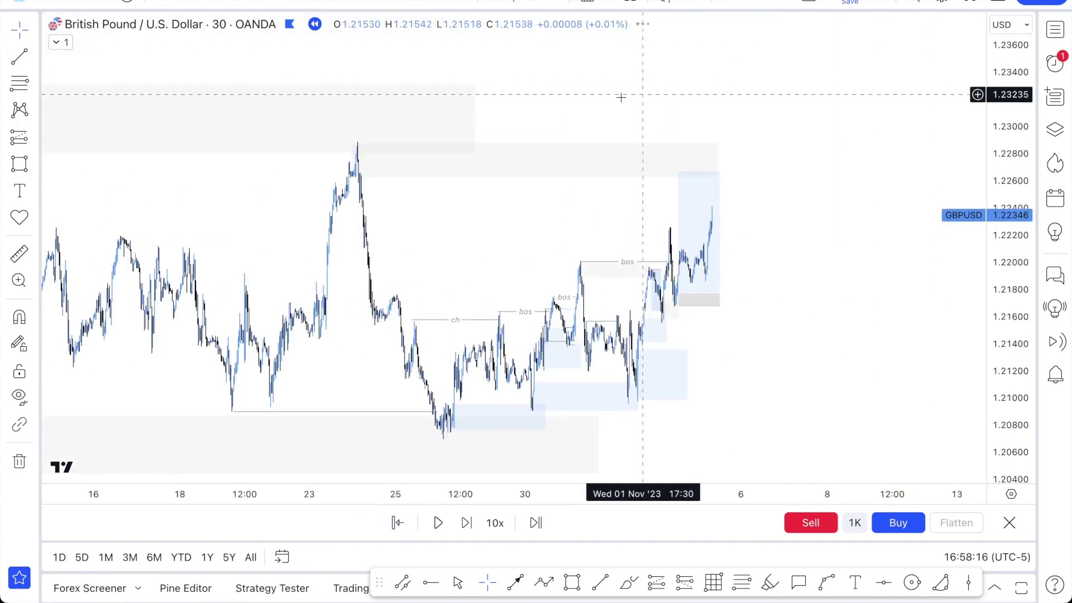
drag(617, 97, 594, 94)
drag(706, 158, 737, 158)
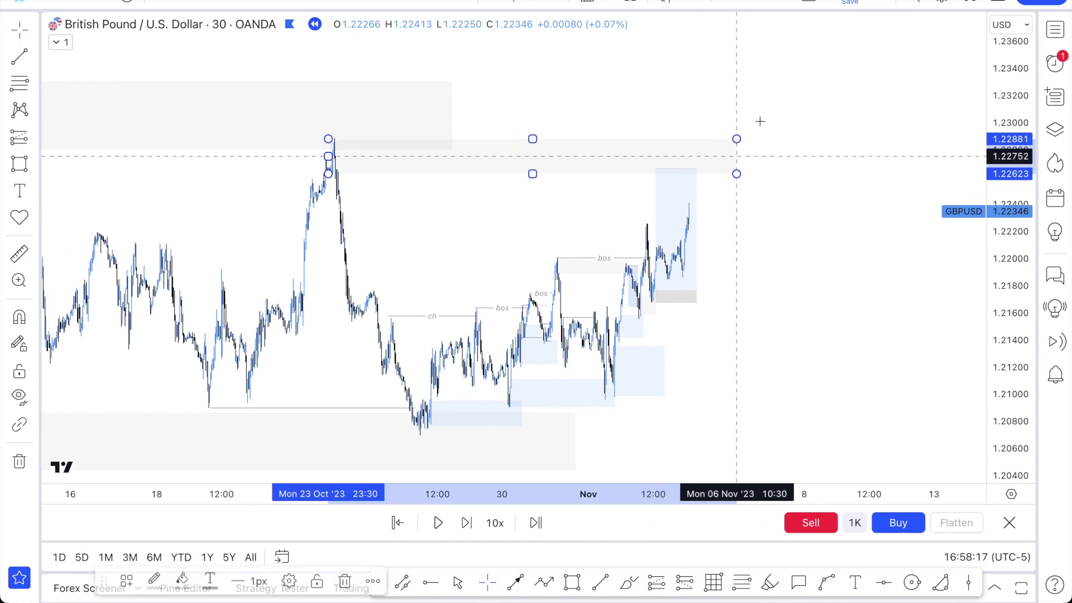
click(756, 121)
Move the horizontal structure line spanning 9 to 12 October to the 1.21664 level.
scroll(782, 162, down, 6)
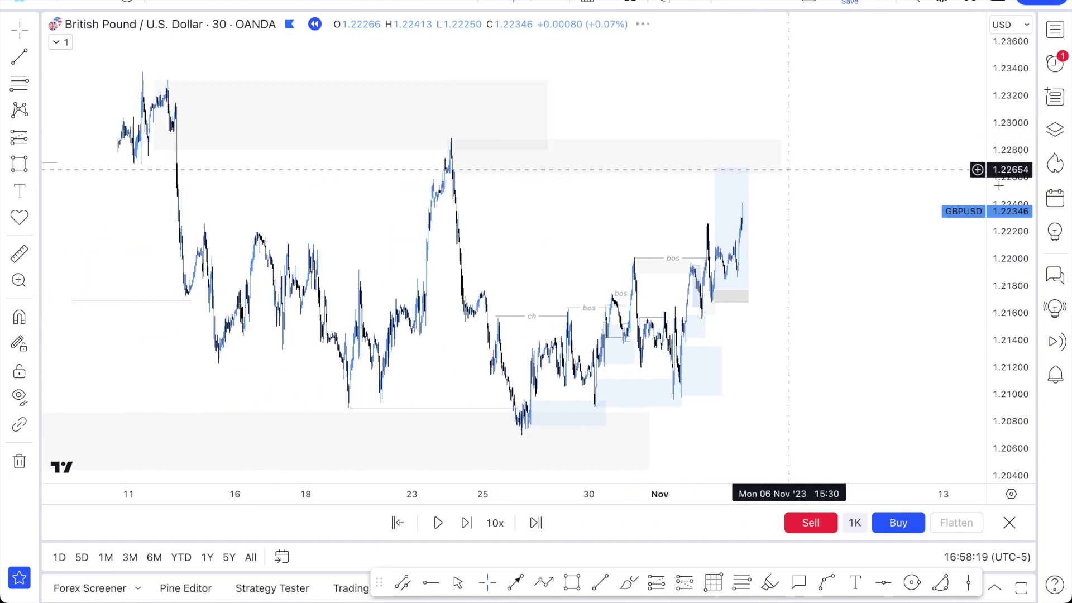
scroll(848, 380, down, 4)
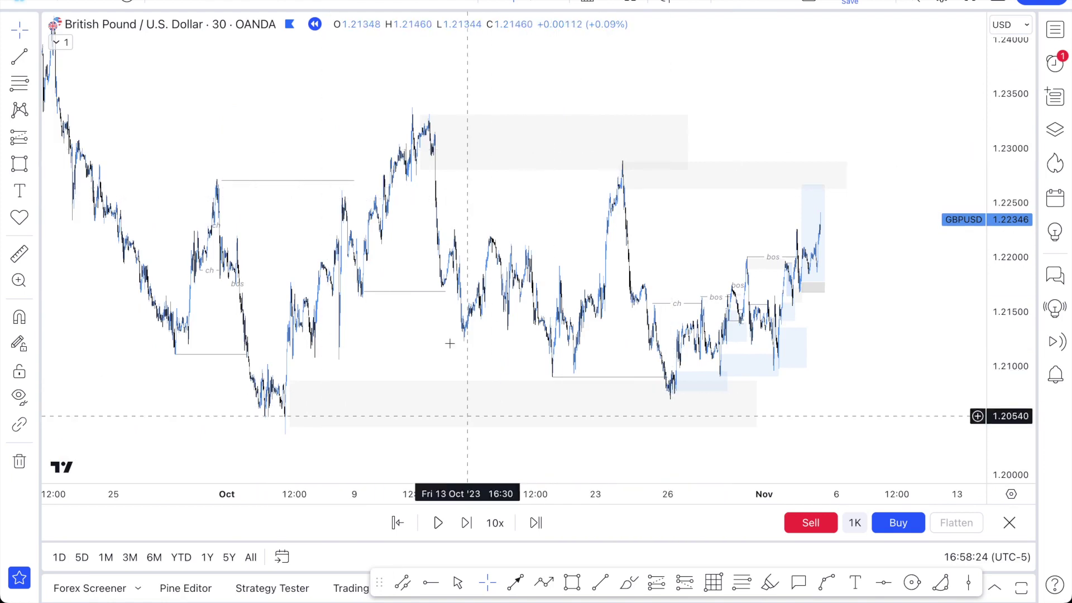
click(384, 295)
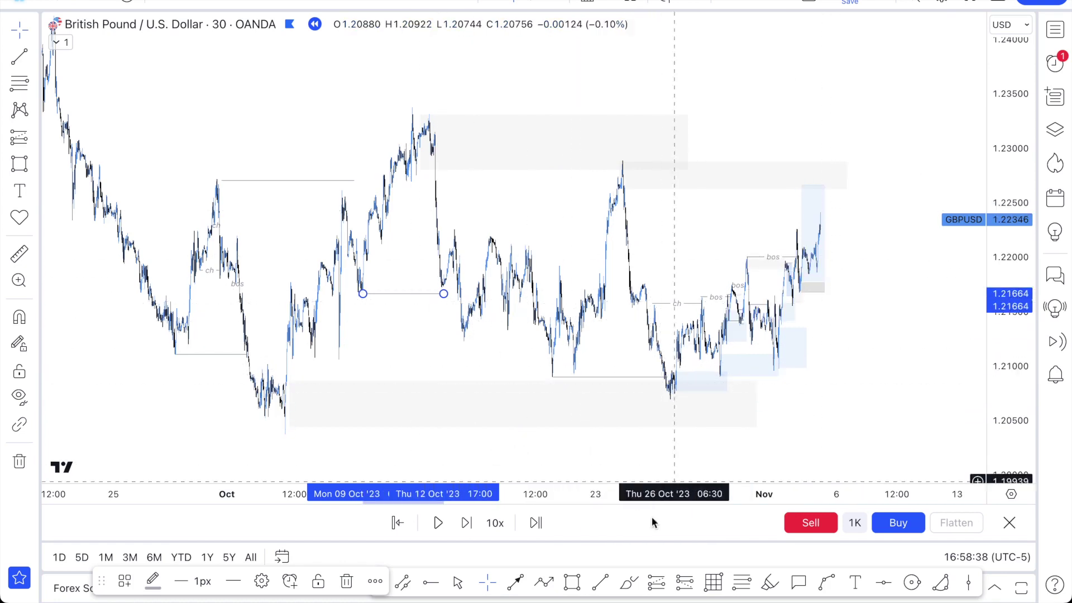
Sketch a brush path from the current price up into the 23 October supply zone and down to about 1.2090, and remove it.
click(625, 585)
click(826, 181)
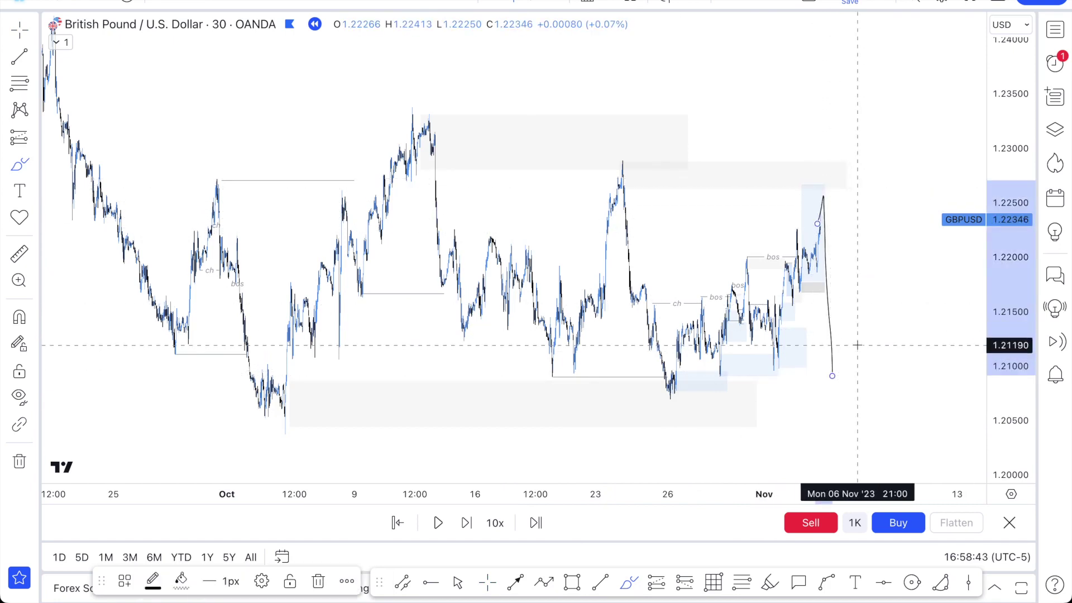
key(Escape)
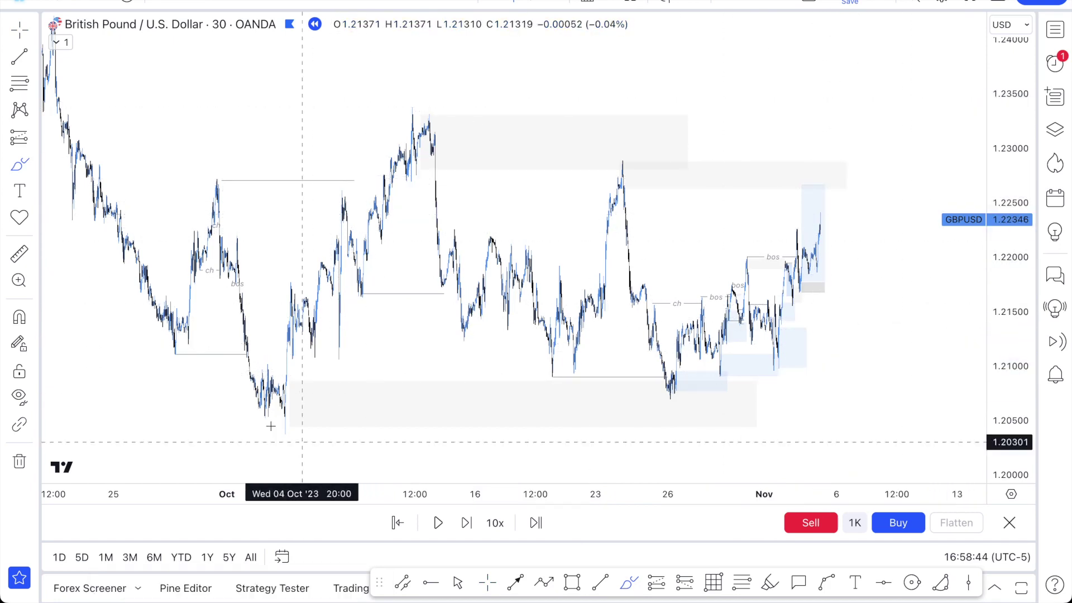
Brush over the early-October structure levels and the swing from the 12 October high up to about 1.2332, and remove the strokes.
drag(194, 350, 242, 352)
drag(251, 172, 386, 169)
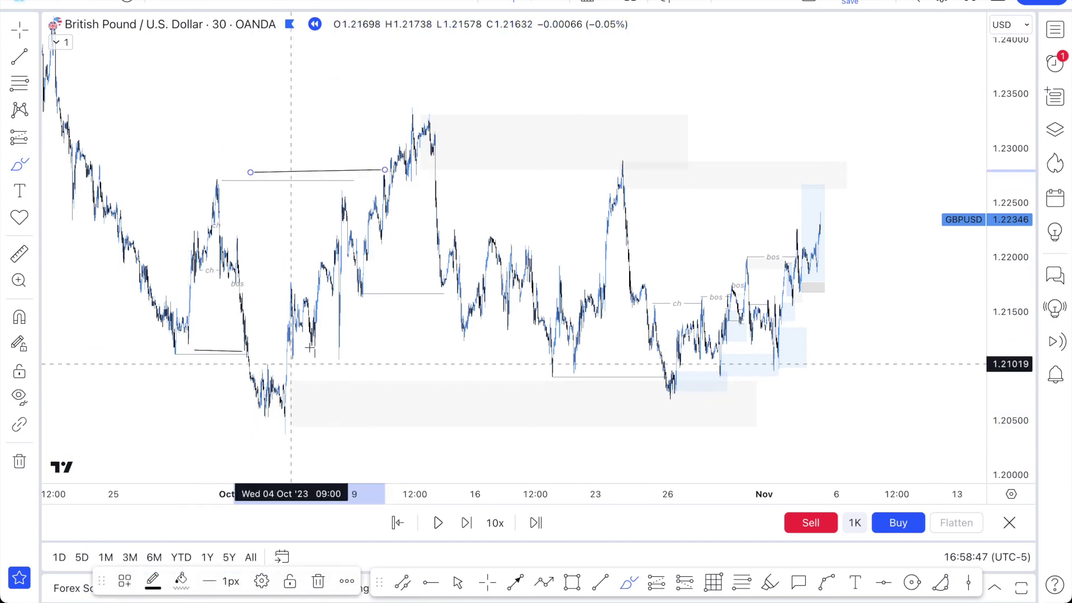
drag(307, 347, 53, 338)
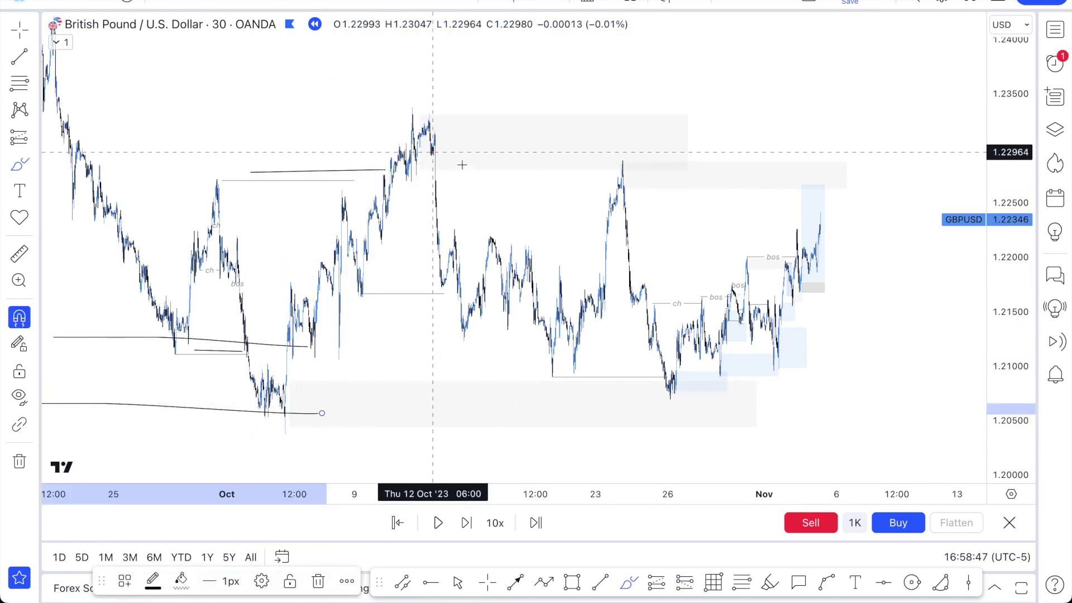
key(Escape)
click(415, 157)
click(850, 113)
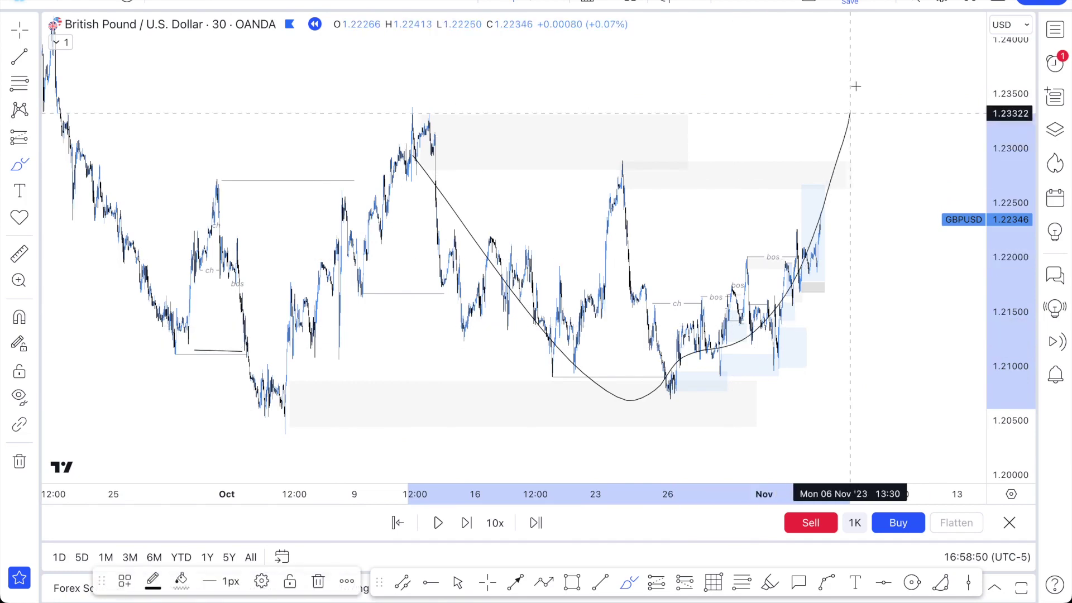
key(ctrl+z)
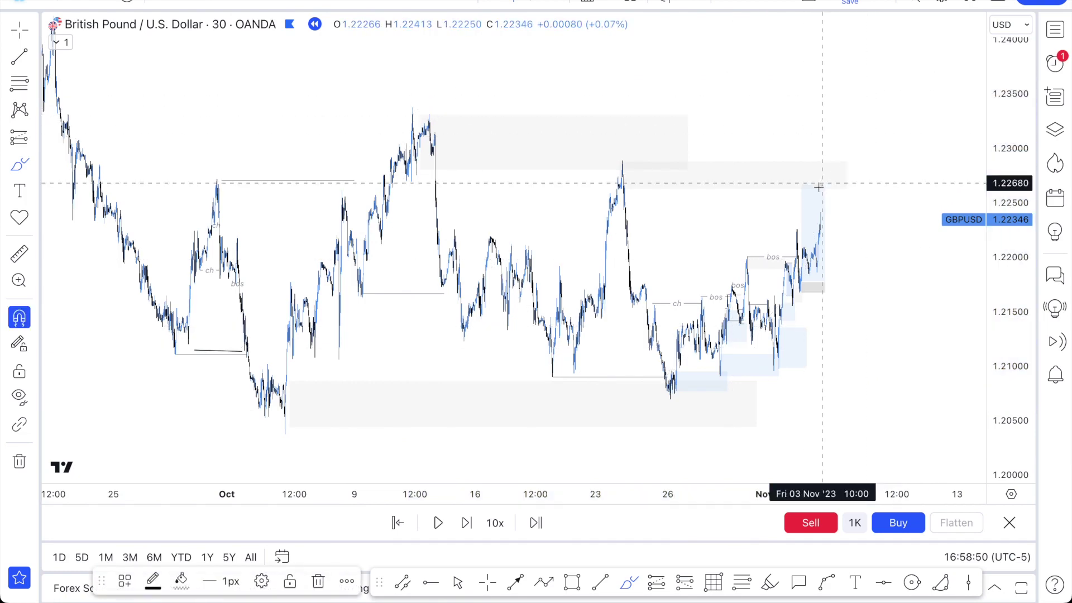
Draw a structure line at the 2 November high, about 1.2226, across to the 3 November candles that break it.
scroll(630, 244, right, 10)
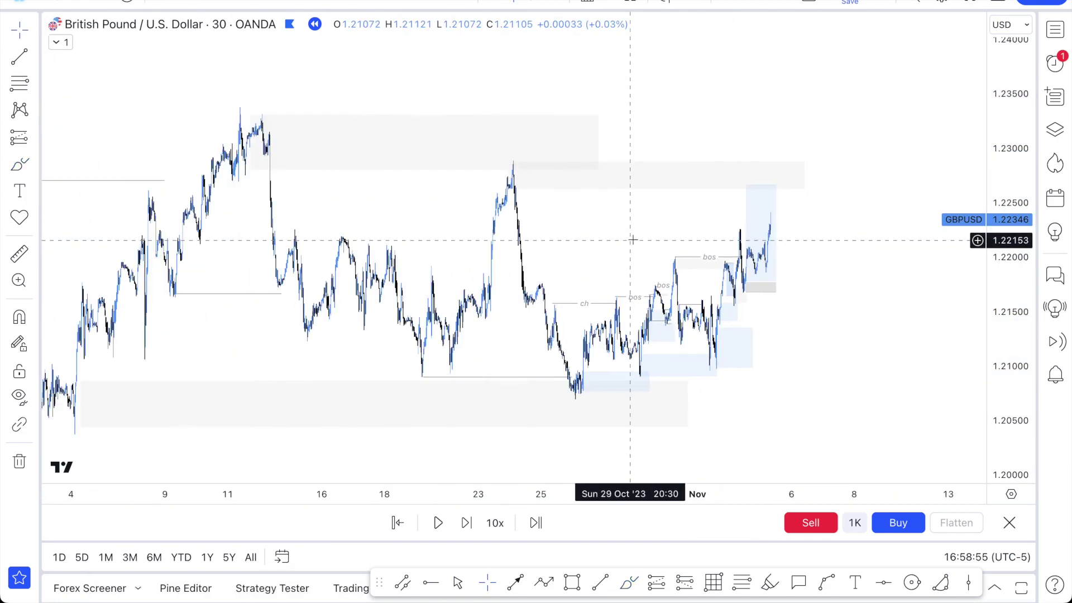
drag(999, 335, 962, 127)
scroll(750, 317, up, 2)
drag(860, 361, 869, 375)
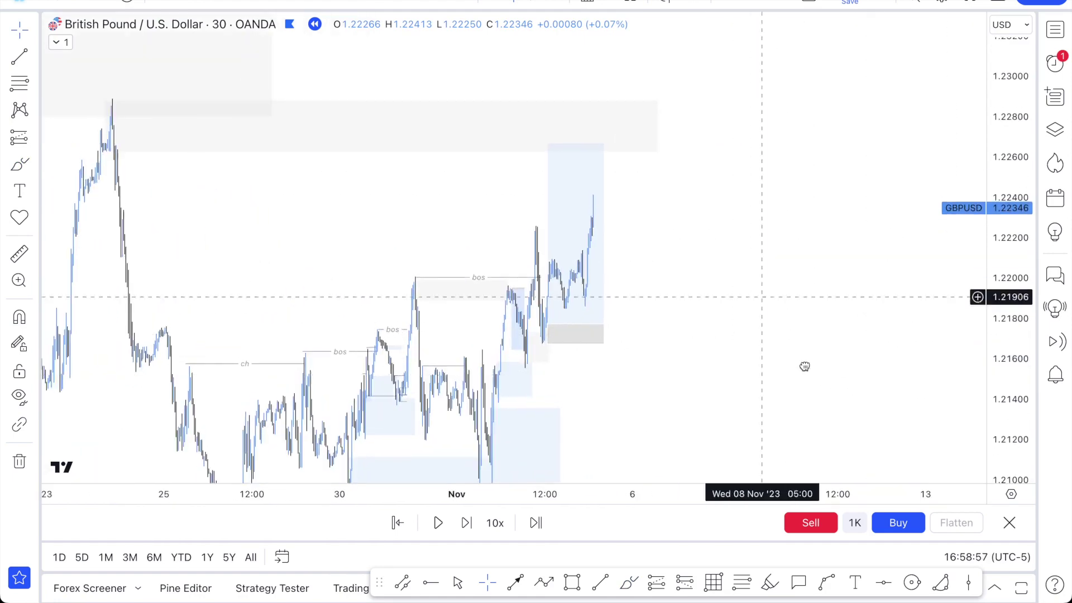
drag(764, 295, 805, 363)
drag(529, 180, 621, 108)
drag(419, 267, 479, 124)
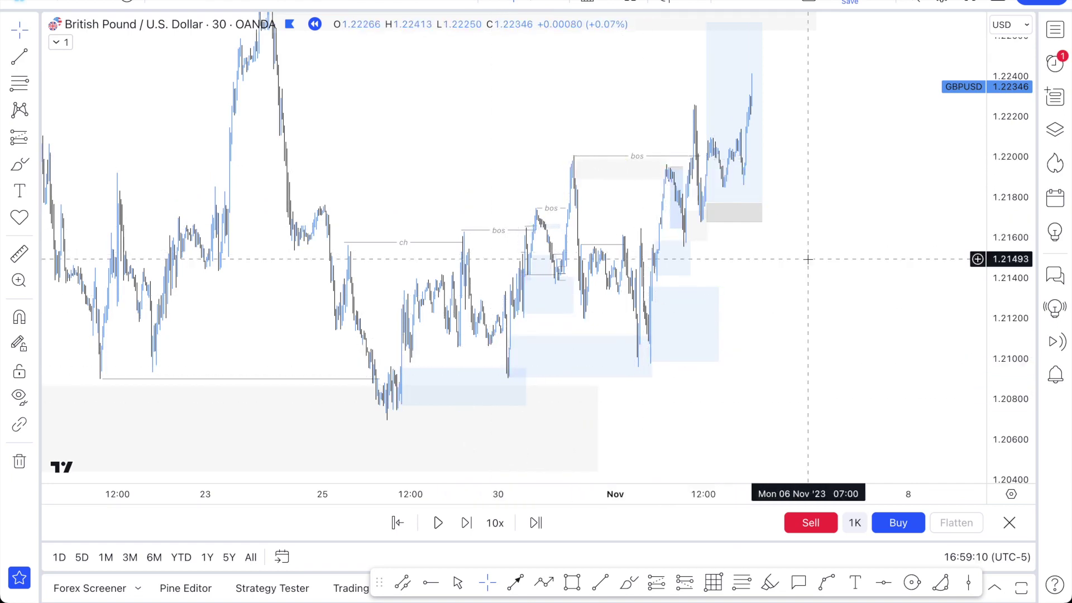
scroll(806, 256, down, 3)
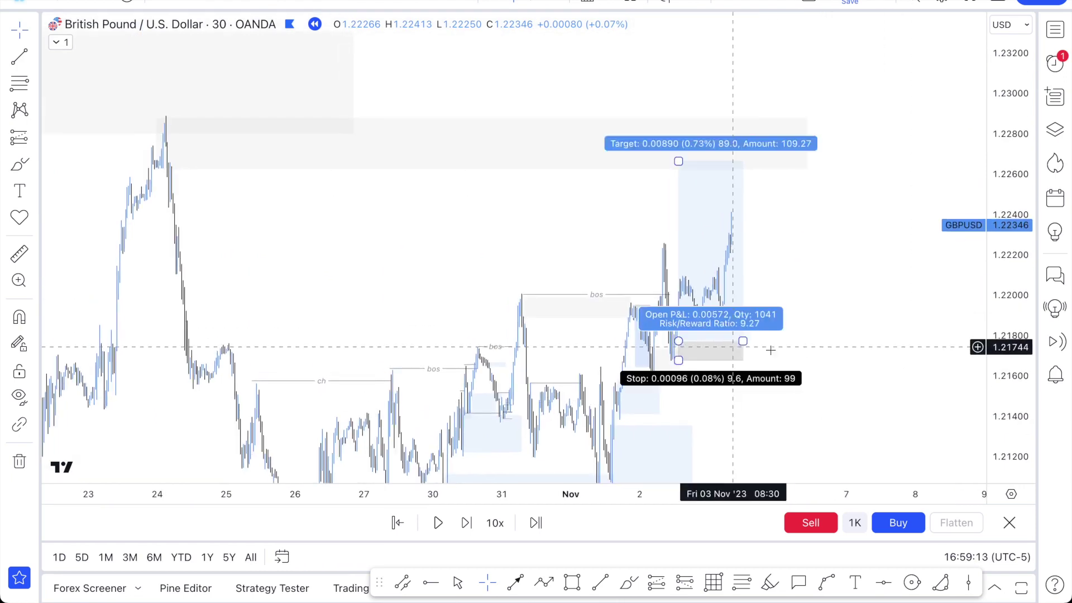
drag(819, 327, 818, 313)
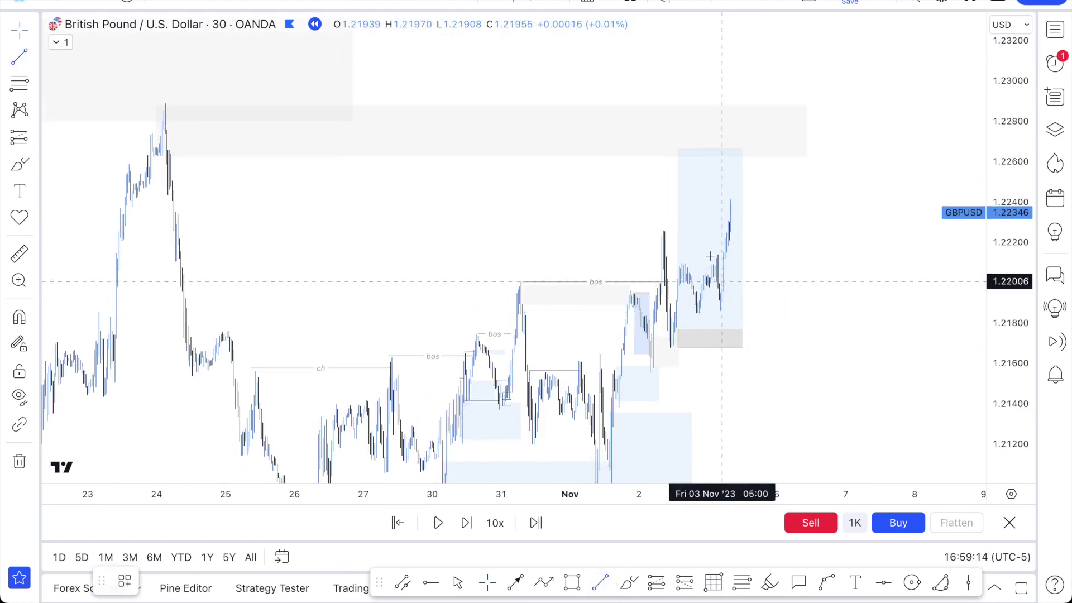
click(665, 229)
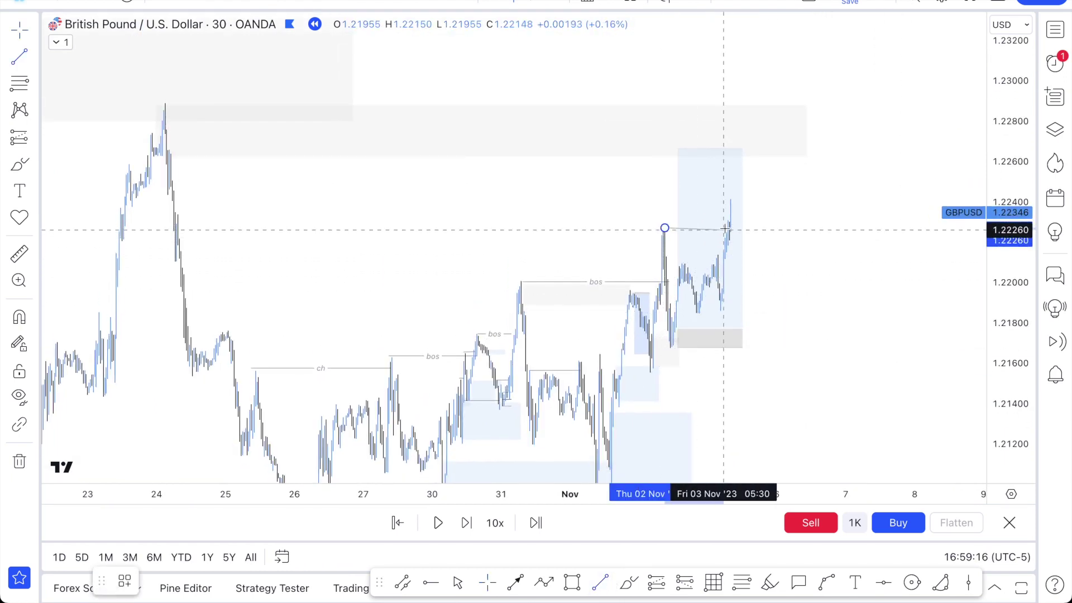
click(728, 228)
Extend the demand zone at the 1 November lows so that it ends at about 19:30 on 6 November.
drag(812, 250, 736, 153)
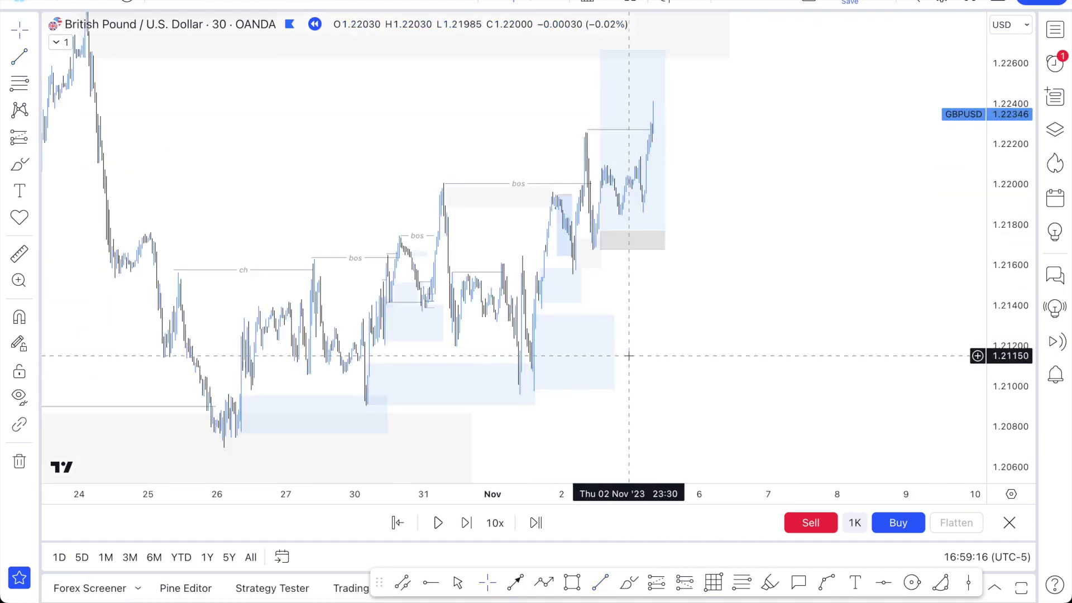
drag(614, 352, 759, 350)
click(766, 194)
Shorten the supply zone that starts at the 23 October high so that it ends at about 08:30 on 6 November.
scroll(799, 220, up, 1)
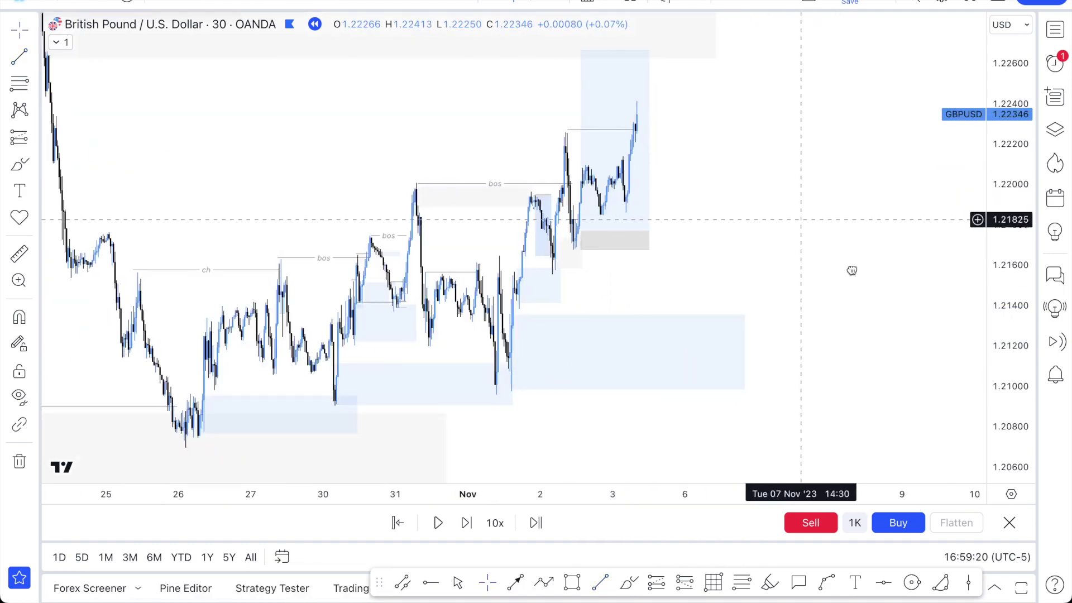
drag(698, 153, 740, 235)
scroll(737, 232, up, 2)
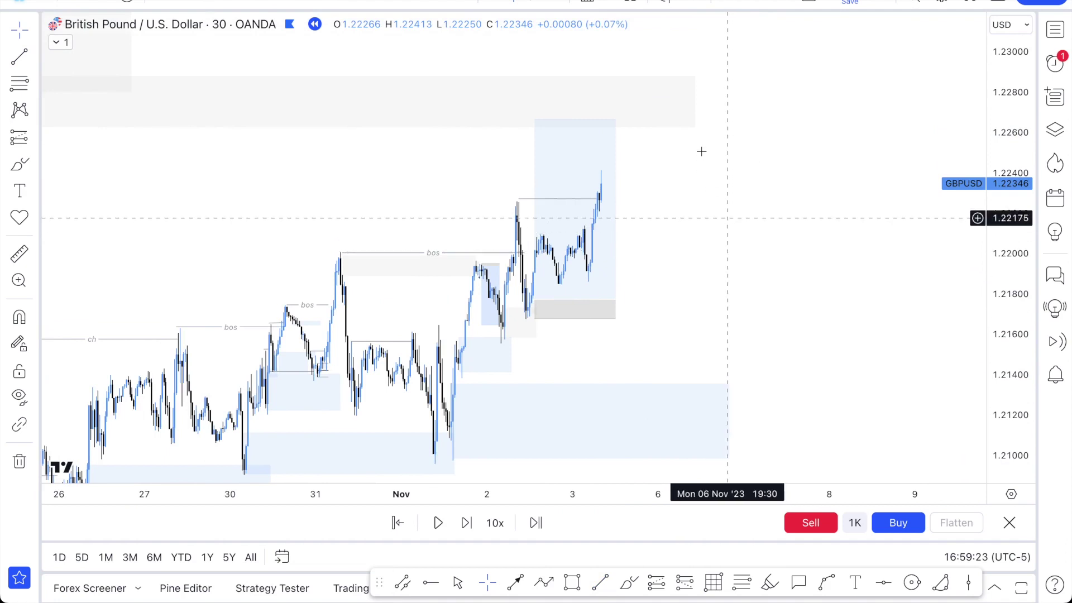
scroll(723, 263, left, 5)
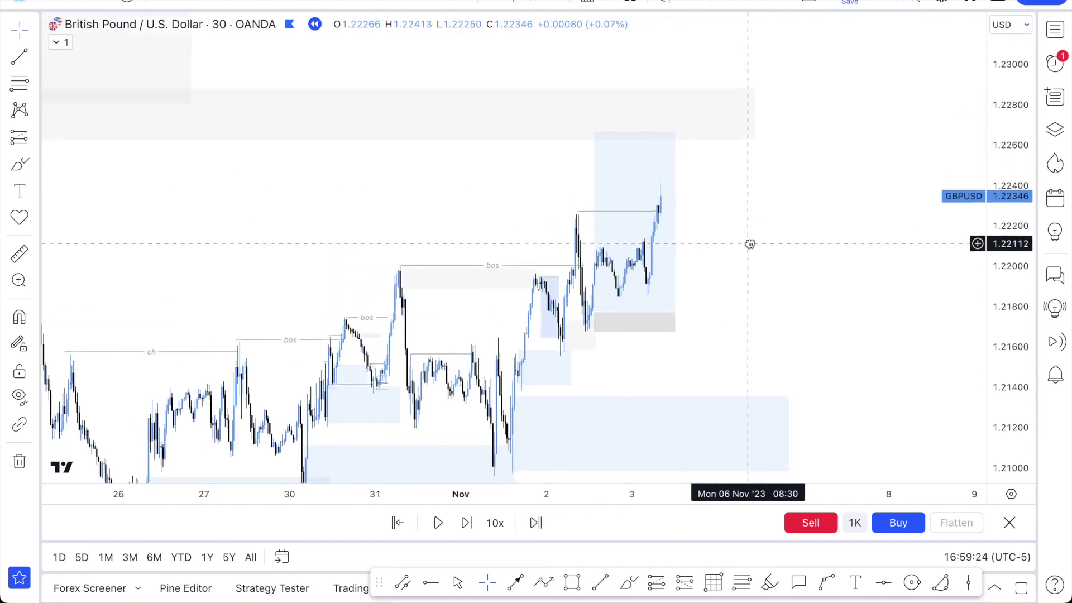
scroll(751, 243, down, 2)
drag(780, 113, 774, 114)
click(785, 192)
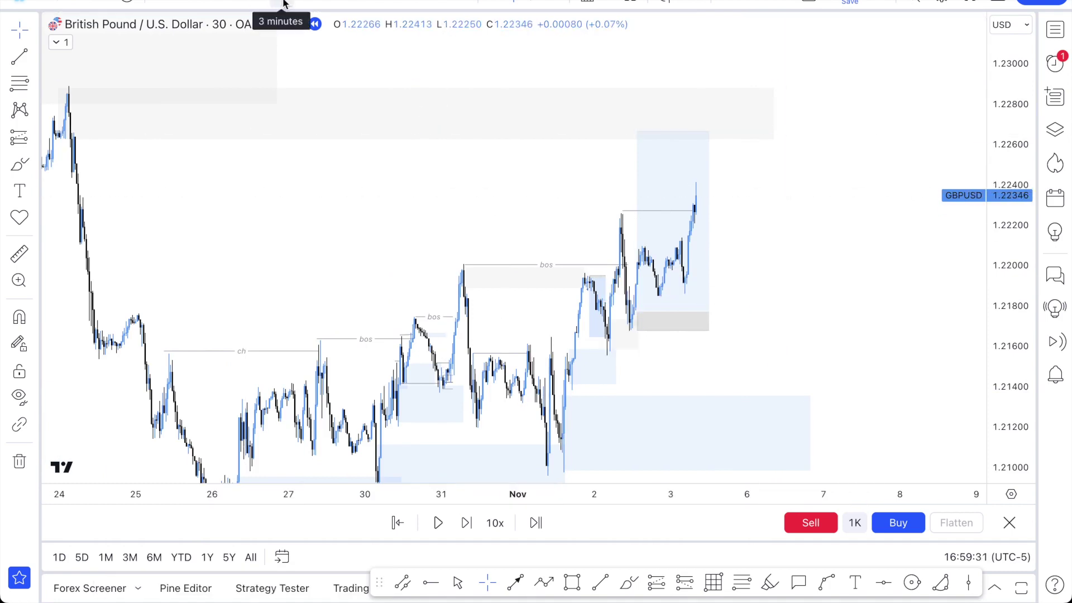
Switch to the 3-minute chart and frame the long position together with the 2 November high and its structure line.
click(283, 2)
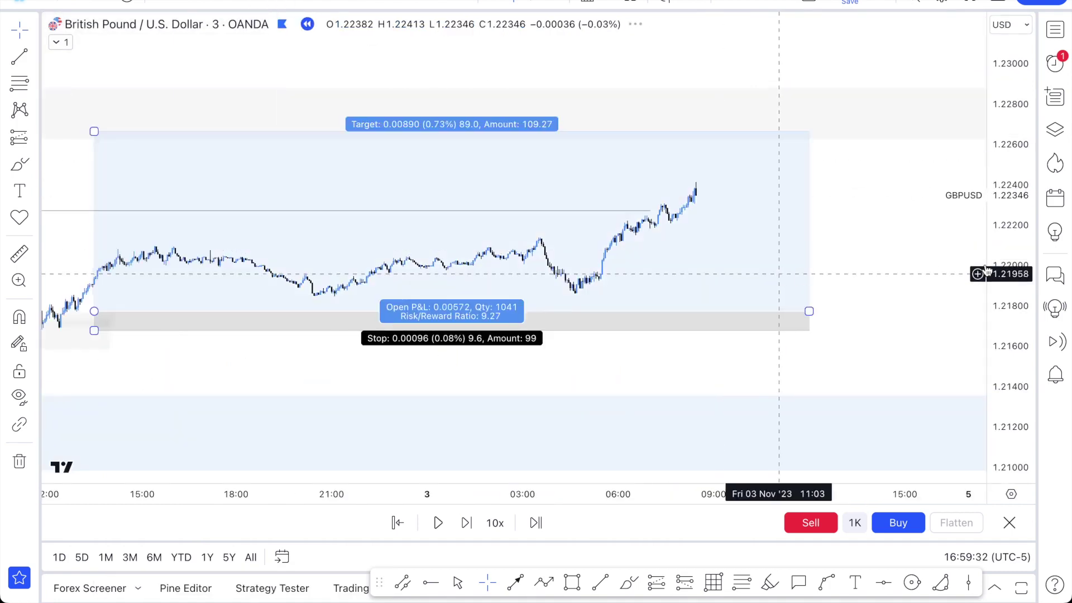
drag(983, 109, 977, 72)
drag(923, 239, 771, 332)
scroll(854, 325, down, 5)
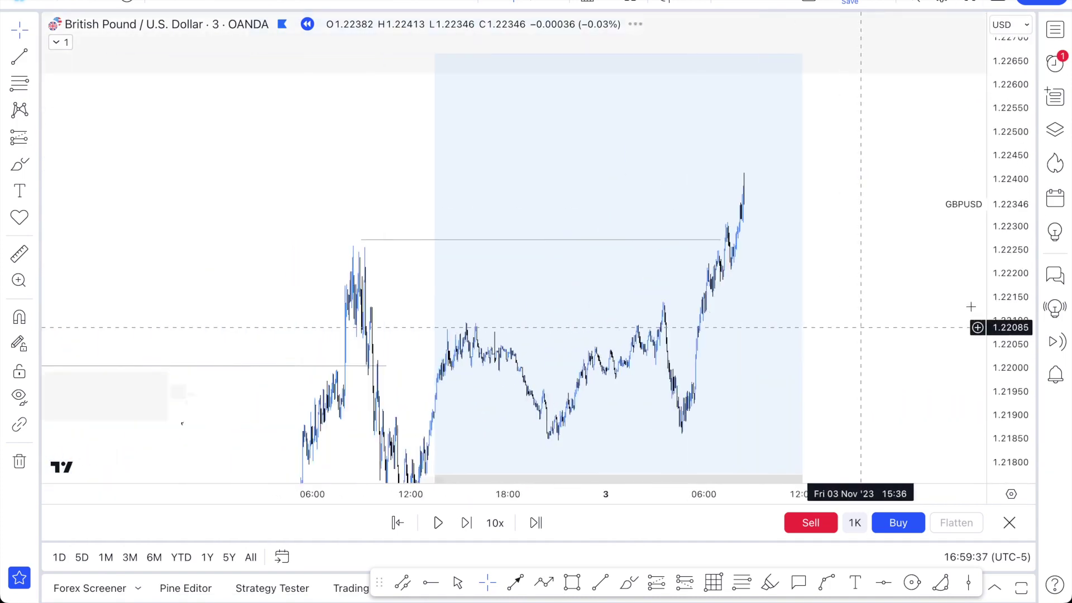
drag(995, 342, 994, 400)
drag(894, 333, 851, 325)
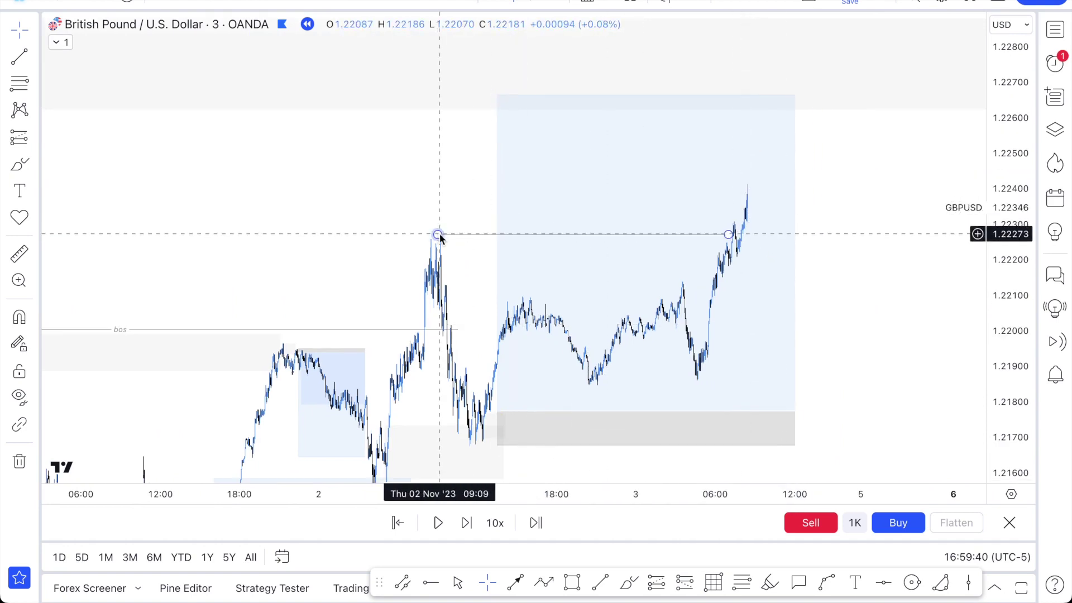
drag(437, 235, 455, 217)
click(443, 194)
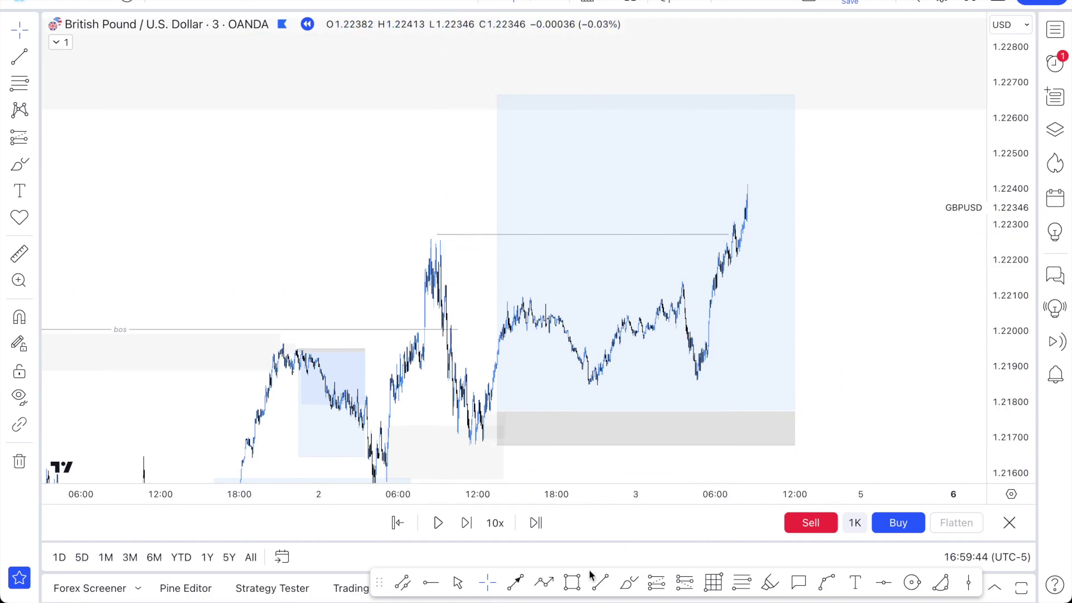
Draw a demand rectangle from 1.21996 to 1.21871, spanning 3 November 04:21 to about 5 November 18:27, and apply the D template.
click(694, 332)
click(703, 376)
drag(703, 355, 880, 354)
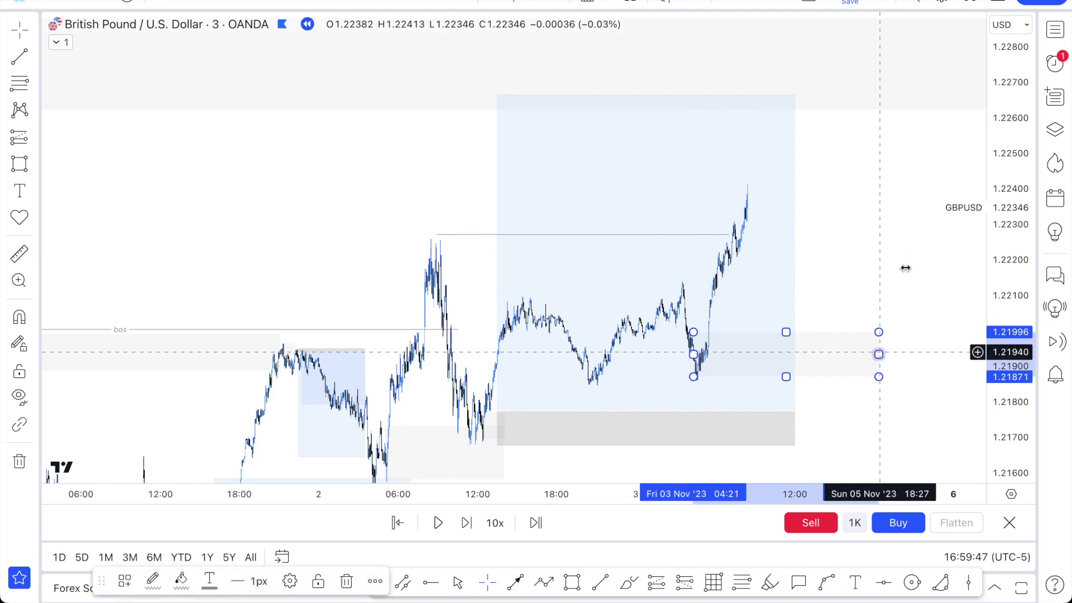
right_click(878, 333)
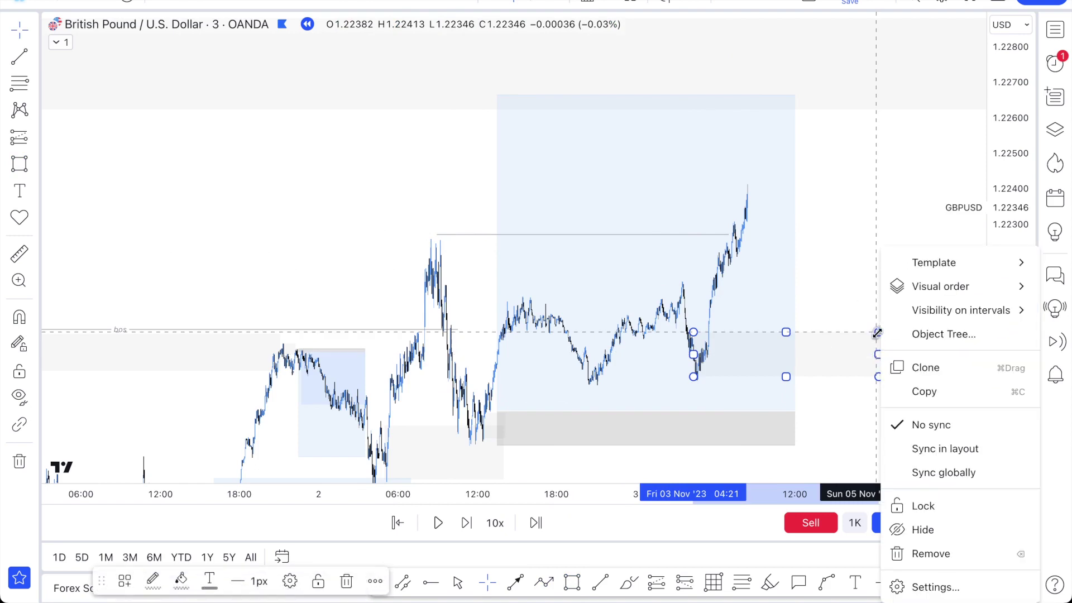
mouse_move(966, 265)
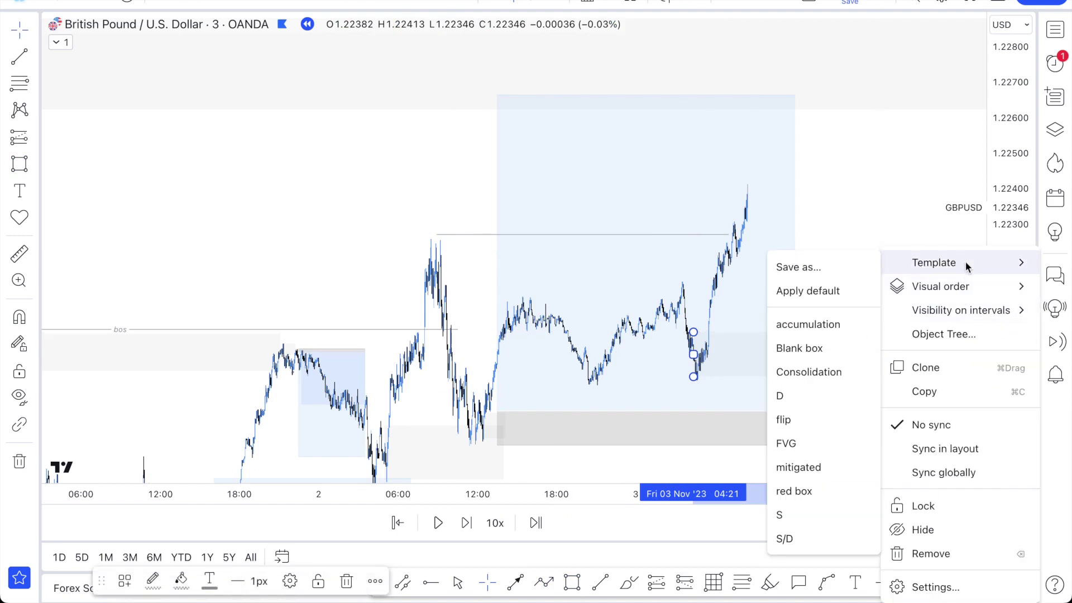
click(829, 393)
Shorten the long position so that it ends at about 08:10 on 3 November.
drag(790, 204, 719, 200)
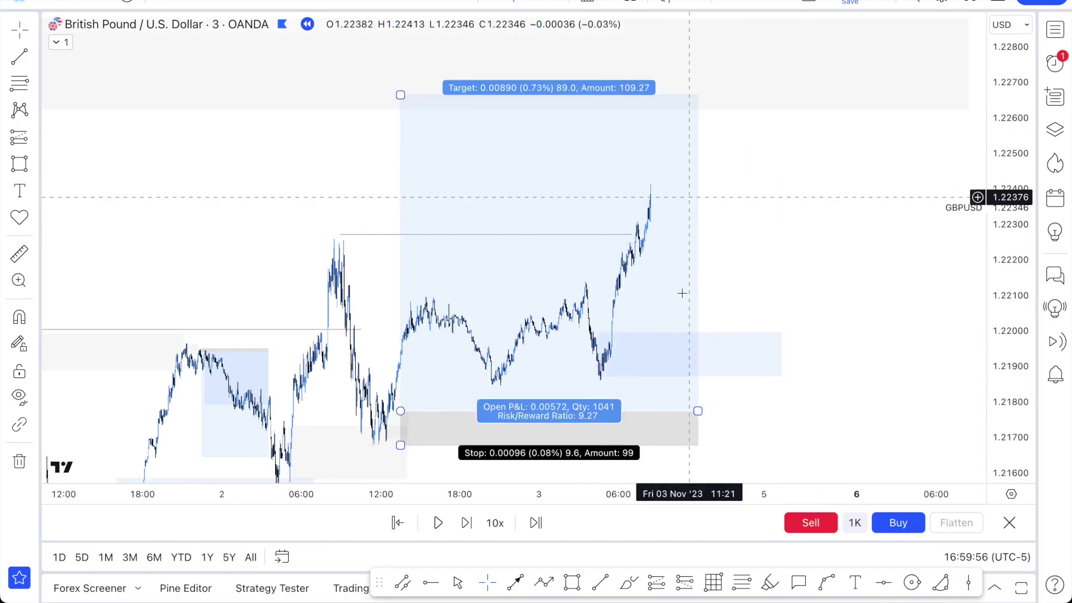
drag(698, 411, 647, 412)
click(745, 270)
drag(758, 272, 778, 297)
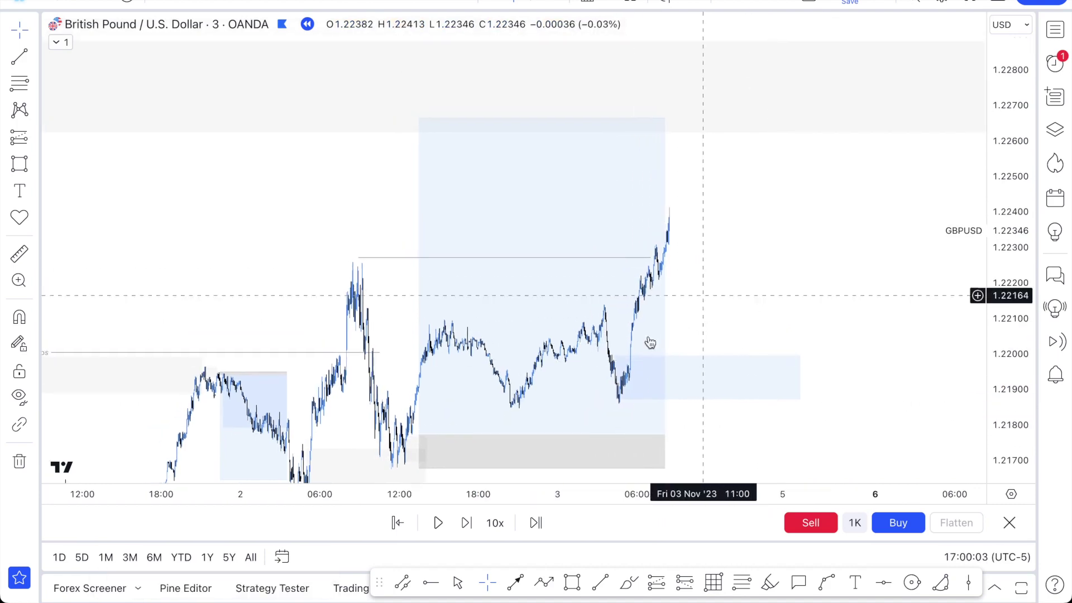
click(665, 258)
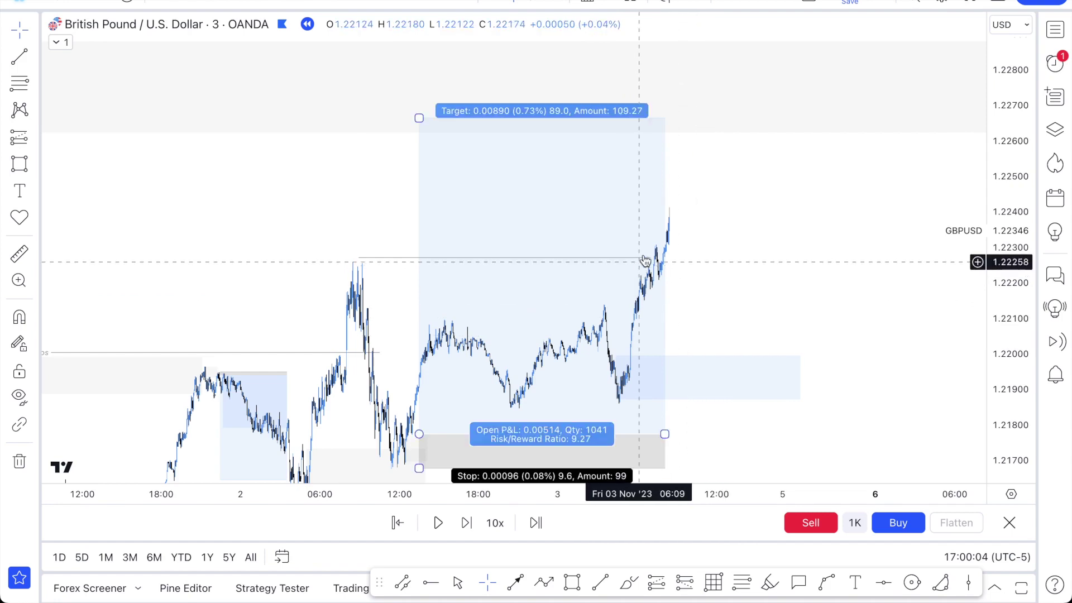
click(668, 243)
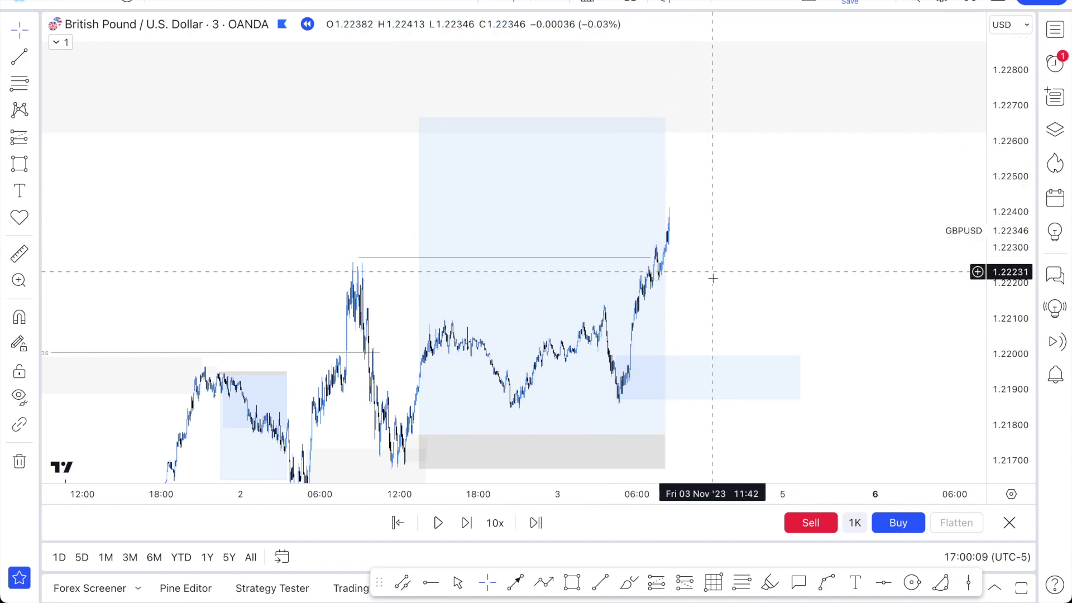
Try a rectangle around the last 3 November bars from 1.22417 down to about 1.2234, and discard it.
scroll(714, 278, up, 5)
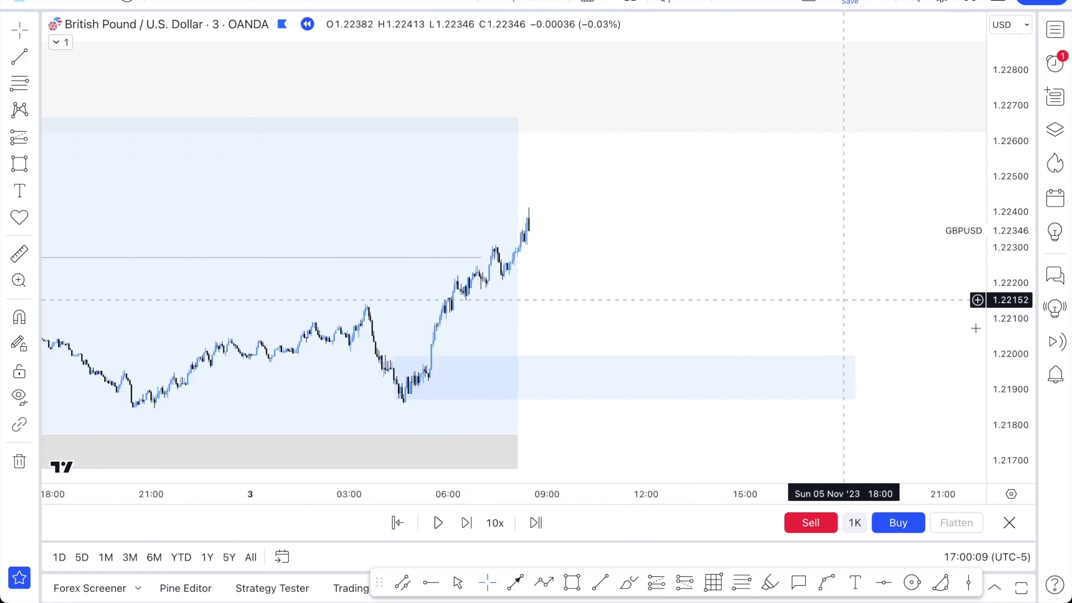
drag(1027, 357, 1019, 209)
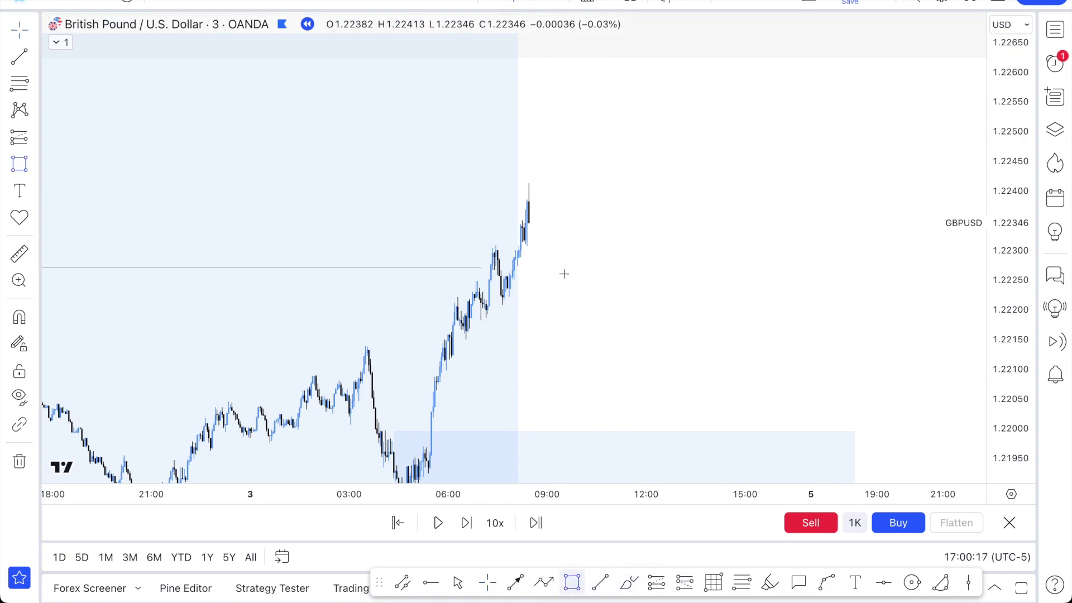
drag(518, 181, 565, 228)
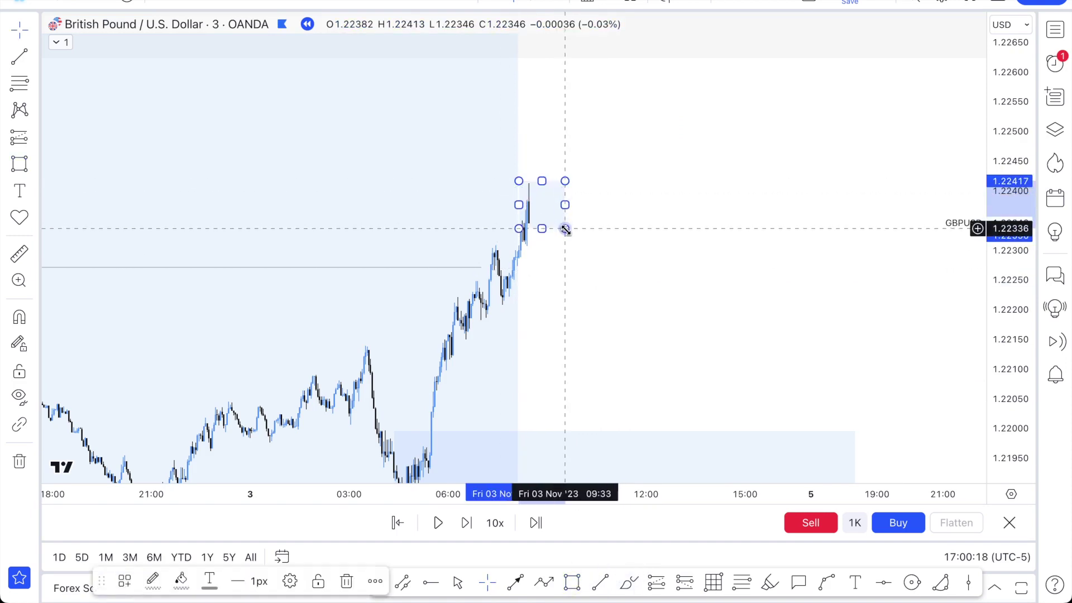
key(BackSpace)
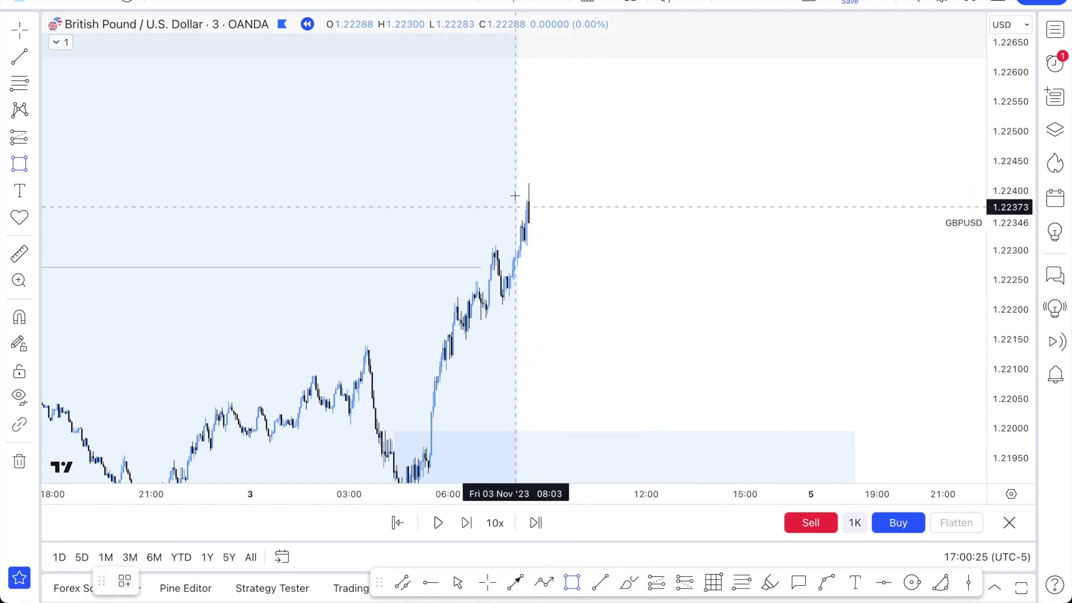
Mark the latest 3 November bars between 1.22415 and 1.22293 with a rectangle using the red box template, and delete it.
drag(516, 181, 560, 254)
right_click(560, 254)
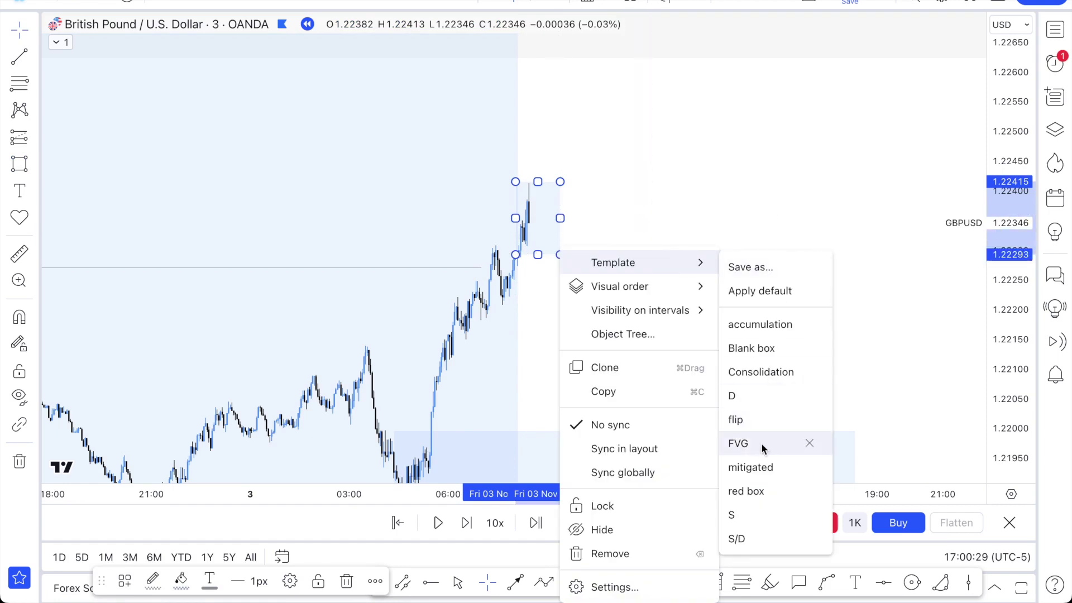
click(759, 492)
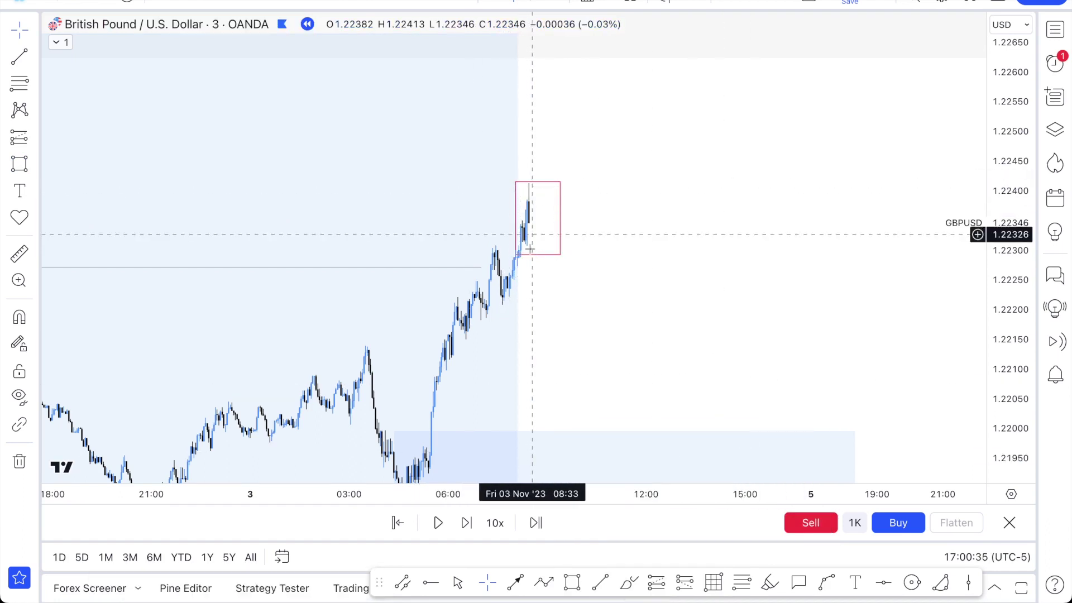
click(560, 254)
key(Delete)
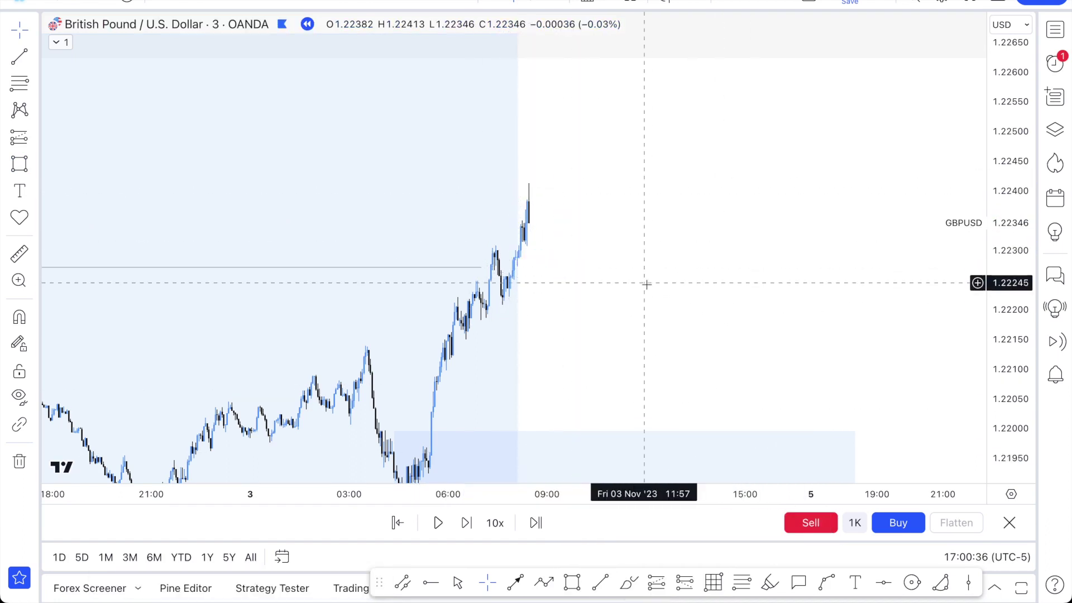
Draw a level trend line at about 1.22309 from the 3 November high near 07:27 to 08:12, where price breaks above it.
scroll(645, 286, up, 2)
click(600, 582)
scroll(425, 257, up, 2)
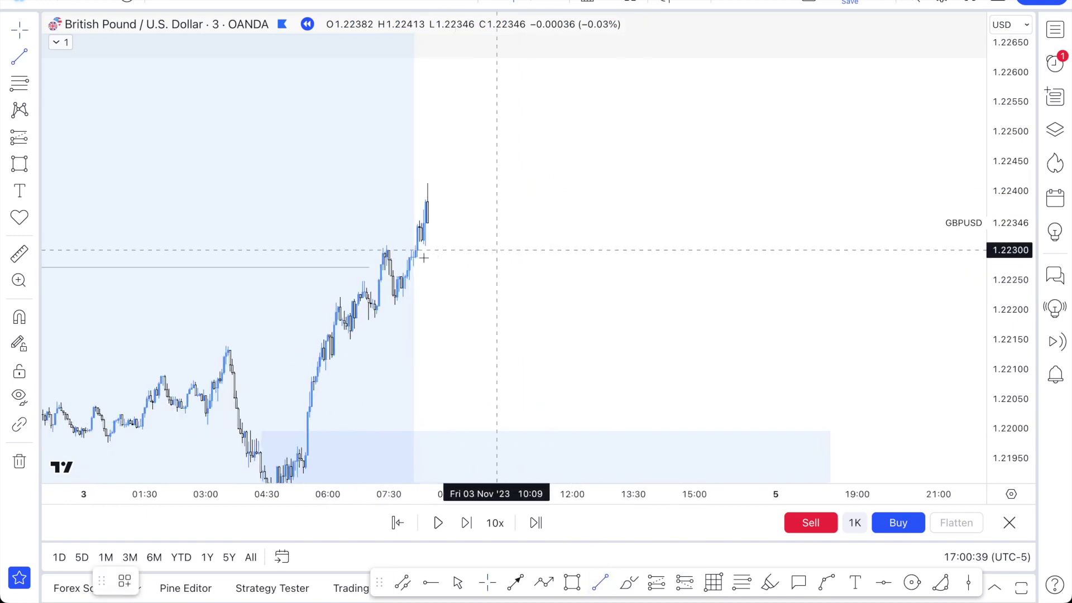
click(399, 245)
click(434, 246)
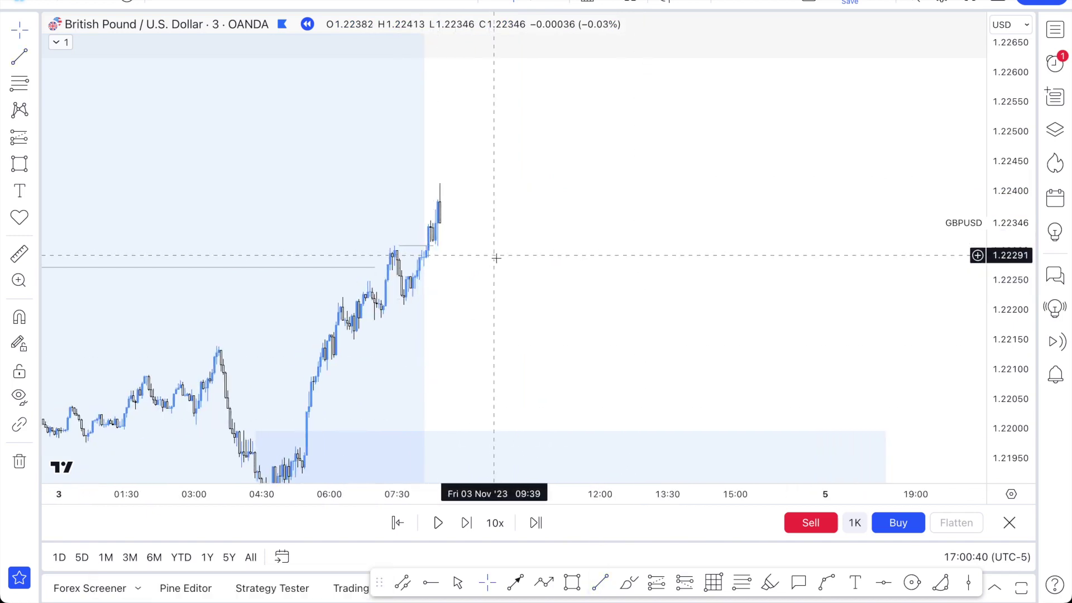
drag(406, 250, 404, 245)
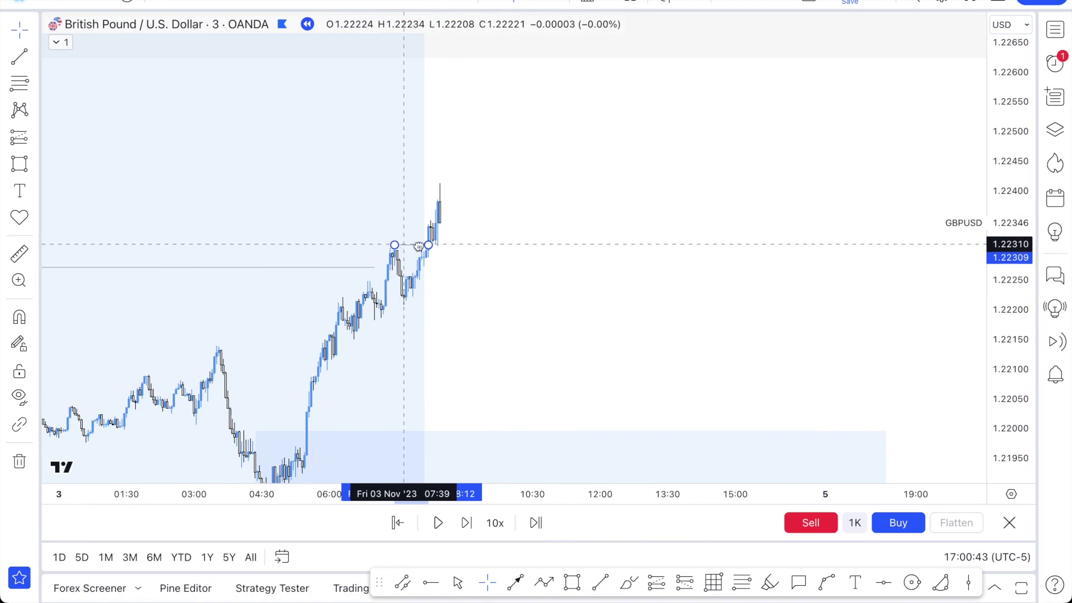
click(565, 283)
Draw a demand rectangle from 1.22290 to 1.22240, spanning 07:57 to 11:00 on 3 November, and apply the D template.
scroll(517, 340, up, 4)
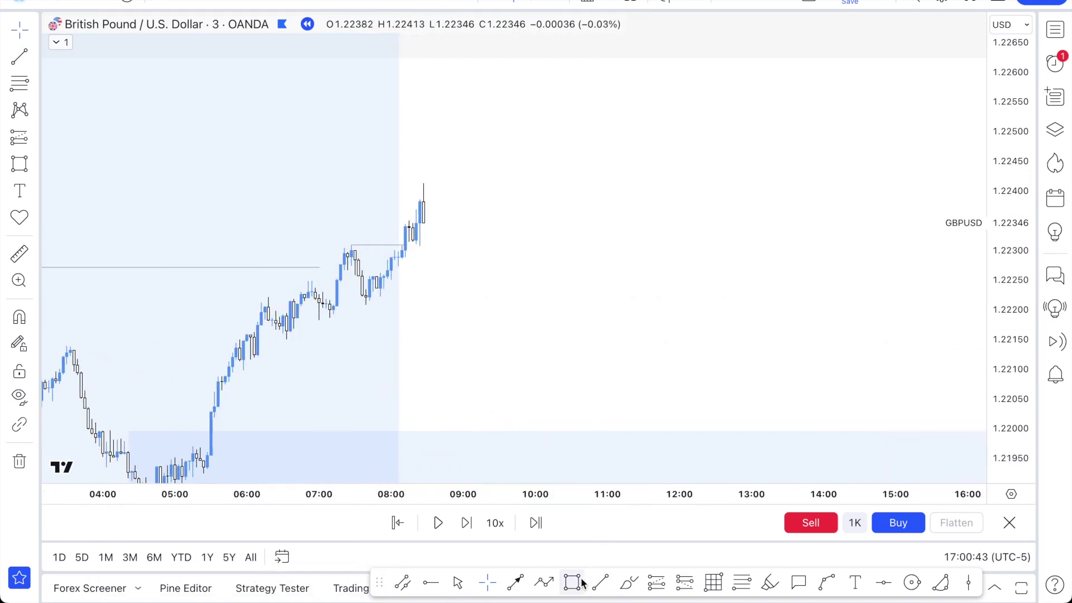
scroll(424, 224, up, 1)
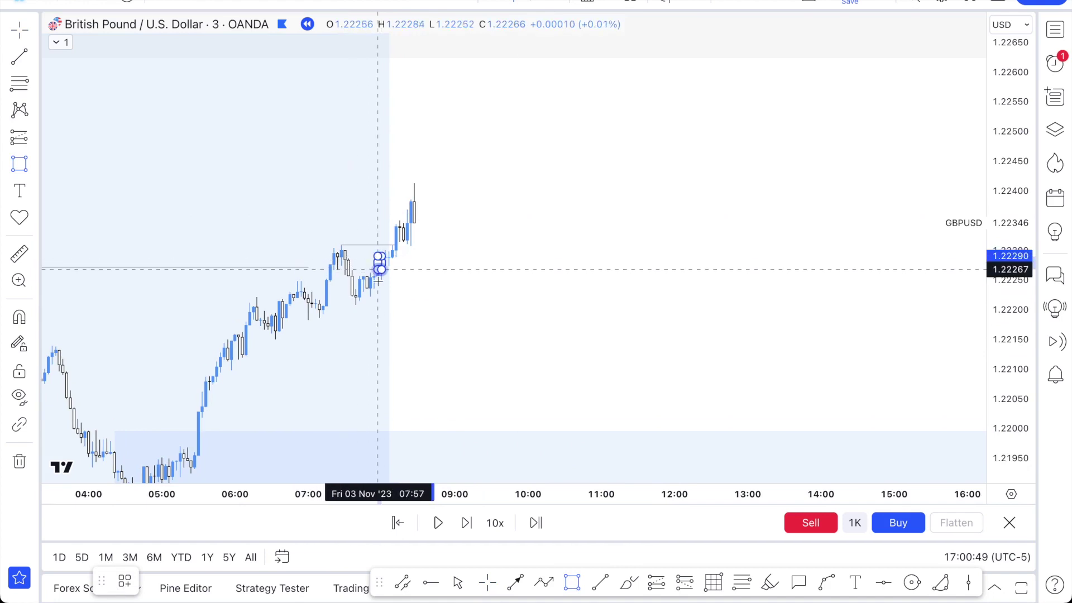
click(601, 285)
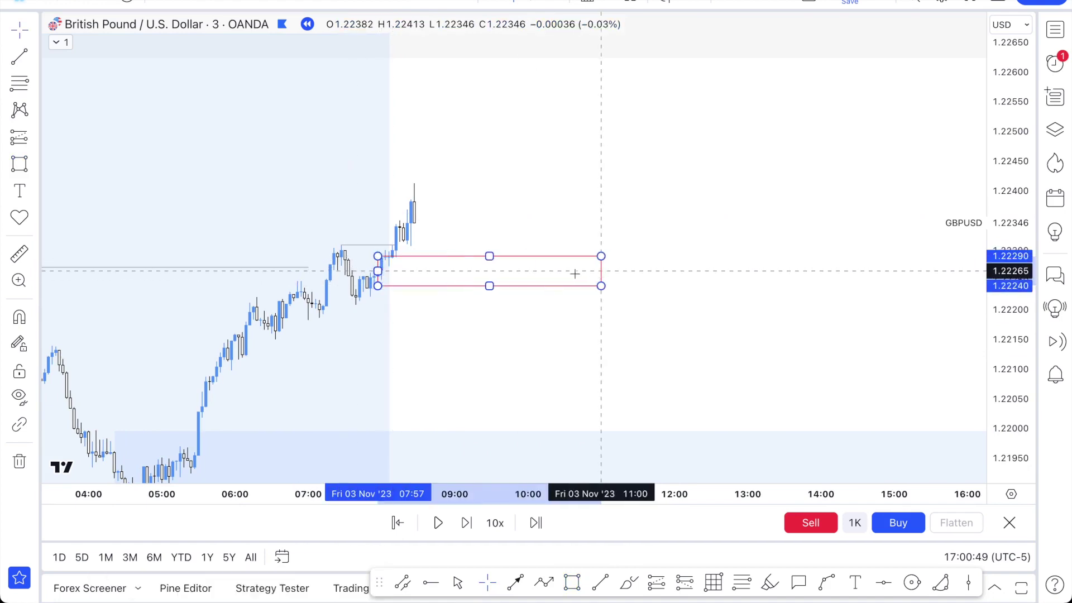
right_click(492, 256)
mouse_move(579, 252)
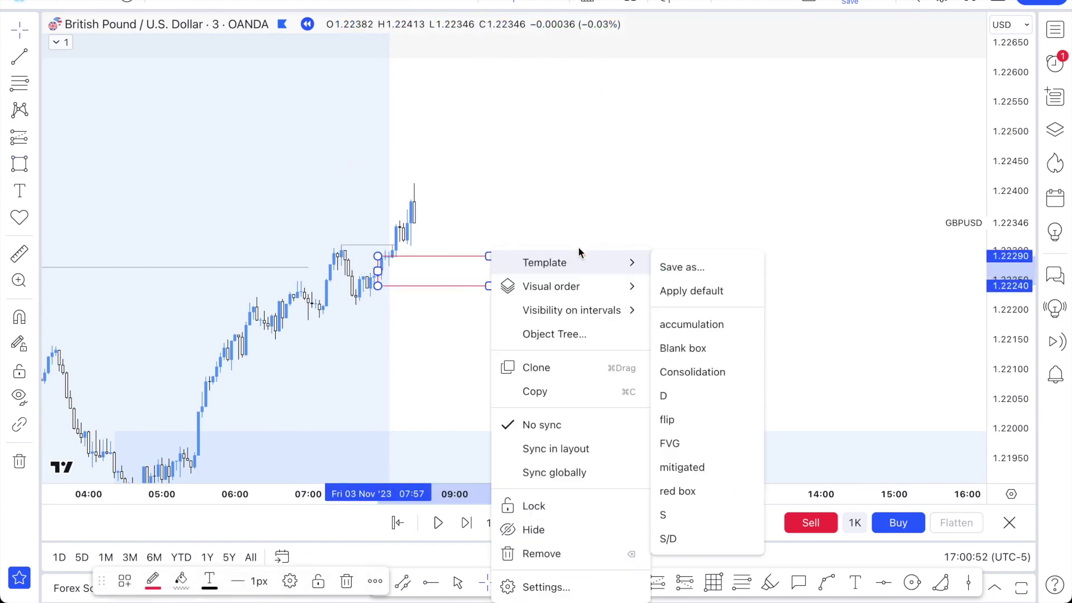
click(687, 395)
Examine the rally from the 2 November high through the long position to the latest bars and the new demand zone.
scroll(636, 251, down, 4)
scroll(646, 260, down, 4)
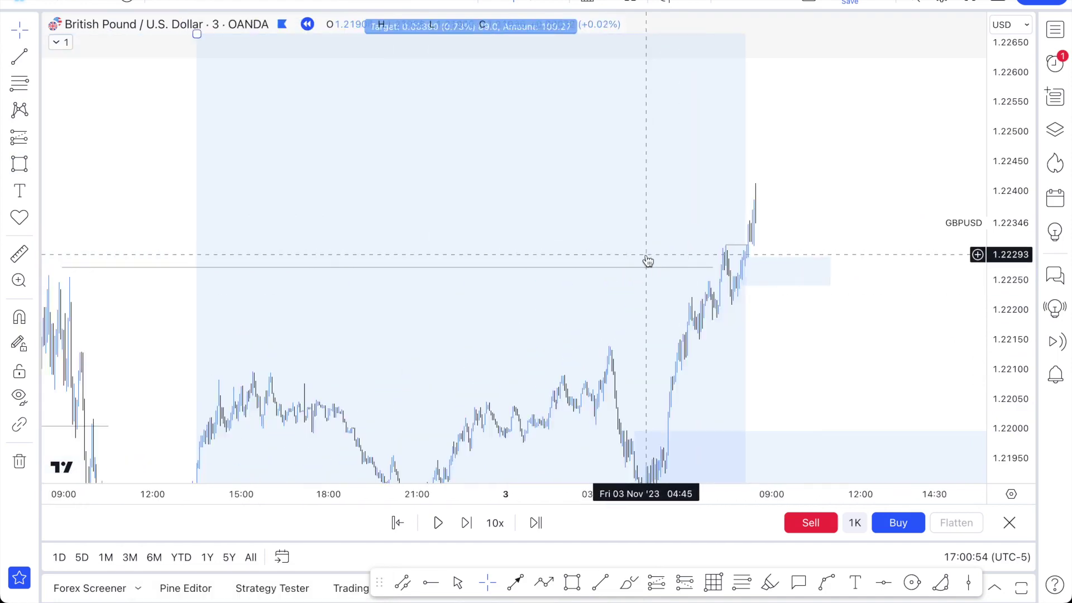
scroll(701, 246, down, 4)
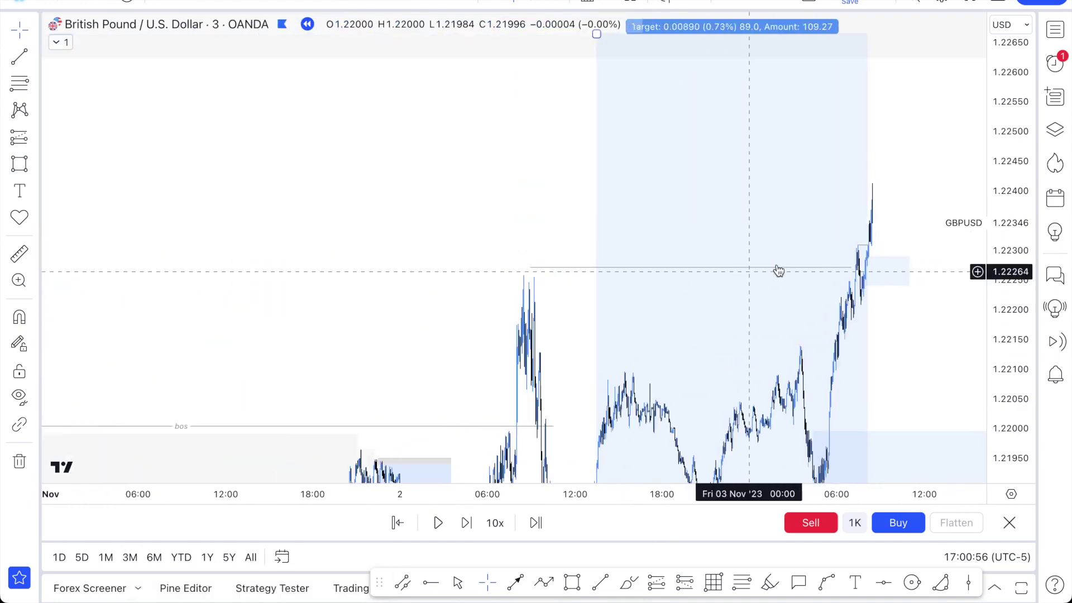
scroll(873, 318, down, 4)
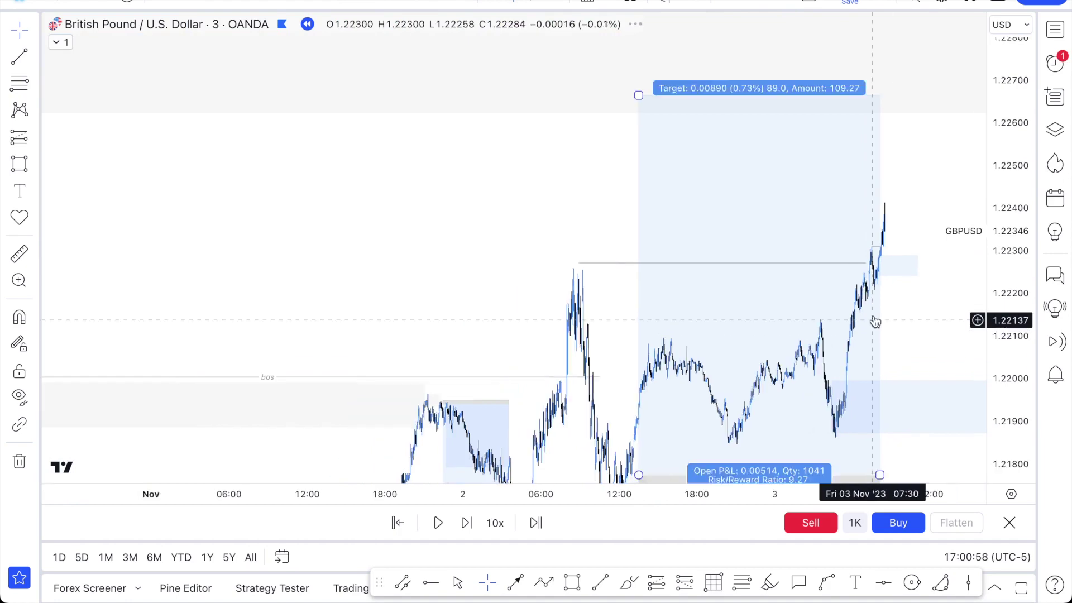
drag(619, 257, 505, 237)
scroll(501, 249, up, 1)
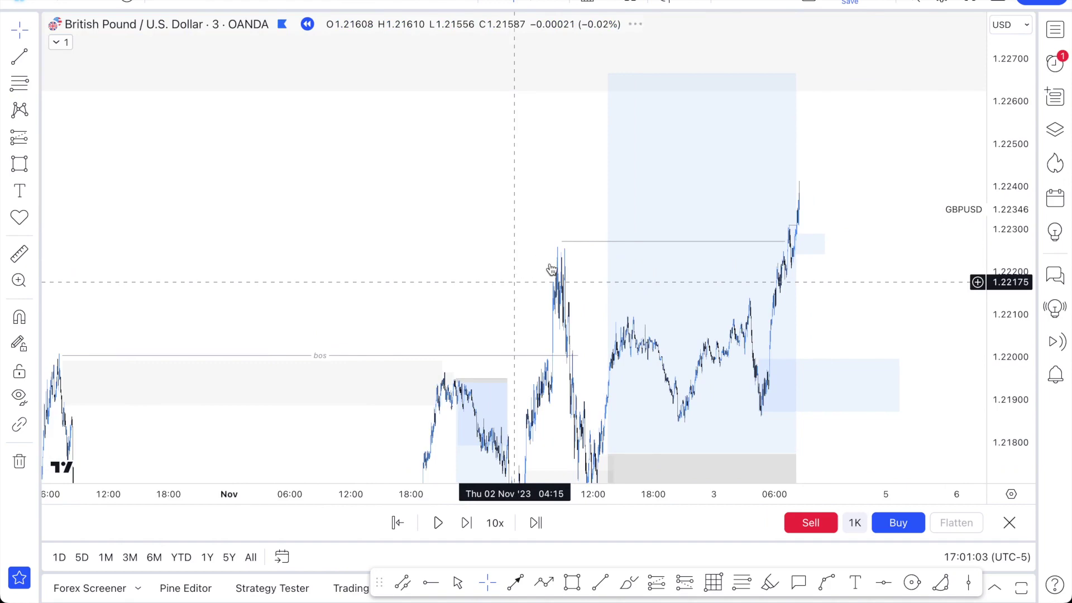
scroll(553, 272, up, 1)
scroll(556, 271, up, 5)
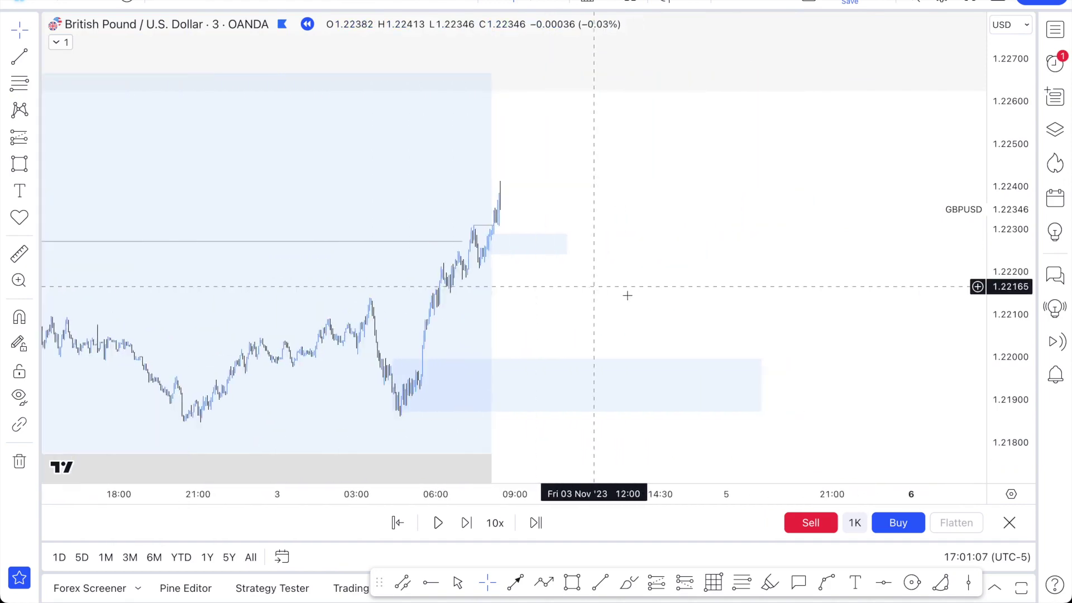
scroll(688, 250, up, 3)
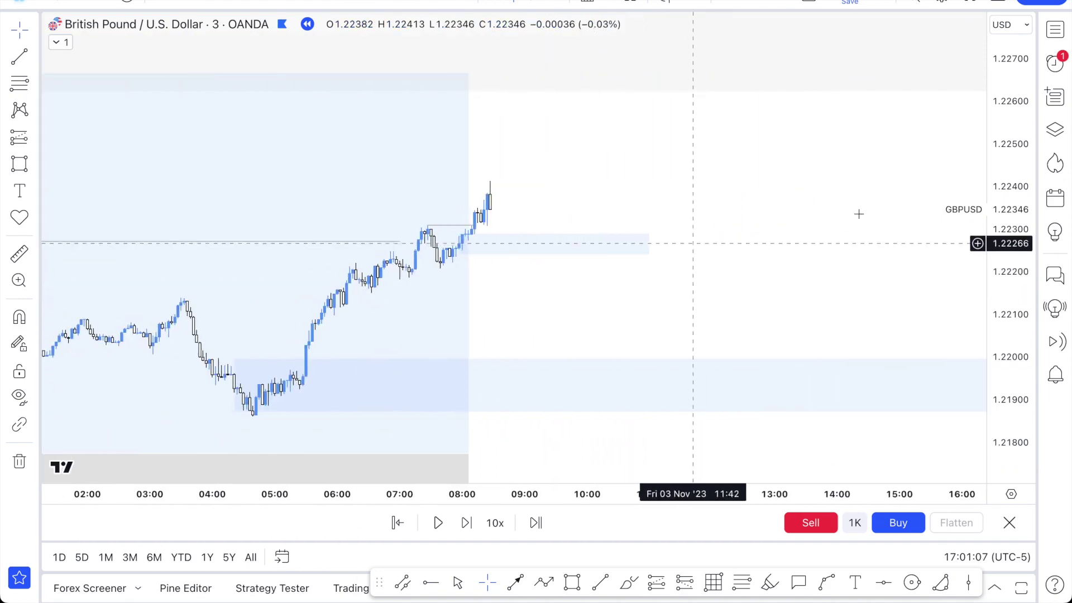
drag(997, 247, 962, 51)
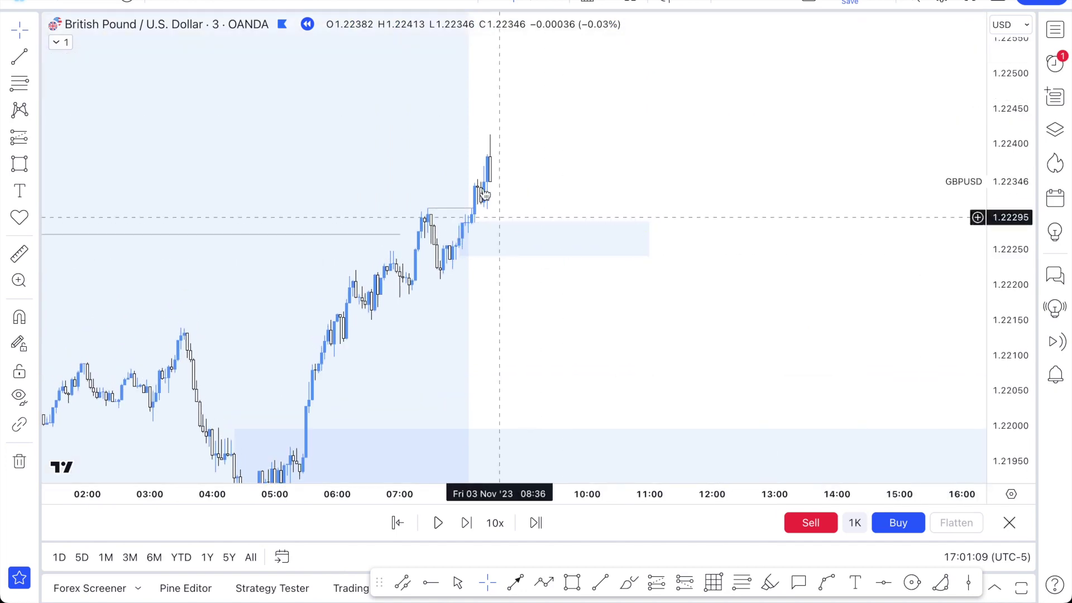
drag(526, 168, 672, 149)
drag(657, 215, 643, 315)
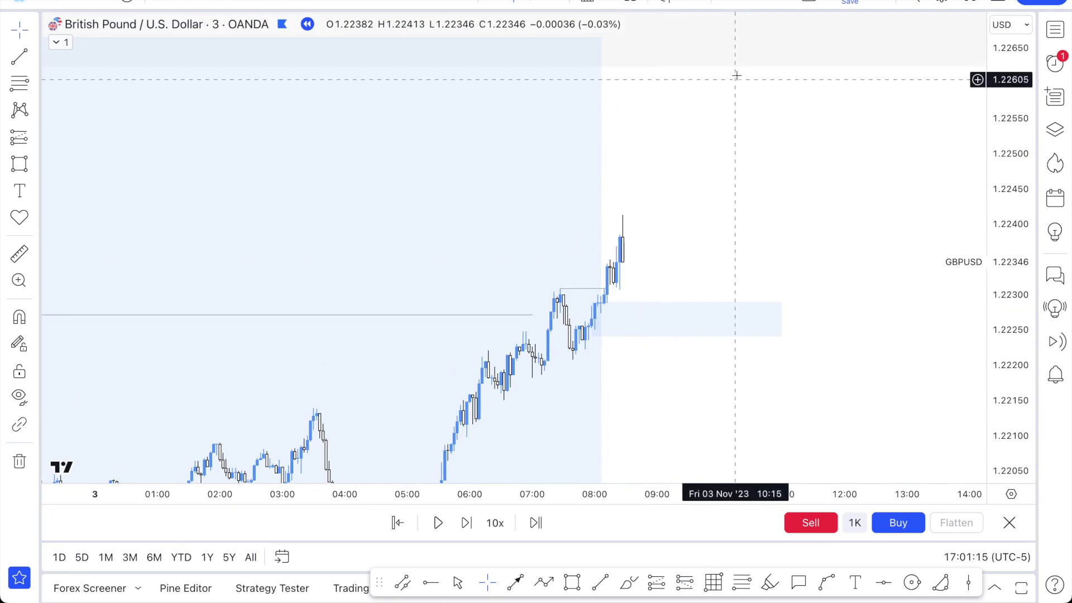
drag(682, 202, 664, 222)
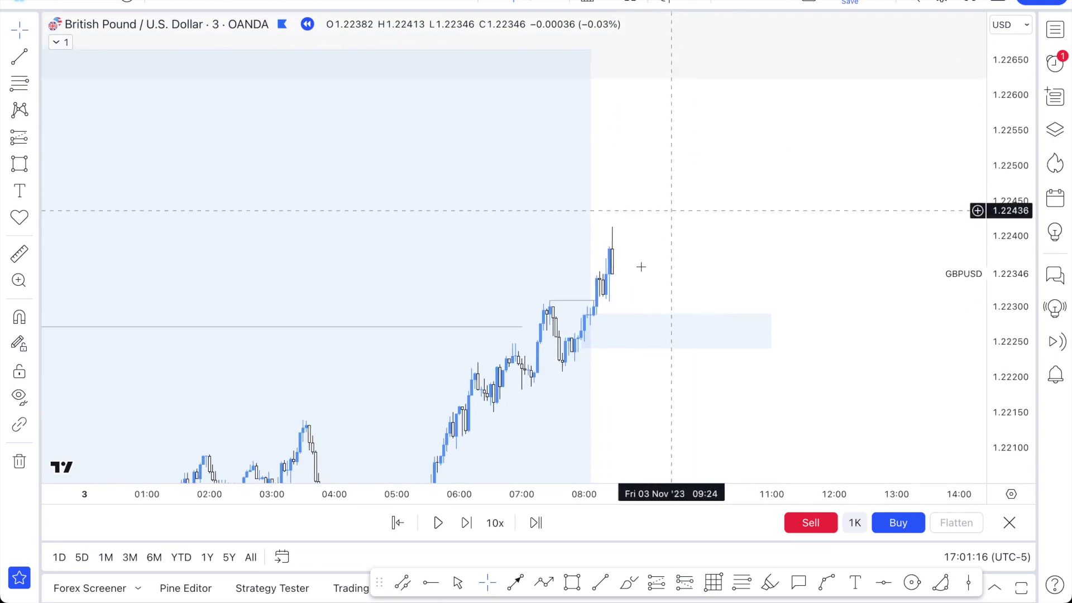
Advance the replay by one bar and compress the price scale to fit the whole spike candle.
click(468, 523)
drag(646, 302, 636, 338)
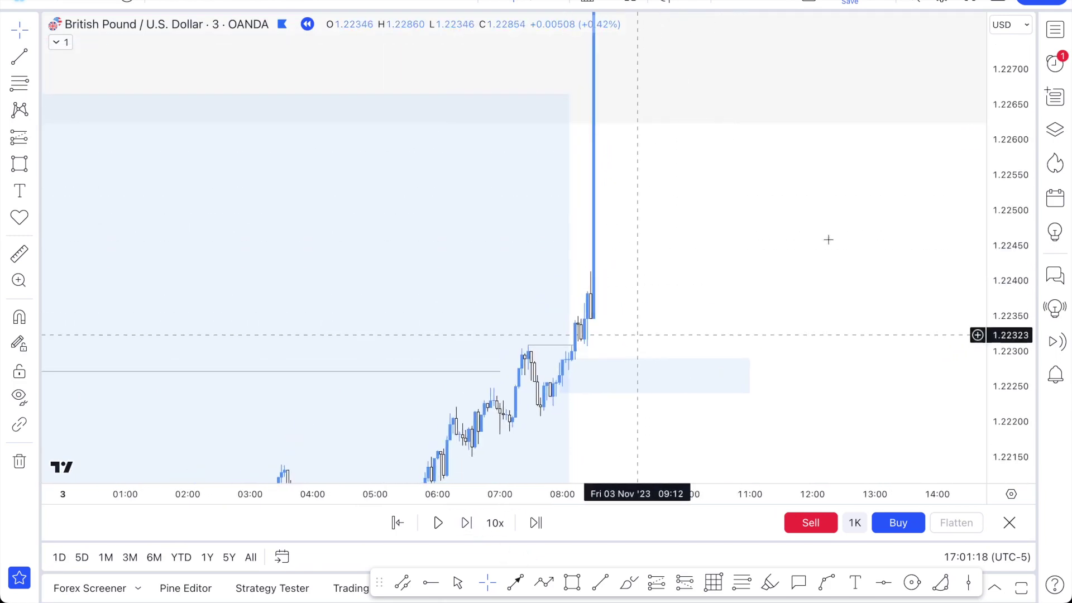
drag(1000, 271, 1000, 372)
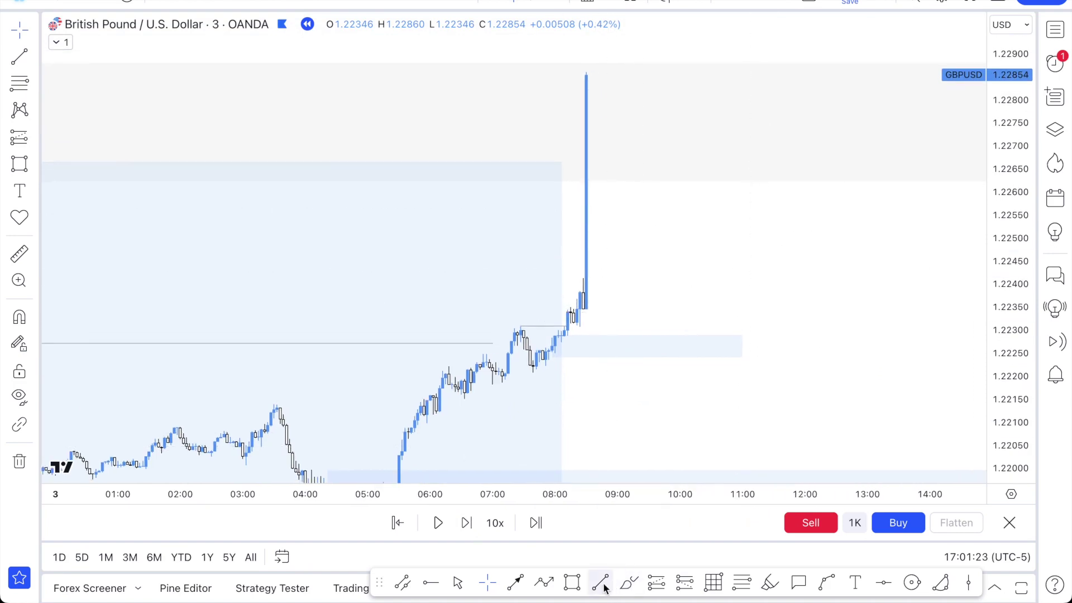
Brush short level marks above and below the last bars and a rising stroke along the spike candle, and undo the strokes.
click(621, 584)
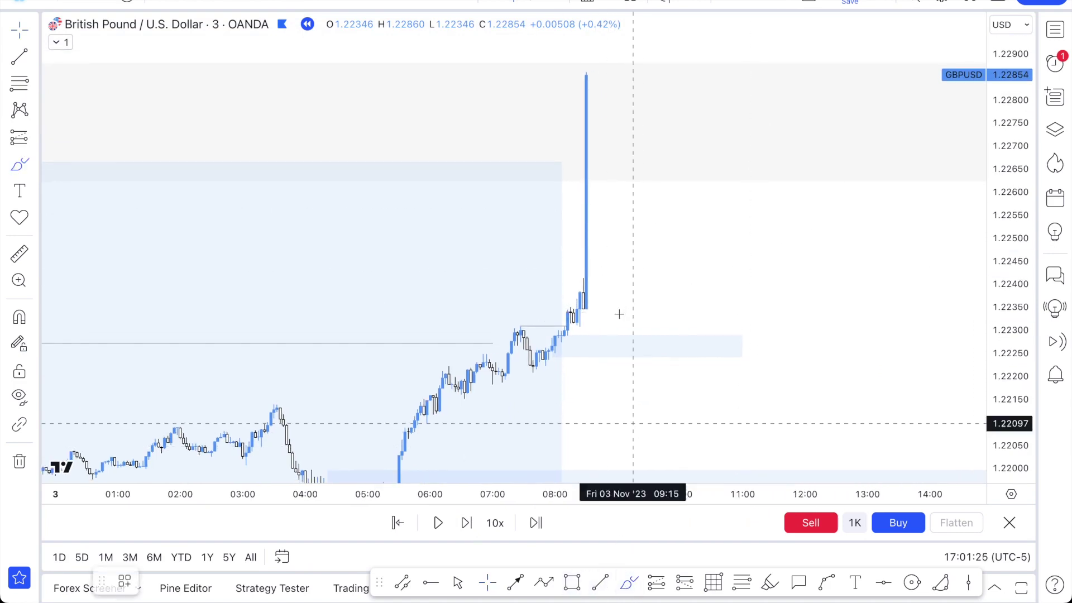
drag(569, 275, 599, 276)
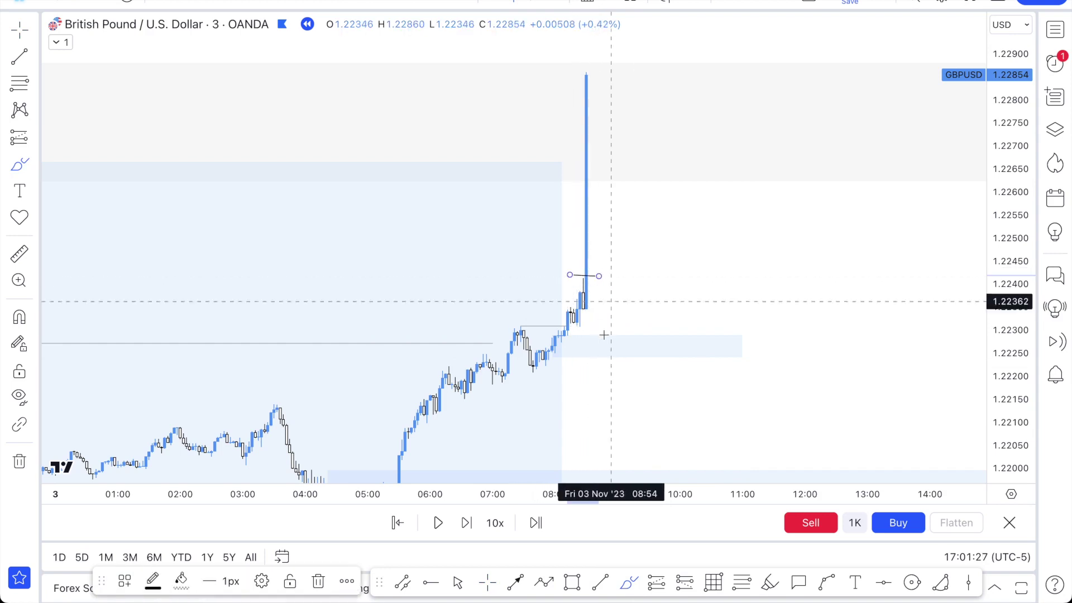
drag(582, 307, 602, 53)
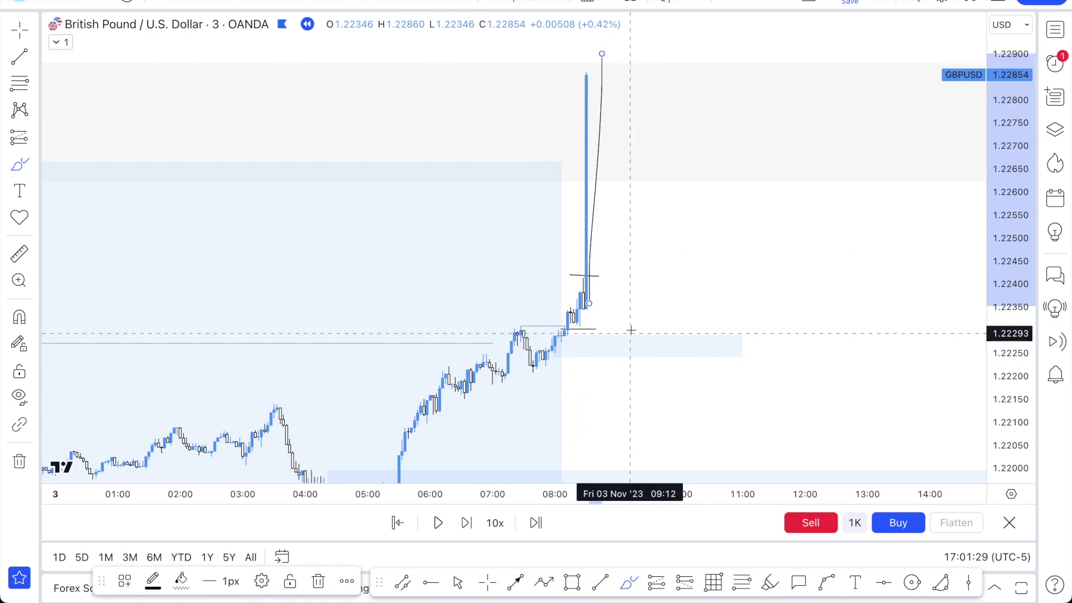
key(super+z)
key(super+z)
key(super+z)
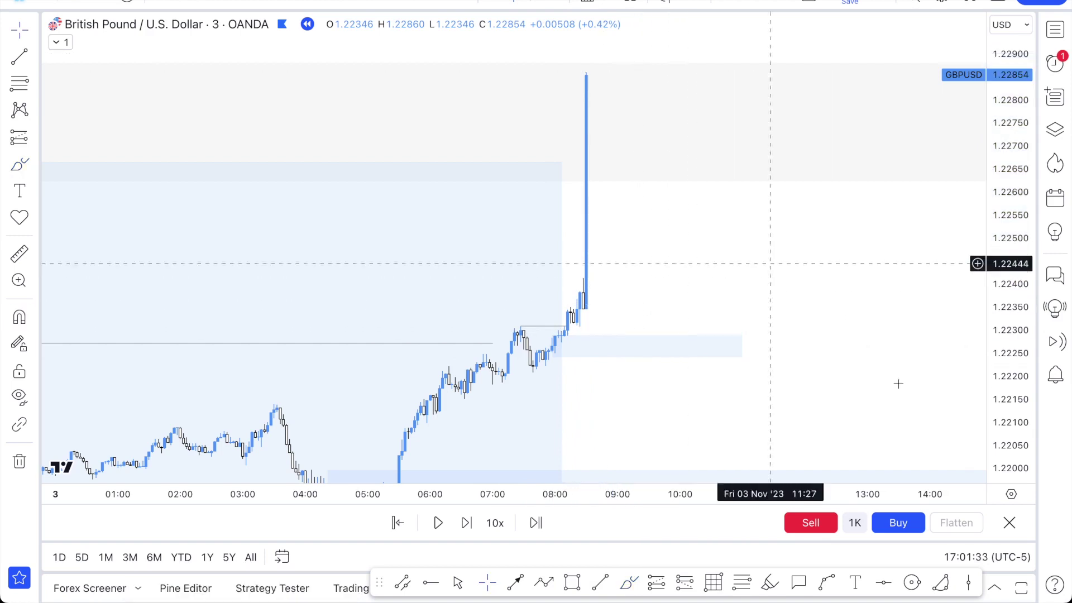
Switch to the 30-minute timeframe and examine the October to November structure, the supply zones above and the newest small demand zone.
scroll(543, 141, down, 2)
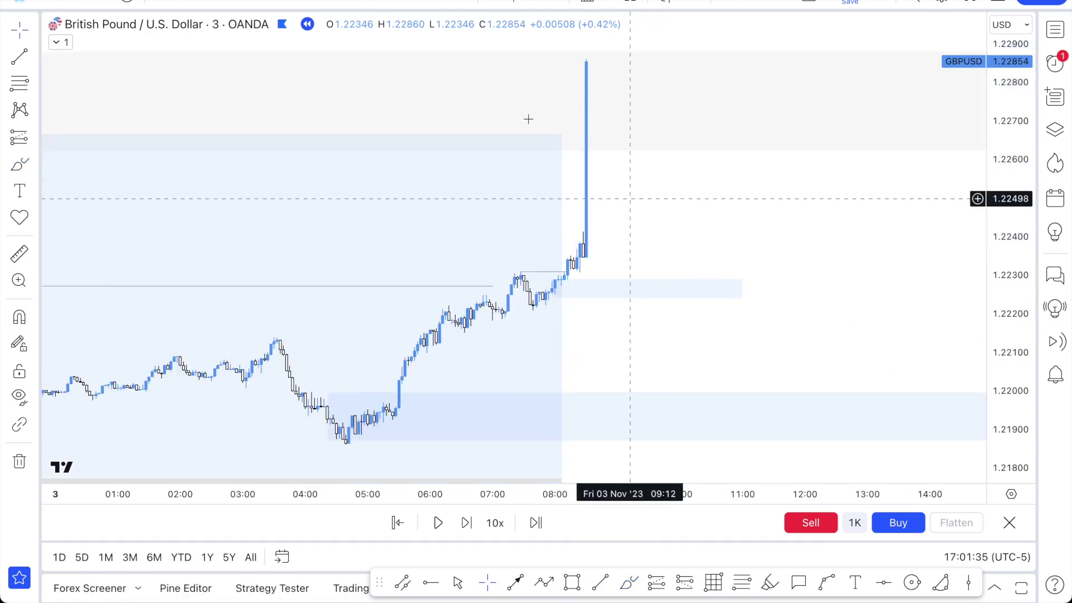
text(30)
key(Return)
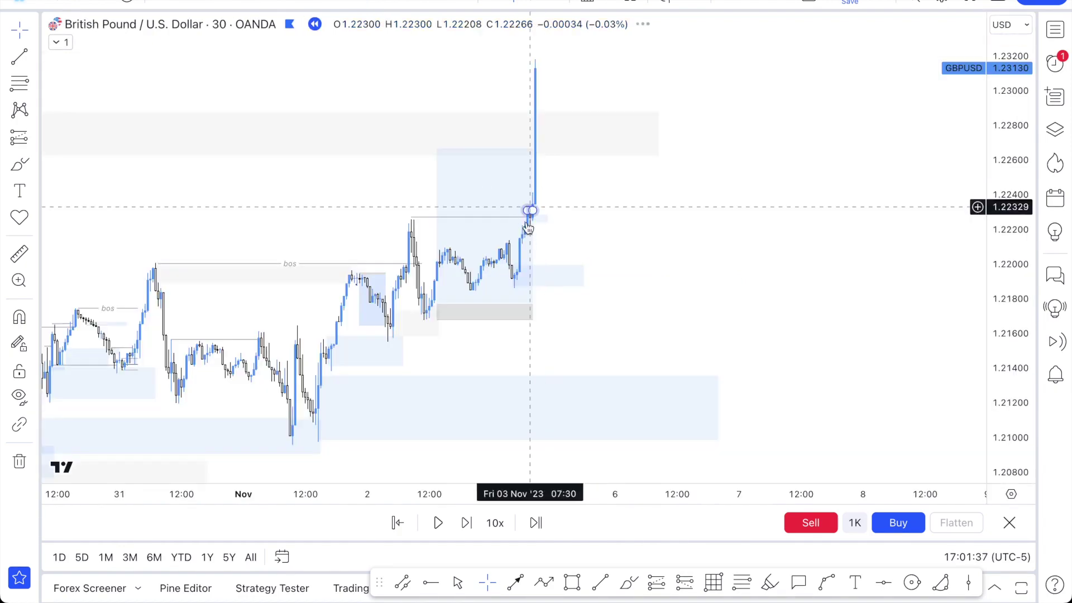
scroll(580, 215, down, 3)
scroll(607, 219, down, 2)
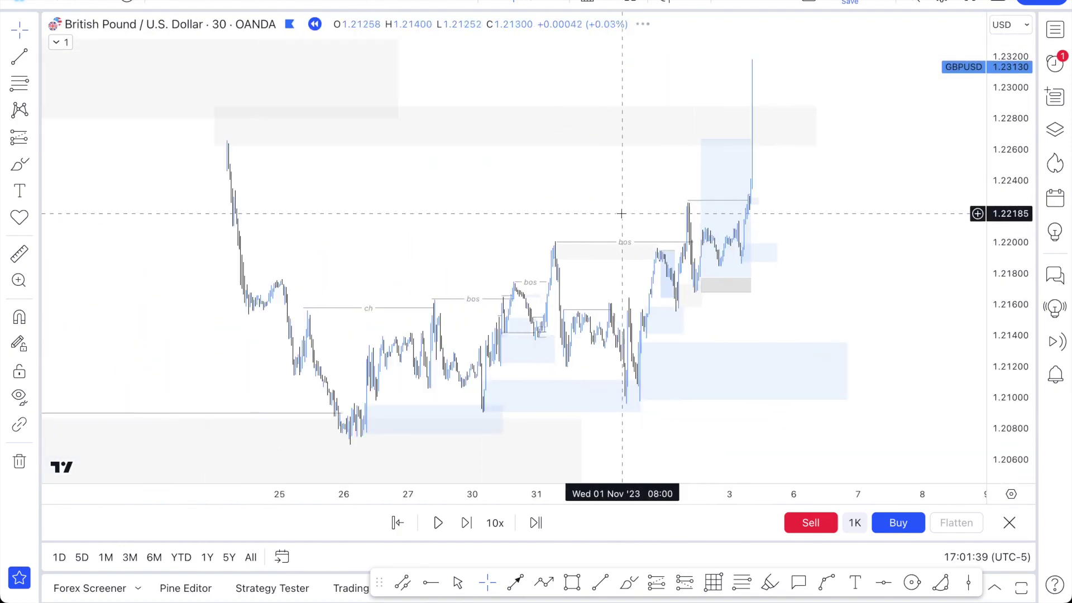
scroll(529, 210, down, 4)
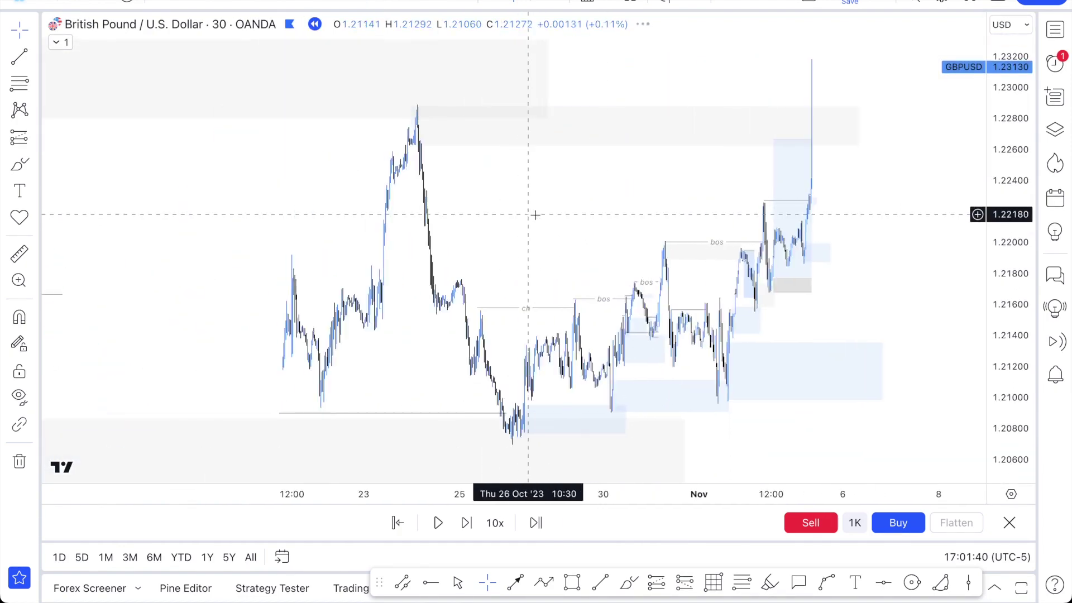
drag(675, 212, 666, 212)
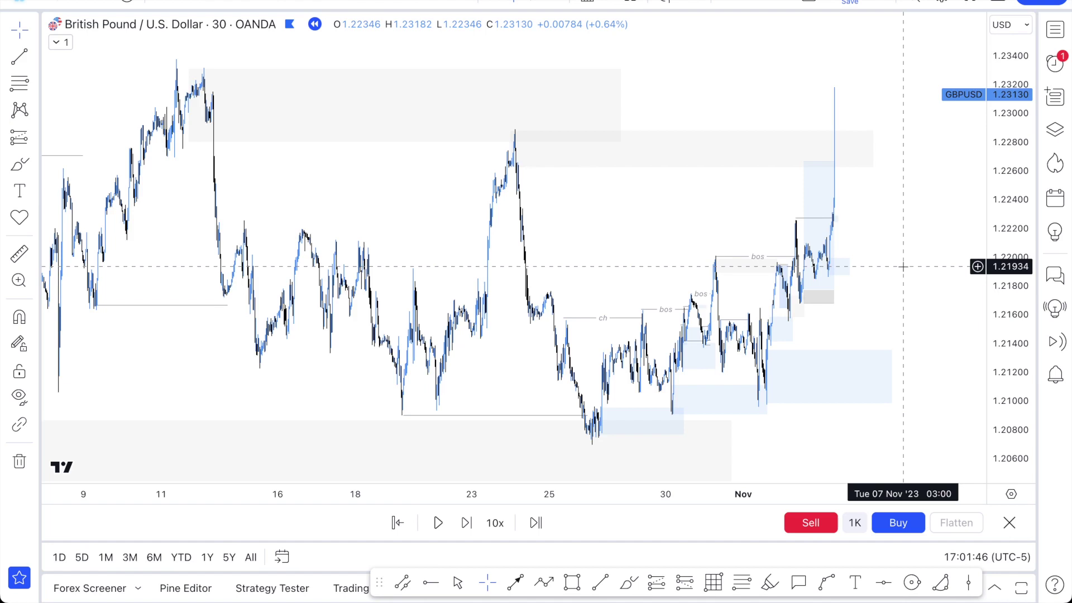
drag(901, 256, 896, 257)
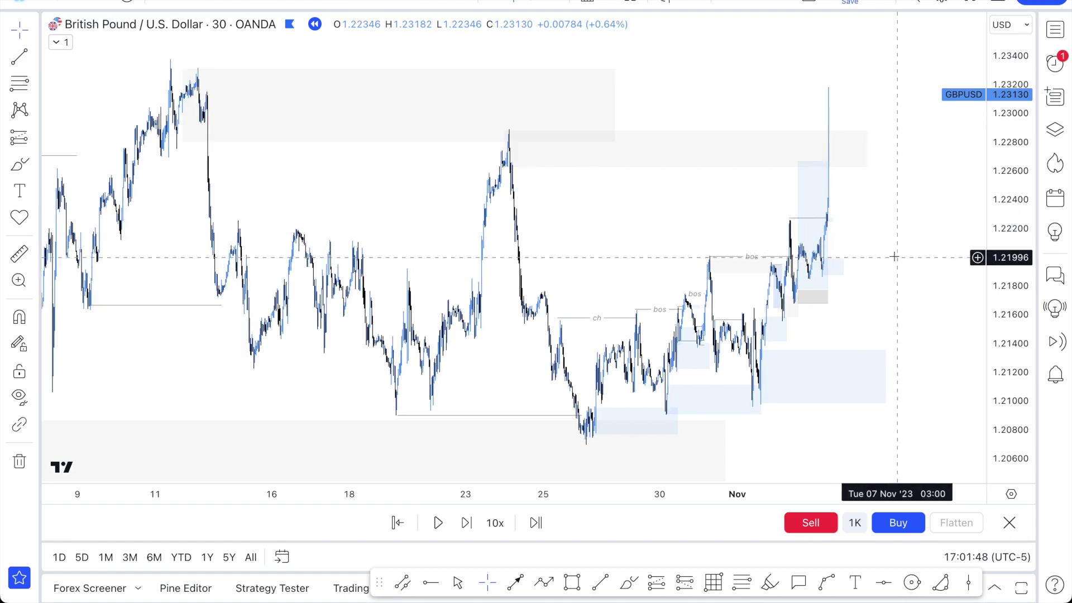
scroll(894, 263, up, 2)
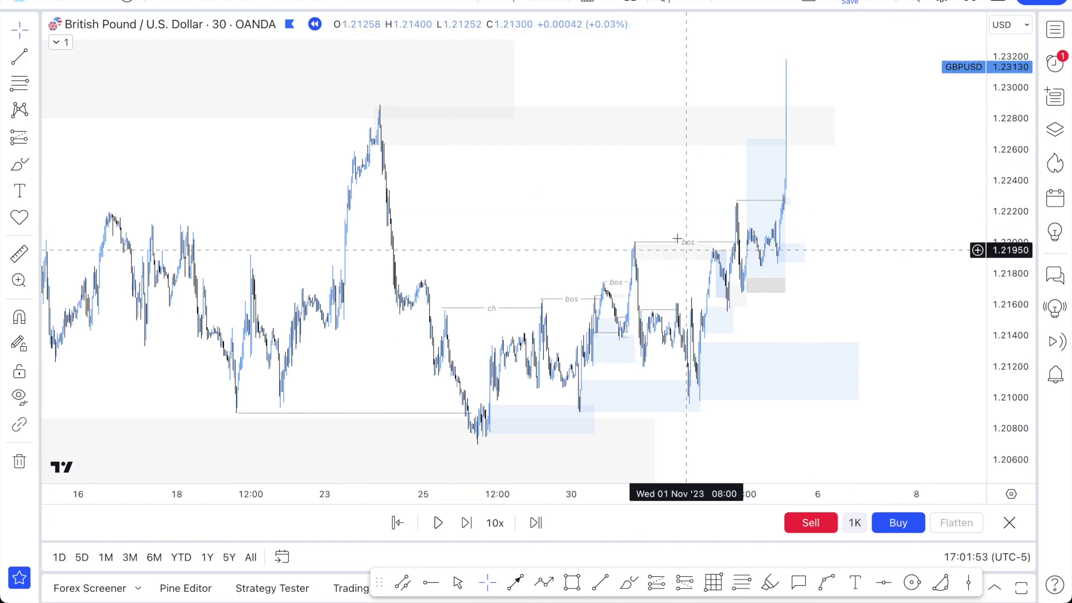
scroll(680, 244, up, 3)
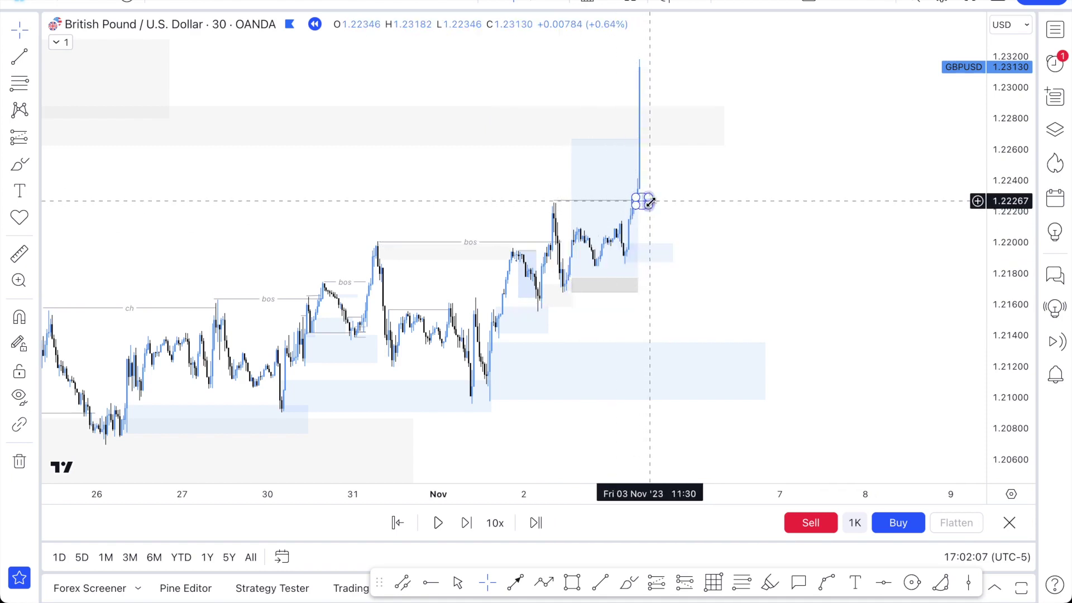
click(649, 202)
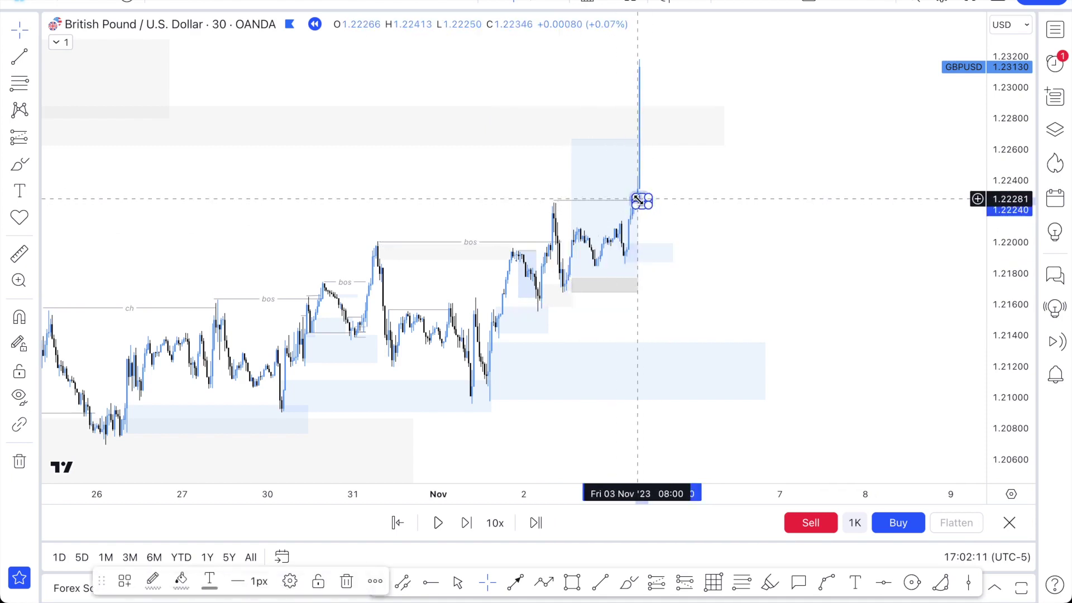
Return to the 3-minute timeframe and brush a path from the upper demand zone at about 1.2227 up to about 1.2283.
click(277, 2)
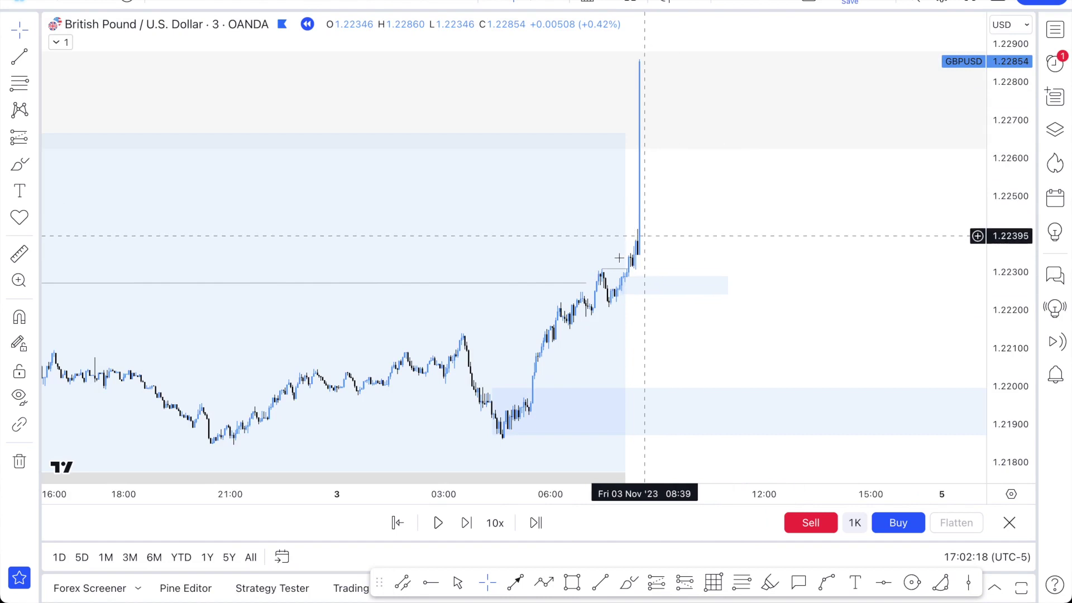
click(648, 280)
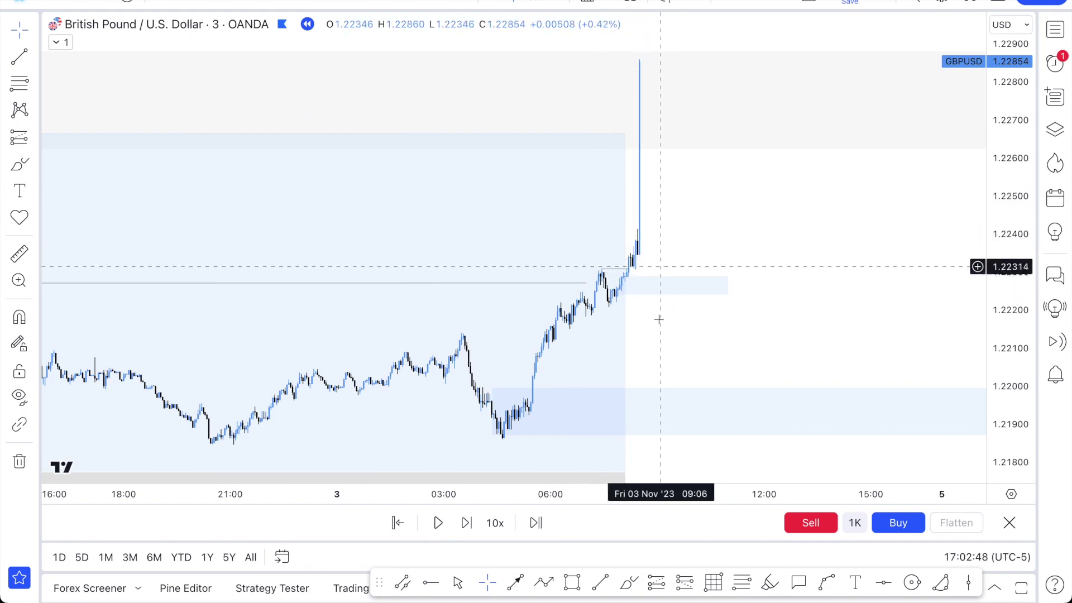
drag(598, 316, 567, 351)
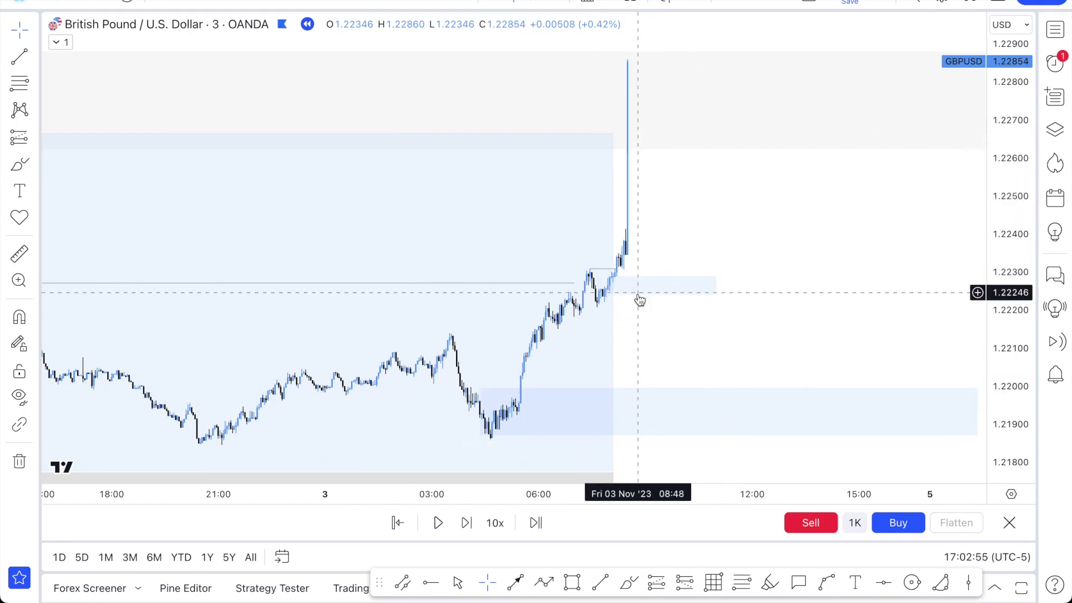
drag(632, 285, 642, 58)
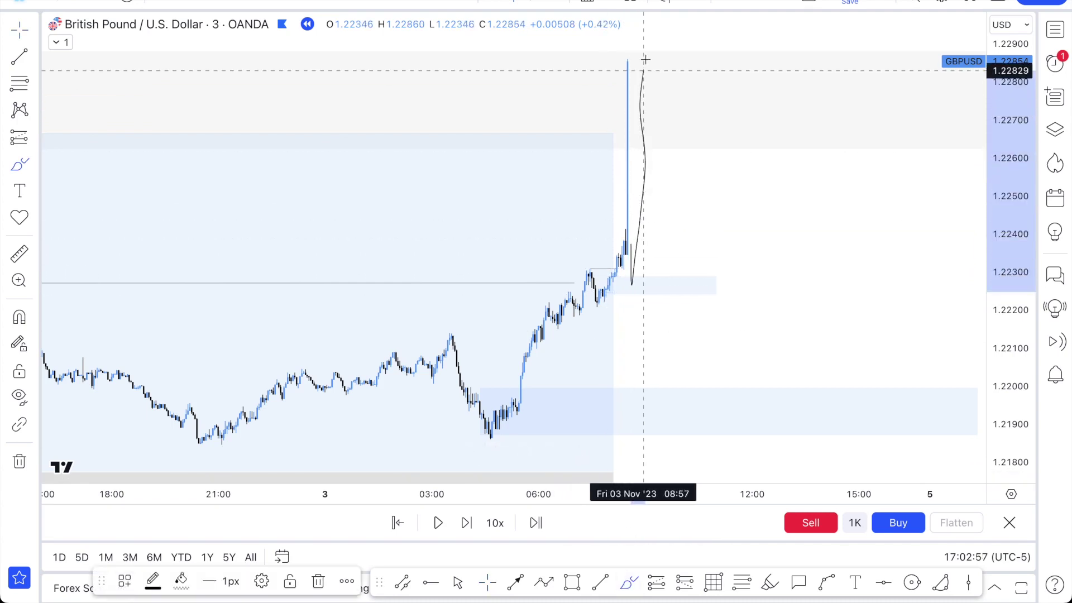
Undo the brushed path, brush short level marks above and below the last bars before the spike, and undo them.
key(ctrl+z)
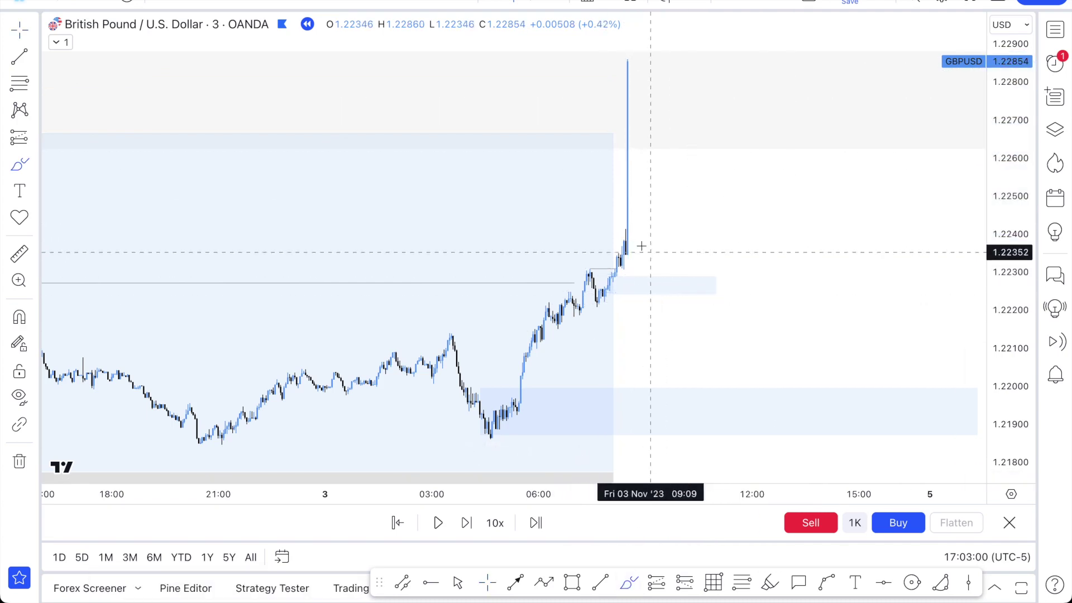
drag(612, 228, 636, 228)
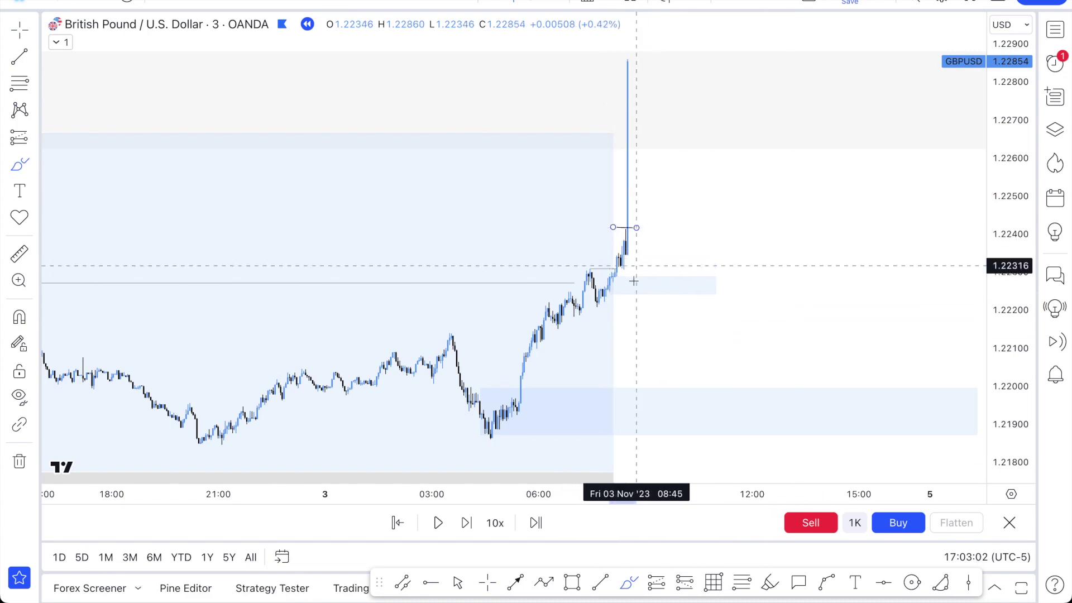
mouse_move(623, 274)
mouse_down()
mouse_move(651, 278)
mouse_move(646, 258)
mouse_up()
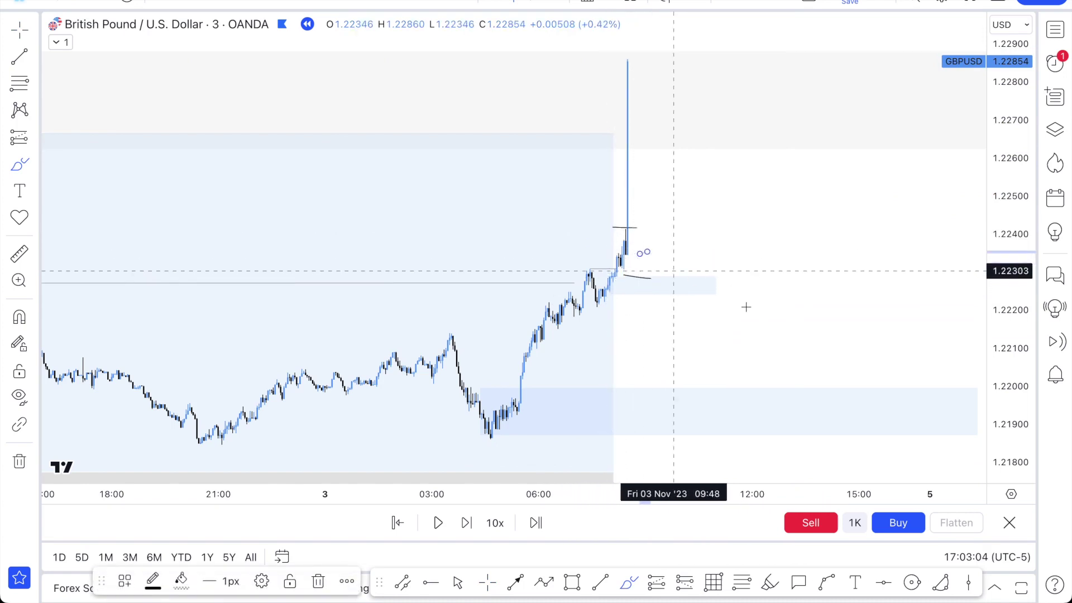
key(super+z)
key(super+z)
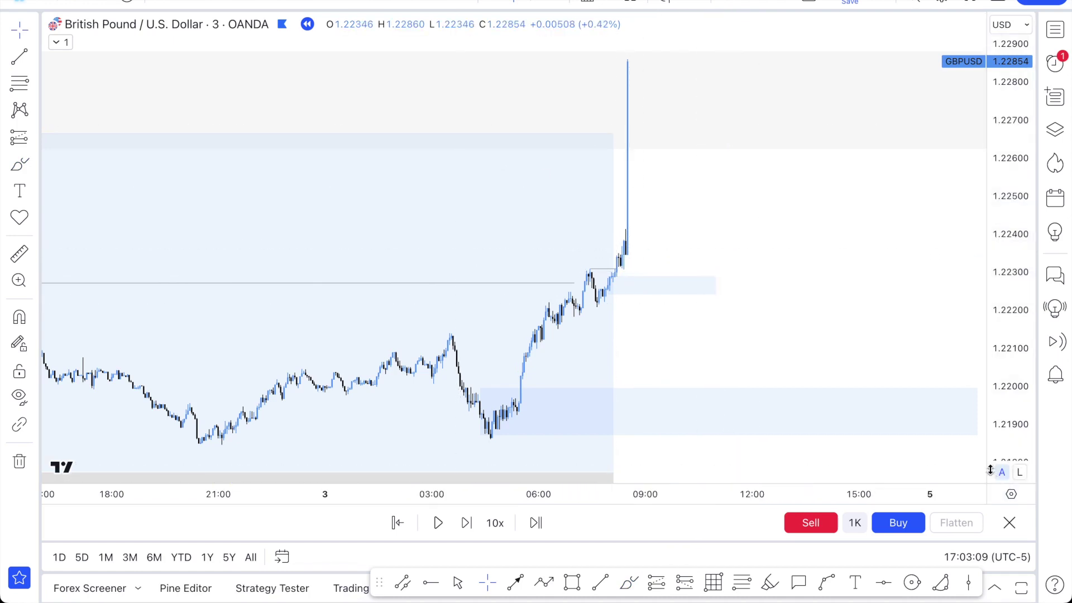
scroll(325, 93, down, 3)
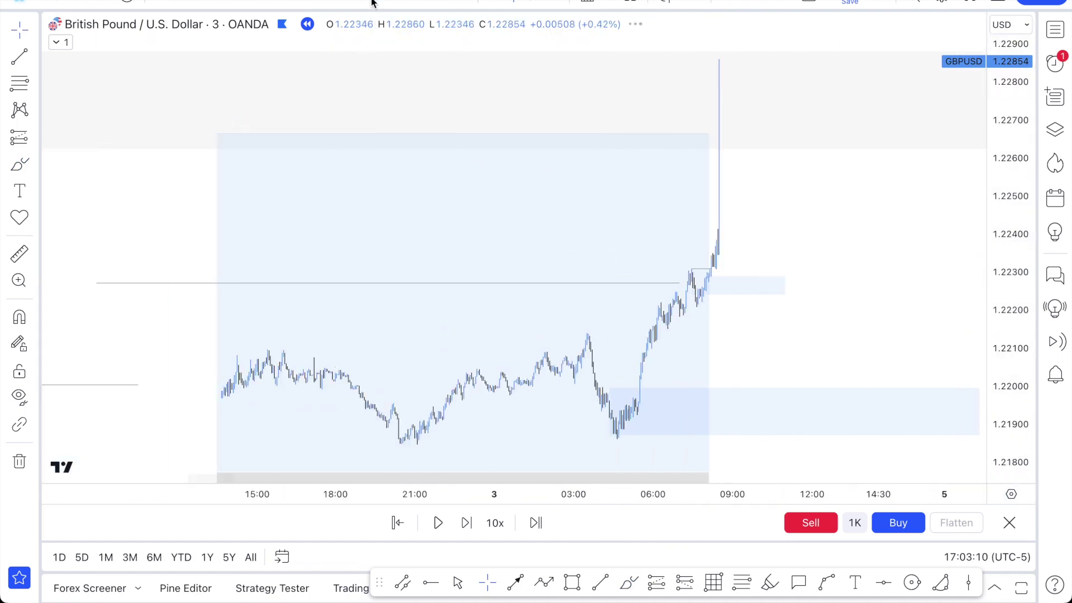
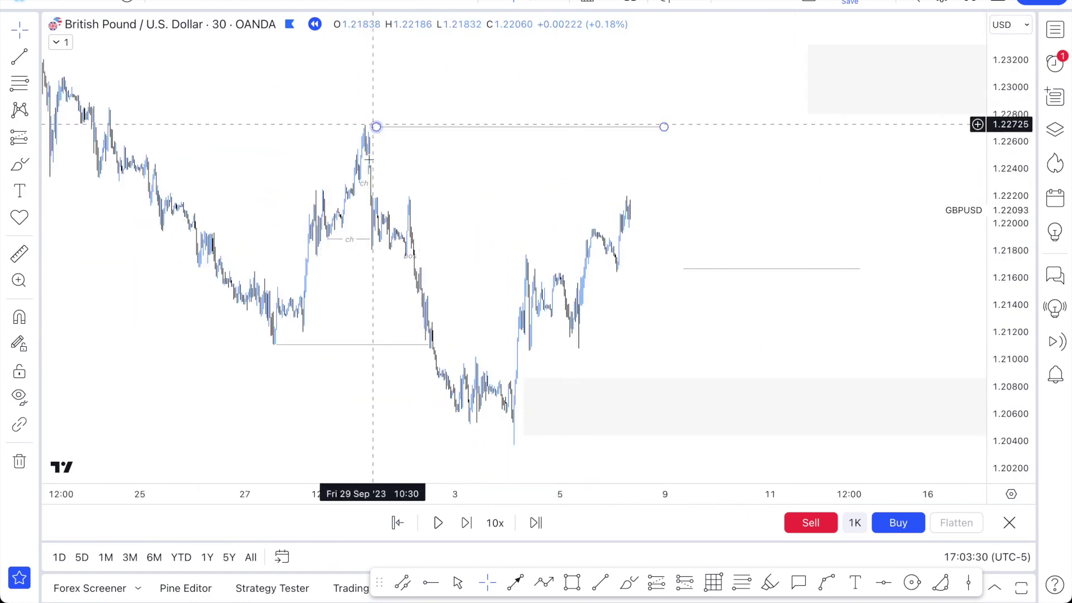
Draw a supply rectangle from the 29 September high, about 1.2268 to 1.2233, extending to 8 October, and apply the S template.
key(alt+shift+r)
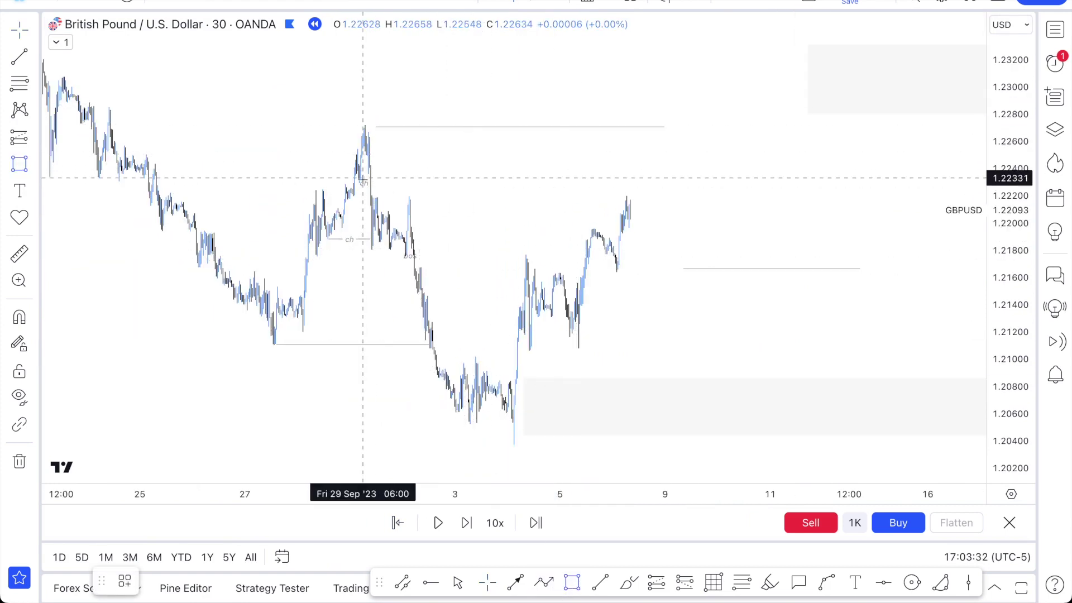
click(367, 130)
drag(367, 153, 654, 154)
right_click(652, 157)
mouse_move(713, 175)
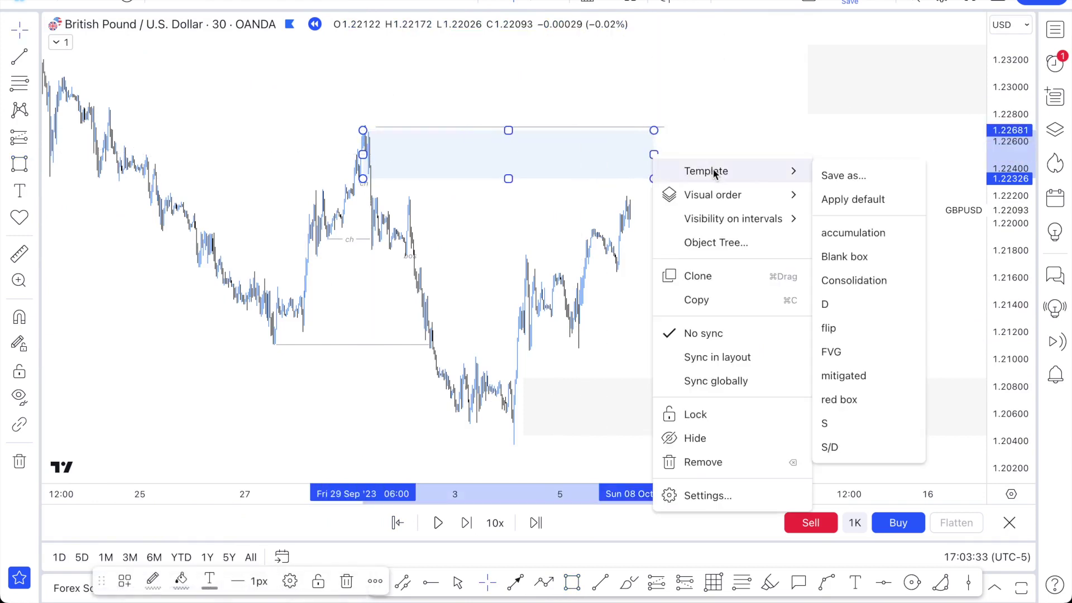
click(854, 423)
click(672, 269)
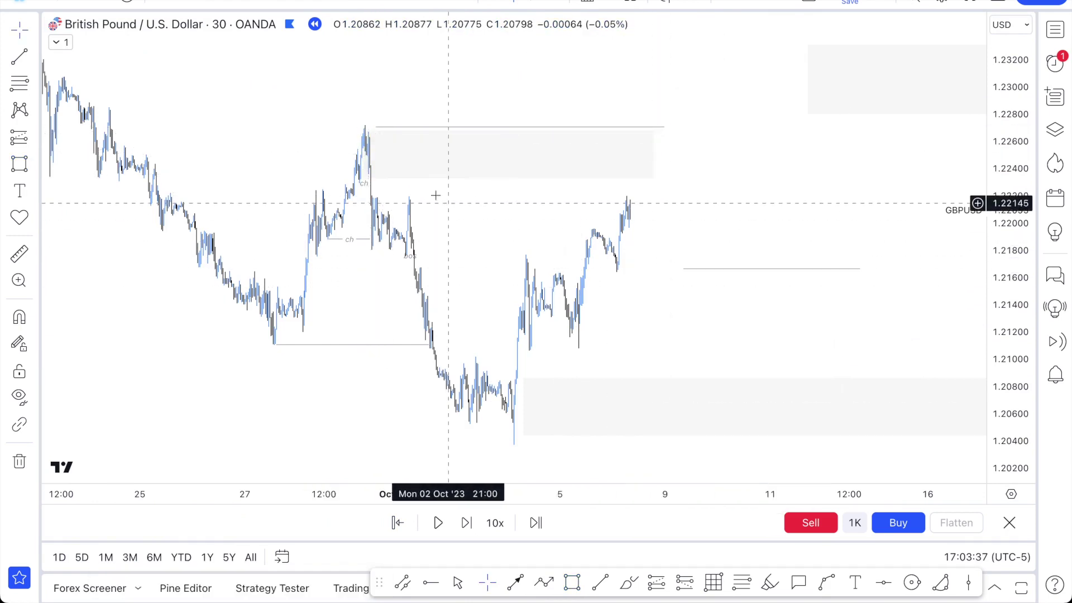
Draw a horizontal trend line at 1.22205 from 29 September to the 6 October high and apply the x template.
scroll(470, 198, up, 1)
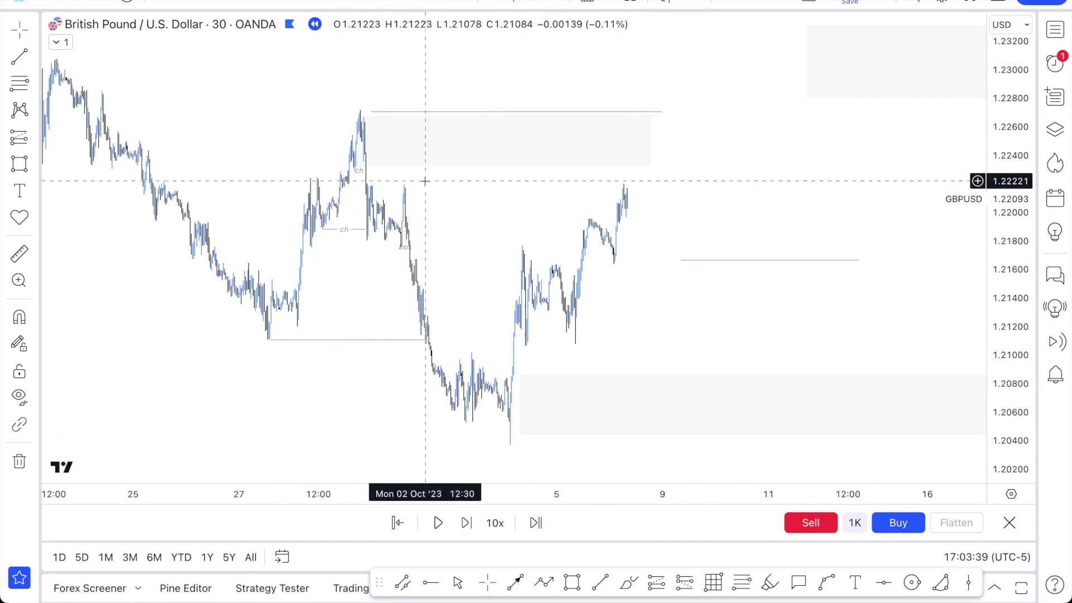
click(600, 582)
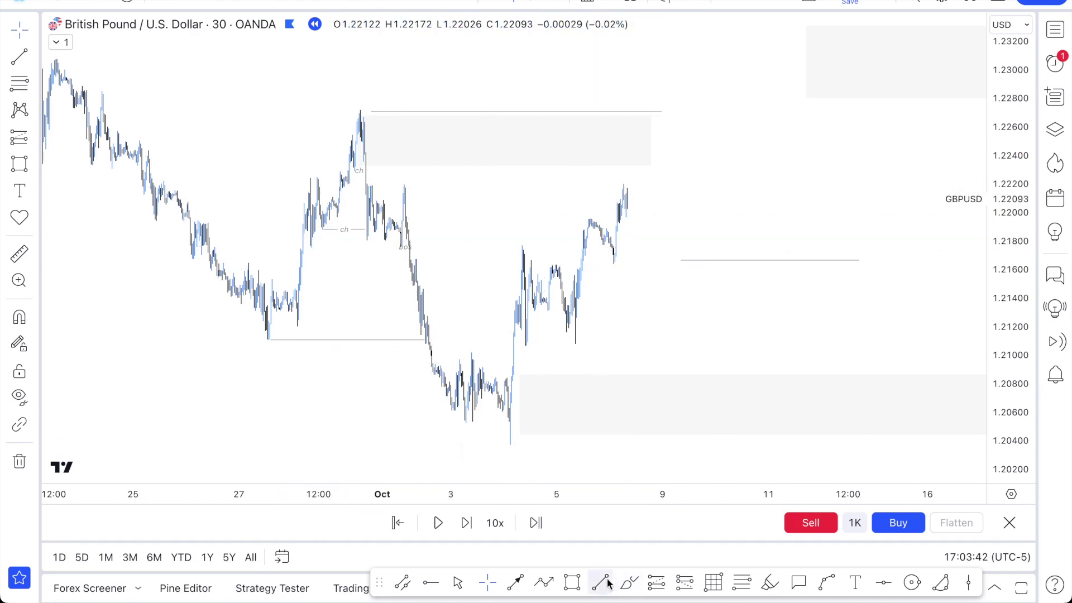
click(363, 182)
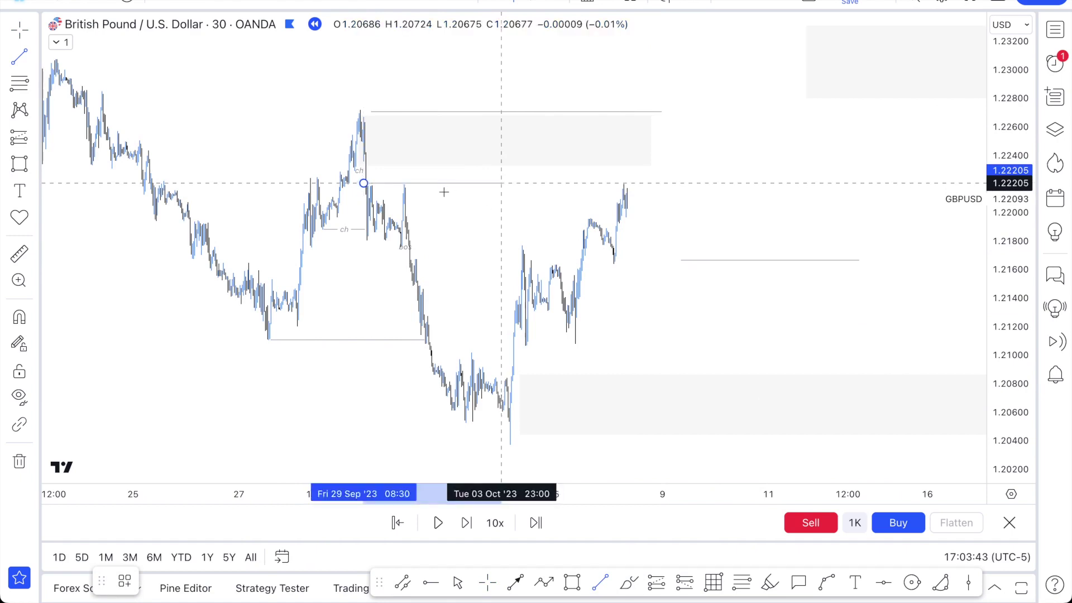
click(628, 184)
right_click(626, 187)
mouse_move(661, 200)
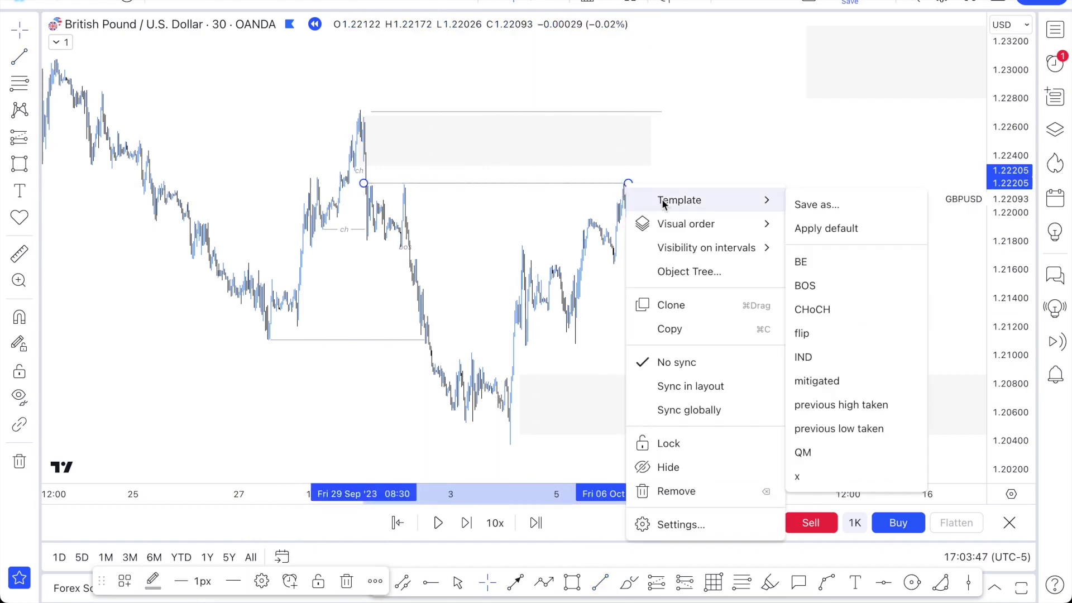
click(846, 475)
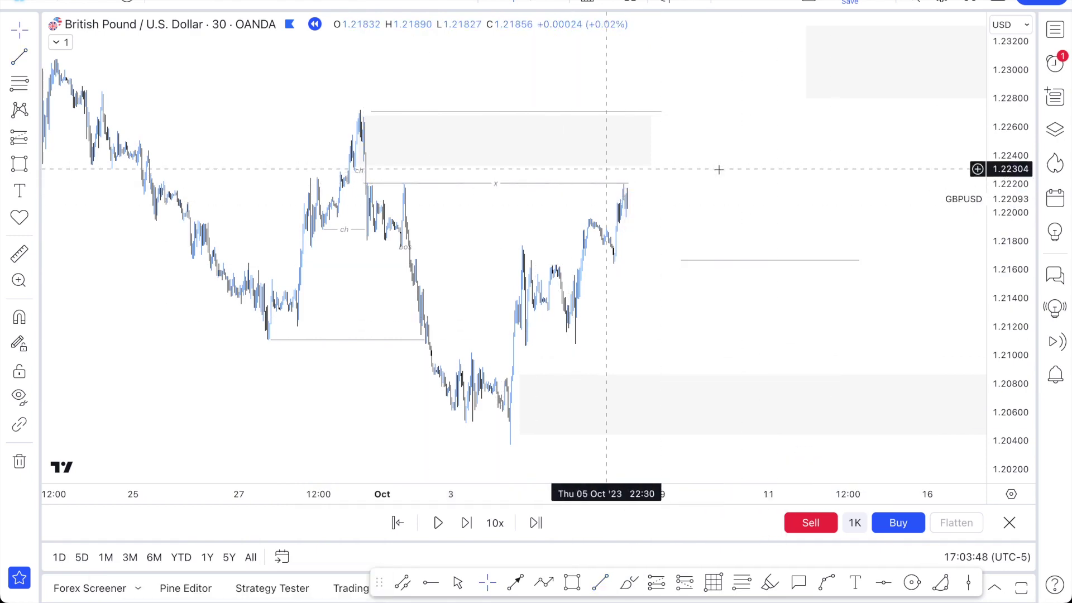
Extend the 29 September supply zone slightly further forward in time, to about 9 October.
click(655, 141)
drag(659, 140, 665, 141)
click(779, 199)
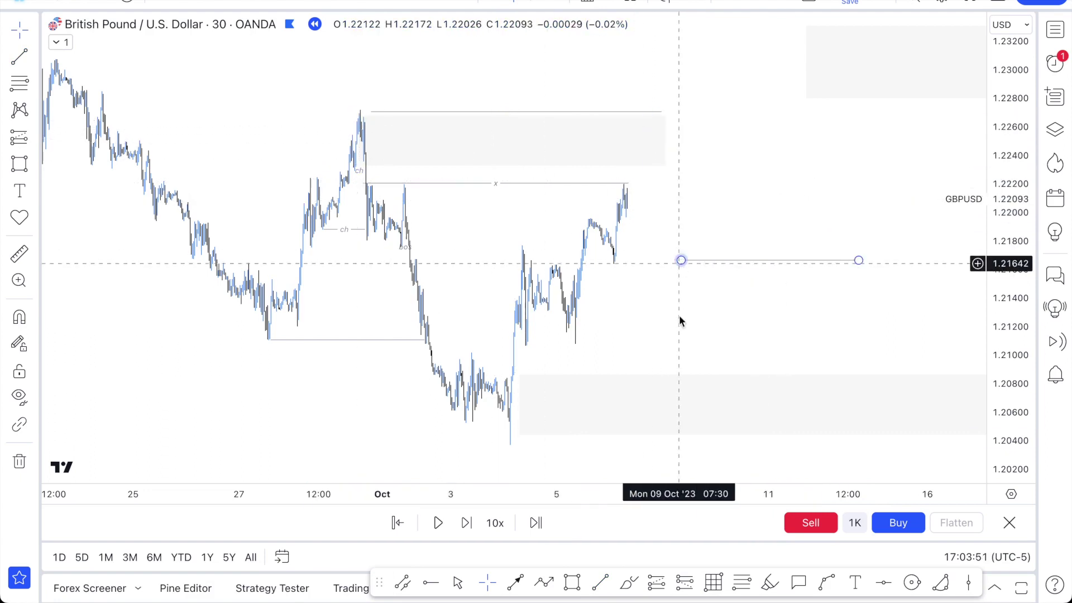
Draw a short trend line at about 1.2104 from the 3 October high to 4 October and apply the CHoCH template.
scroll(679, 321, up, 1)
scroll(474, 248, up, 1)
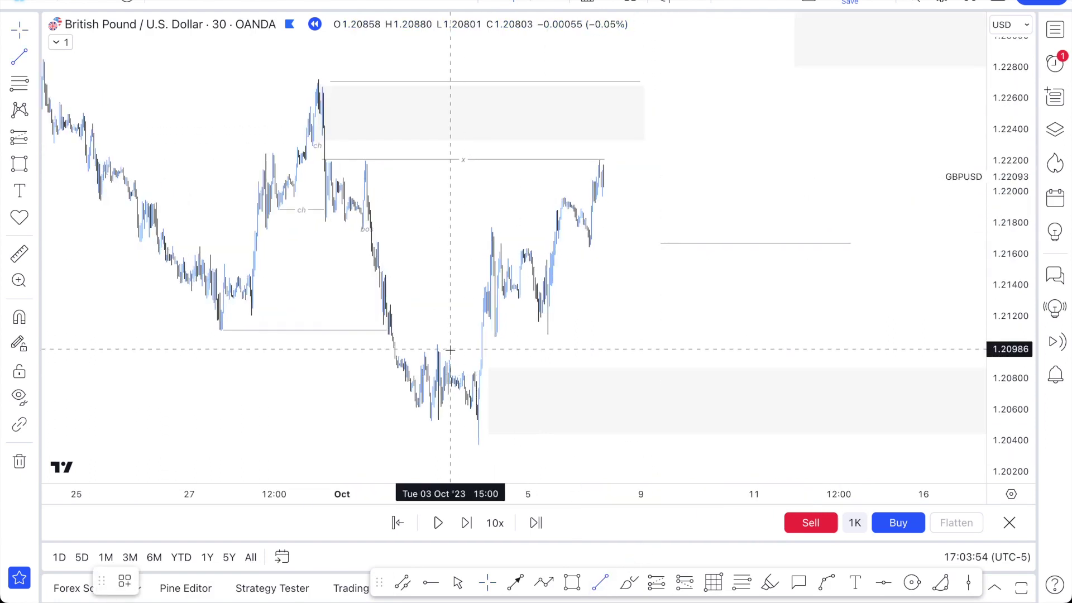
drag(438, 340, 480, 341)
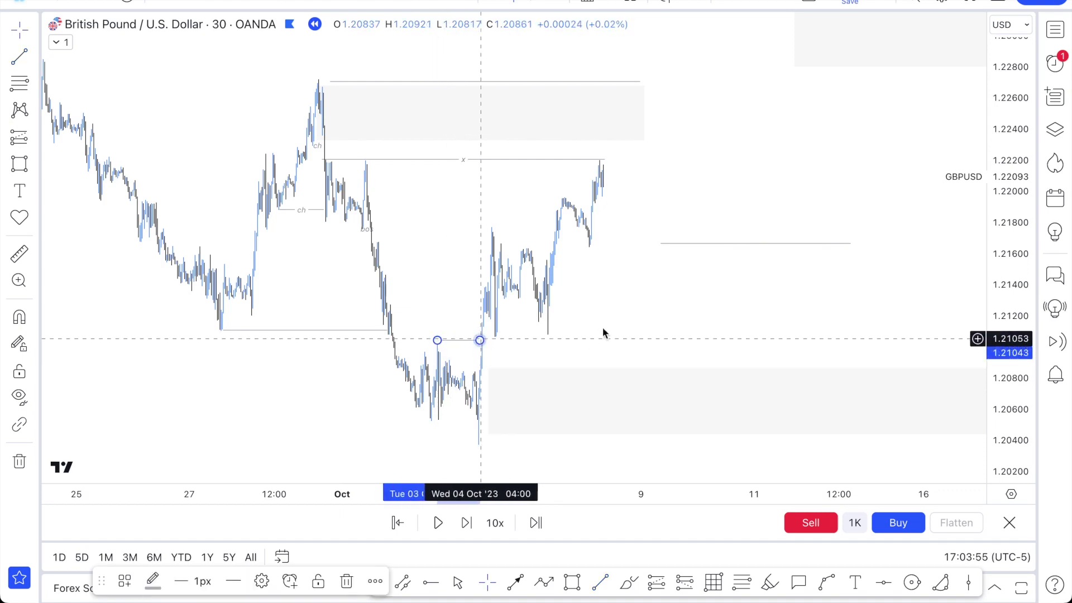
right_click(480, 340)
mouse_move(614, 262)
click(704, 372)
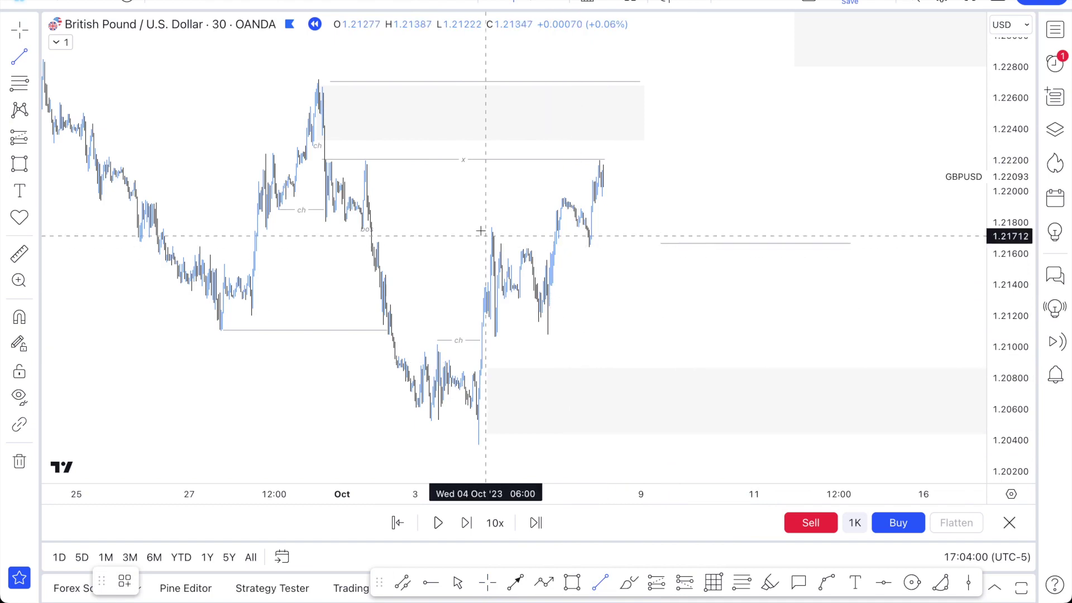
Draw a trend line at 1.21775 from the 4 October high to the 5 October break and apply the BOS template.
click(549, 227)
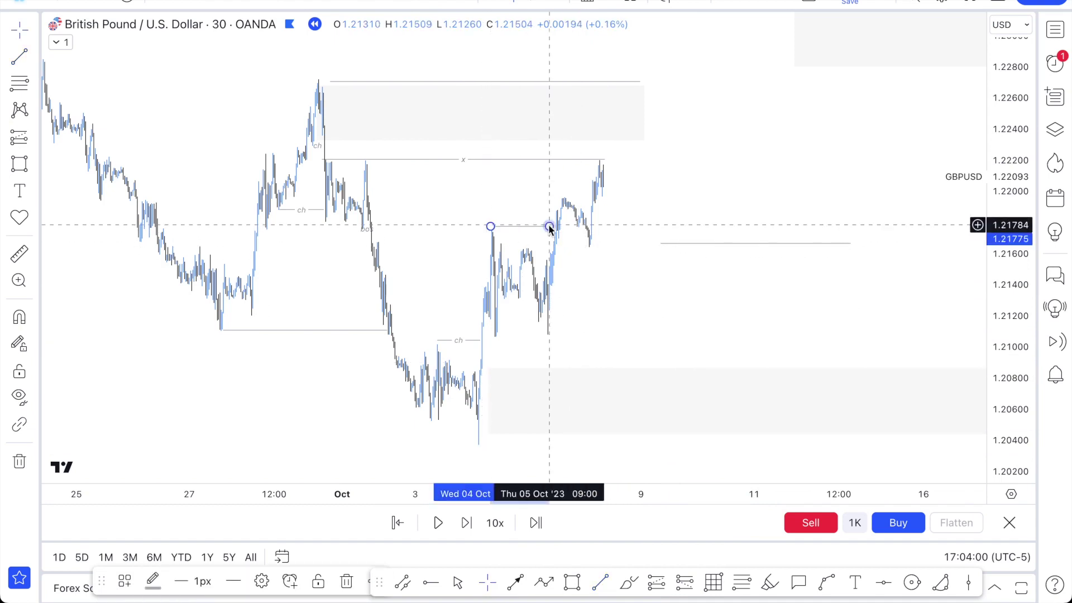
right_click(549, 228)
mouse_move(655, 243)
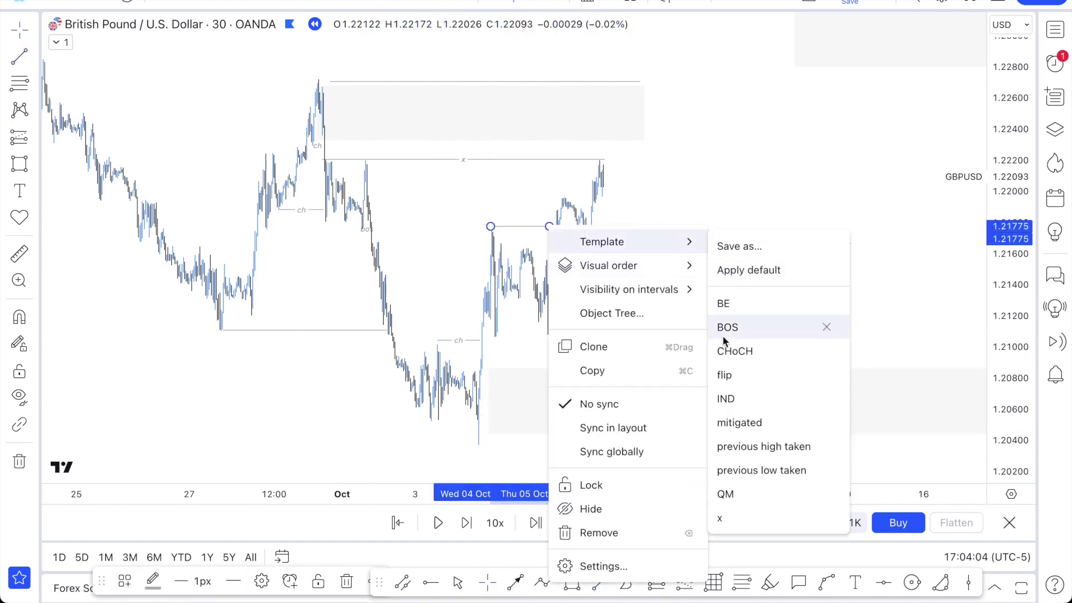
click(752, 327)
click(751, 174)
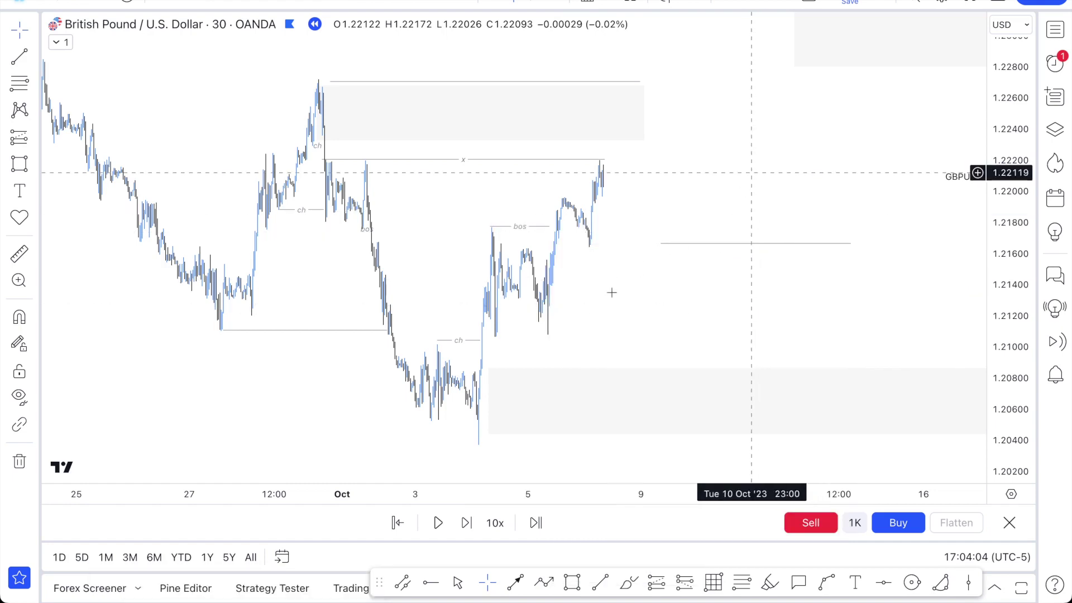
Mark the break of the 5 October high with a trend line at 1.21968 ending on 6 October, using the BOS template.
scroll(752, 172, up, 2)
click(599, 584)
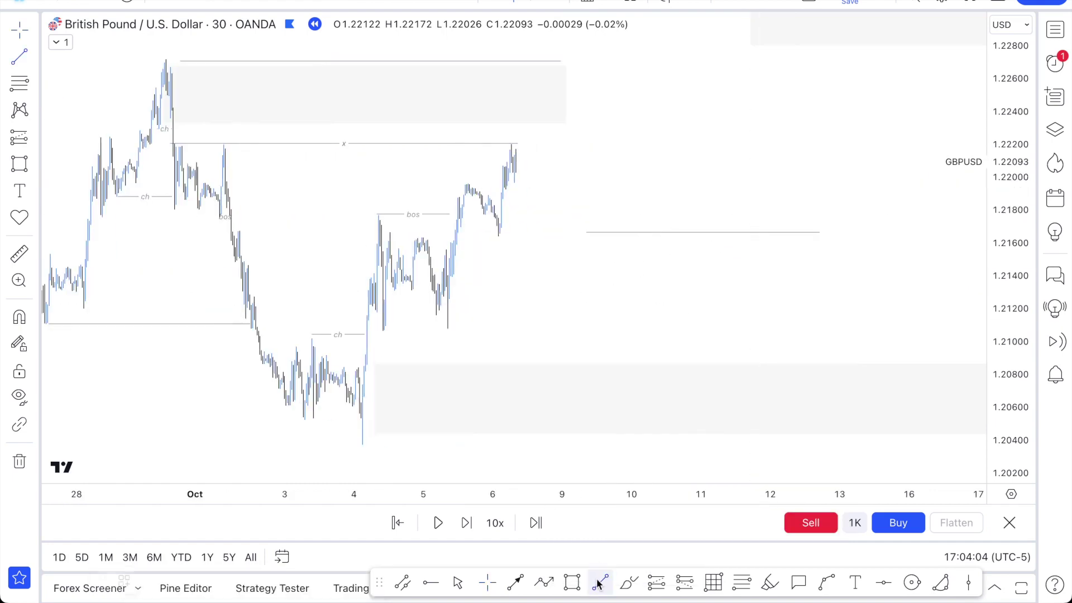
click(597, 583)
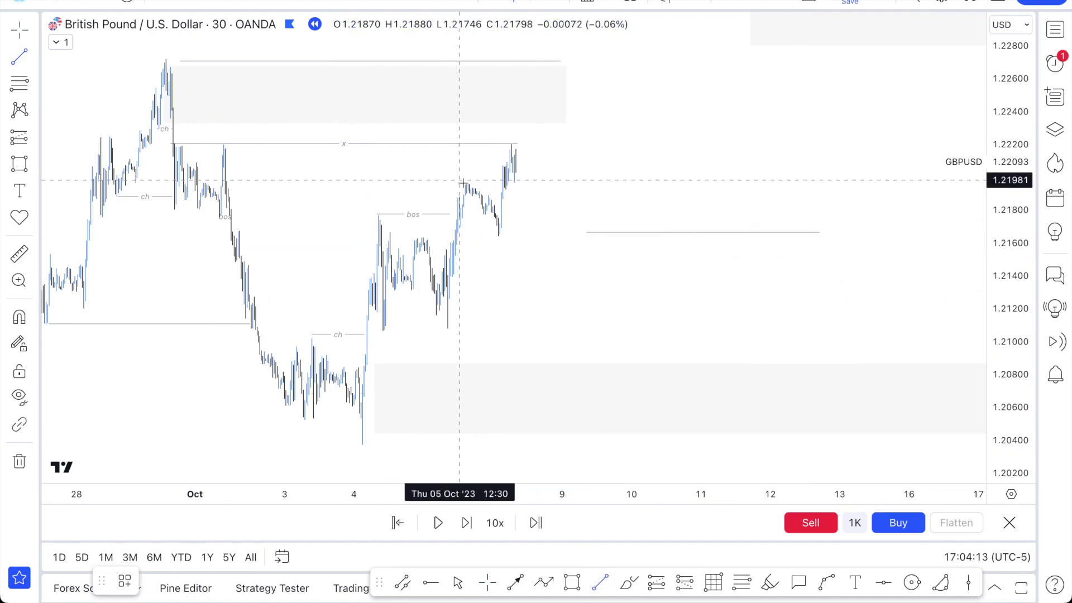
drag(464, 183, 502, 182)
right_click(502, 186)
mouse_move(586, 201)
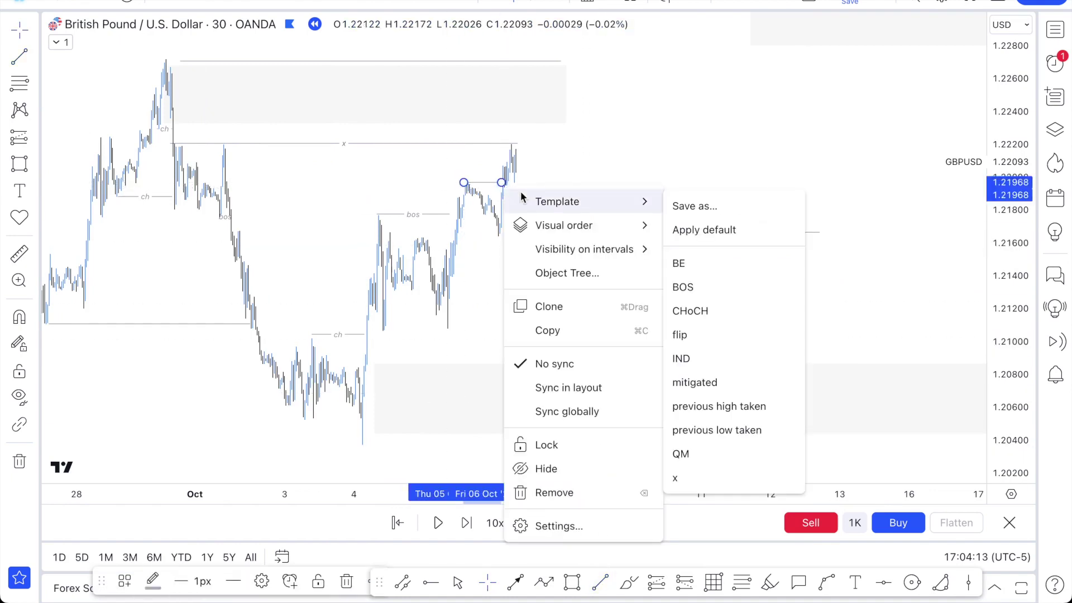
click(688, 289)
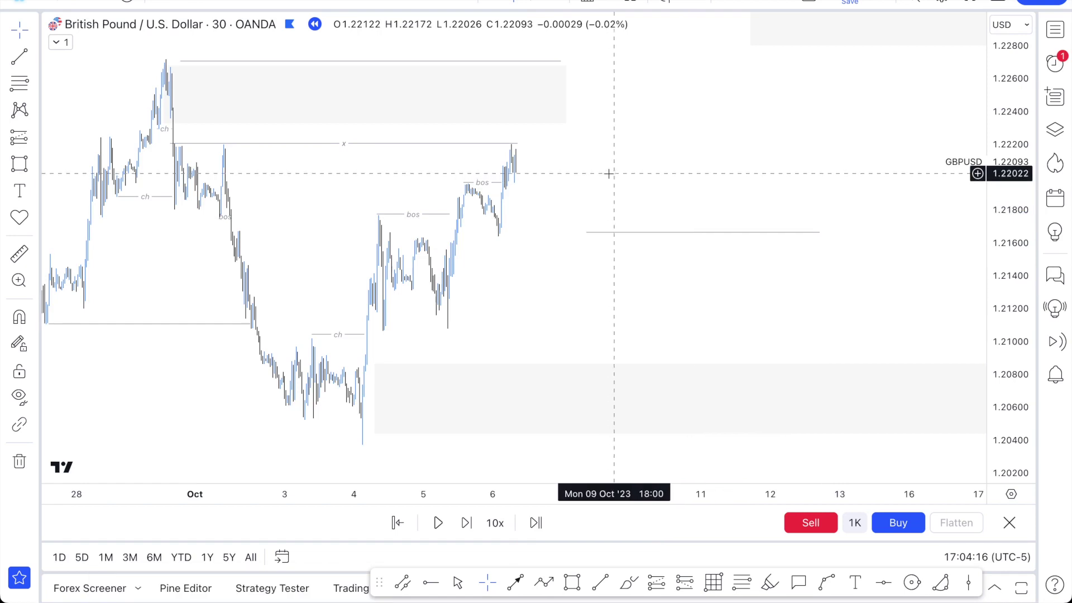
click(482, 187)
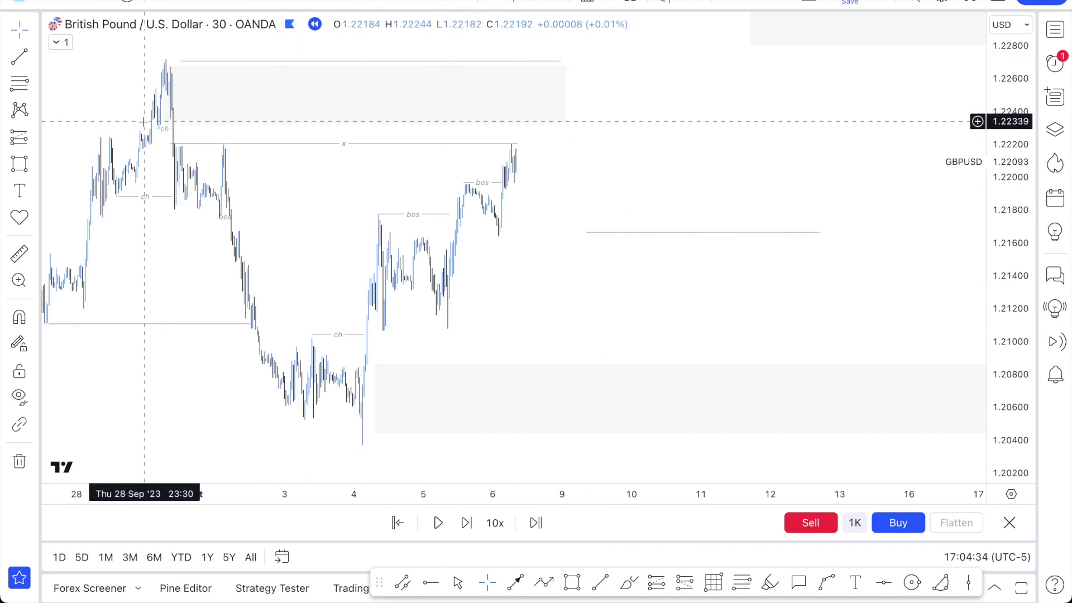
Start the lower zone at the 4 October low, apply the D template, and stretch it from 1.20849 down to about 1.2039.
drag(375, 364, 361, 367)
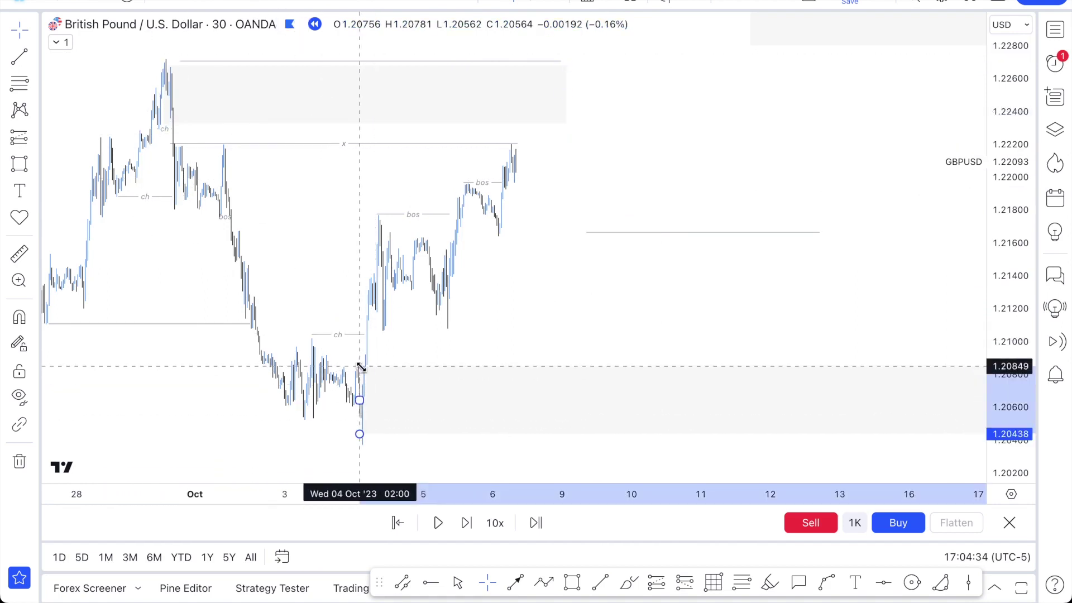
right_click(361, 367)
mouse_move(447, 270)
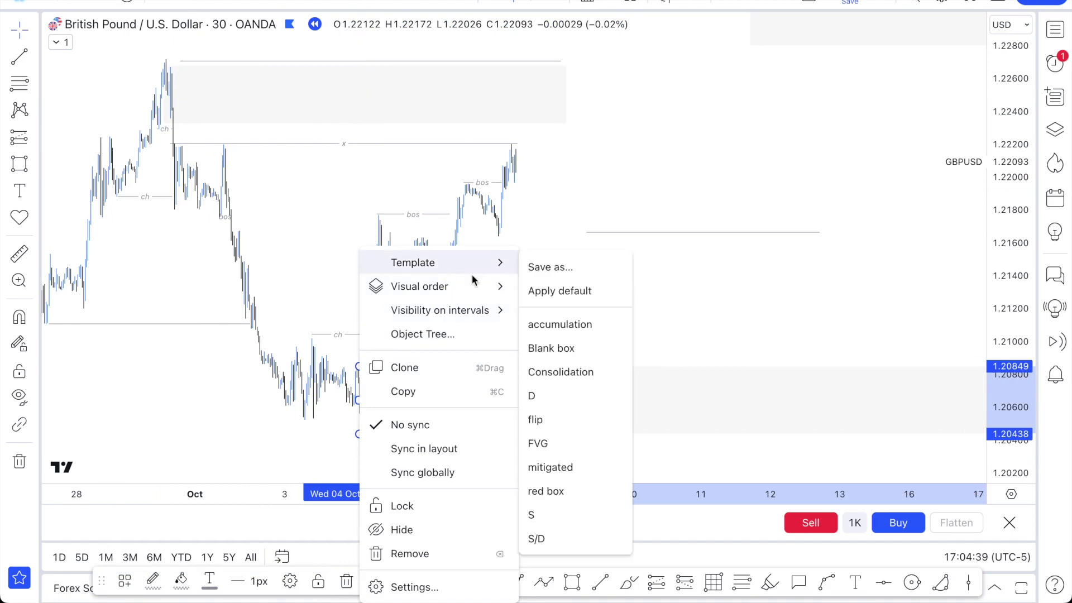
click(603, 395)
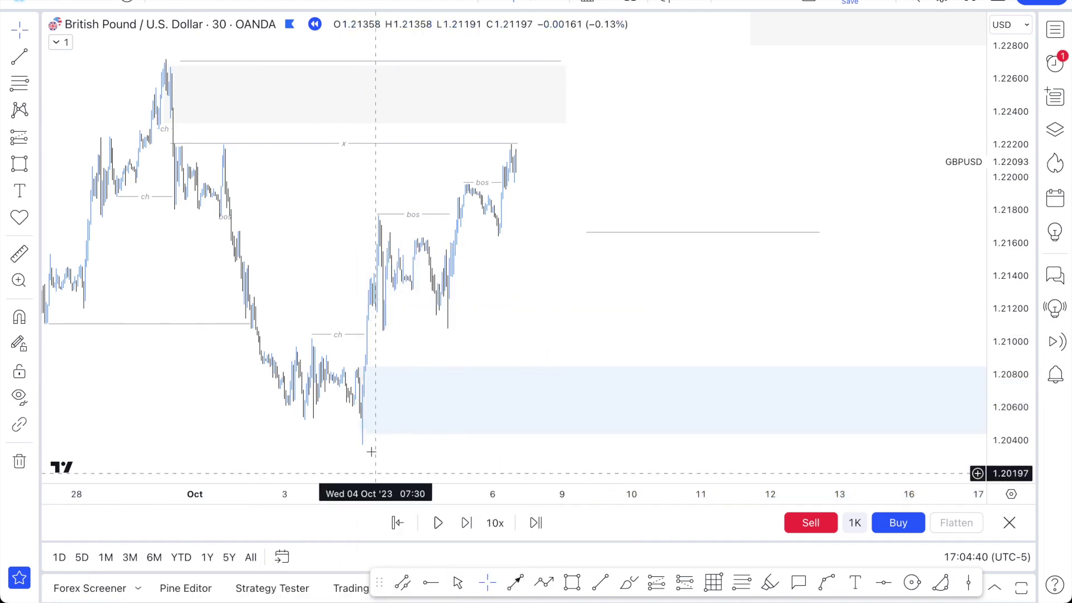
drag(362, 434, 363, 442)
click(589, 318)
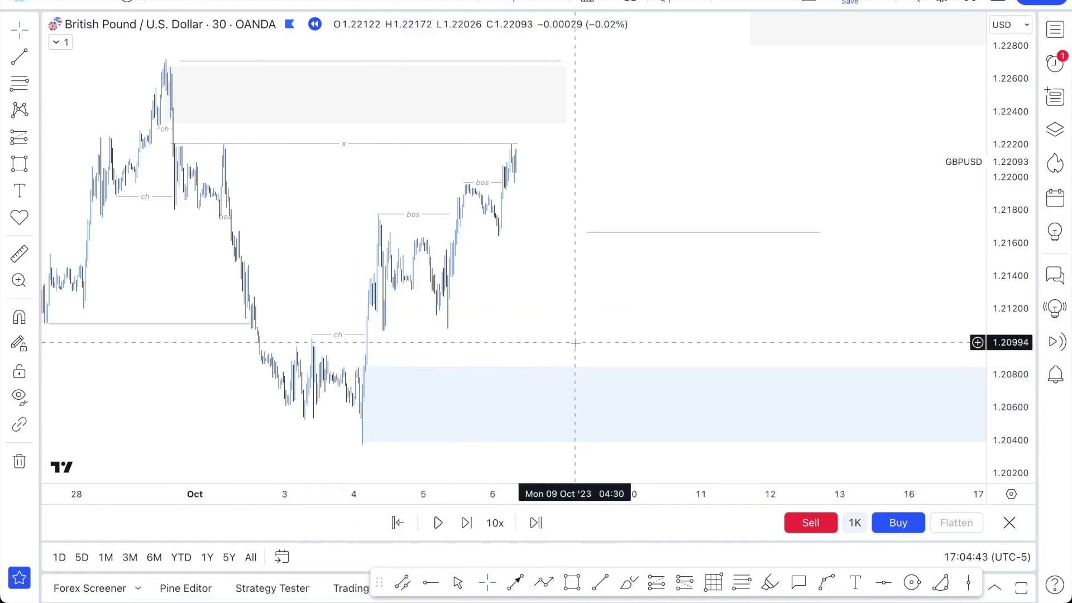
Delete the leftover horizontal line ahead of price at about 1.2167 and view the 6 October move on the 3-minute timeframe.
click(587, 232)
key(Delete)
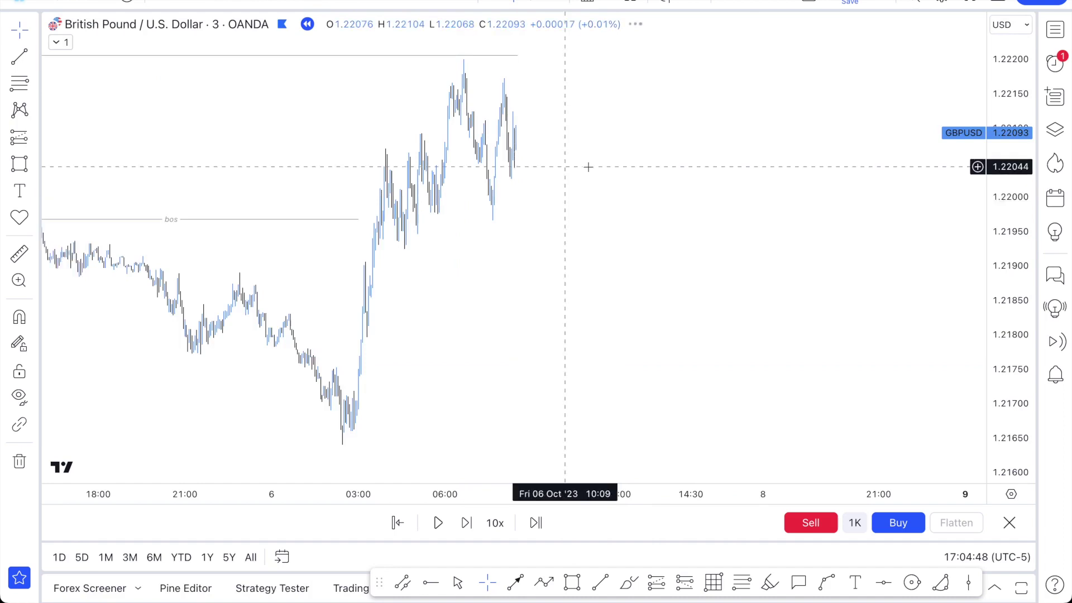
scroll(651, 199, down, 2)
scroll(644, 213, up, 5)
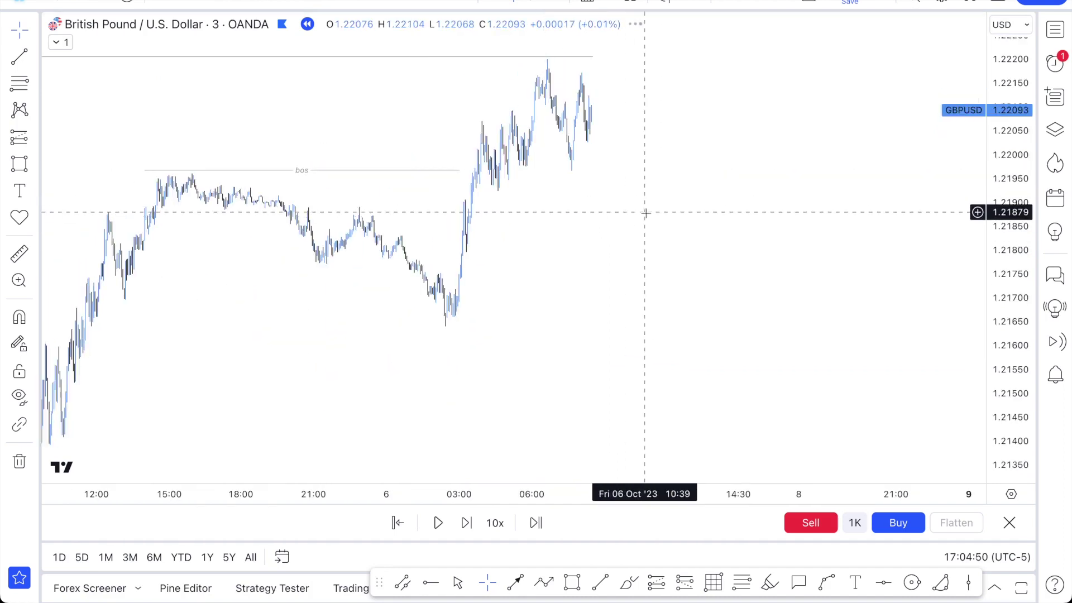
Draw a trend line at 1.21972 from the 6 October pullback low to the candle that breaks it and apply the CHoCH template.
scroll(617, 249, up, 1)
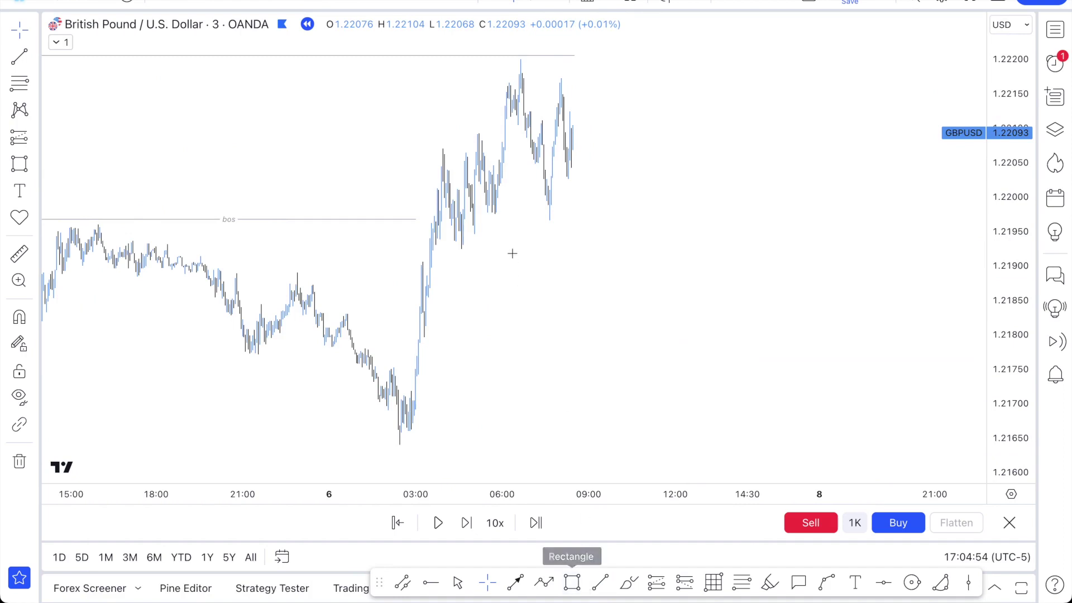
scroll(514, 226, up, 1)
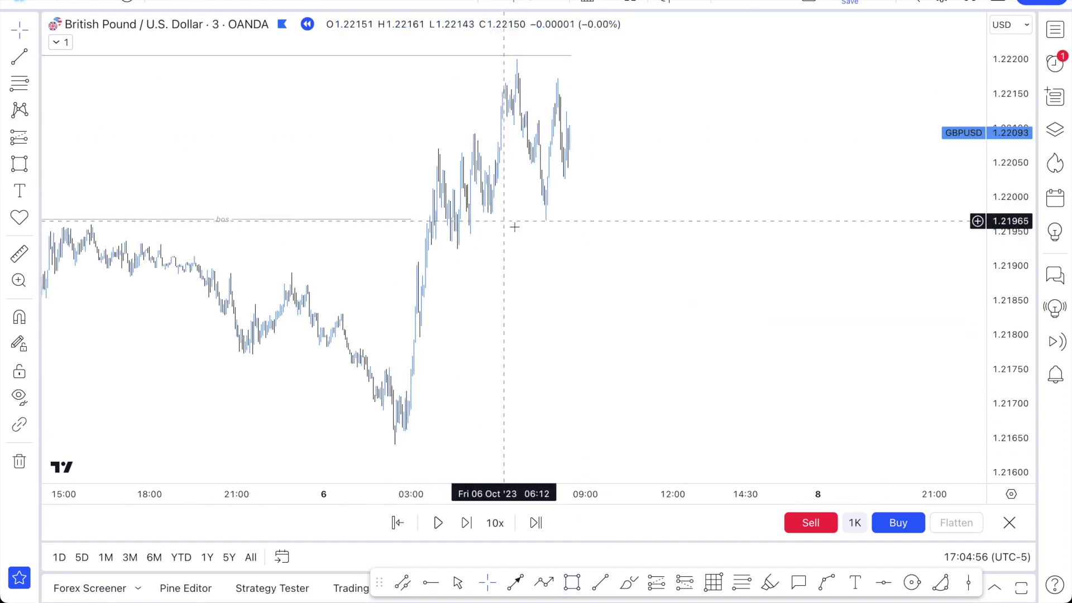
scroll(514, 227, up, 1)
drag(457, 215, 528, 215)
right_click(527, 217)
mouse_move(582, 232)
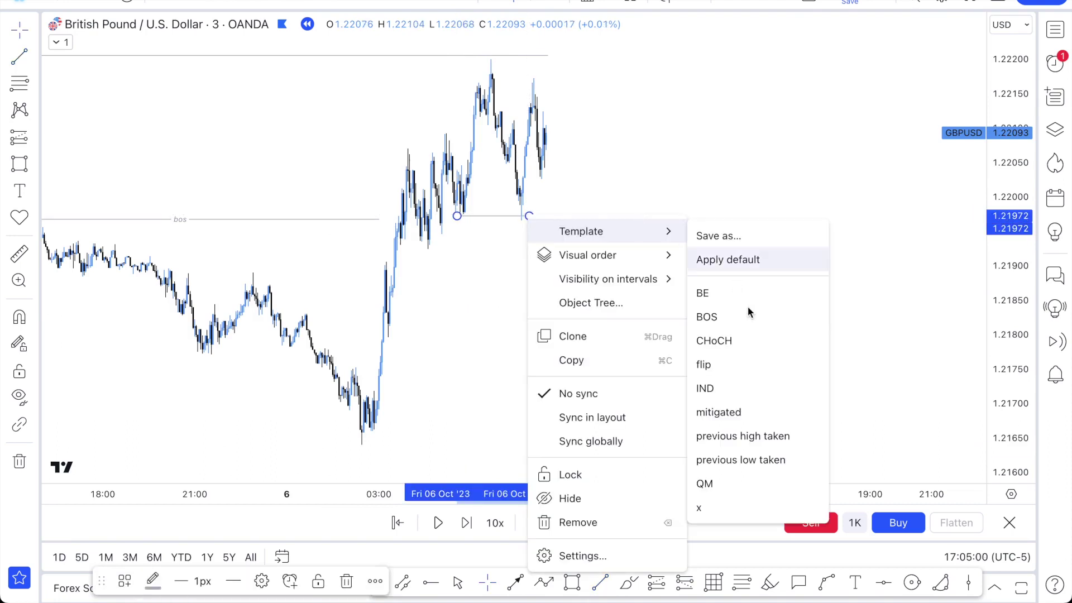
click(735, 339)
Draw a rectangle from 1.22153 to 1.22202 starting at the 6 October high, ending at 08:51, and apply the S template.
click(572, 582)
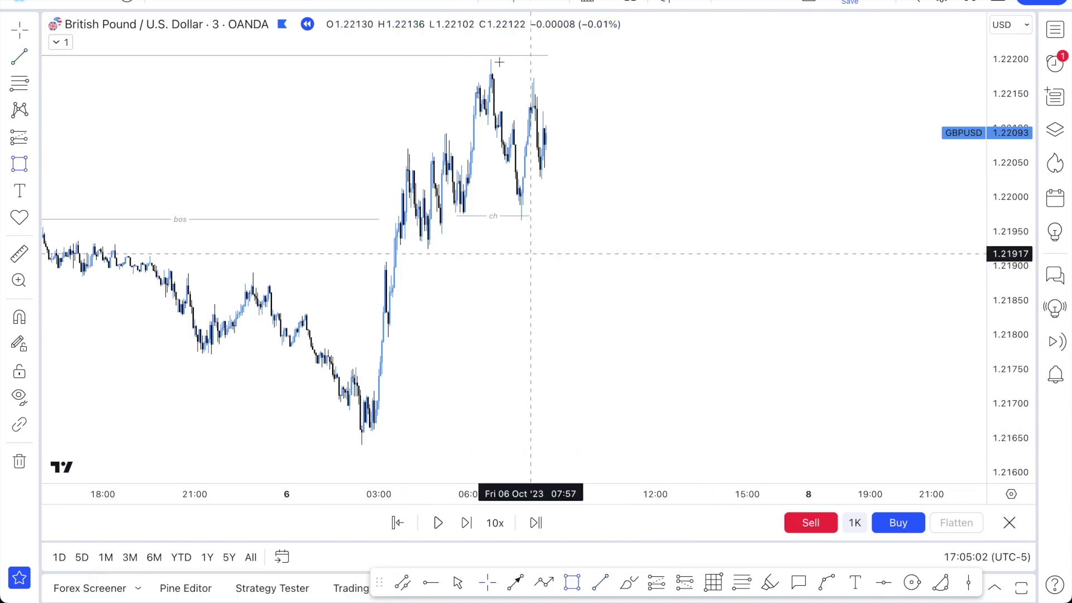
mouse_move(491, 92)
mouse_down()
mouse_move(510, 58)
mouse_move(559, 57)
mouse_up()
right_click(559, 58)
mouse_move(681, 85)
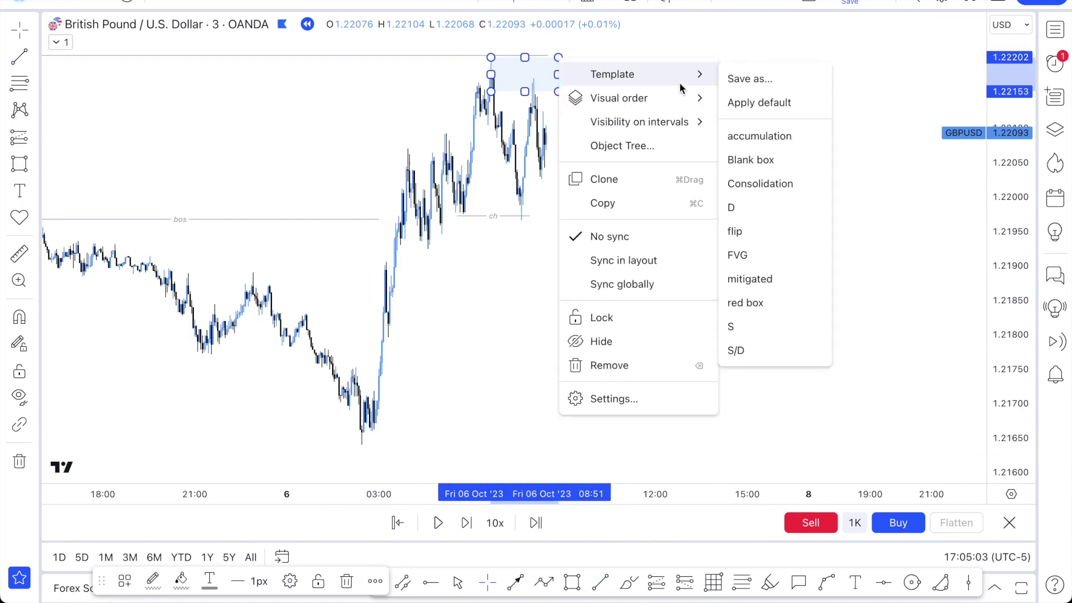
click(733, 327)
Illustrate possible upward and downward price paths beside the latest candle with brush strokes, deleting each stroke.
scroll(782, 251, down, 5)
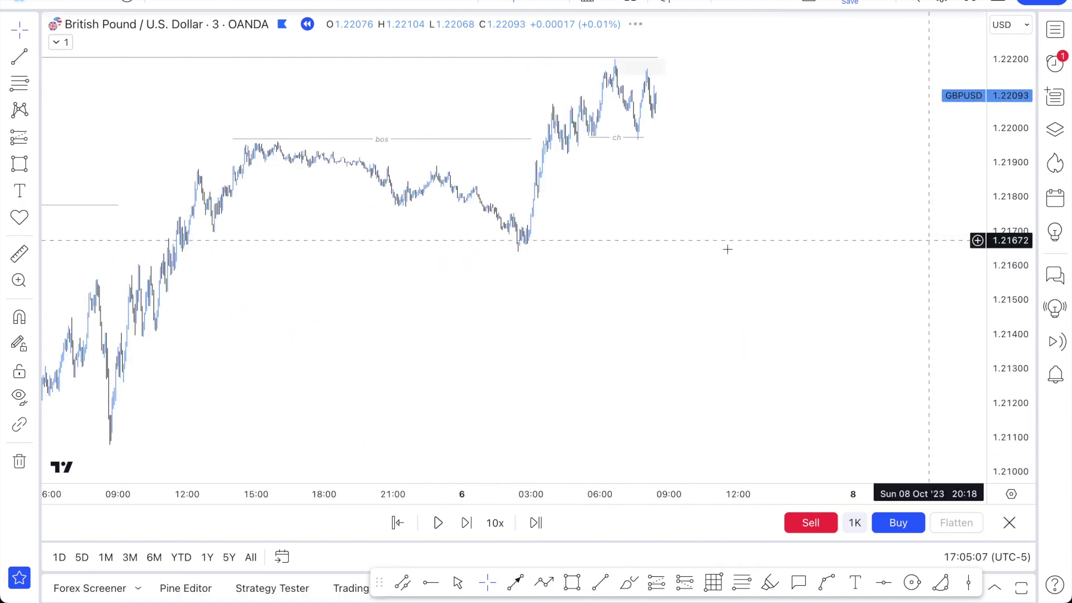
scroll(743, 253, up, 5)
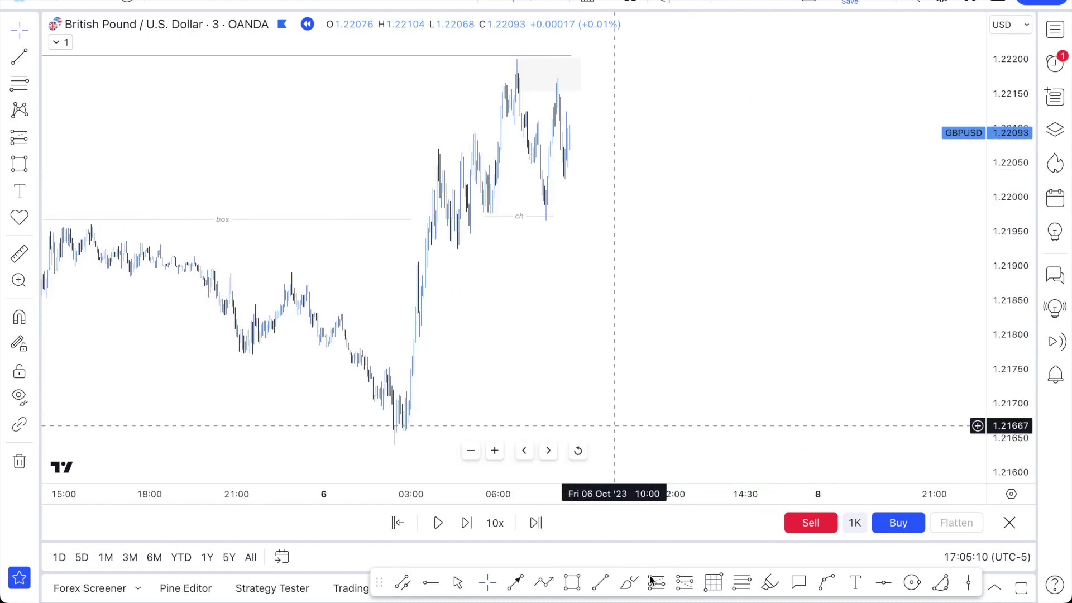
click(628, 582)
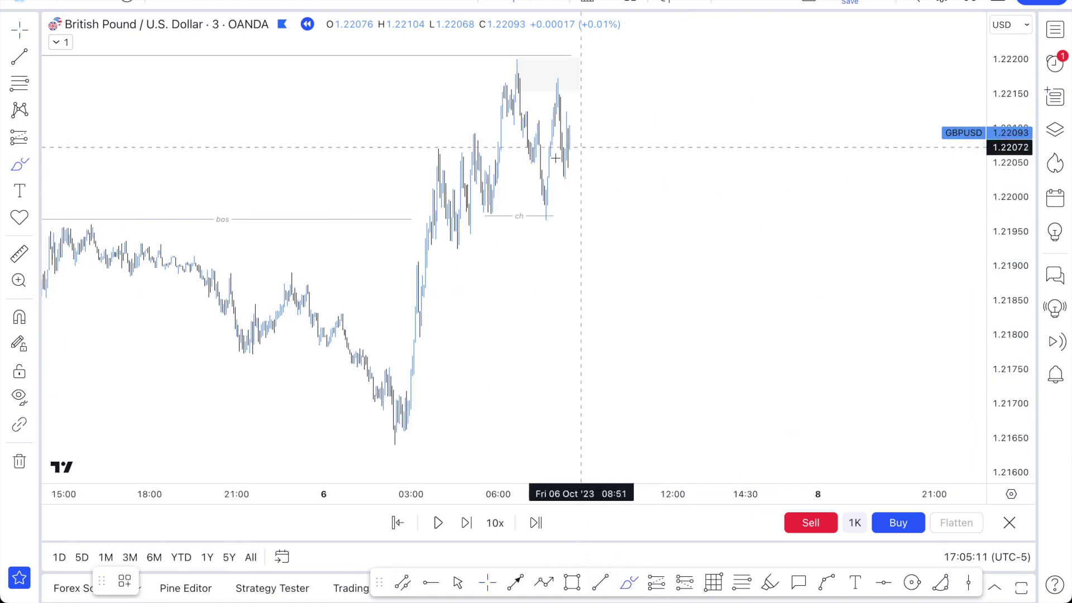
drag(560, 151, 599, 34)
key(Delete)
drag(607, 44, 642, 400)
key(Delete)
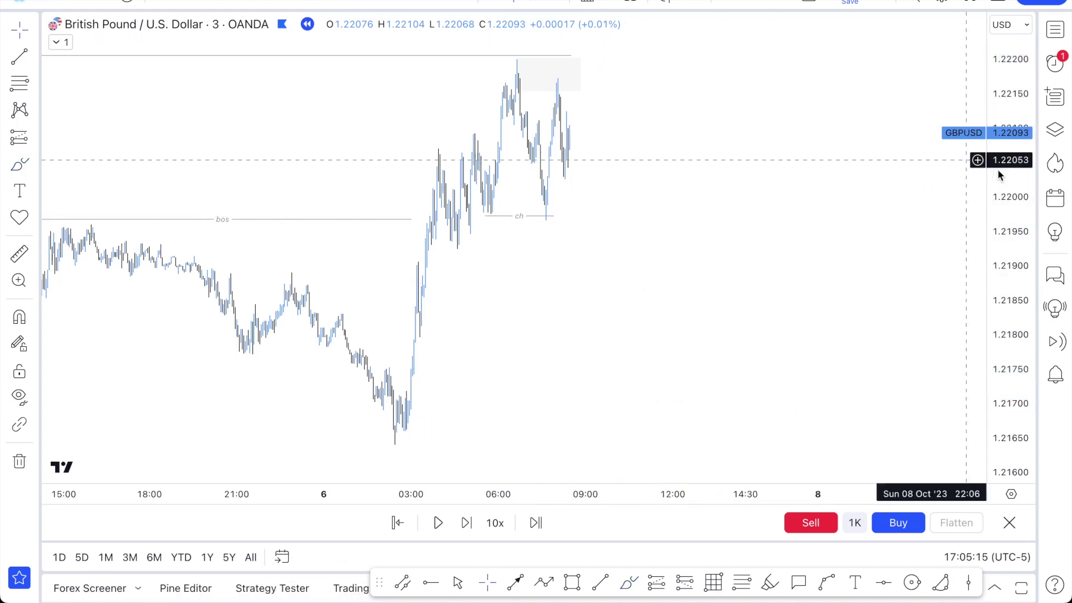
Compress the price scale to look at the supply zone overhead and restore automatic scaling.
drag(997, 175, 997, 249)
drag(736, 321, 739, 381)
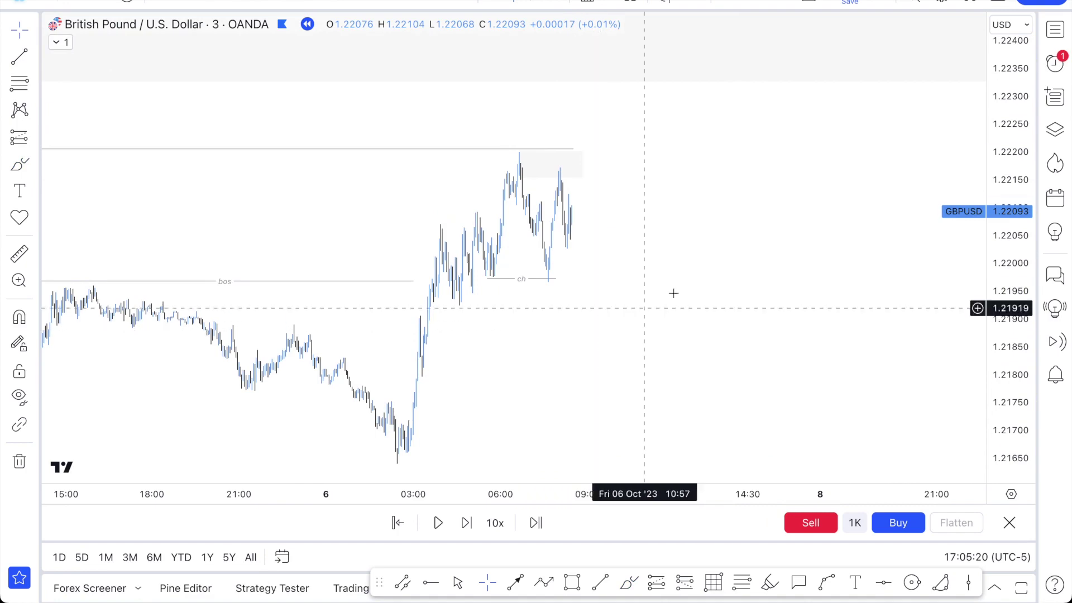
click(999, 473)
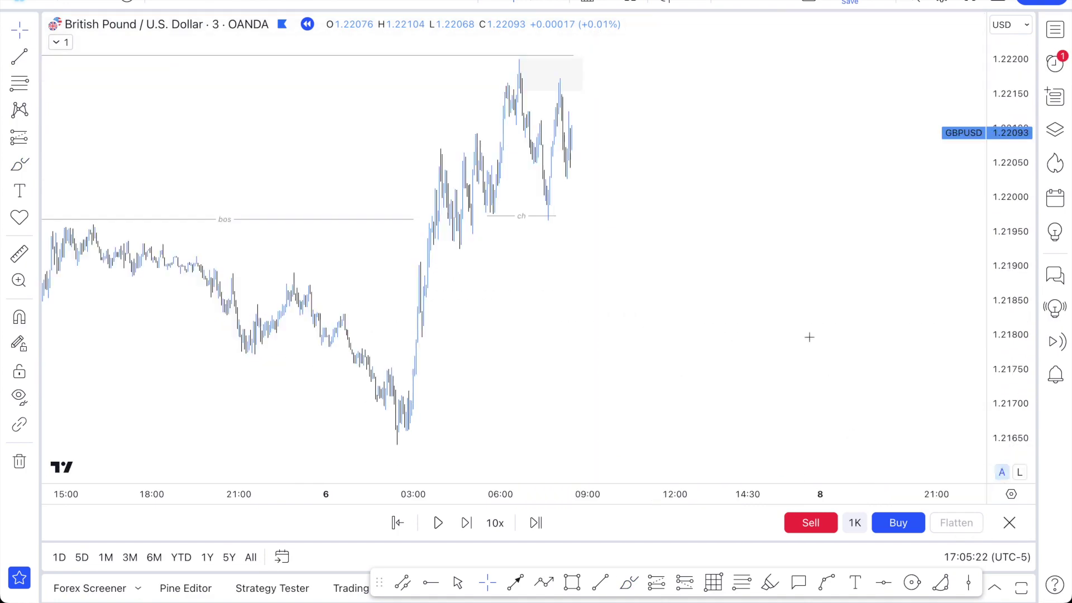
View the 6 October swings up close as a line chart and return the chart to candles.
scroll(768, 237, up, 5)
scroll(581, 234, up, 3)
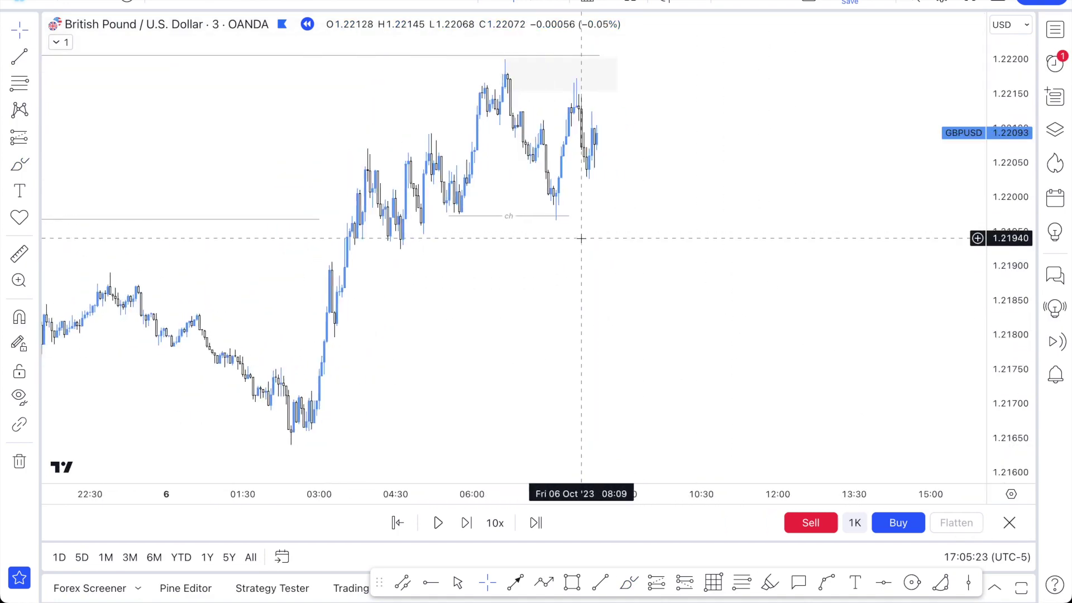
drag(541, 216, 533, 216)
click(592, 292)
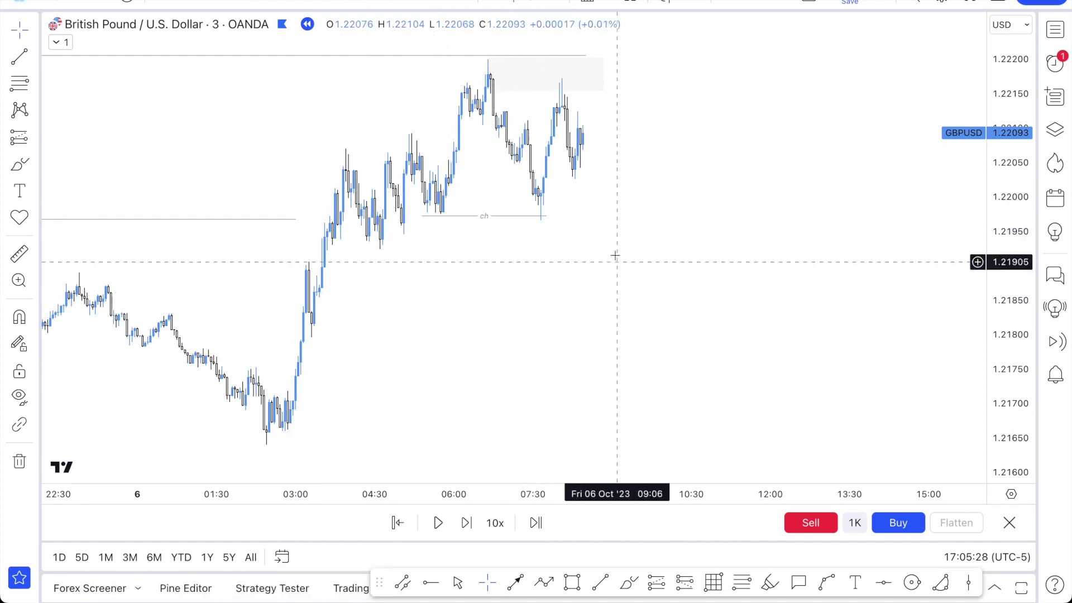
click(539, 4)
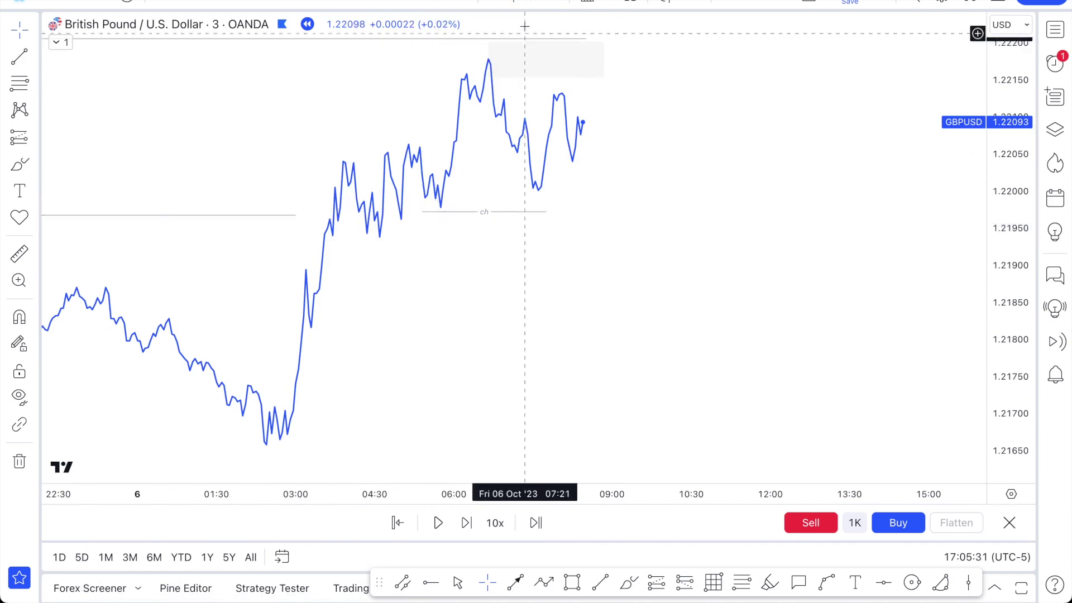
click(519, 6)
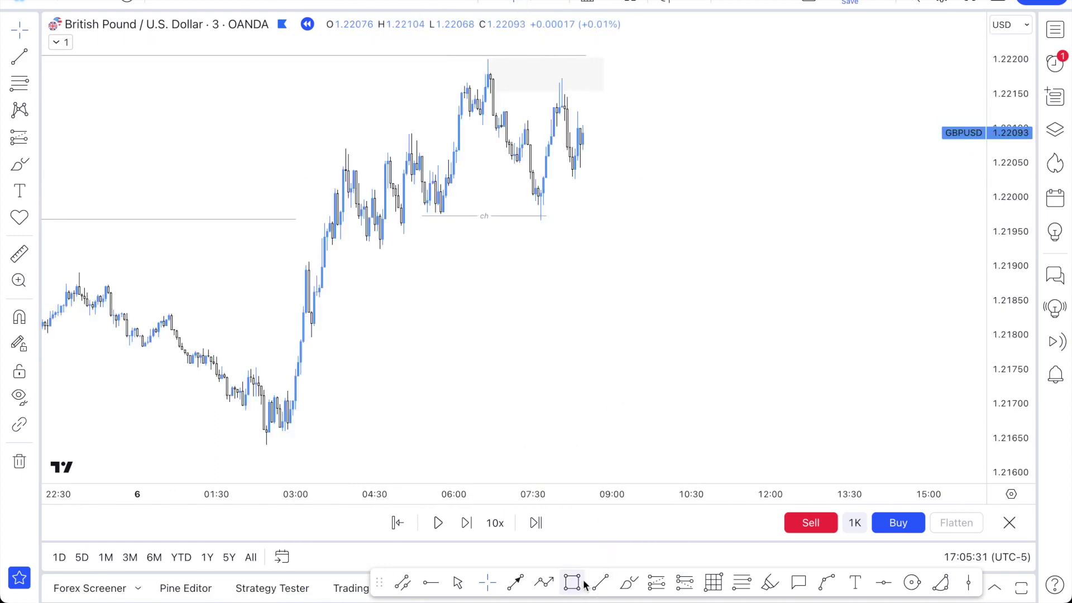
Draw a rectangle from 1.22015 to 1.21968 at the 6 October pullback low, apply the D template, and extend it past the latest candle.
scroll(531, 336, up, 2)
mouse_move(527, 195)
mouse_down()
mouse_move(526, 219)
mouse_move(560, 219)
mouse_up()
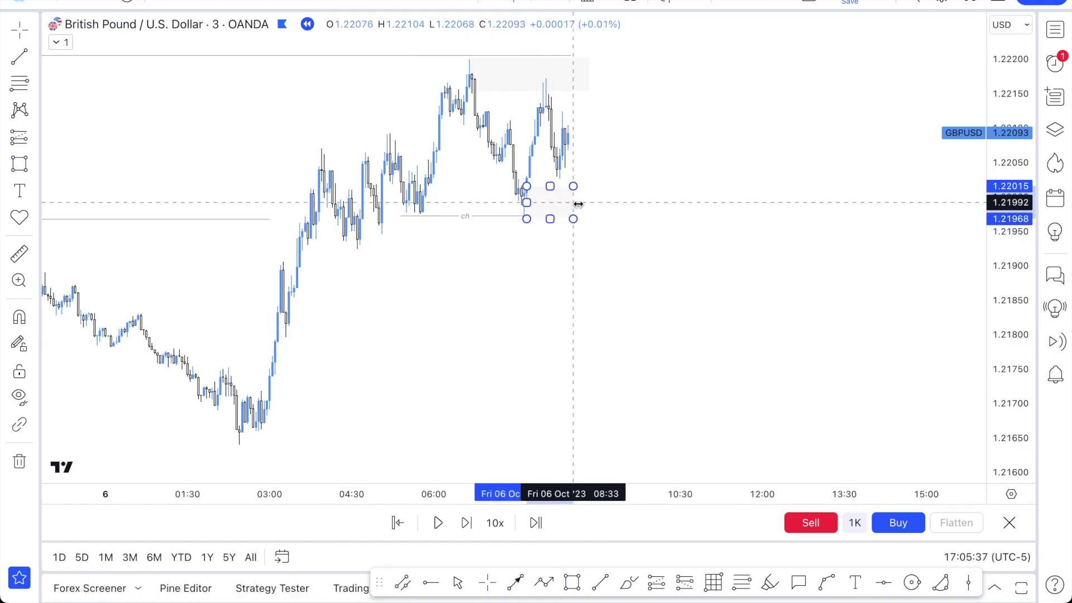
right_click(568, 191)
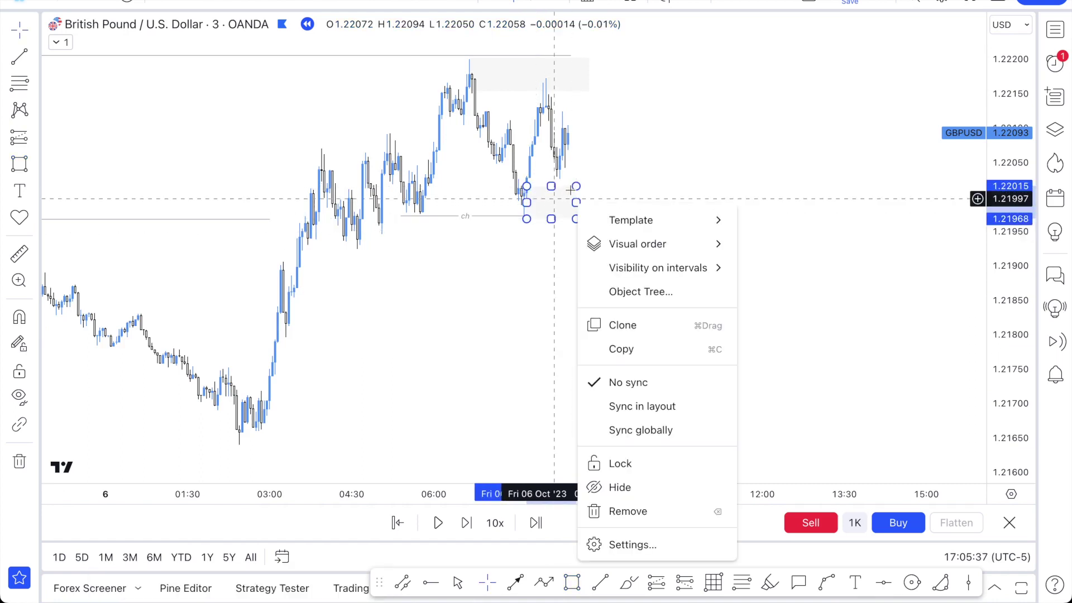
mouse_move(656, 223)
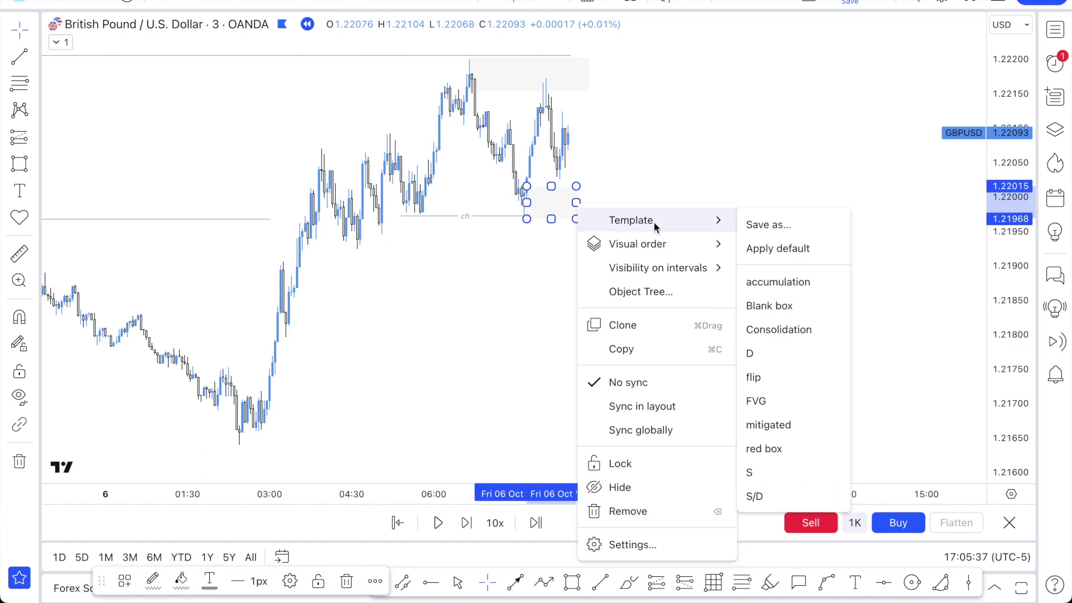
click(783, 351)
drag(576, 202, 639, 202)
click(648, 144)
Adjust the top edge of the small demand zone to about 1.2201.
scroll(720, 165, up, 3)
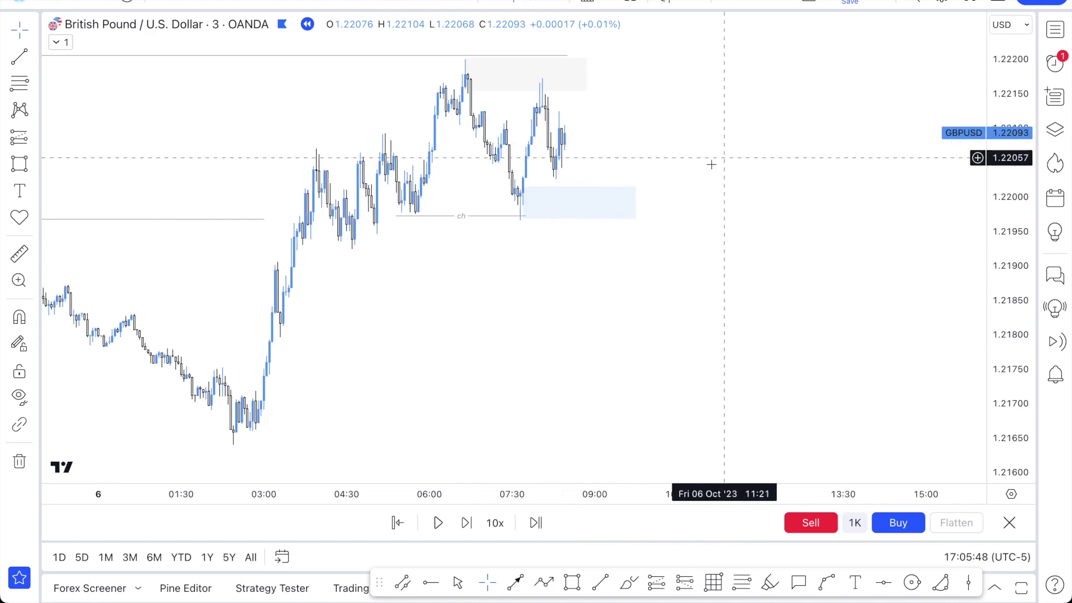
click(438, 185)
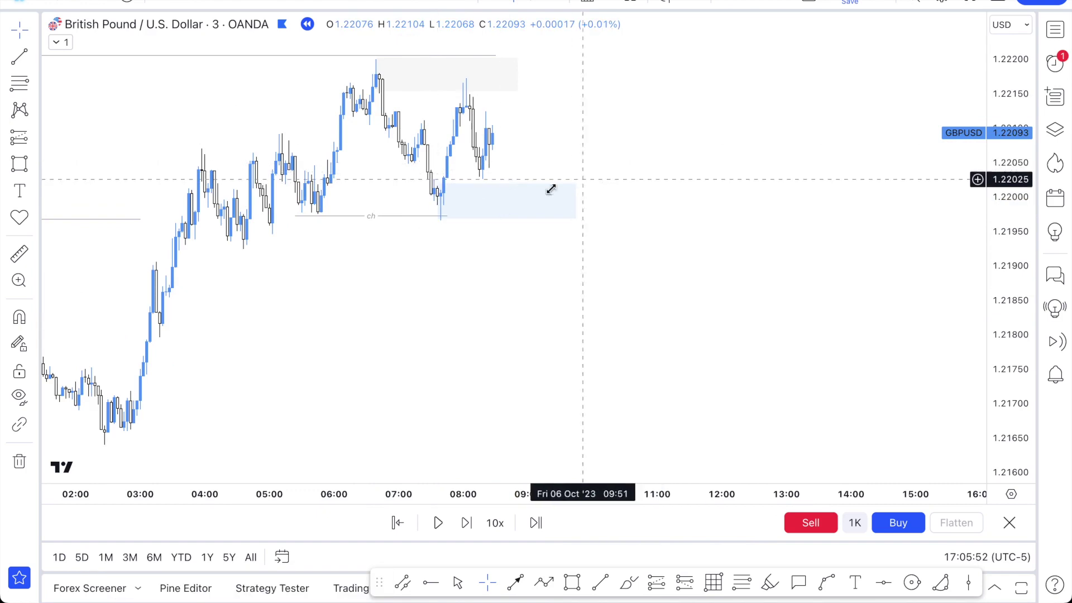
mouse_move(435, 183)
mouse_down()
mouse_move(400, 220)
mouse_move(437, 191)
mouse_up()
click(609, 188)
Mark the break of the minor lower high with a trend line at 1.22113 ending at 07:51, using the CHoCH template.
scroll(781, 162, left, 2)
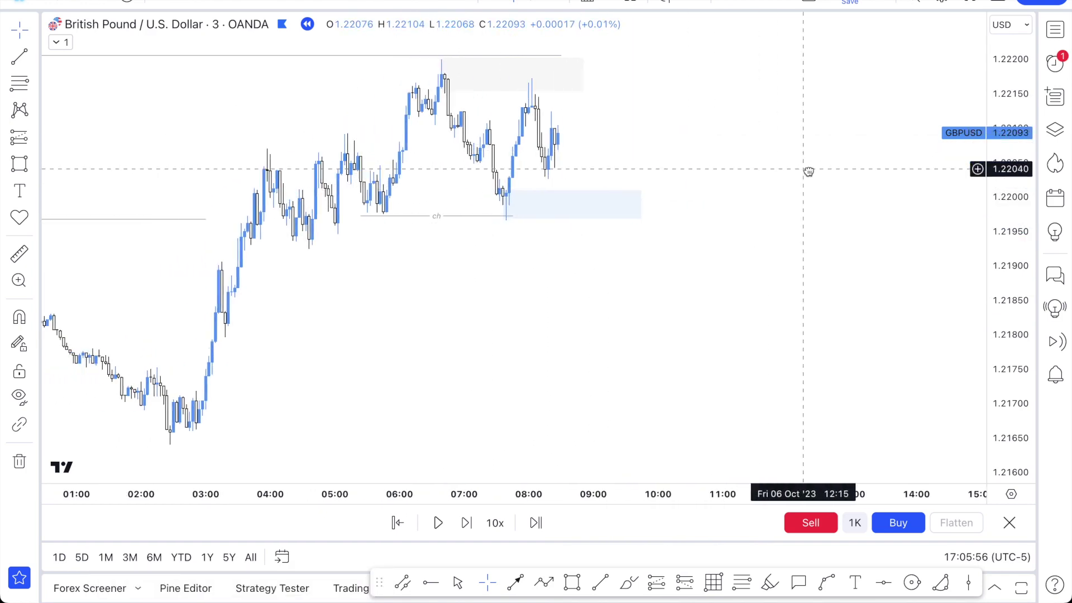
scroll(871, 235, up, 2)
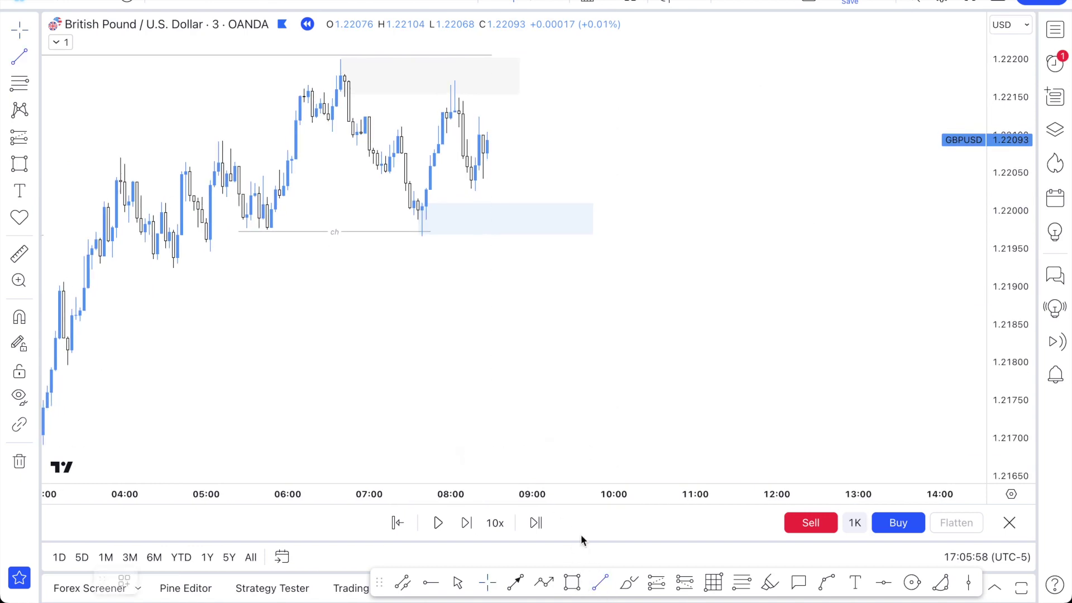
right_click(441, 128)
mouse_move(480, 143)
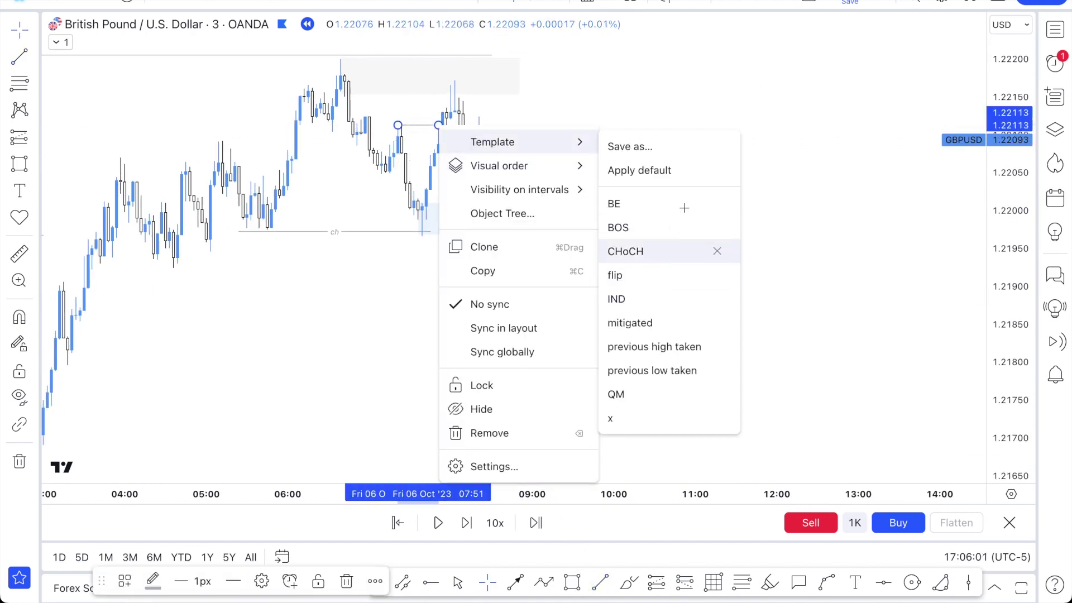
click(626, 251)
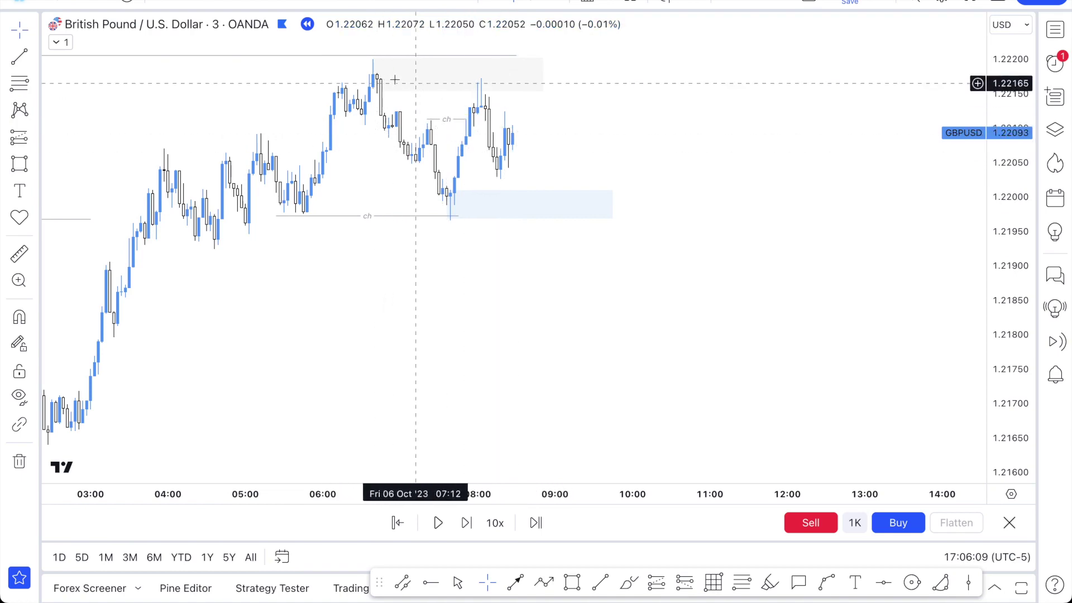
On the 30-minute timeframe, draw a rectangle from 1.22194 to 1.22045, from the 2 October high to 6 October, and apply the S template.
scroll(630, 175, down, 6)
scroll(639, 183, down, 5)
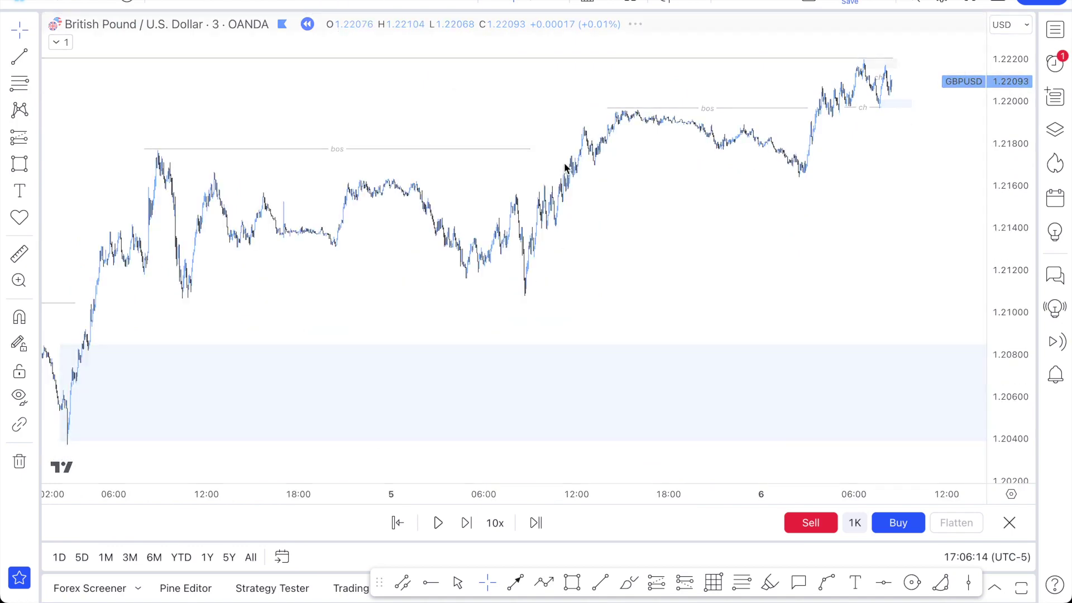
text(30)
key(Return)
scroll(548, 166, up, 6)
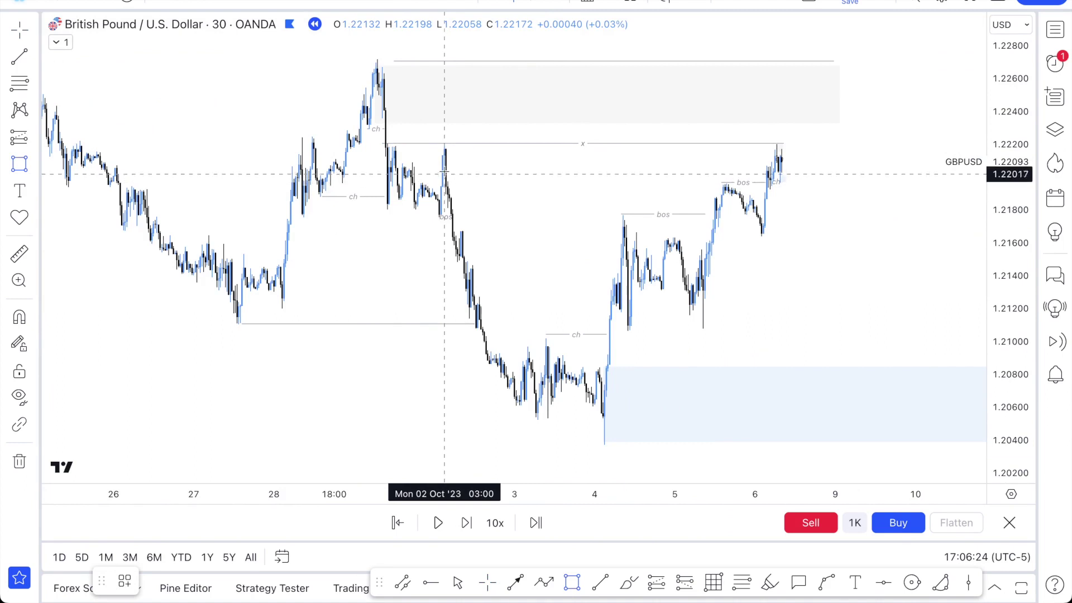
mouse_move(444, 170)
mouse_down()
mouse_move(445, 144)
mouse_move(469, 160)
mouse_move(849, 165)
mouse_move(775, 159)
mouse_up()
right_click(775, 159)
mouse_move(818, 174)
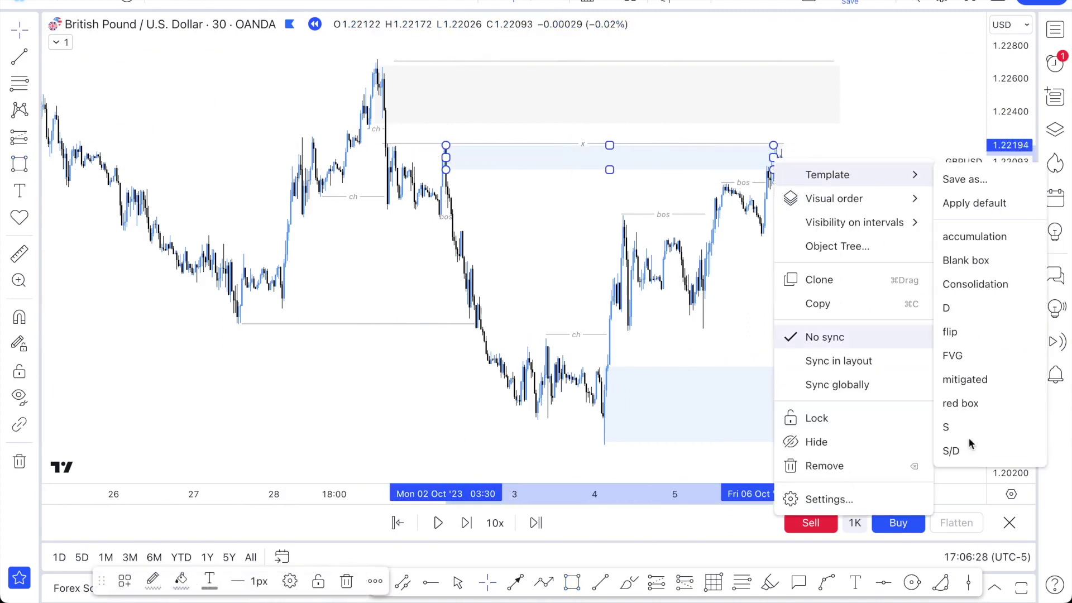
click(949, 425)
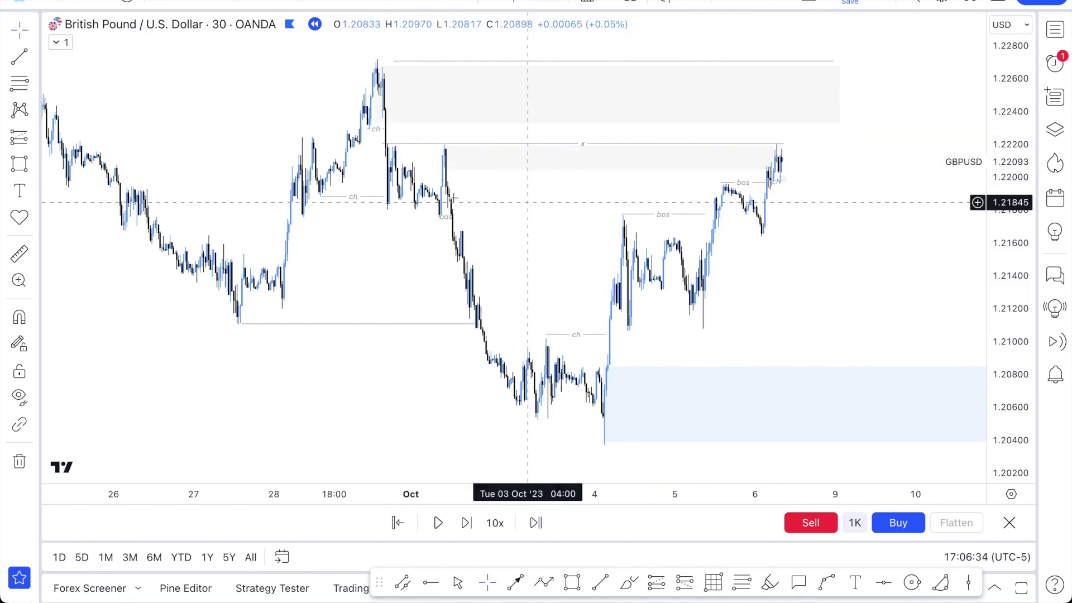
Raise the lower edge of the upper supply zone, which starts at the late September high, to about 1.2235.
drag(373, 123, 381, 119)
click(357, 113)
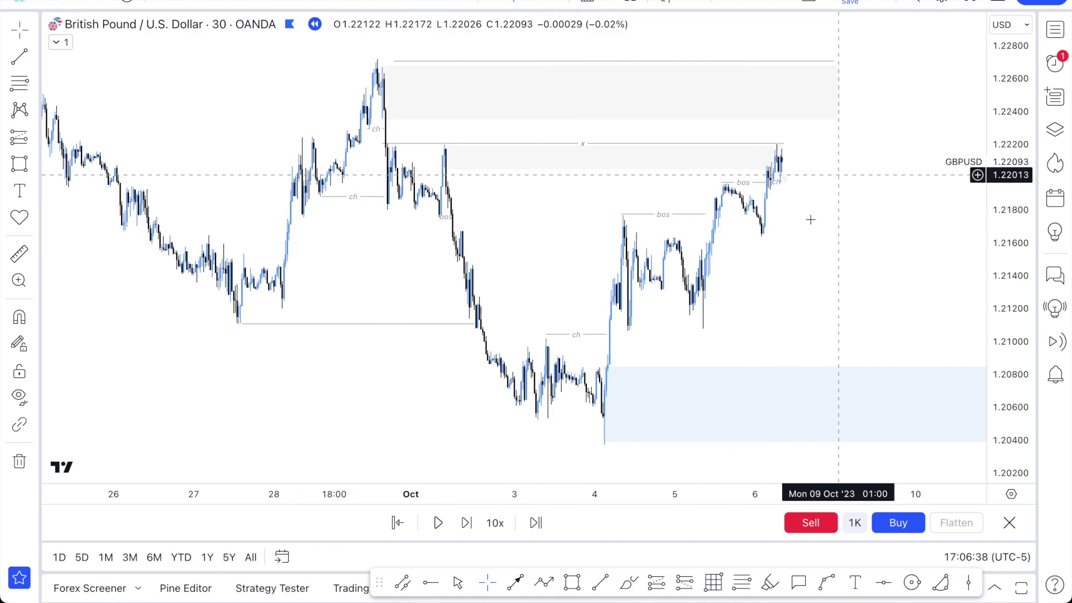
scroll(786, 221, up, 4)
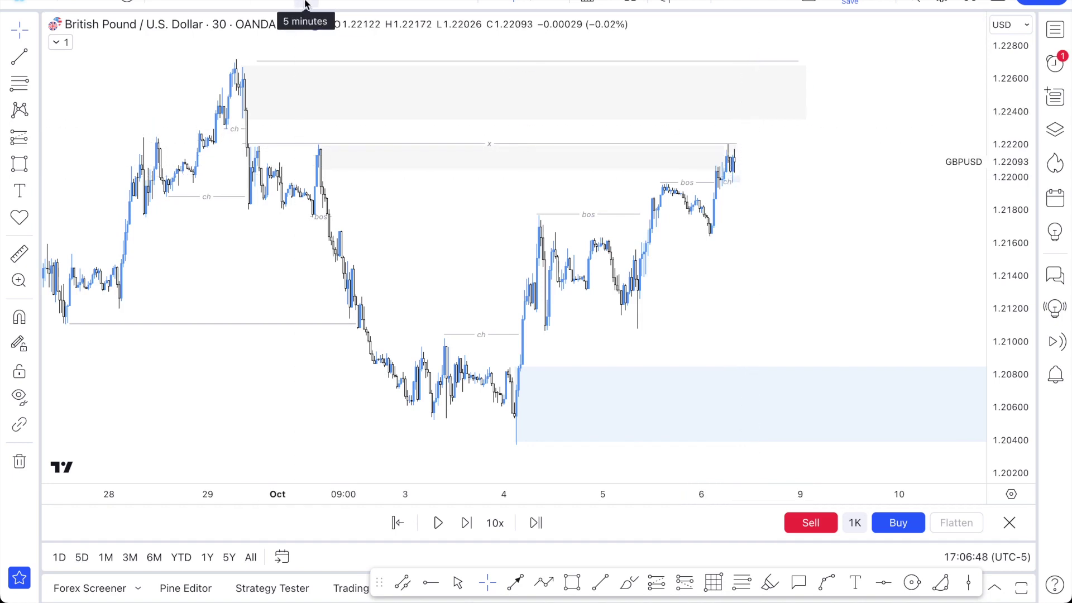
Return to the 3-minute timeframe and extend the right edge of the 2 October supply zone to 05:45 on 6 October.
click(281, 5)
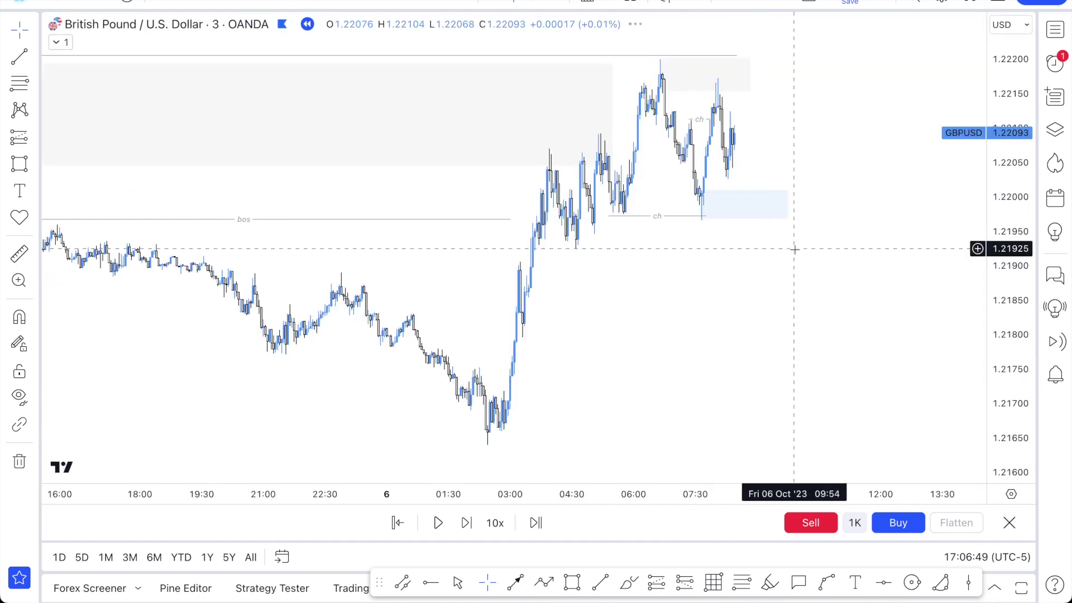
scroll(792, 251, up, 6)
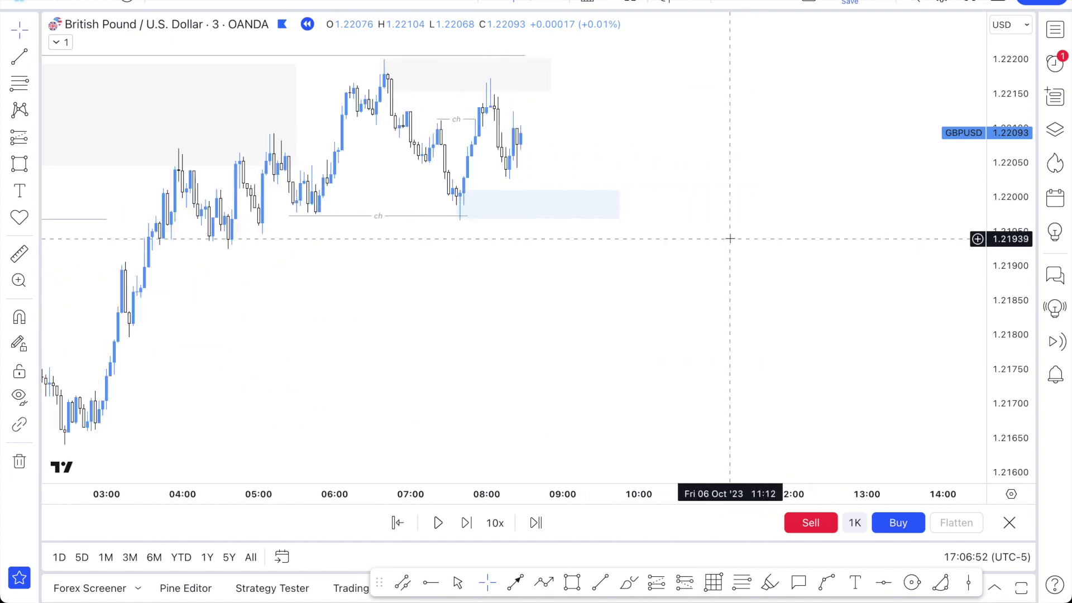
scroll(649, 242, down, 3)
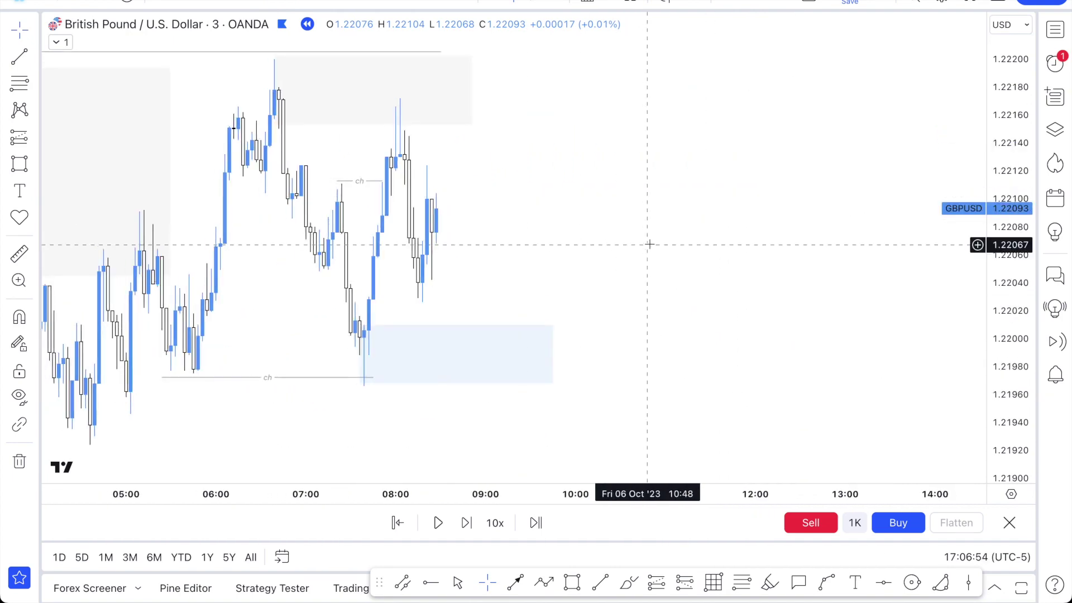
scroll(399, 165, down, 1)
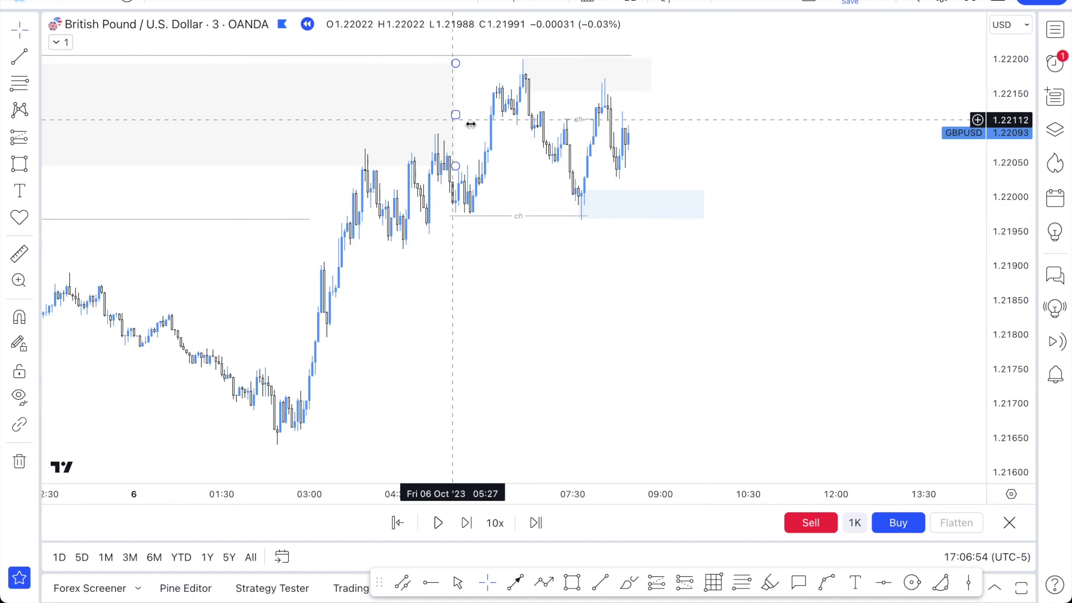
drag(471, 124, 471, 116)
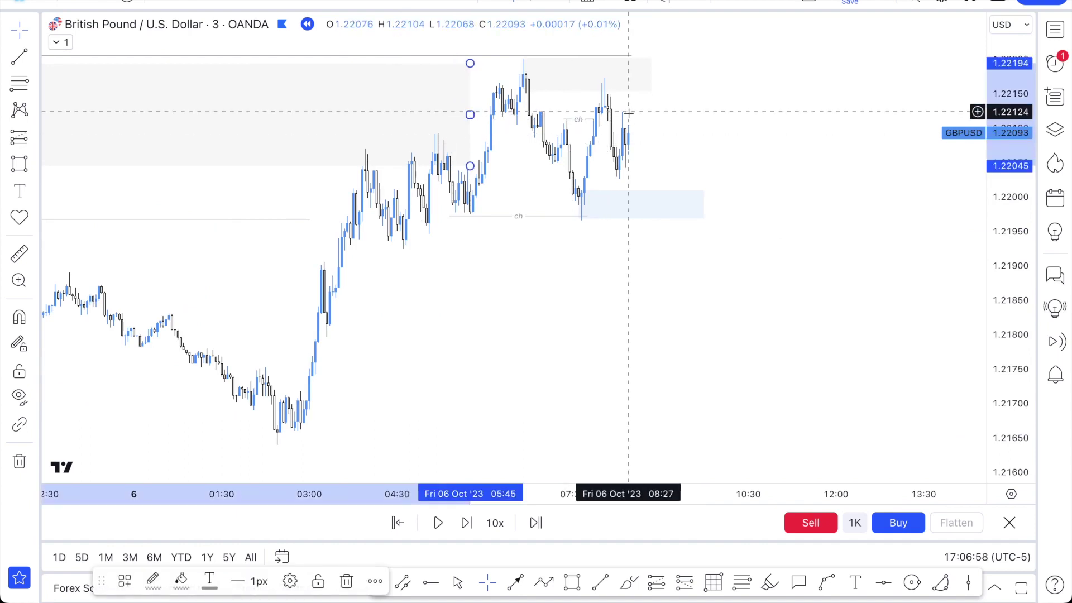
Place a short position at the 6 October supply zone with entry about 1.2213, stop about 1.2221 and target about 1.2167.
click(659, 316)
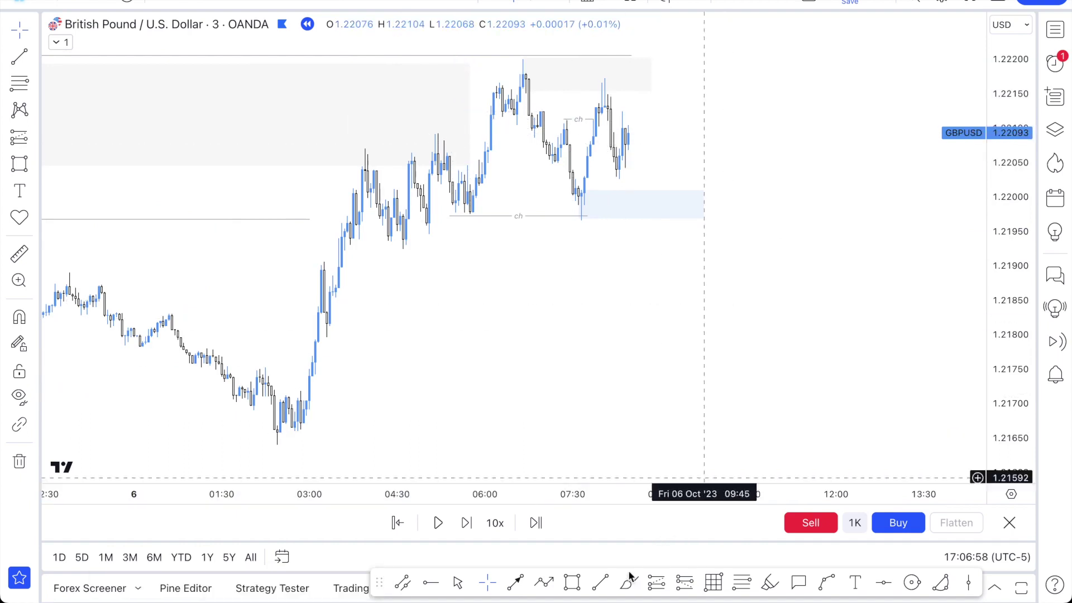
click(651, 166)
mouse_move(651, 166)
mouse_down()
mouse_move(625, 122)
mouse_move(658, 131)
mouse_up()
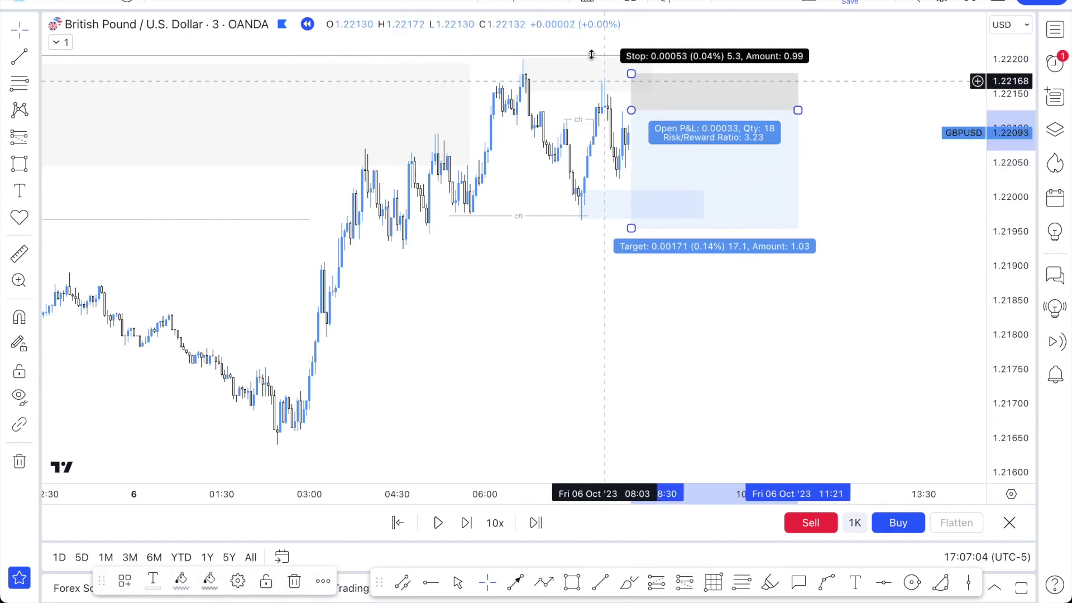
drag(631, 74, 631, 55)
drag(630, 231, 631, 424)
scroll(614, 318, down, 3)
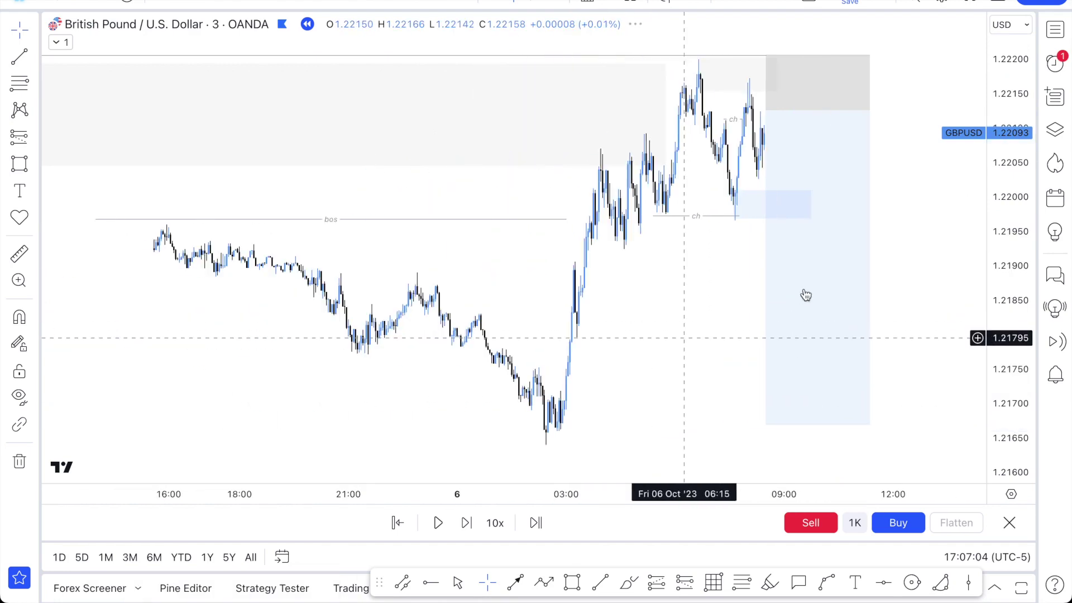
drag(840, 296, 833, 295)
click(630, 103)
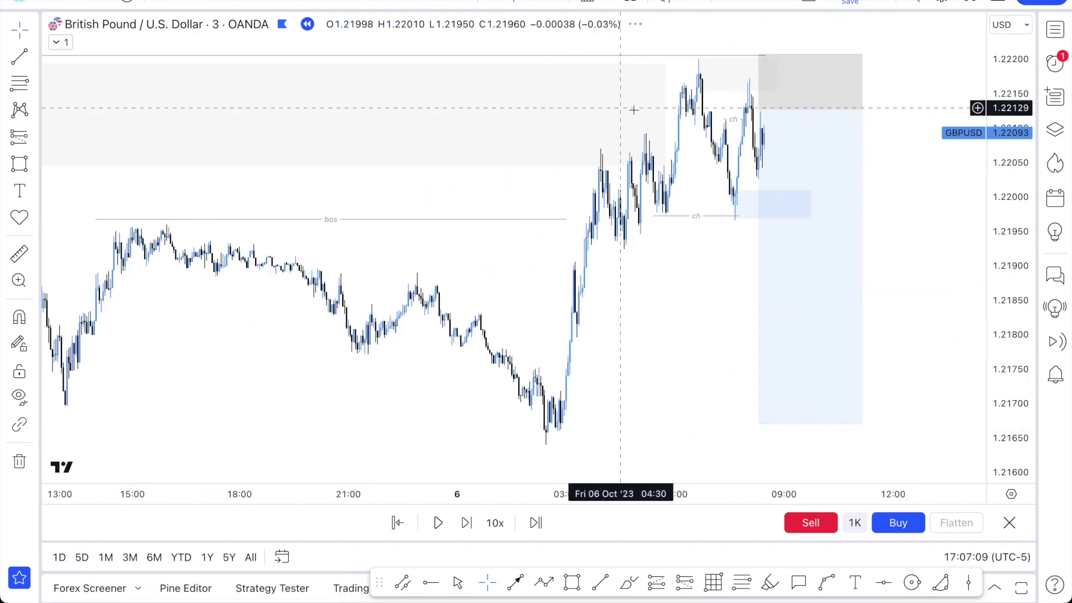
scroll(646, 268, up, 5)
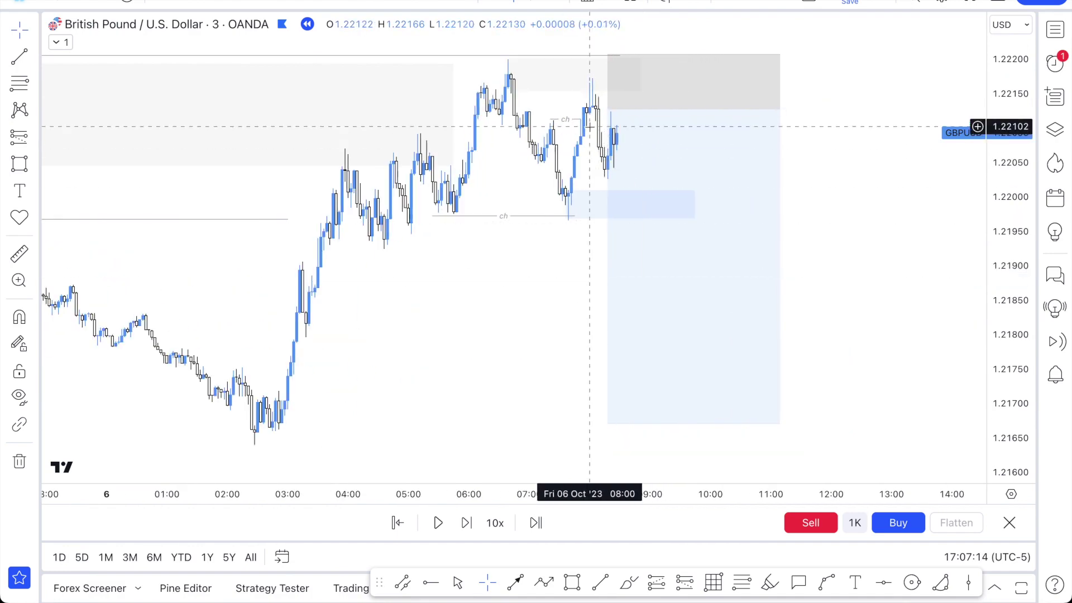
Lower the short position to an entry of about 1.2209 with stop about 1.2214, and draw a small supply rectangle from about 1.2214 to 1.22108.
drag(657, 154, 666, 178)
drag(617, 79, 613, 101)
click(572, 582)
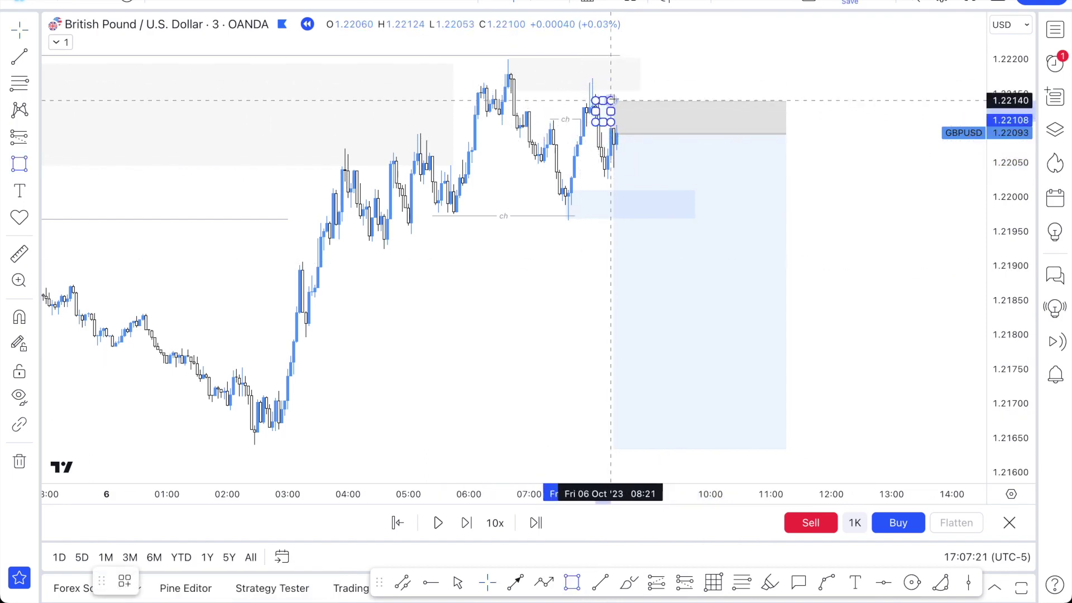
click(646, 115)
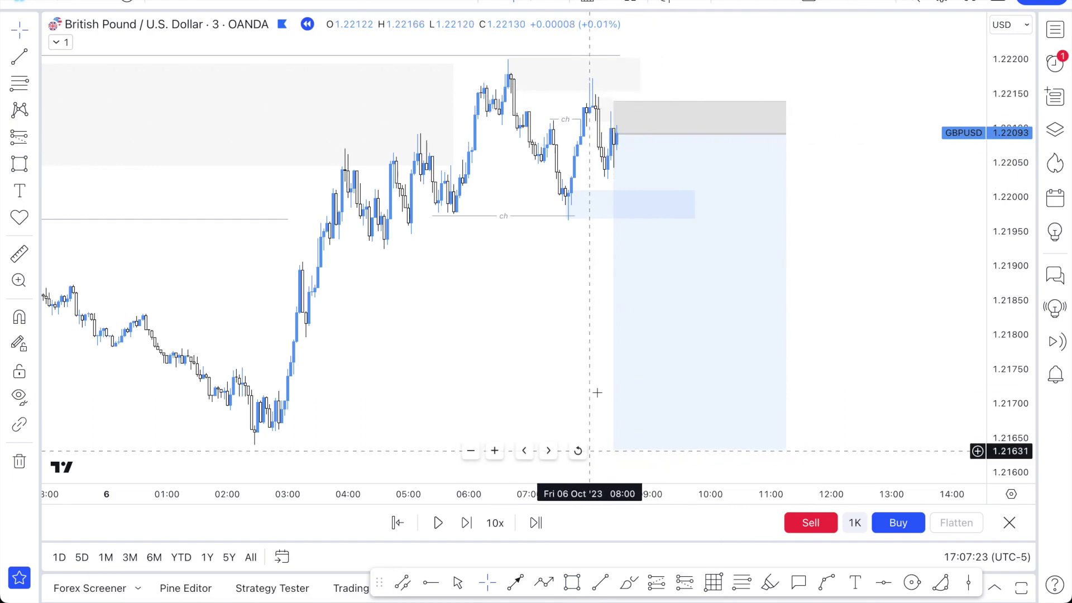
Raise the short position's stop to about 1.2217, above the 08:00 high, and set its target to about 1.2163.
drag(616, 102, 614, 80)
click(646, 115)
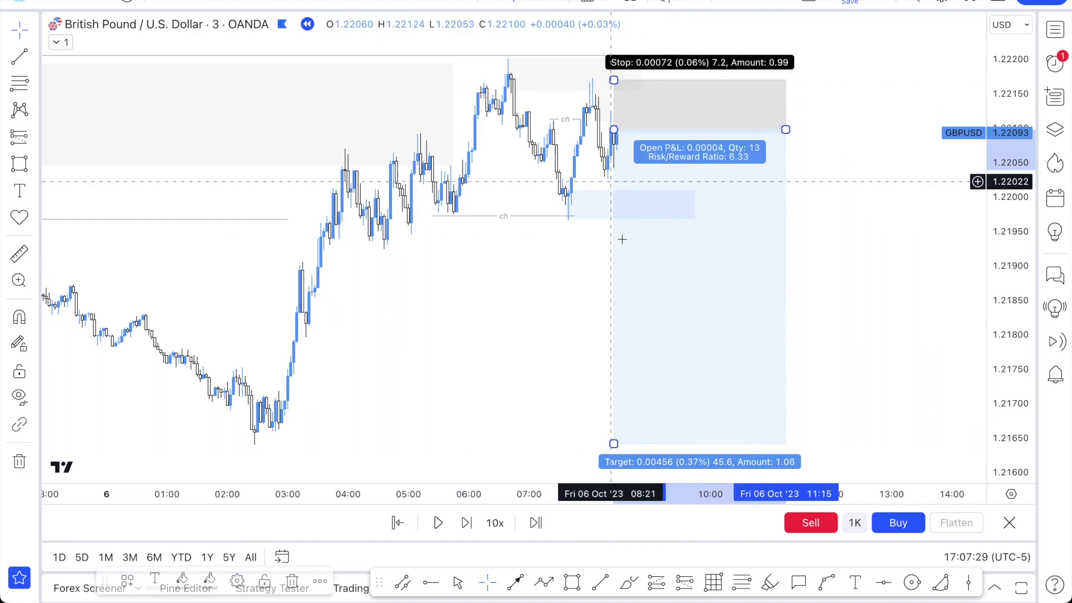
click(505, 323)
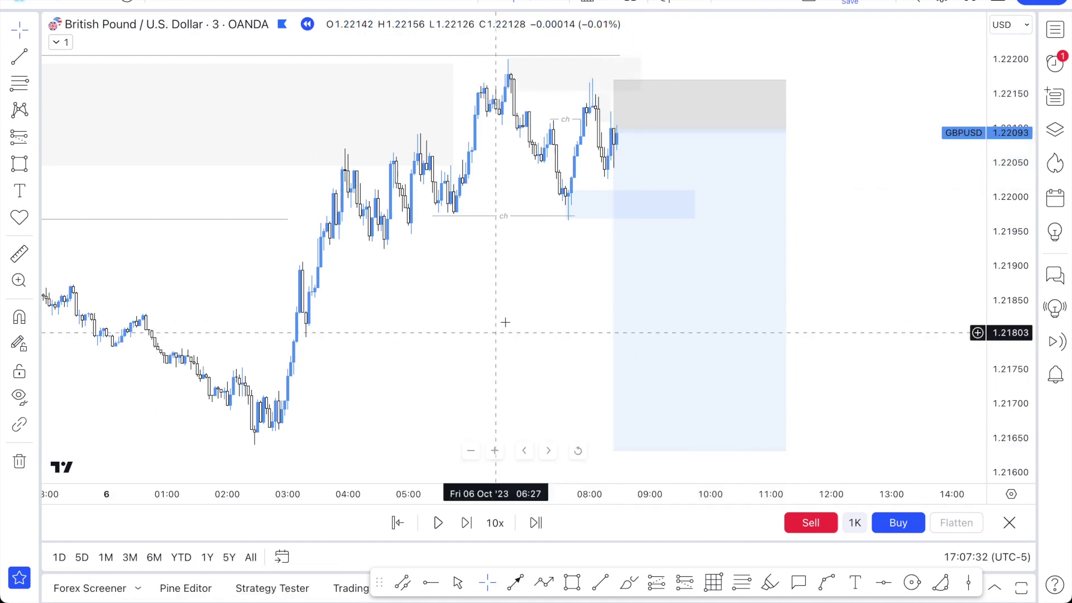
Advance the replay by one 3-minute bar to 08:30 on 6 October and switch the chart to the 30-minute timeframe.
click(467, 522)
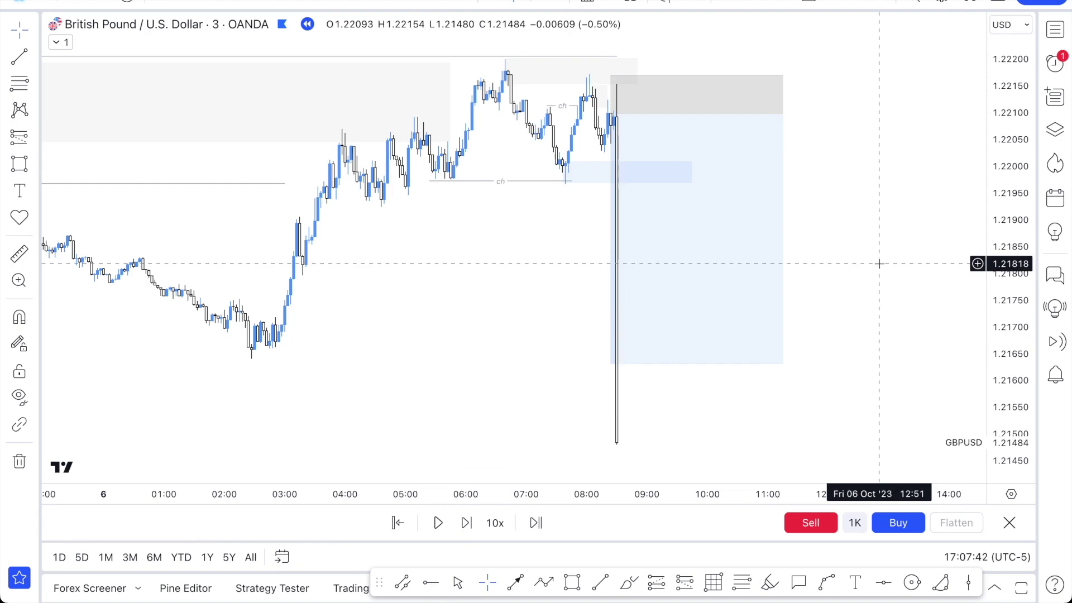
scroll(668, 280, down, 5)
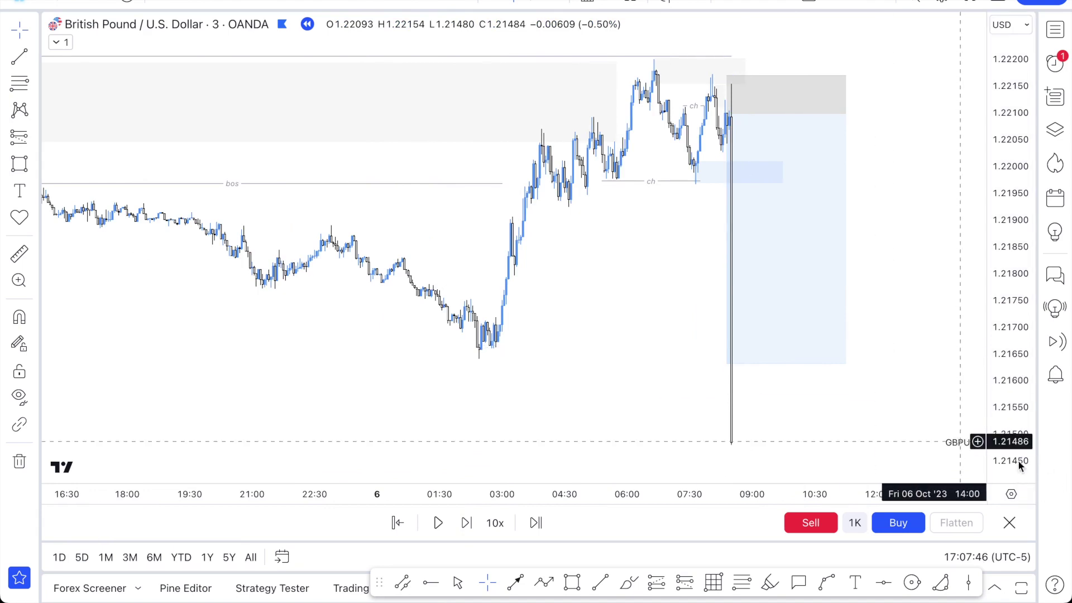
scroll(944, 328, down, 4)
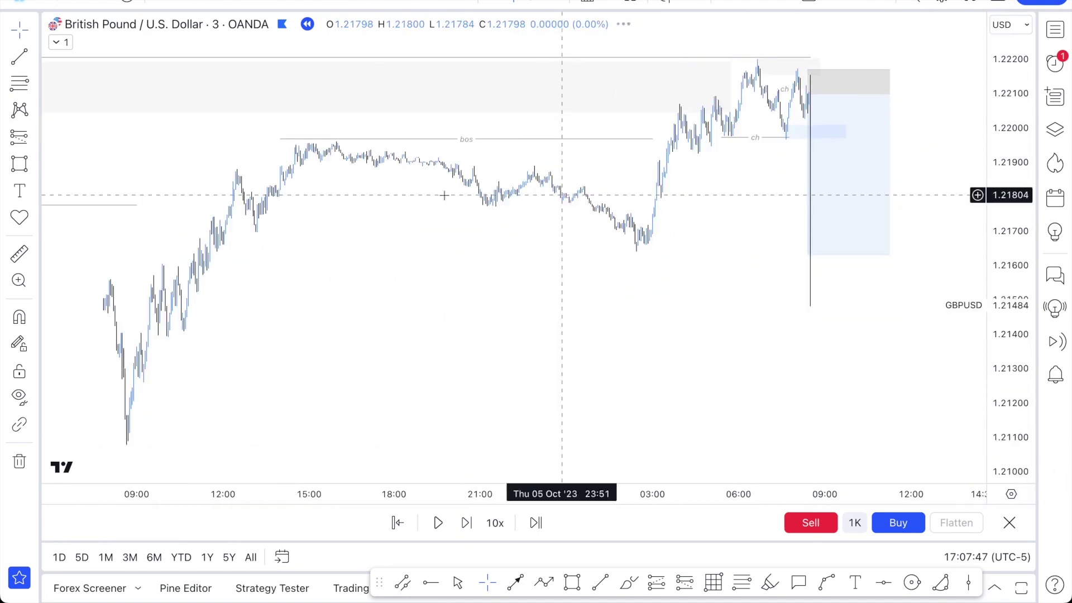
scroll(505, 265, up, 2)
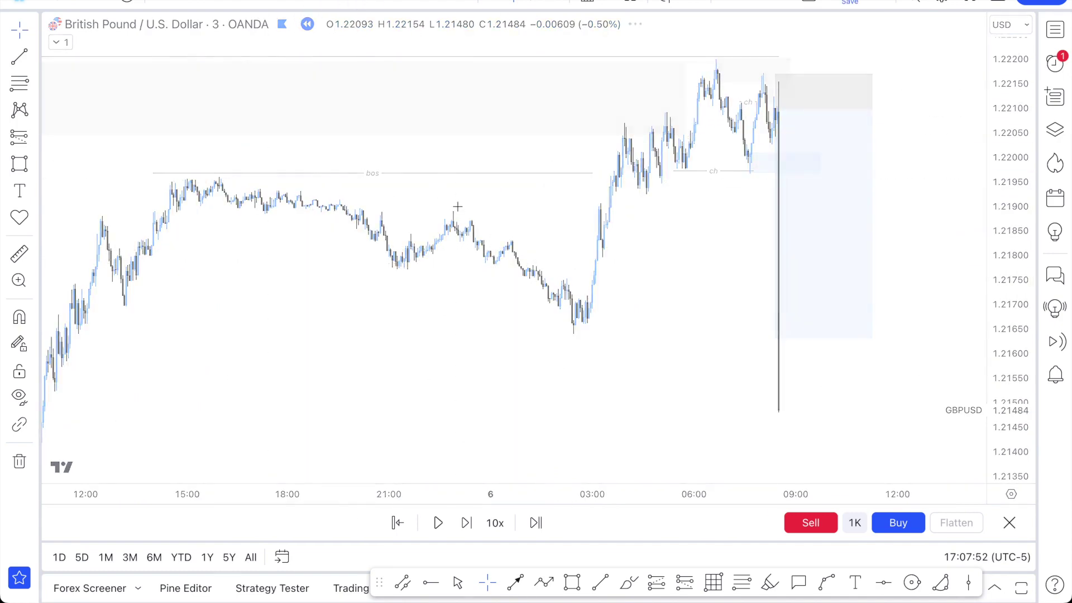
text(30)
key(Return)
scroll(859, 309, up, 3)
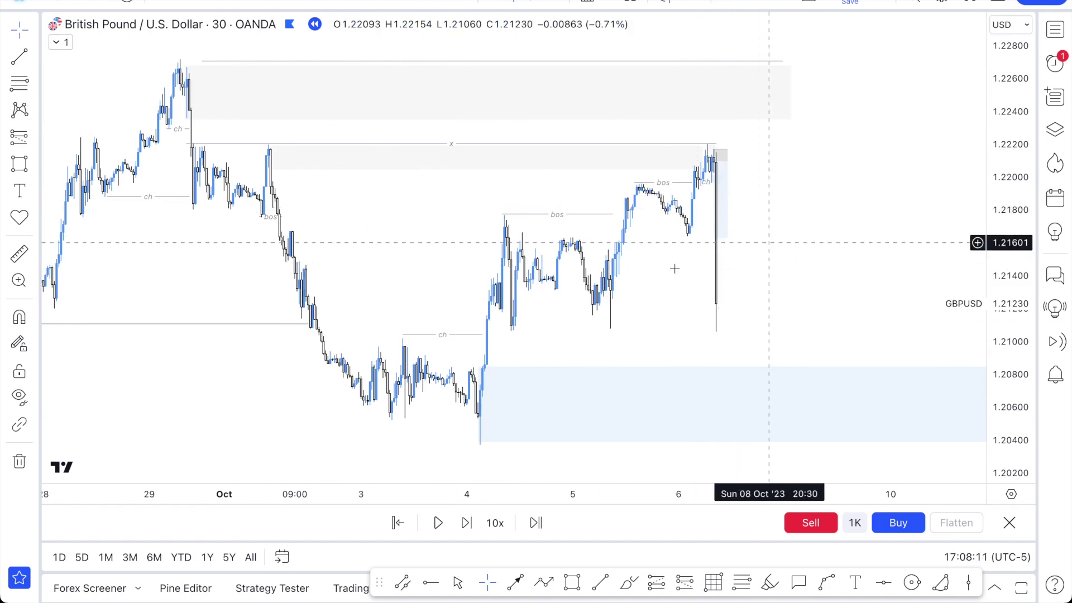
scroll(774, 193, up, 4)
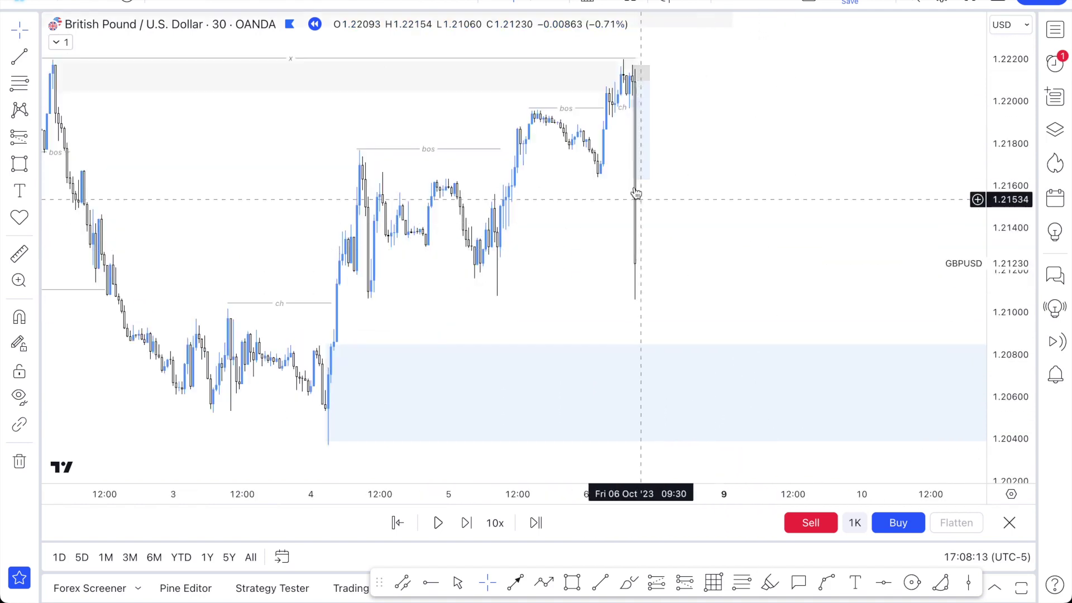
Try extending the short position's target down to about 1.2105, at the low of the 6 October news candle.
drag(634, 181, 635, 308)
key(ctrl+z)
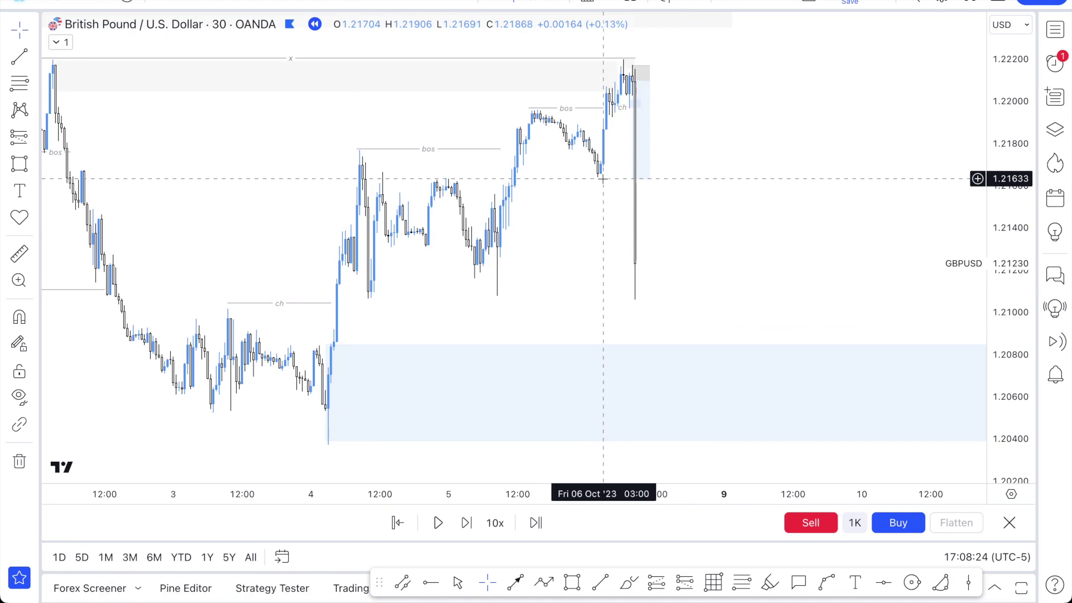
drag(633, 179, 633, 302)
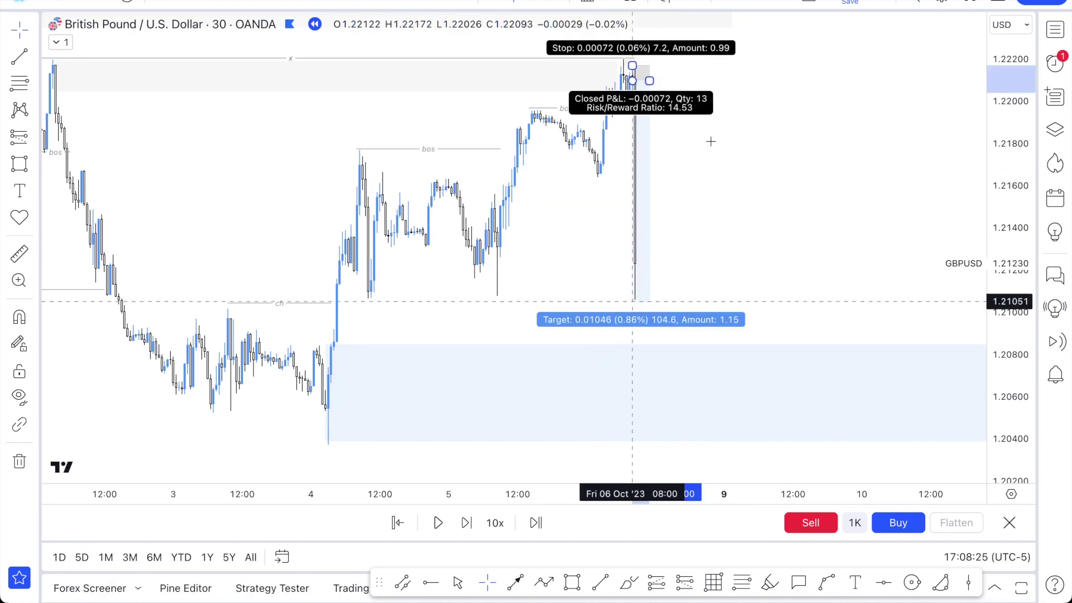
click(737, 136)
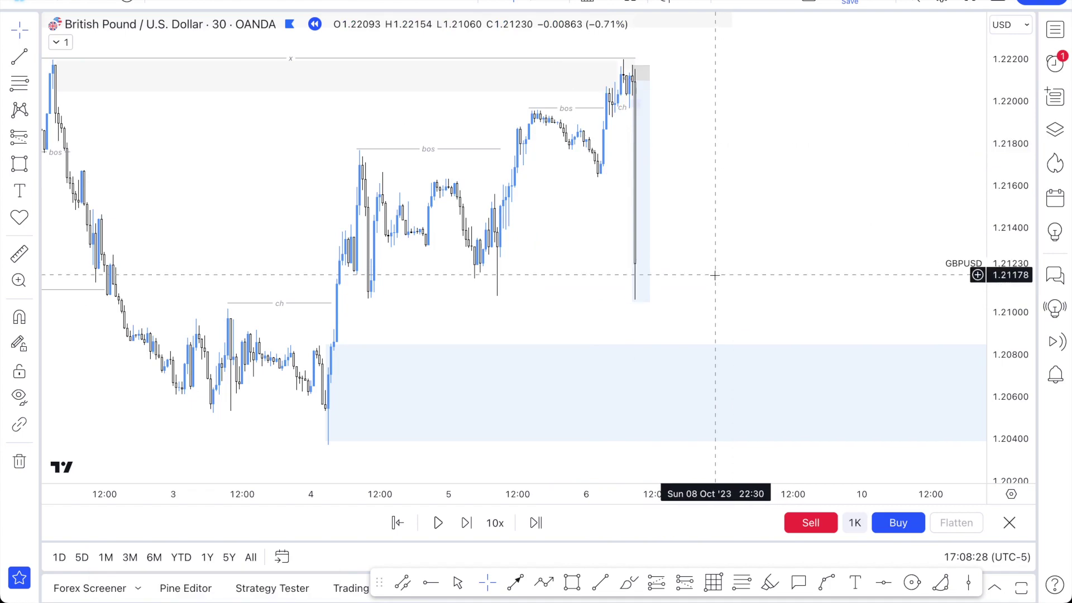
Examine the wider 30-minute structure from mid-September to 6 October, including the supply zones above price and the 4 October demand zone.
scroll(705, 249, down, 4)
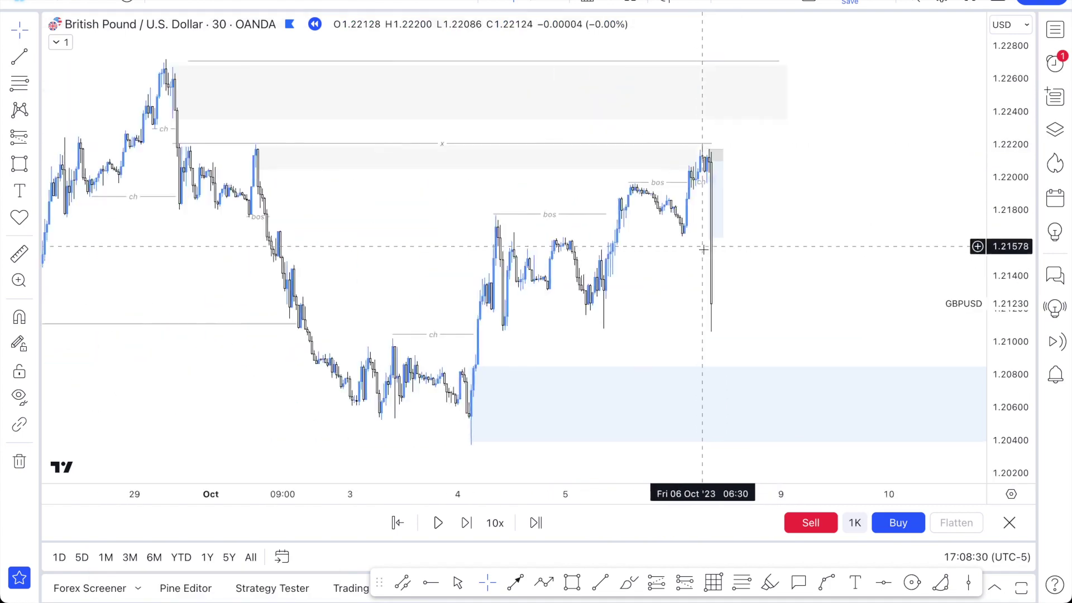
scroll(704, 249, down, 3)
drag(270, 98, 17, 110)
scroll(345, 194, down, 1)
scroll(525, 259, down, 4)
drag(312, 183, 282, 180)
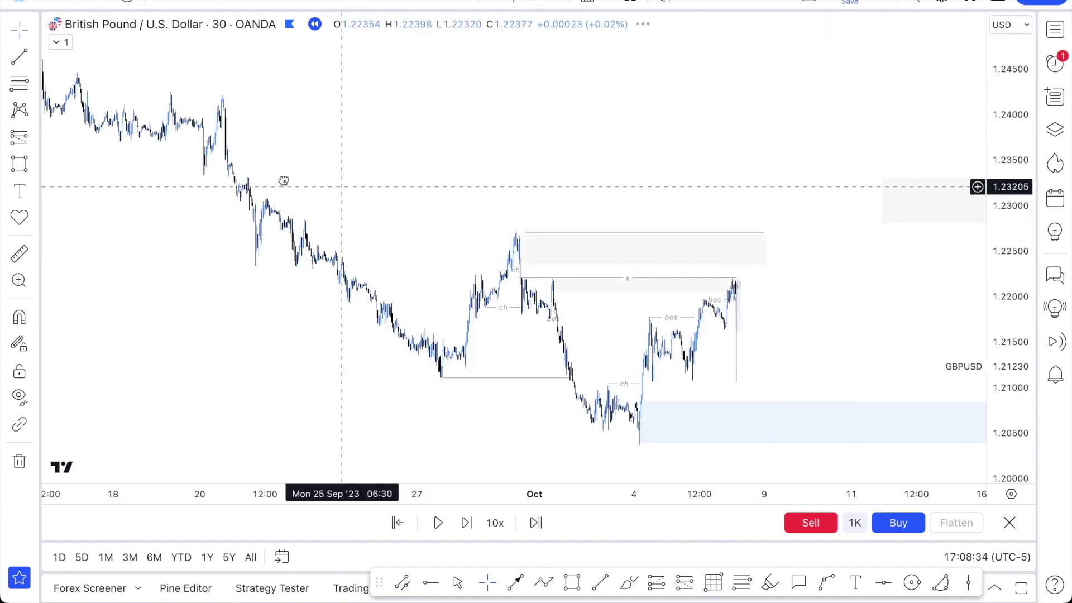
scroll(577, 268, right, 3)
scroll(720, 277, up, 3)
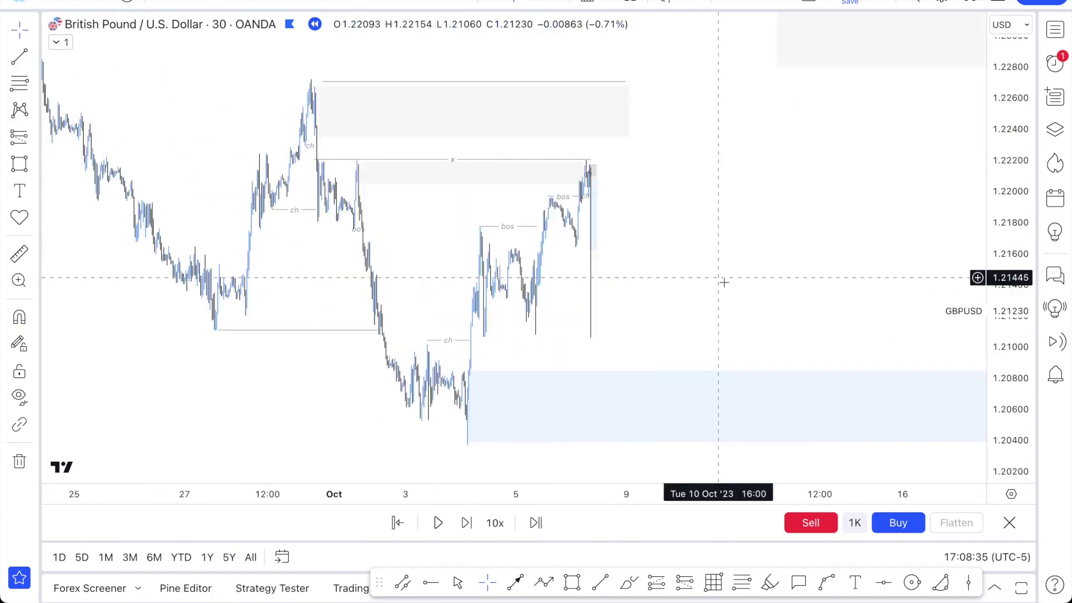